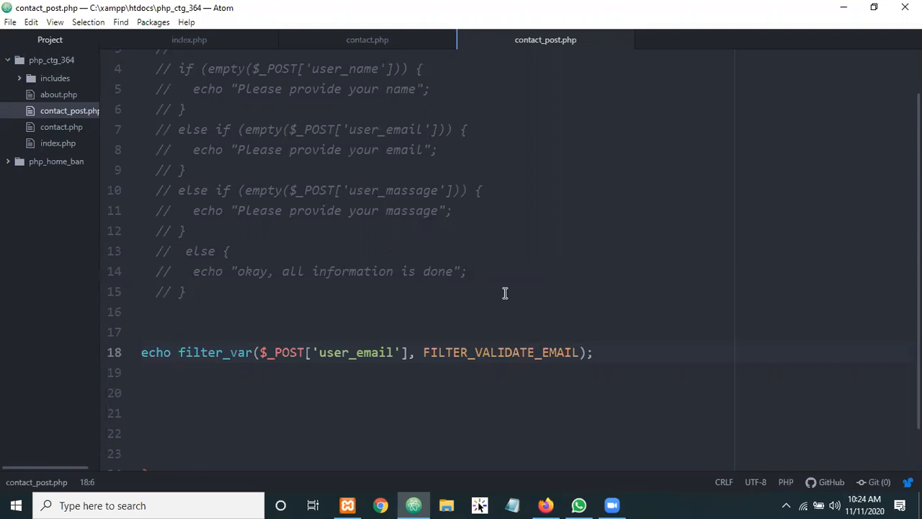
Add an if block on line 19 conditioned on filter_var($_POST['user_email'], FILTER_VALIDATE_EMAIL), moved from line 18
left_click(158, 382)
type("if")
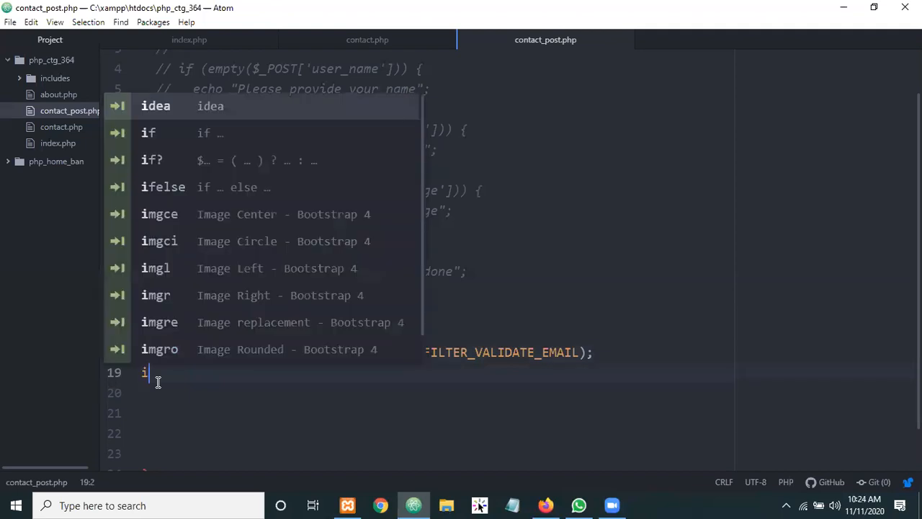
key("Tab")
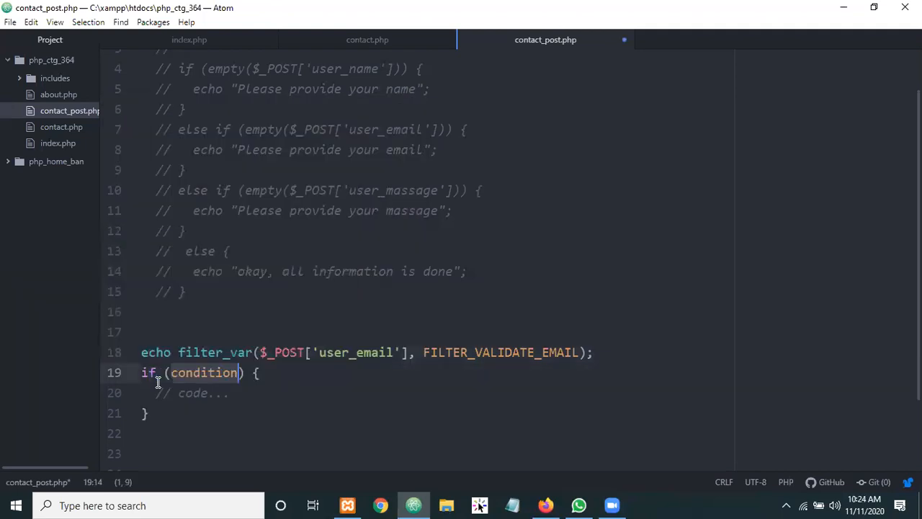
left_click_drag(179, 352, 587, 353)
key("ctrl+x")
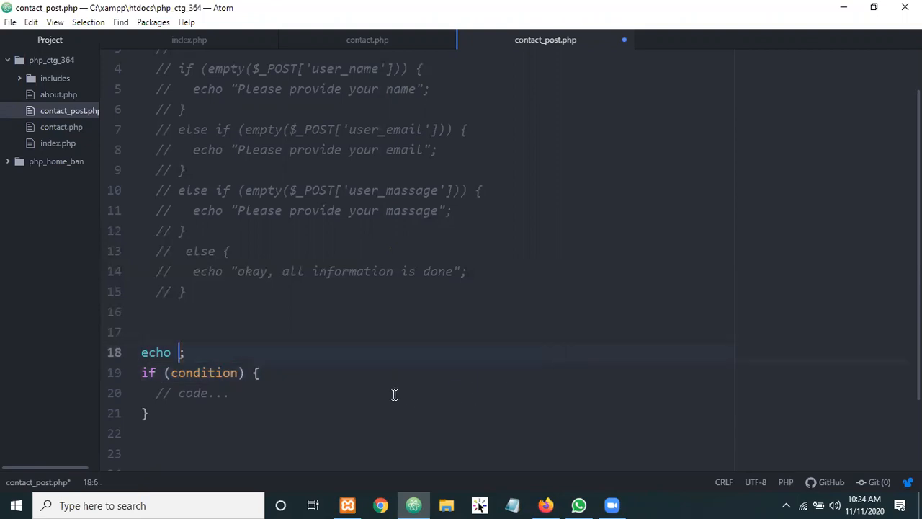
double_click(194, 371)
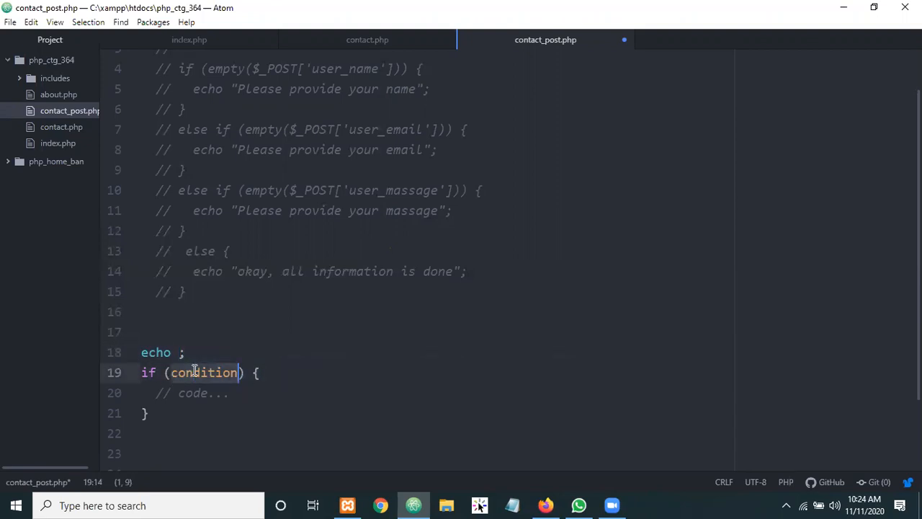
key("ctrl+v")
Delete the leftover 'echo ;' on line 18 and highlight FILTER_VALIDATE_EMAIL, $_POST and the body placeholder
left_click_drag(196, 352, 88, 352)
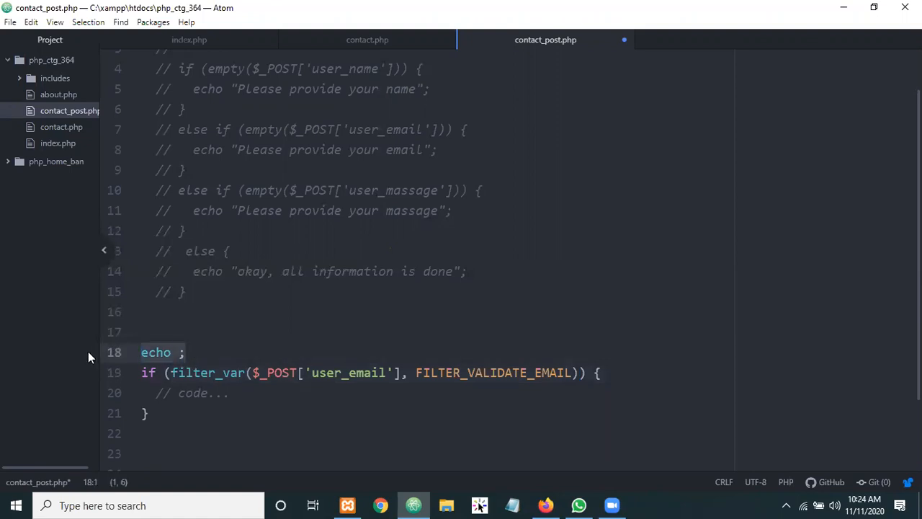
key("BackSpace")
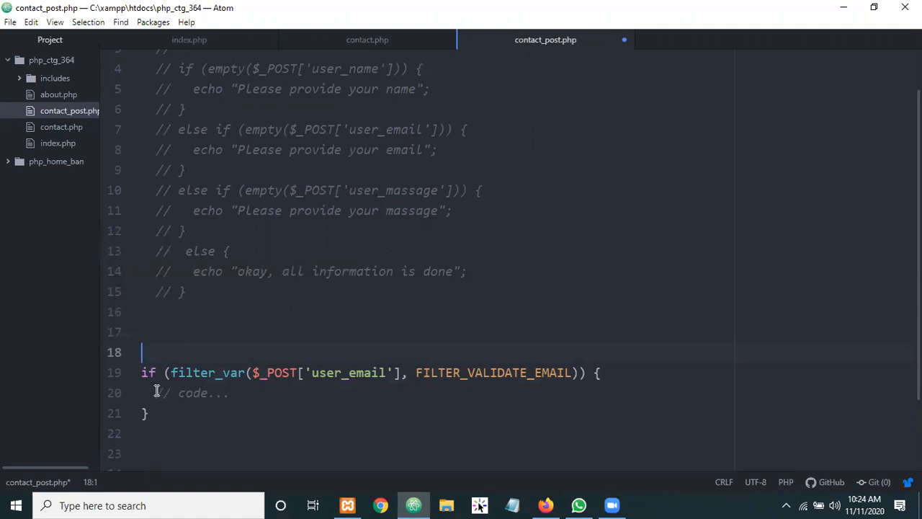
left_click_drag(157, 391, 205, 393)
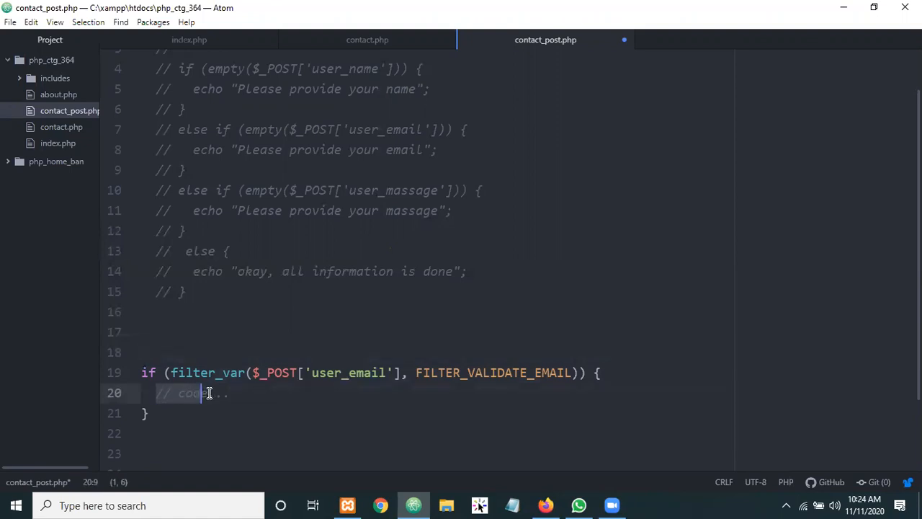
double_click(462, 373)
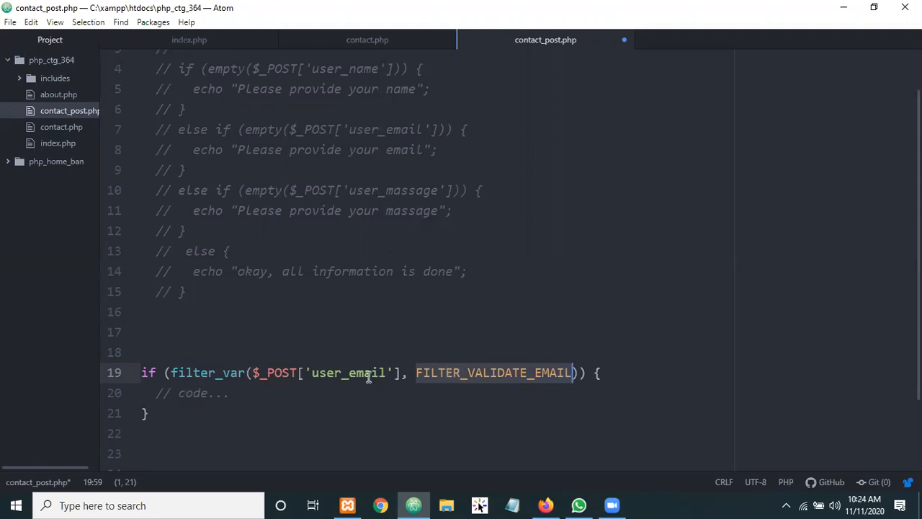
left_click_drag(296, 372, 254, 375)
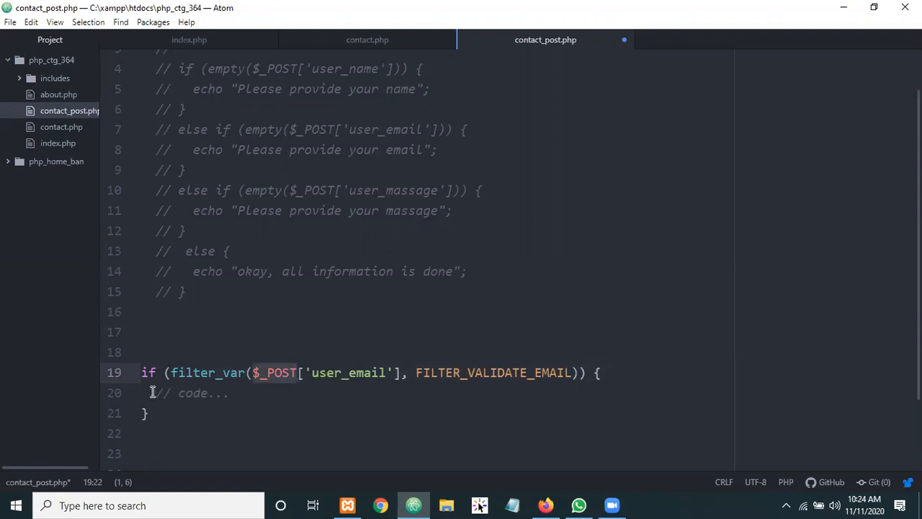
left_click_drag(156, 394, 228, 396)
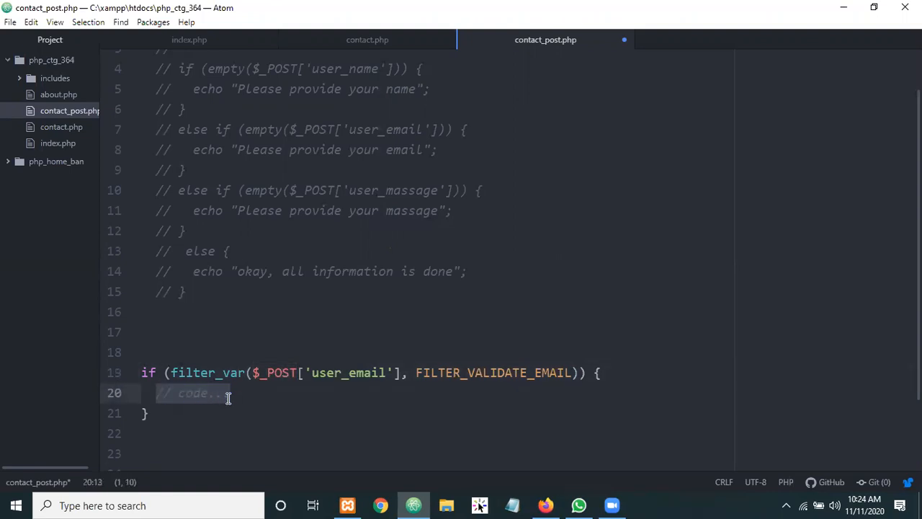
Make the if block echo "okay" for a valid email
type("ec")
key("Tab")
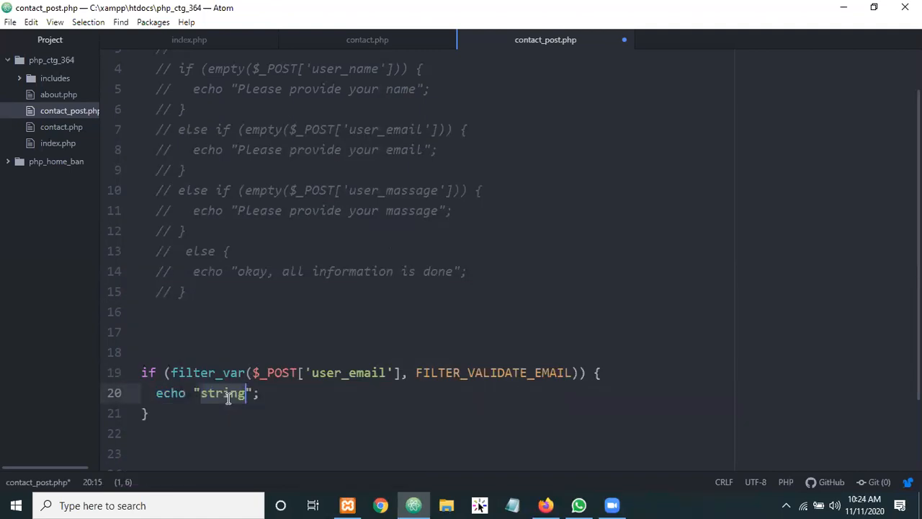
type("ok")
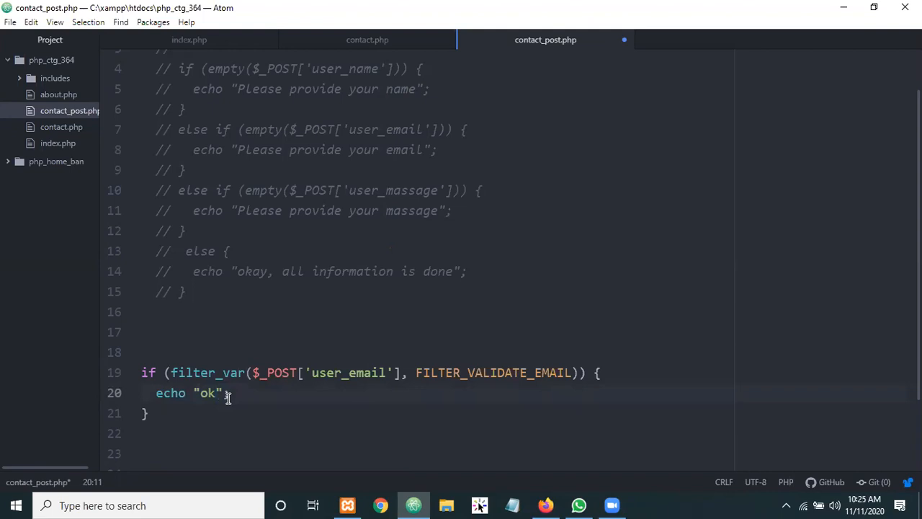
type("ay")
Add an else branch echoing "provide your valid email" and save contact_post.php
left_click(175, 412)
type("el")
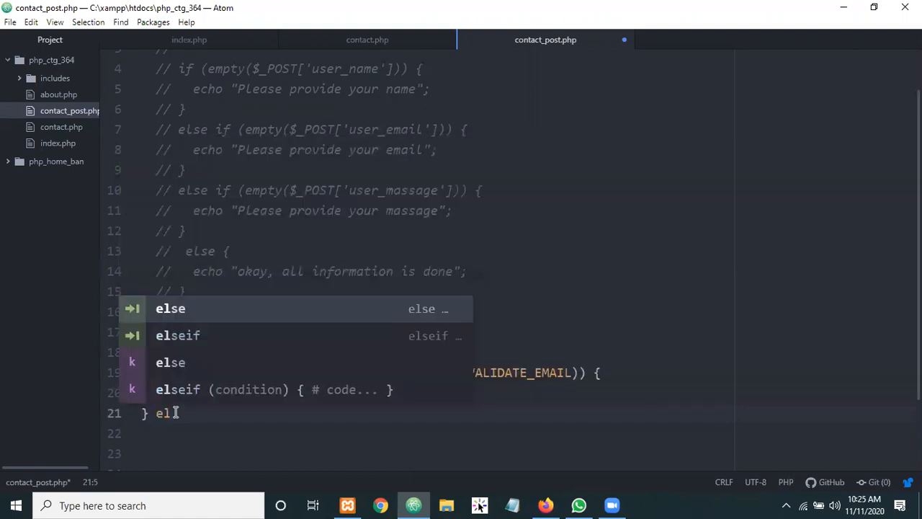
key("Tab")
type("ec")
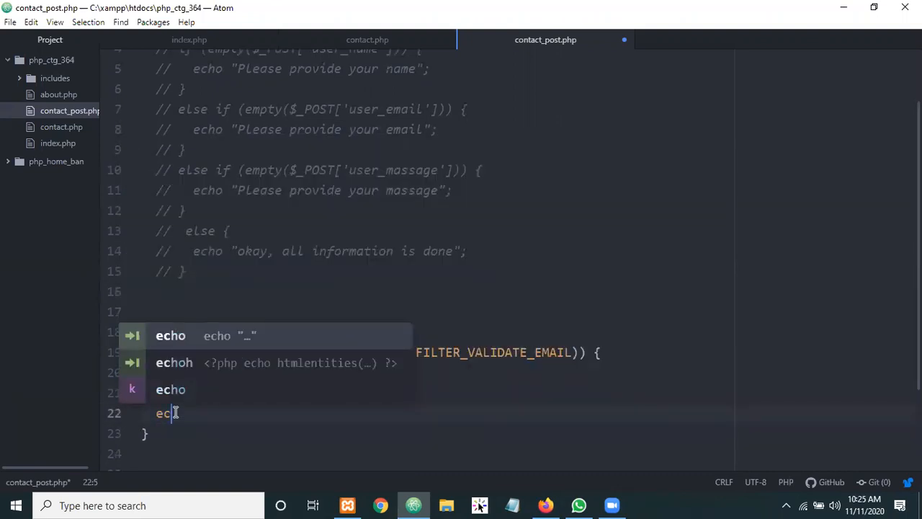
key("Tab")
type("prov")
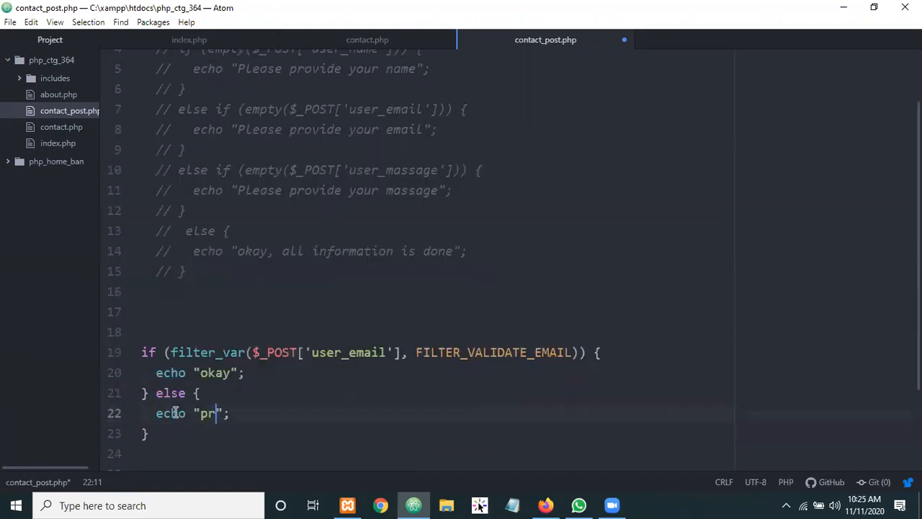
type("ide your")
type(" valid")
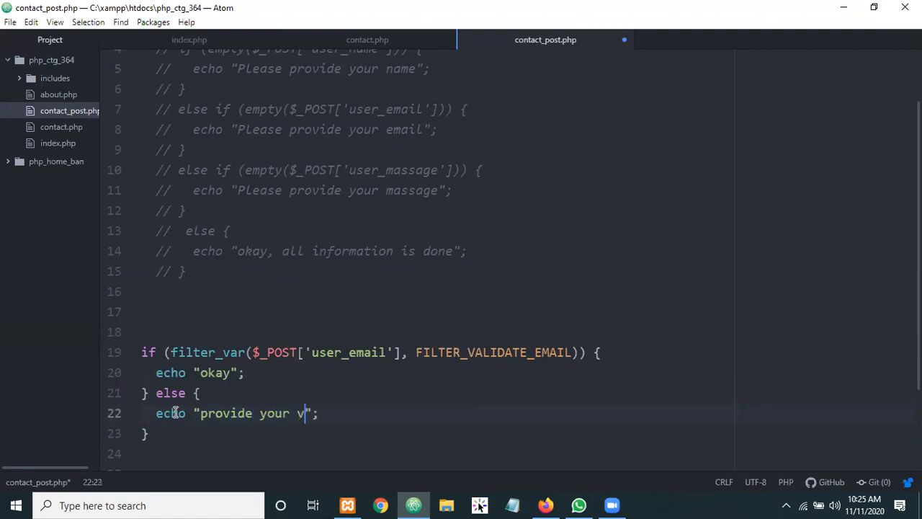
type(" email")
key("ctrl+s")
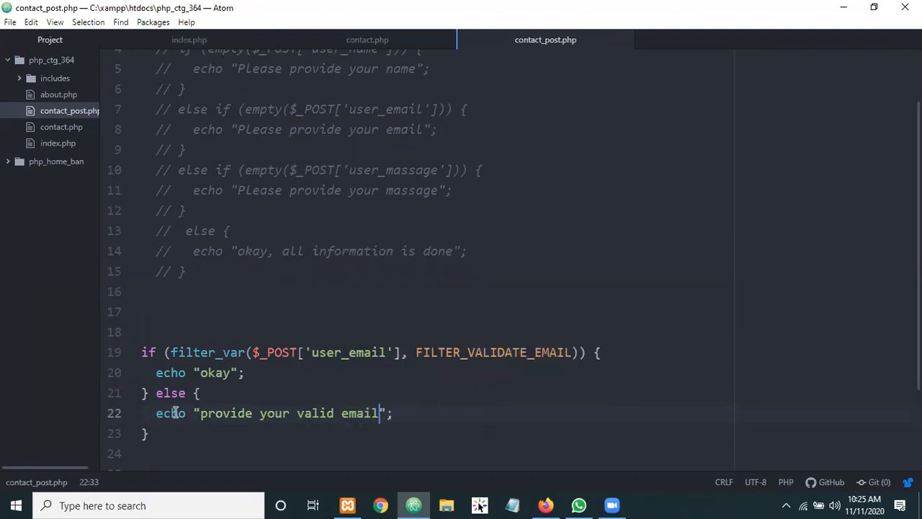
left_click(545, 505)
Reload the contact form and submit an invalid email, getting "provide your valid email"
left_click(14, 36)
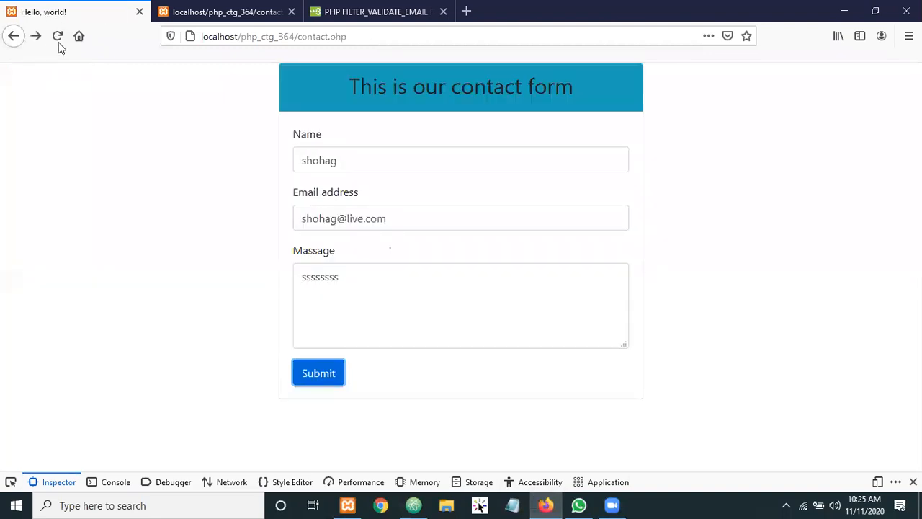
left_click(218, 37)
left_click(218, 37)
key("Return")
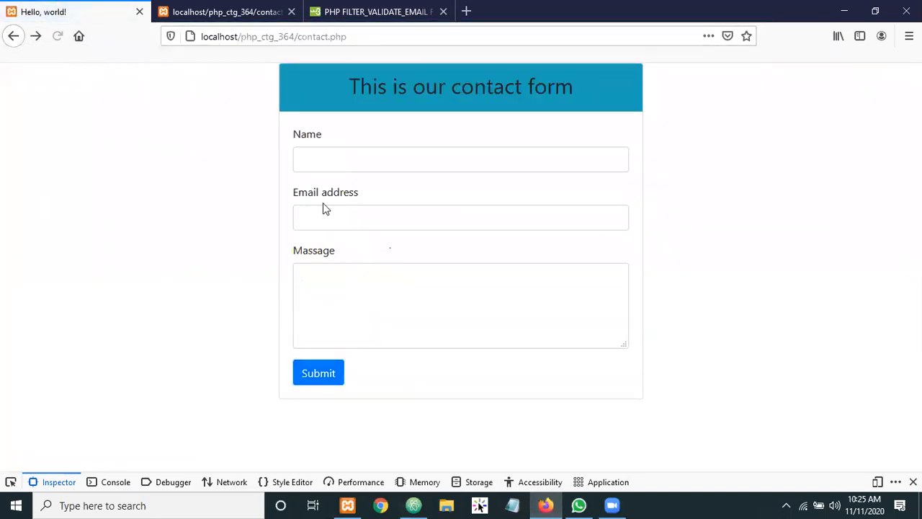
left_click(319, 217)
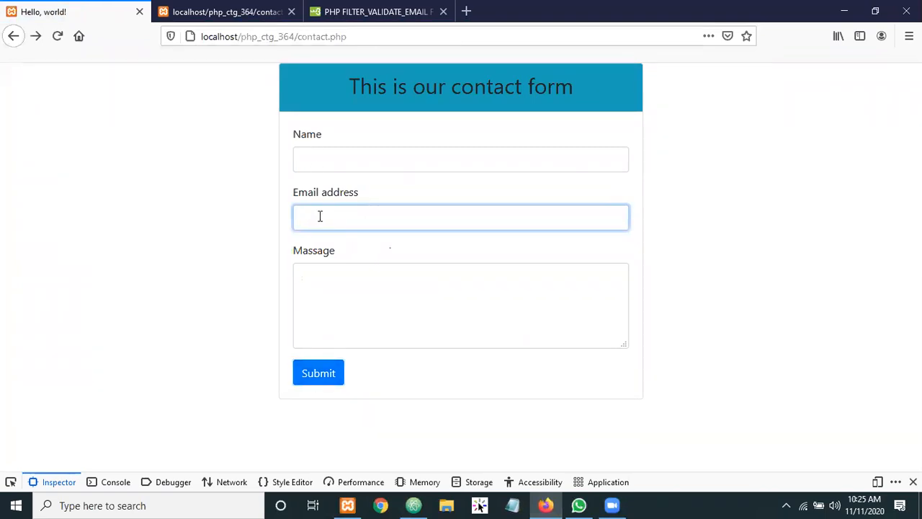
type("s")
left_click(324, 248)
left_click(317, 375)
left_click_drag(106, 82, 2, 80)
double_click(49, 78)
Resubmit the form with a valid email address and confirm the "okay" response
left_click(13, 36)
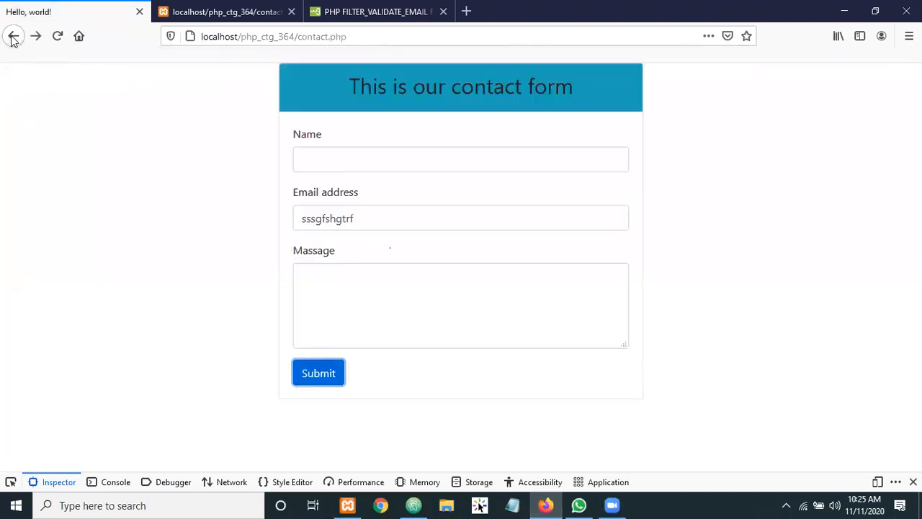
left_click(326, 158)
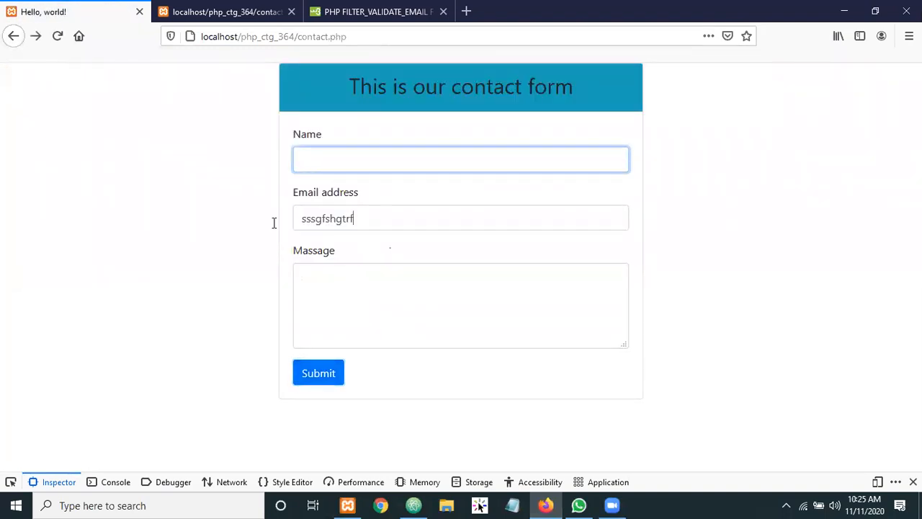
double_click(328, 219)
type("s")
left_click(312, 238)
left_click(312, 383)
left_click_drag(113, 85, 4, 91)
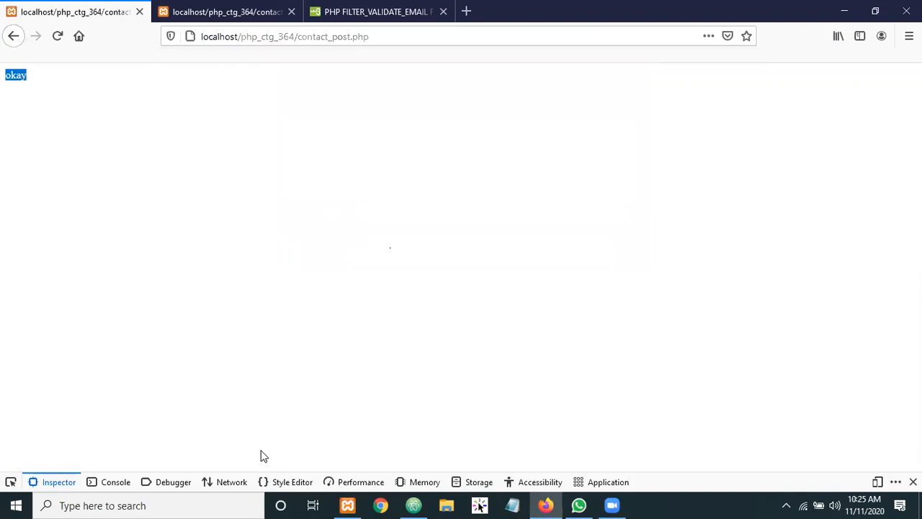
left_click(413, 505)
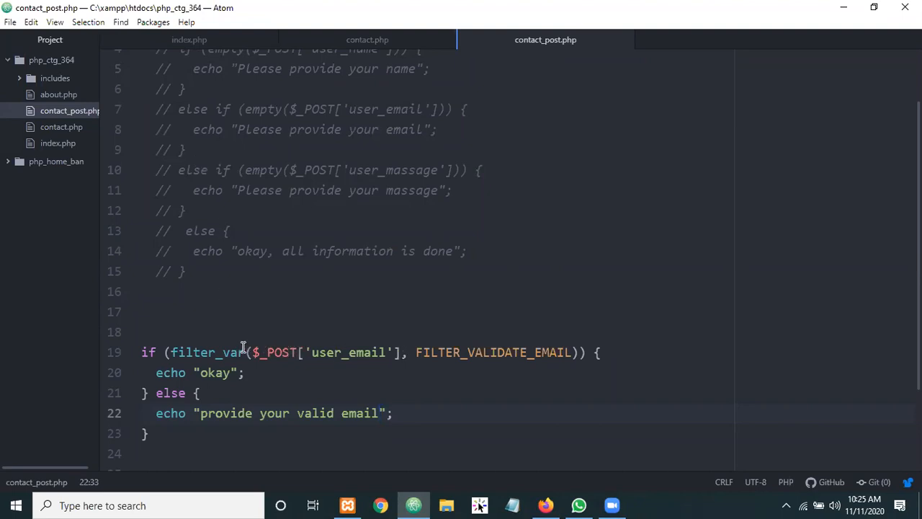
Move the "provide your valid email" echo into the if branch, replacing the okay echo
left_click_drag(215, 352, 425, 352)
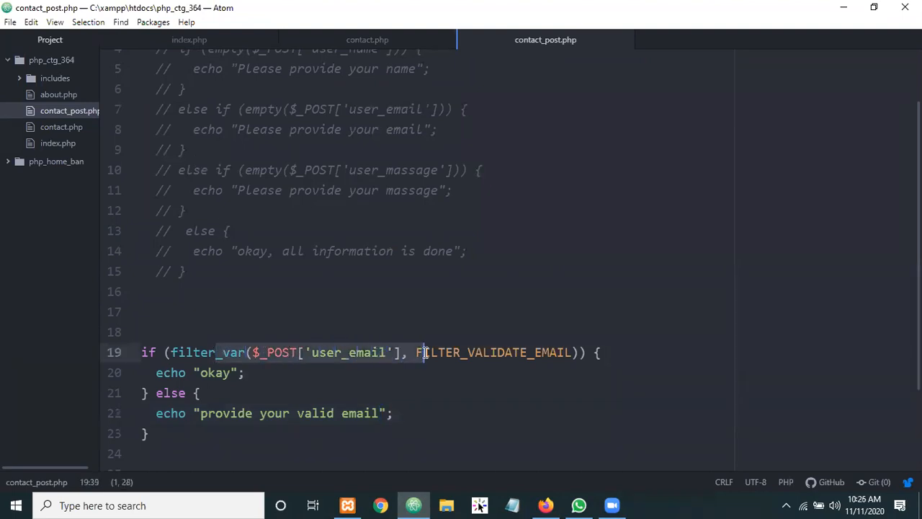
left_click(425, 352)
double_click(214, 373)
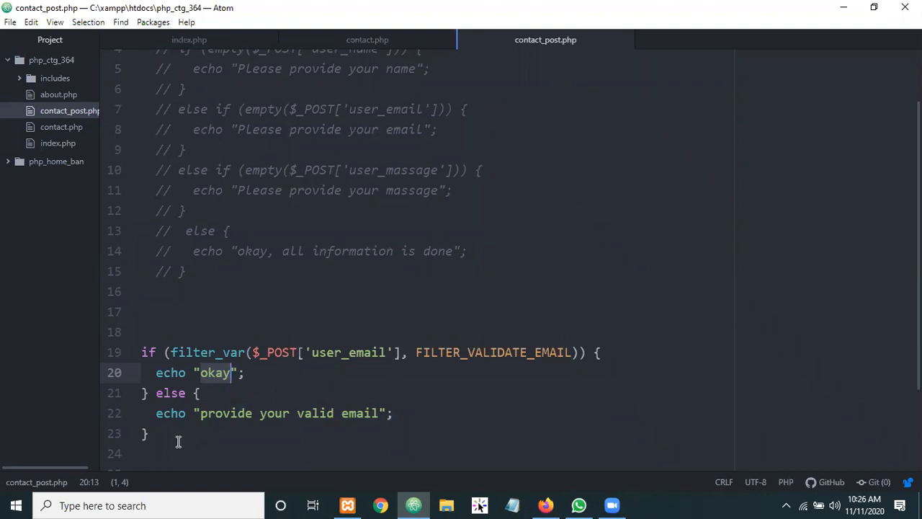
left_click_drag(155, 413, 202, 413)
left_click(393, 415, "shift")
key("ctrl+c")
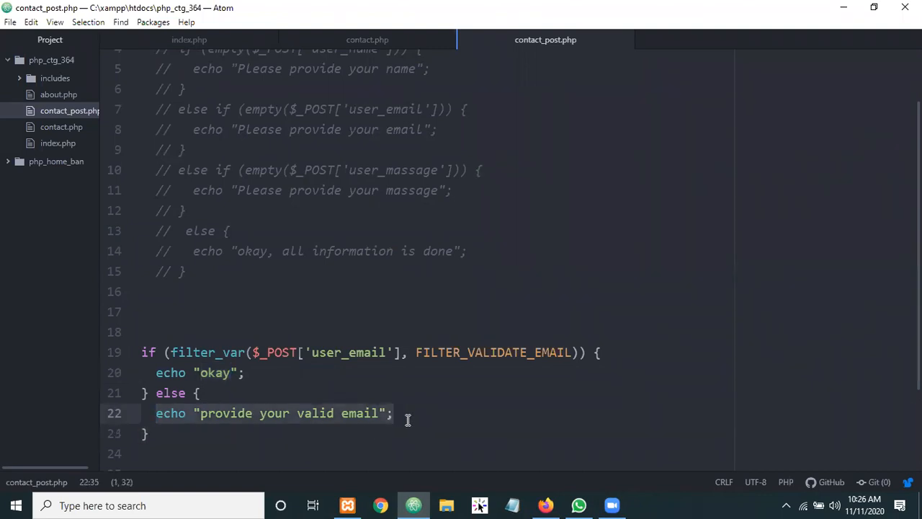
key("BackSpace")
left_click_drag(154, 373, 251, 373)
key("ctrl+v")
Write echo "okay" in the else branch and indent line 20
left_click(181, 409)
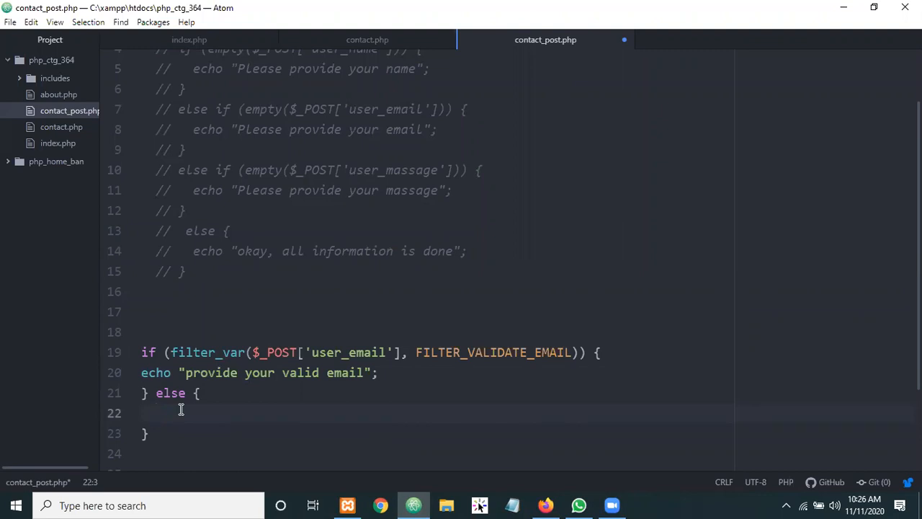
type("ec")
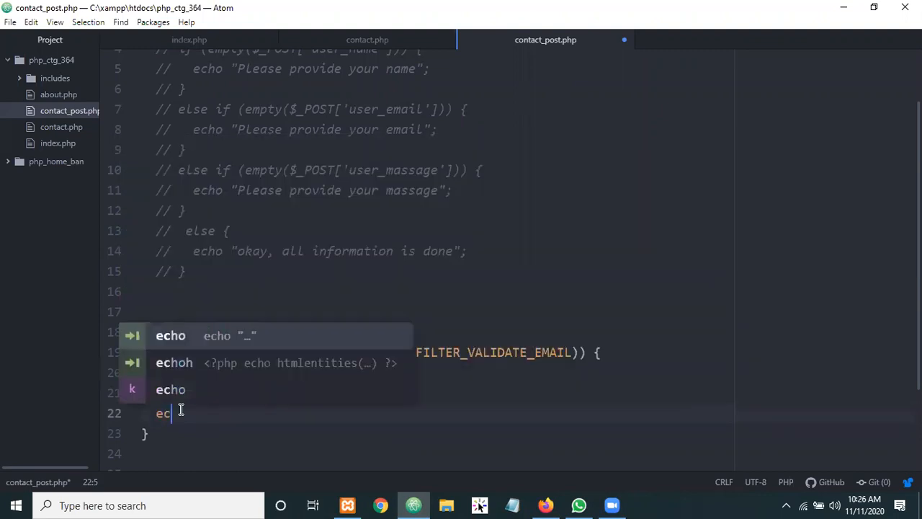
key("Tab")
type("okay")
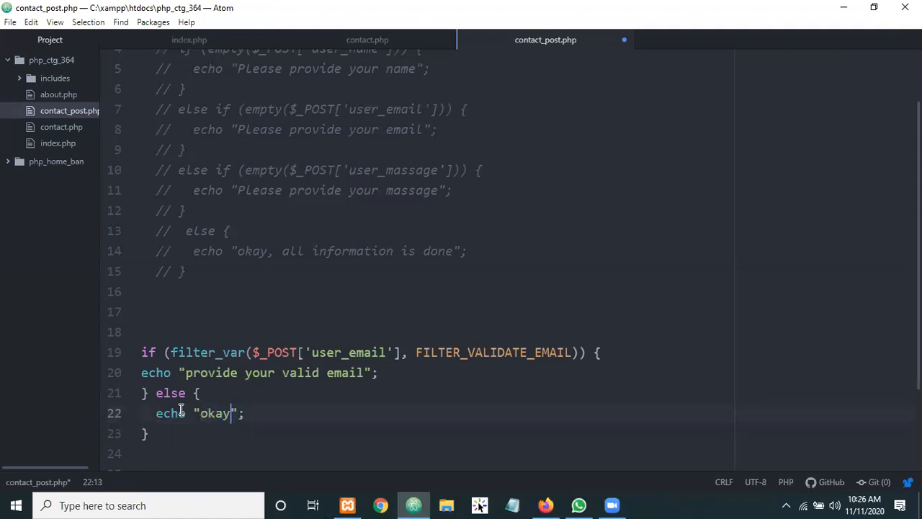
left_click(142, 372)
key("Tab")
Negate the line 19 condition to !filter_var($_POST['user_email'], FILTER_VALIDATE_EMAIL)
left_click(231, 373)
left_click(338, 372, "shift")
double_click(349, 374)
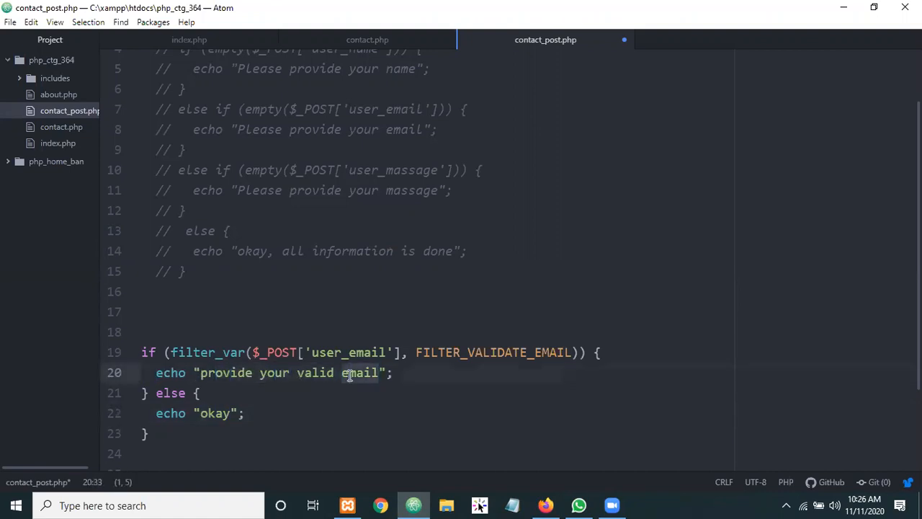
double_click(260, 376)
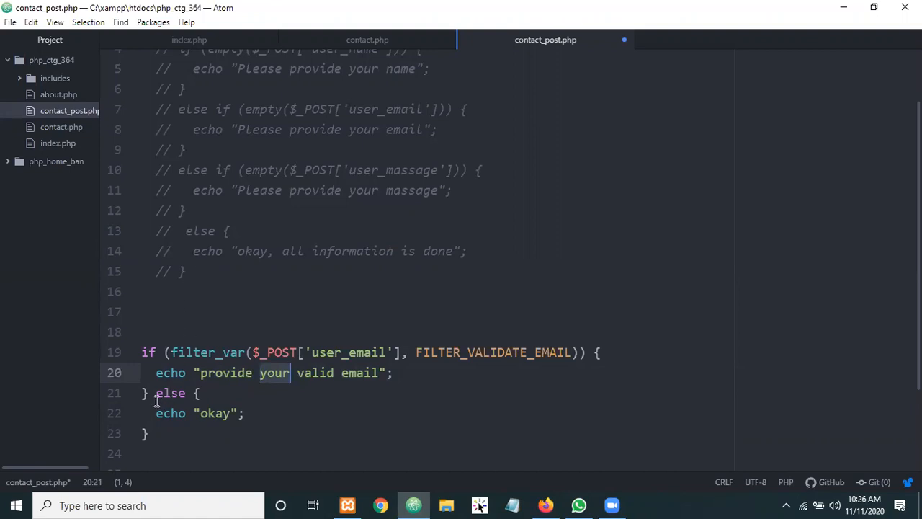
left_click_drag(150, 391, 165, 426)
double_click(179, 412)
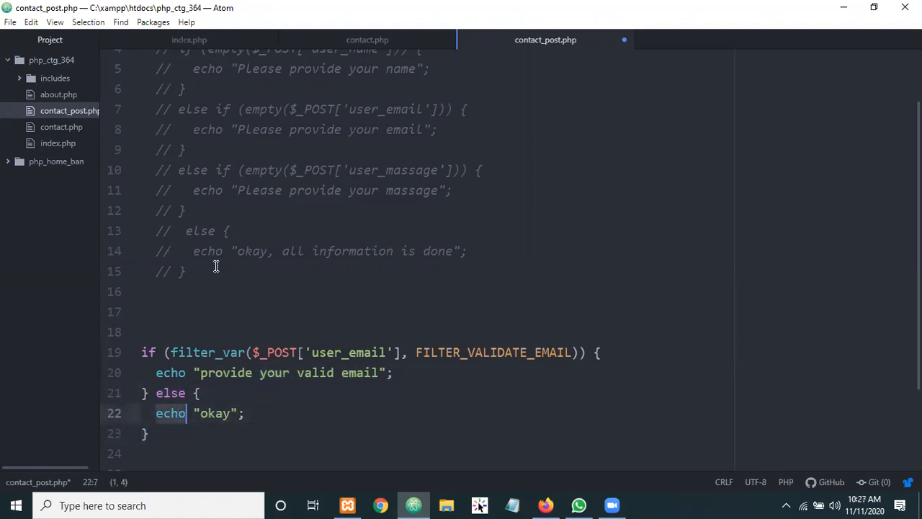
left_click(234, 251)
left_click(200, 231)
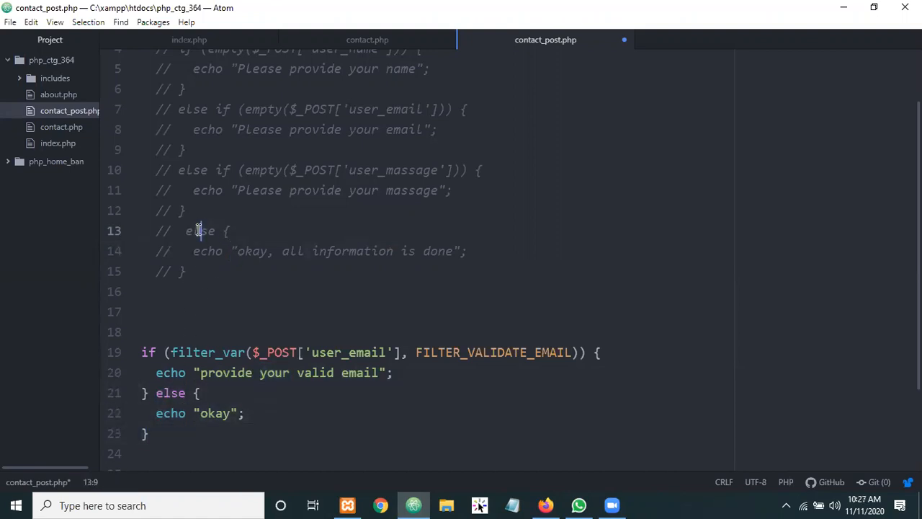
left_click(171, 353)
type("!")
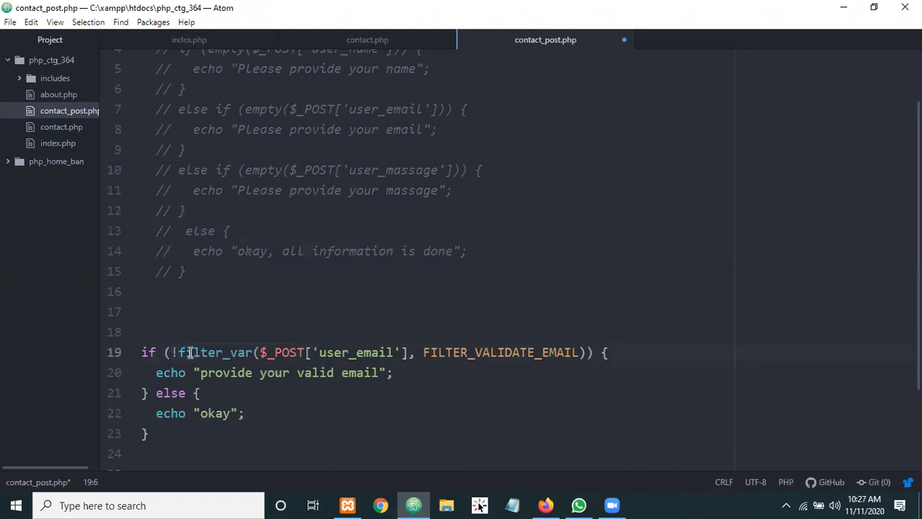
left_click_drag(178, 352, 578, 353)
left_click(172, 352)
Reload and submit the contact form, then resubmit it with an invalid email address
key("alt+Tab")
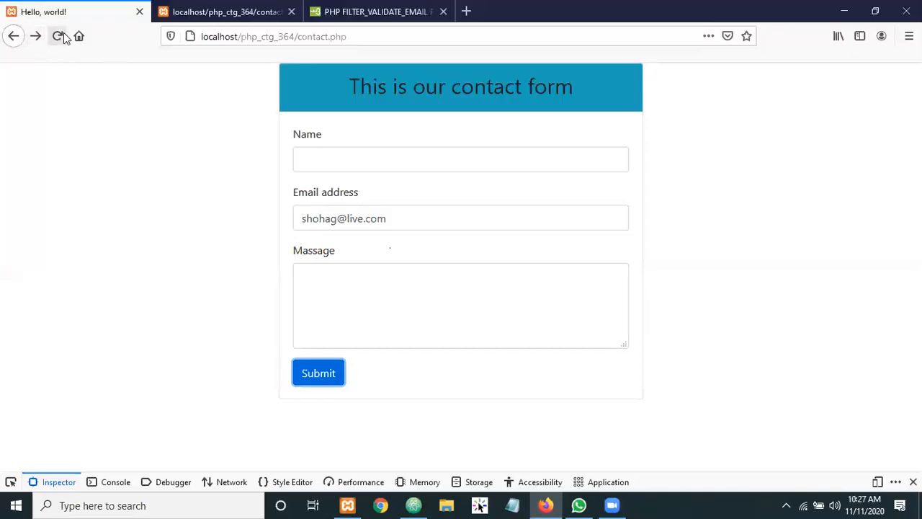
left_click(57, 36)
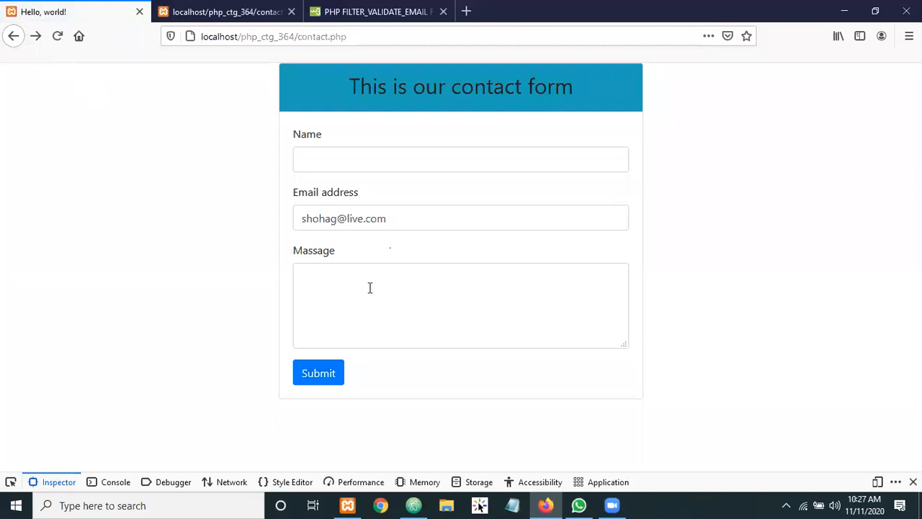
left_click(312, 374)
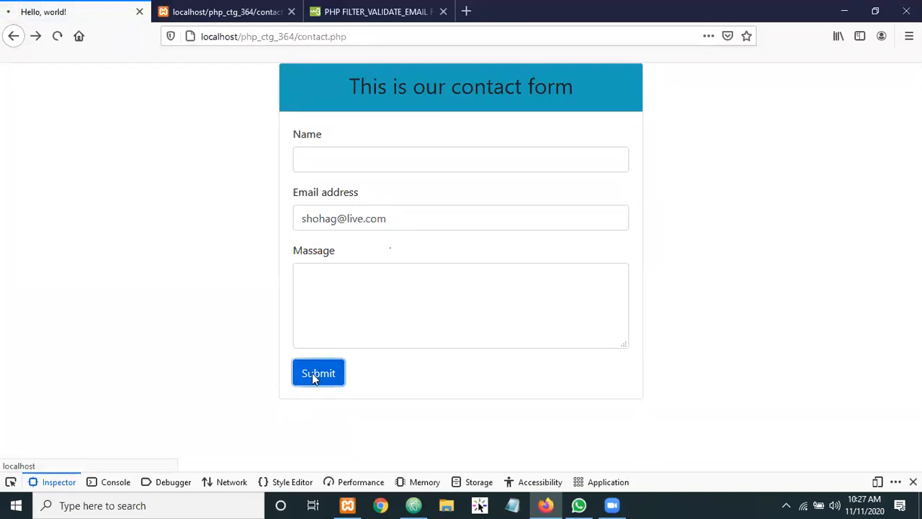
left_click(15, 35)
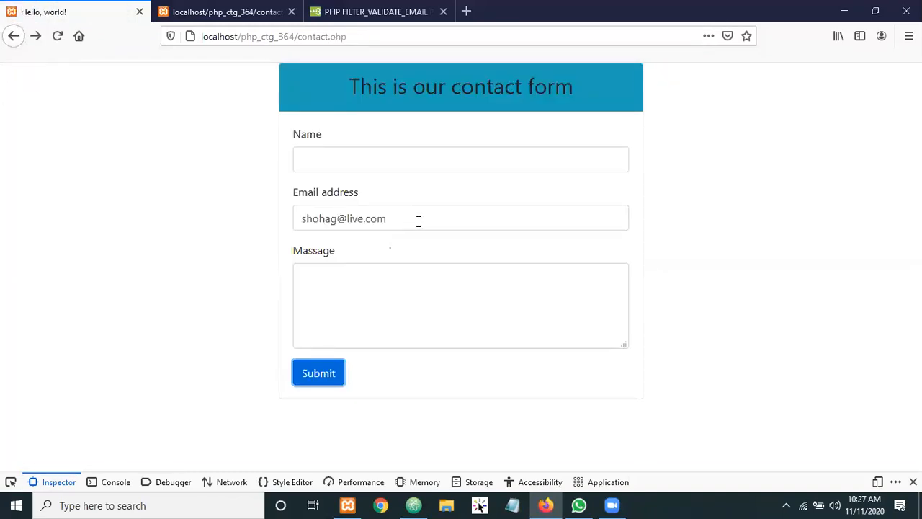
left_click_drag(414, 221, 208, 229)
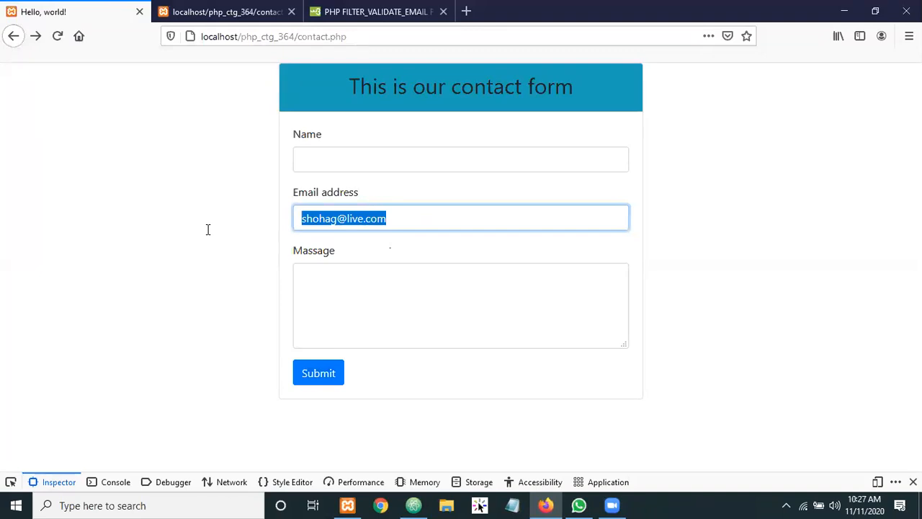
type("s")
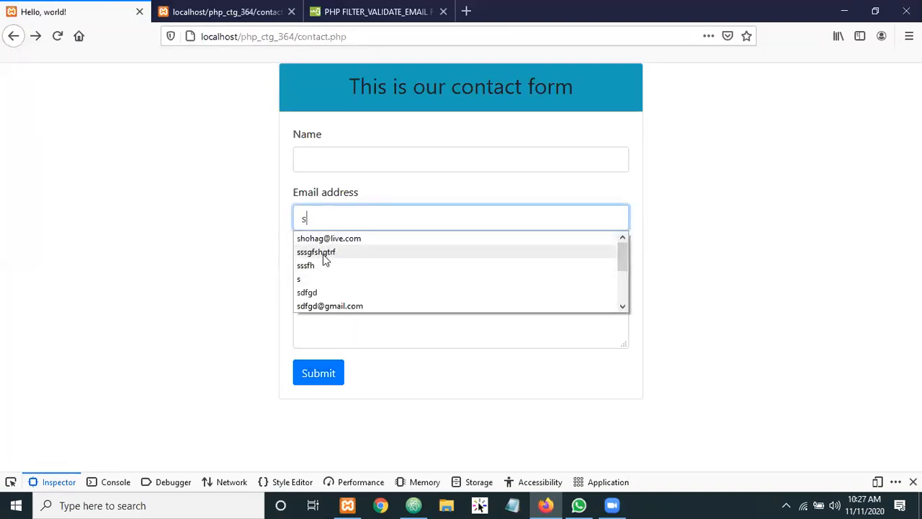
left_click(324, 254)
left_click(316, 373)
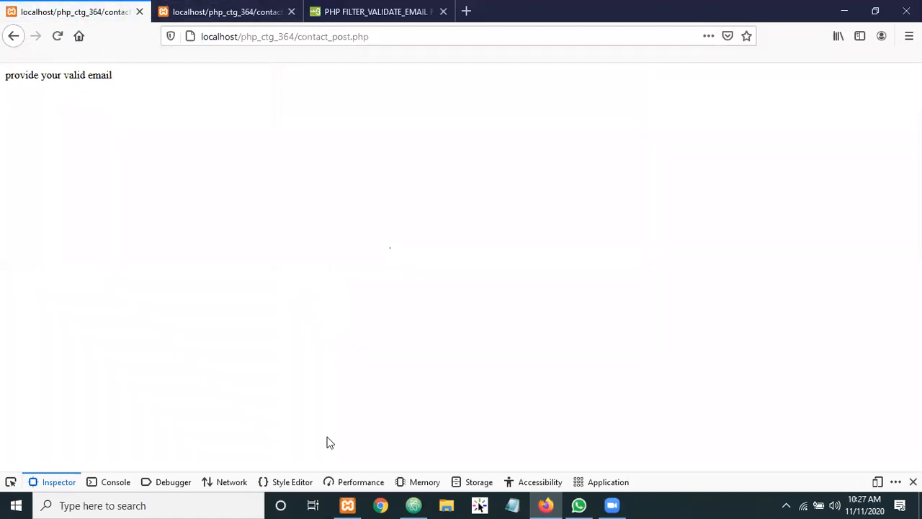
Delete the standalone filter_var if-block and uncomment the empty-field checks on lines 3–15
key("alt+Tab")
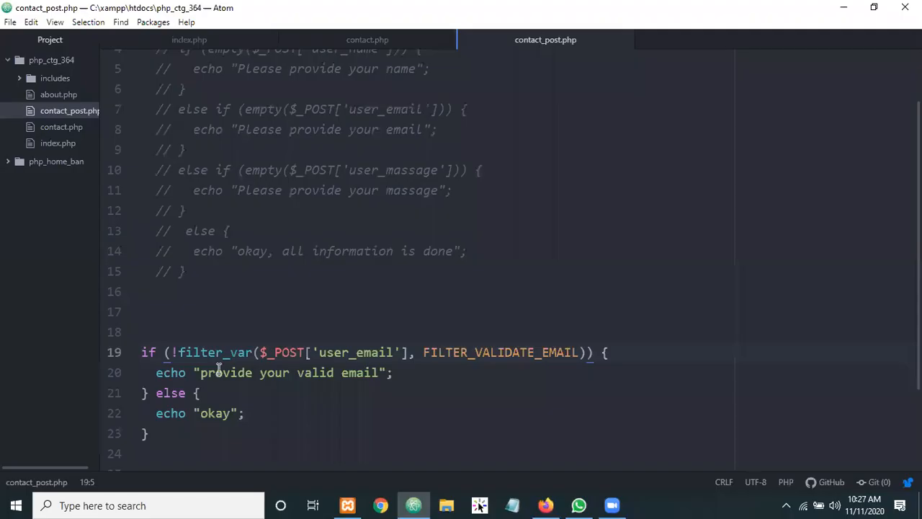
left_click_drag(142, 393, 136, 353)
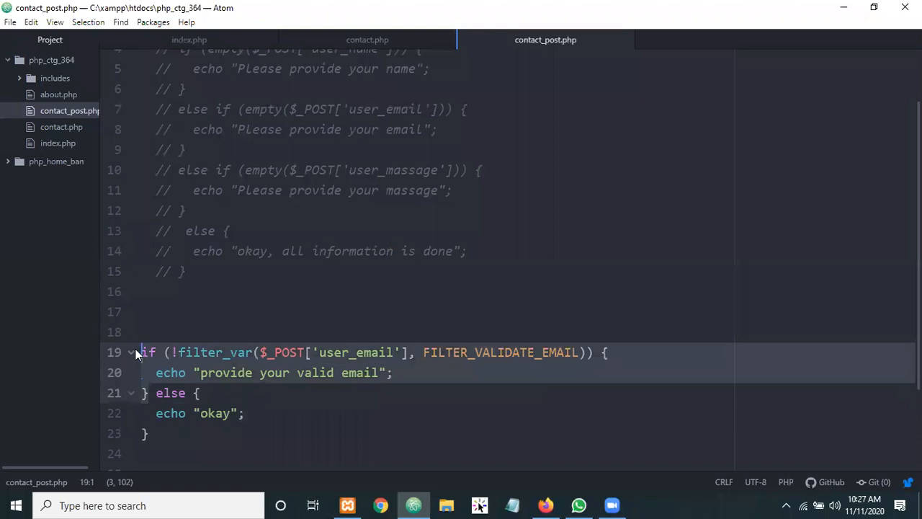
key("BackSpace")
scroll(216, 261, "up", 2)
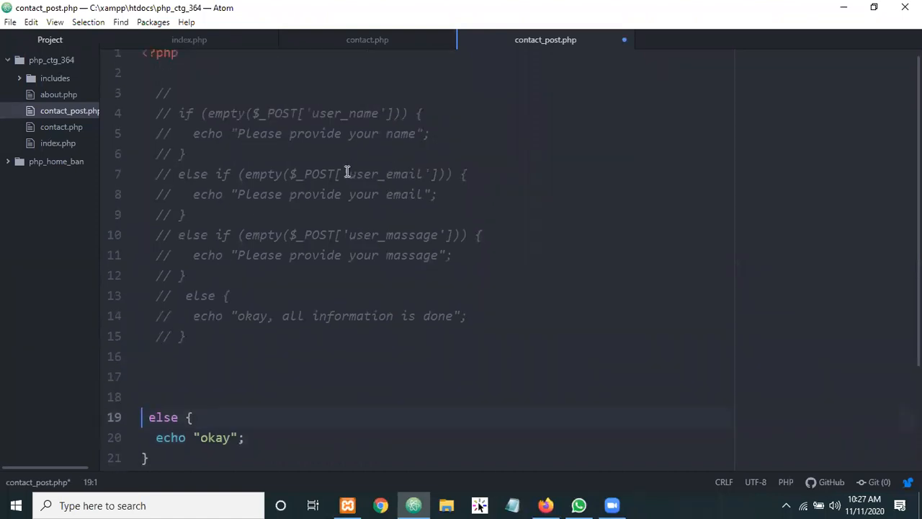
left_click_drag(189, 355, 157, 295)
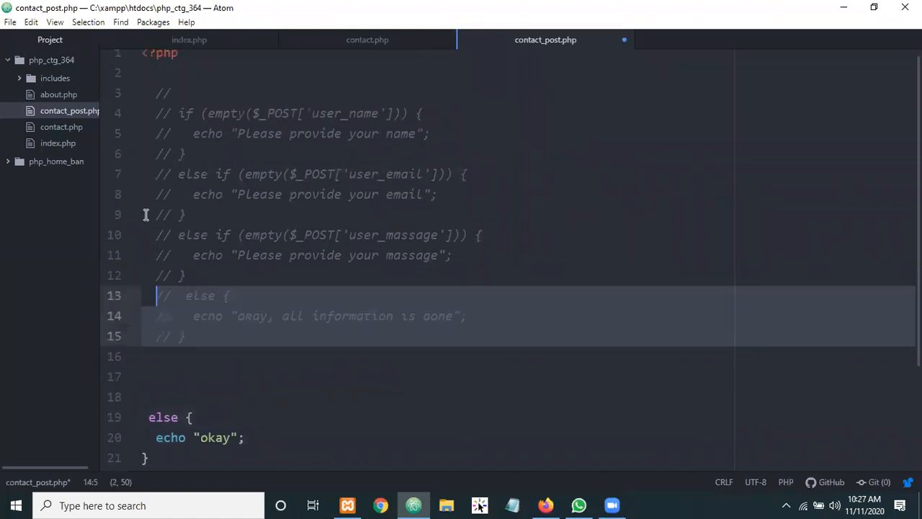
left_click_drag(145, 215, 159, 93)
key("ctrl+slash")
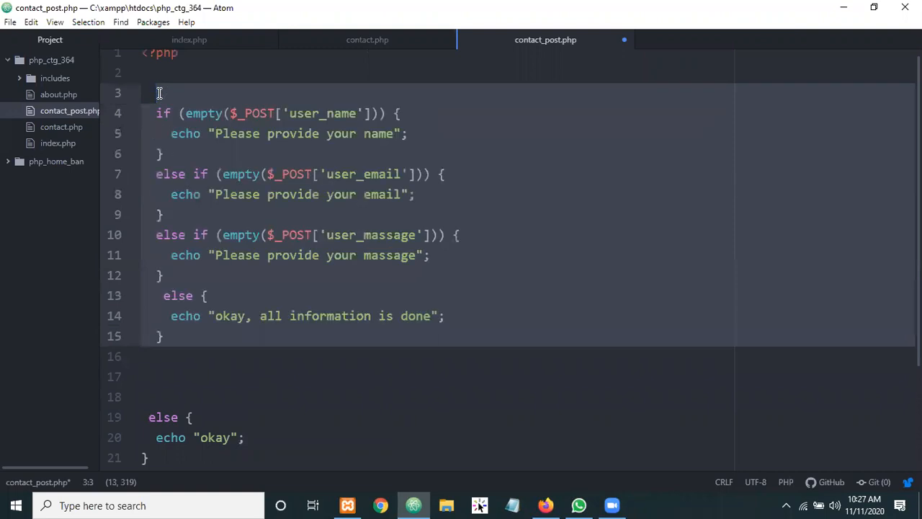
Paste the negated filter_var check as an else branch after the empty-email check
left_click(181, 209)
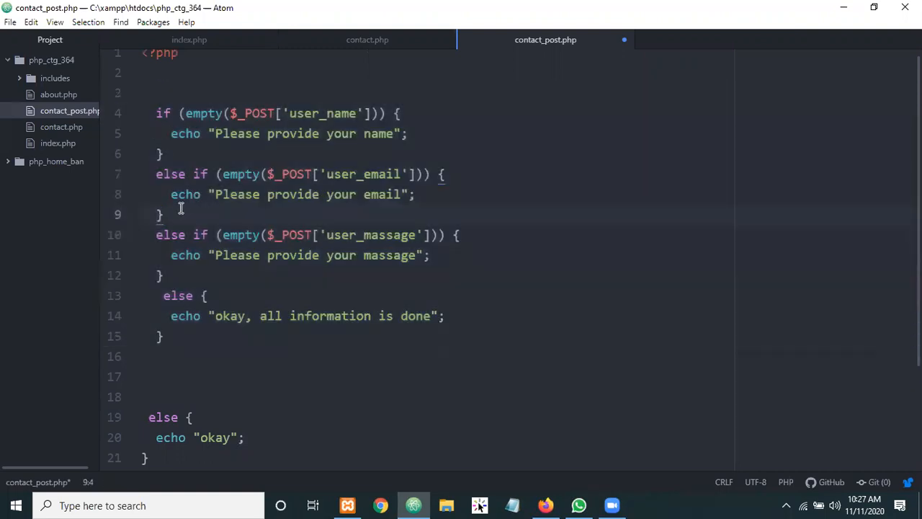
type("e")
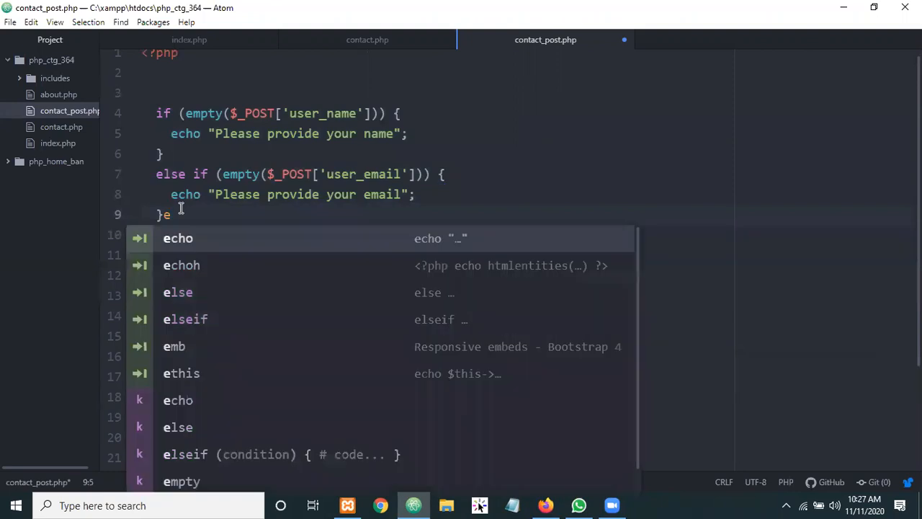
type("lse")
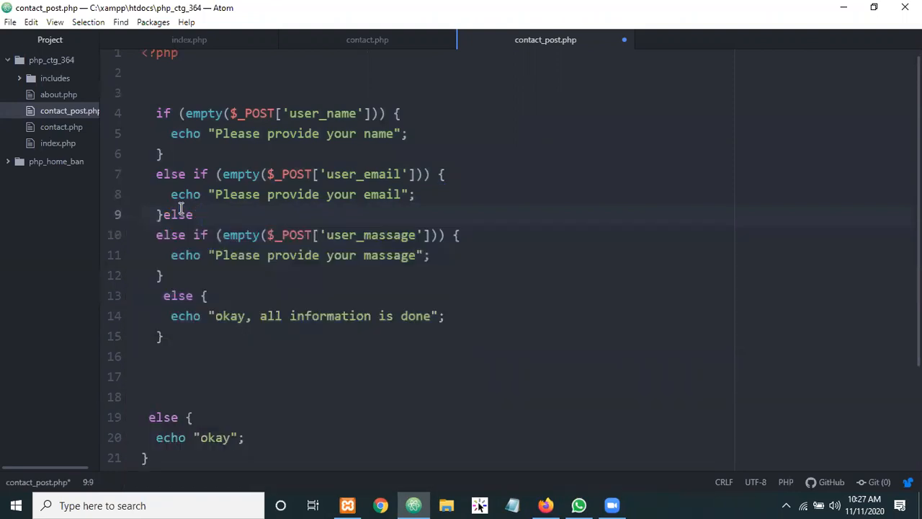
type("if (!filter_var($_POST['user_email'], FILTER_VALIDATE_EMAIL)) {     echo \"provide your valid email\";   }")
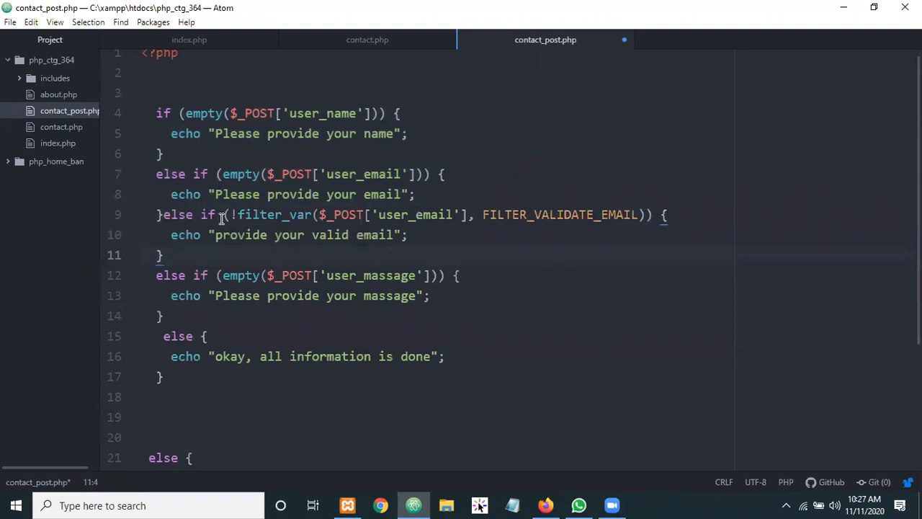
left_click(166, 215)
Move the else-if check onto its own line and walk through the name and email checks
key("Return")
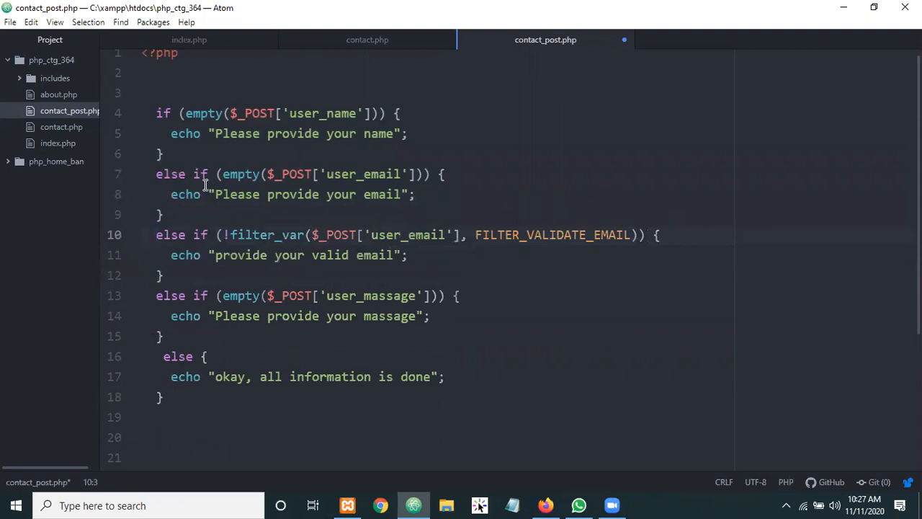
left_click_drag(160, 114, 181, 153)
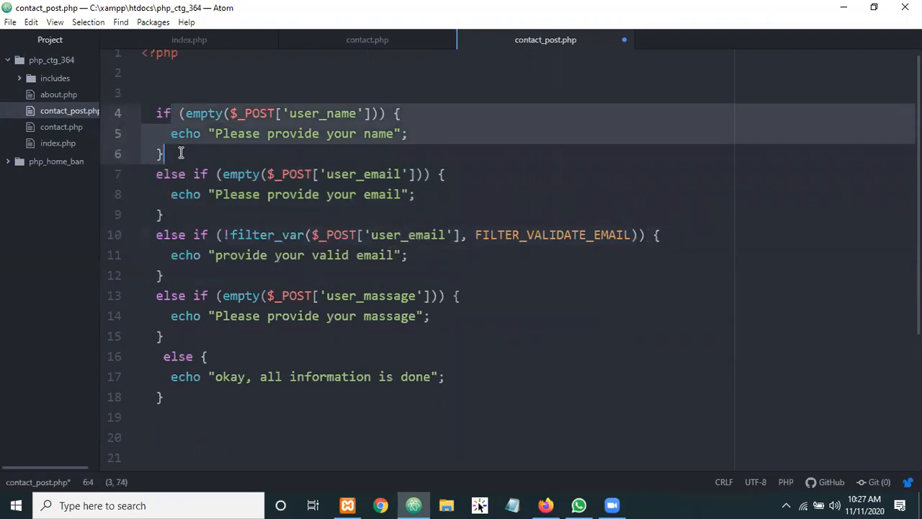
double_click(189, 134)
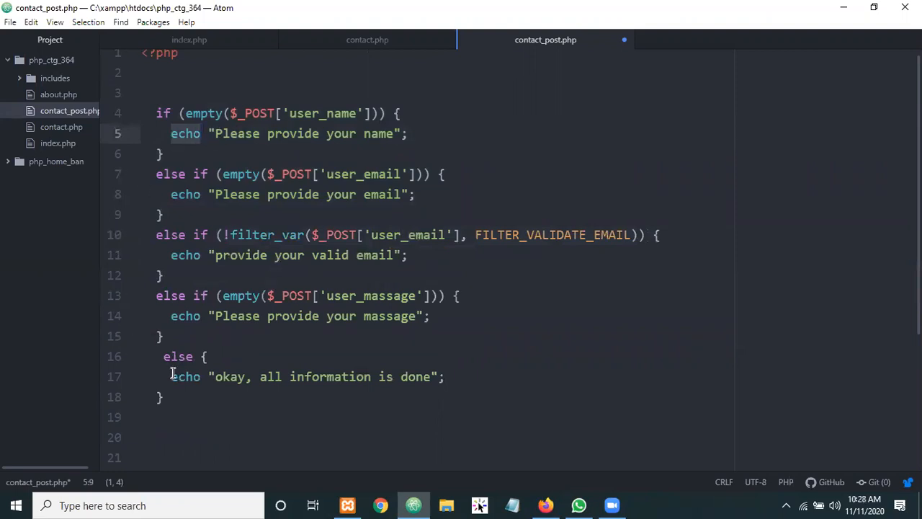
double_click(258, 134)
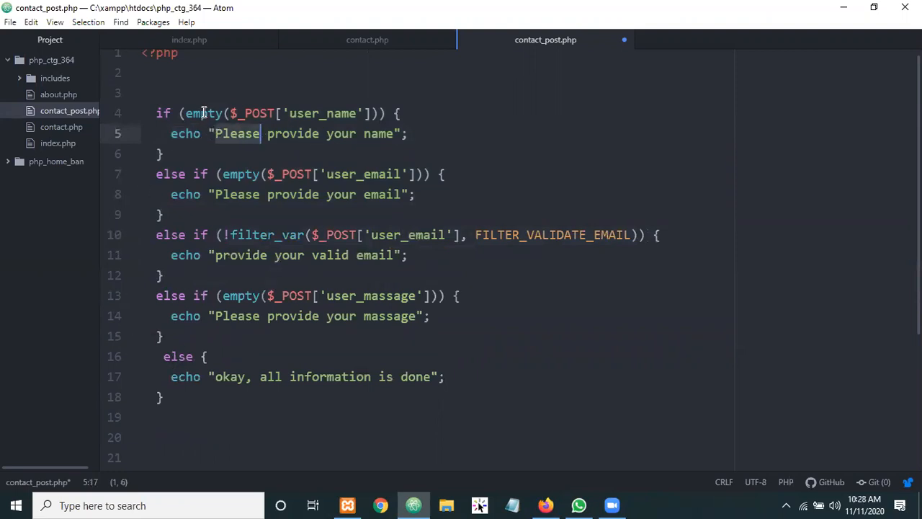
left_click_drag(203, 113, 320, 113)
left_click(318, 113)
left_click_drag(261, 174, 349, 176)
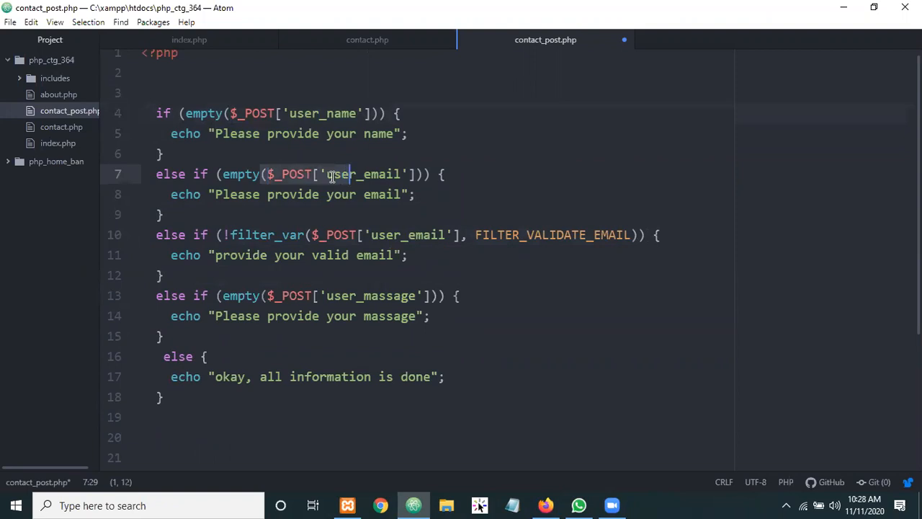
left_click_drag(202, 194, 313, 195)
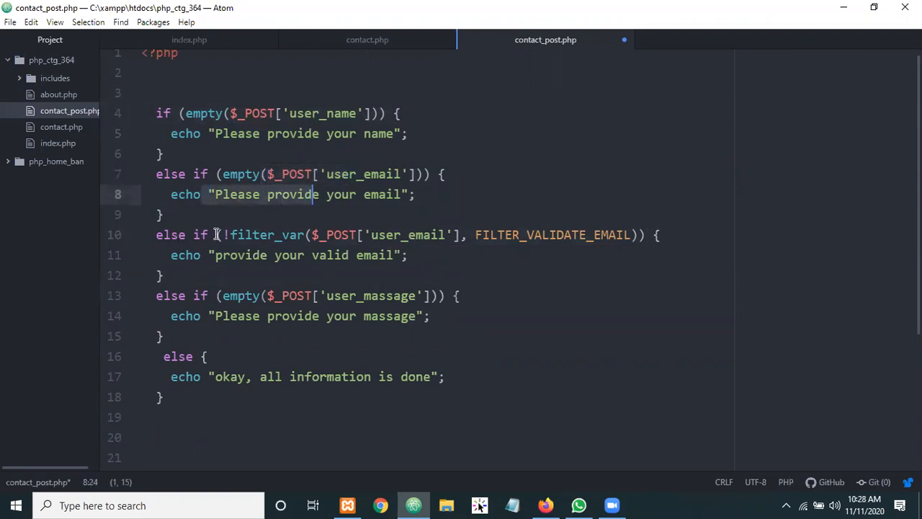
left_click_drag(238, 193, 328, 193)
double_click(291, 175)
Walk through the valid-email, empty-message and final else blocks of the chain
left_click(189, 235)
double_click(189, 255)
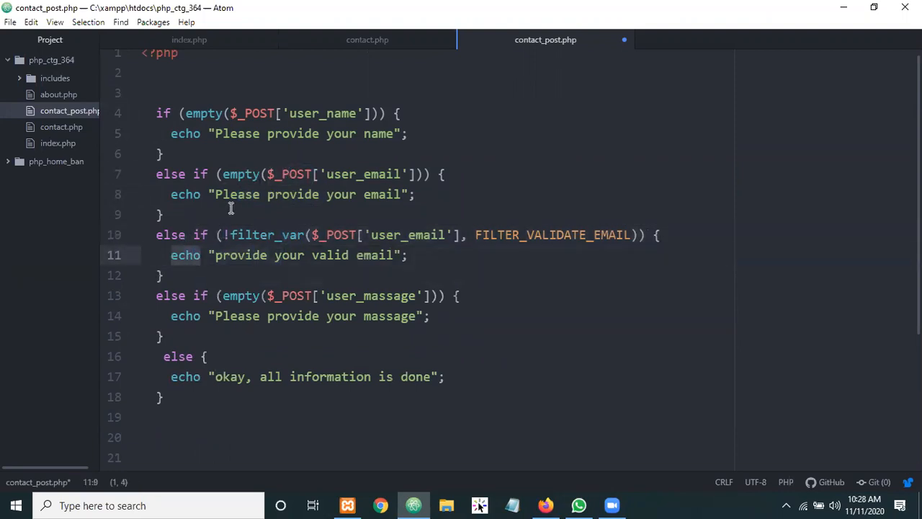
left_click_drag(254, 255, 351, 257)
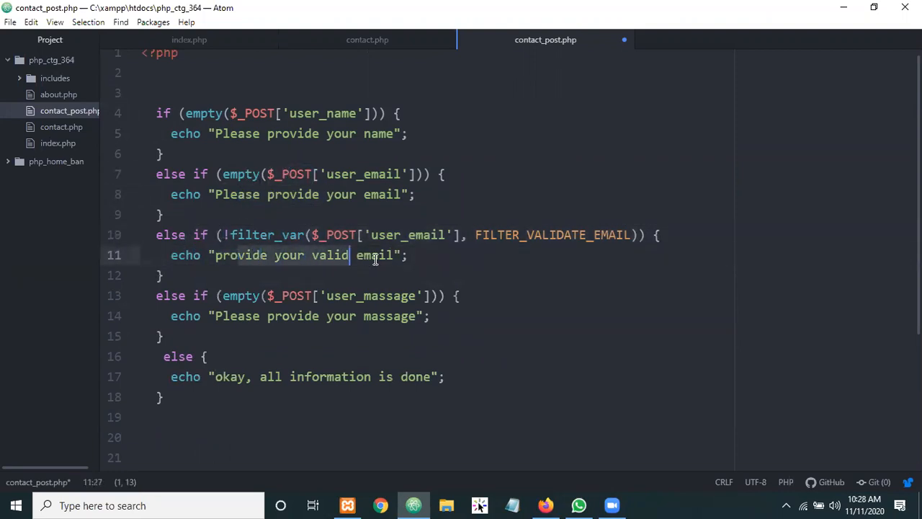
double_click(366, 254)
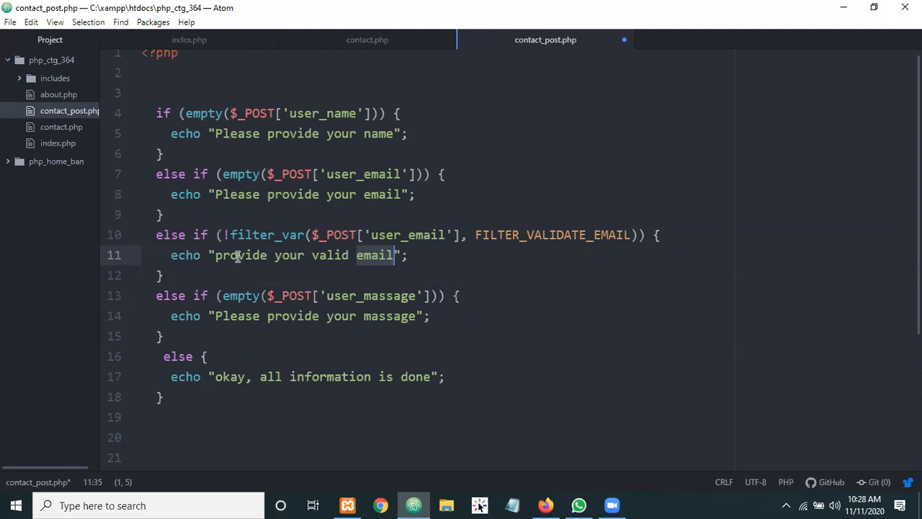
left_click_drag(223, 256, 371, 257)
double_click(374, 256)
left_click(174, 219)
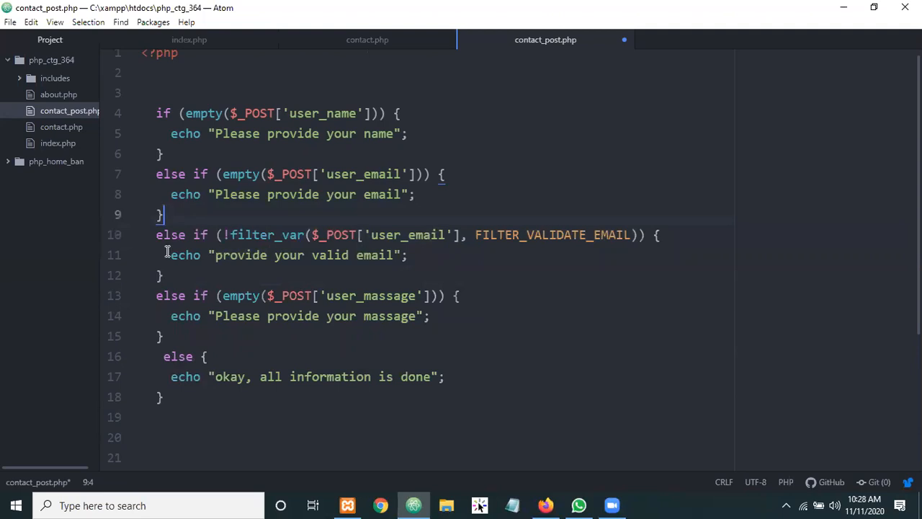
left_click_drag(170, 252, 164, 235)
left_click_drag(159, 296, 160, 317)
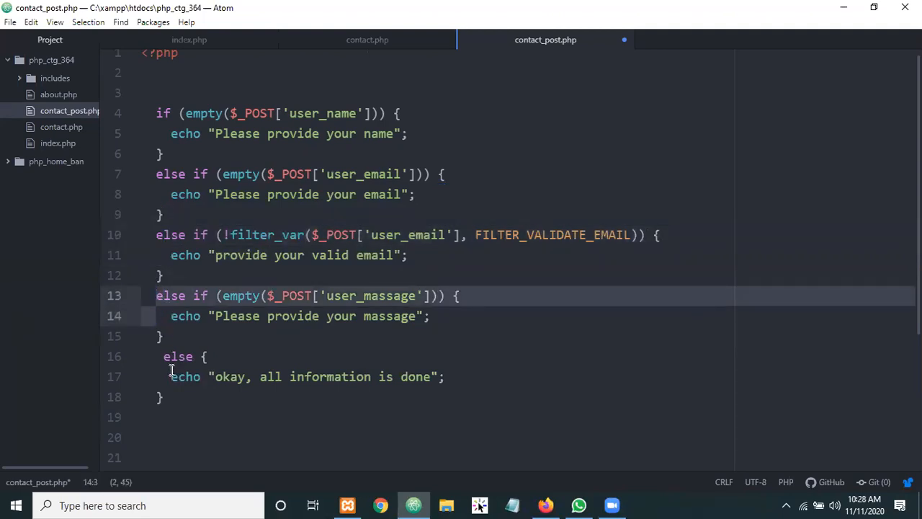
left_click_drag(173, 364, 192, 414)
left_click(342, 395)
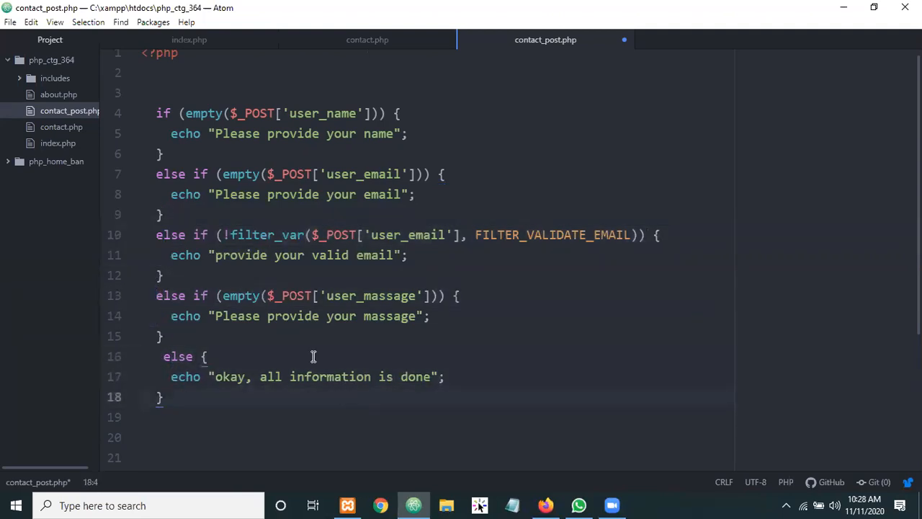
left_click(184, 336)
left_click_drag(188, 416, 149, 113)
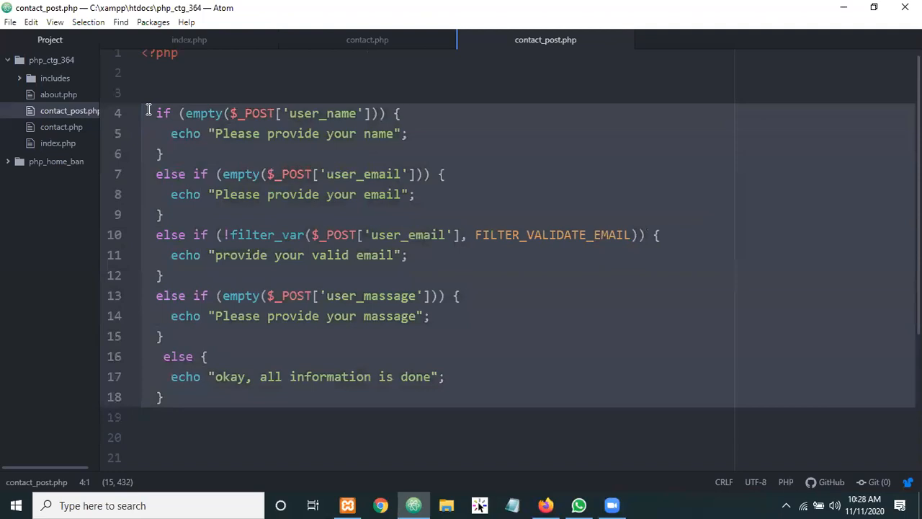
Review the name check, the negated !filter_var condition and the full lines 4–18 validation chain
left_click(149, 113)
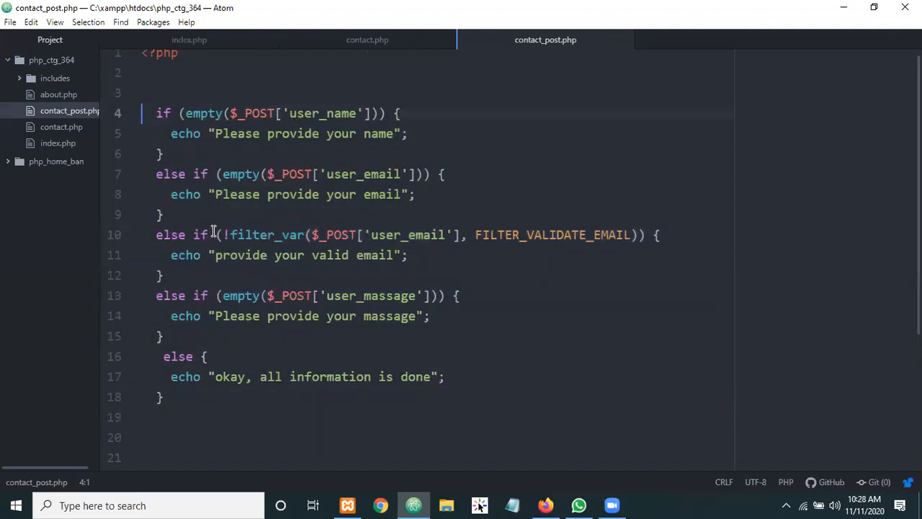
left_click_drag(152, 94, 164, 155)
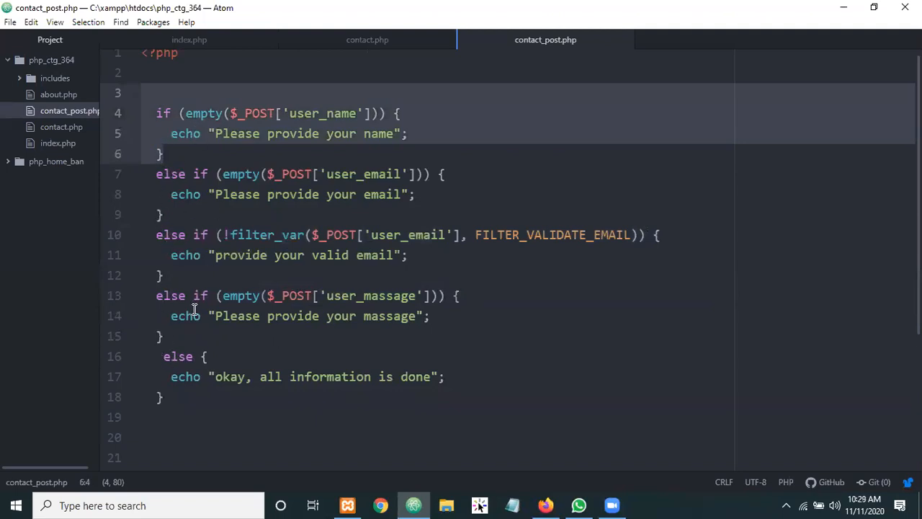
left_click_drag(144, 232, 178, 282)
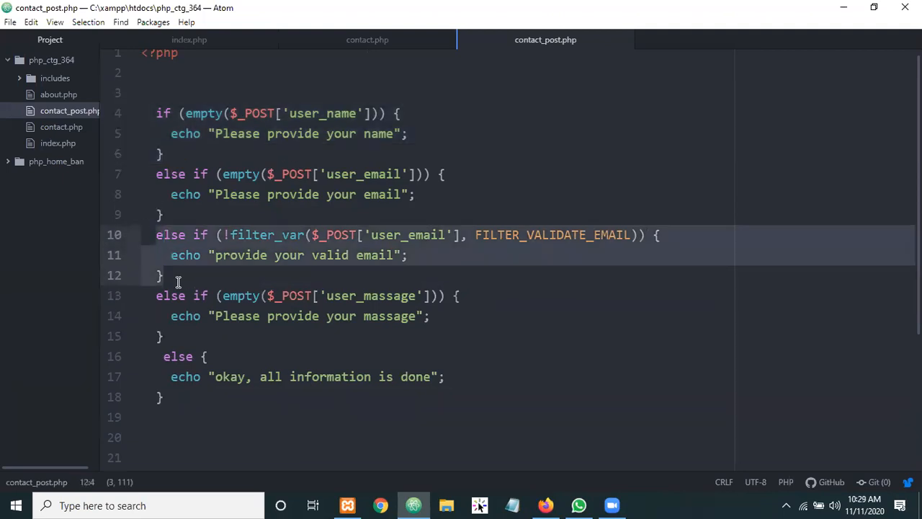
left_click_drag(226, 236, 243, 247)
left_click(231, 233)
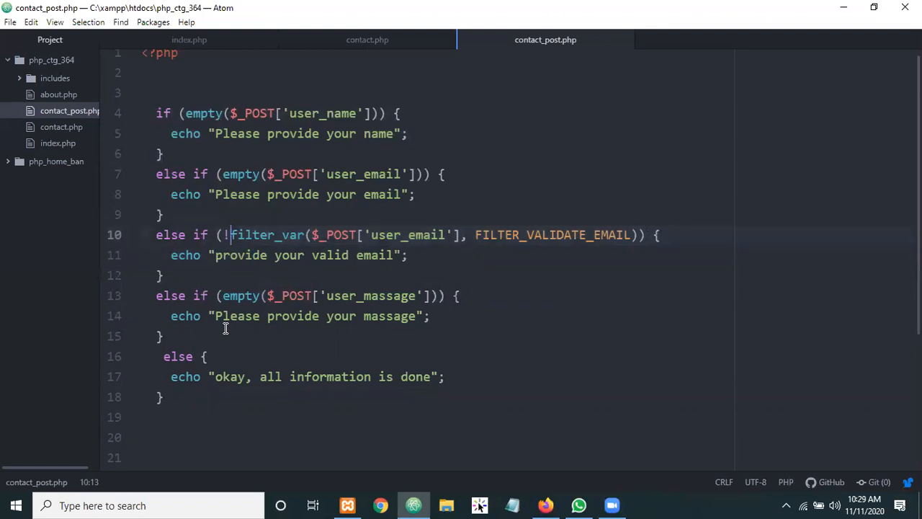
left_click_drag(187, 402, 151, 117)
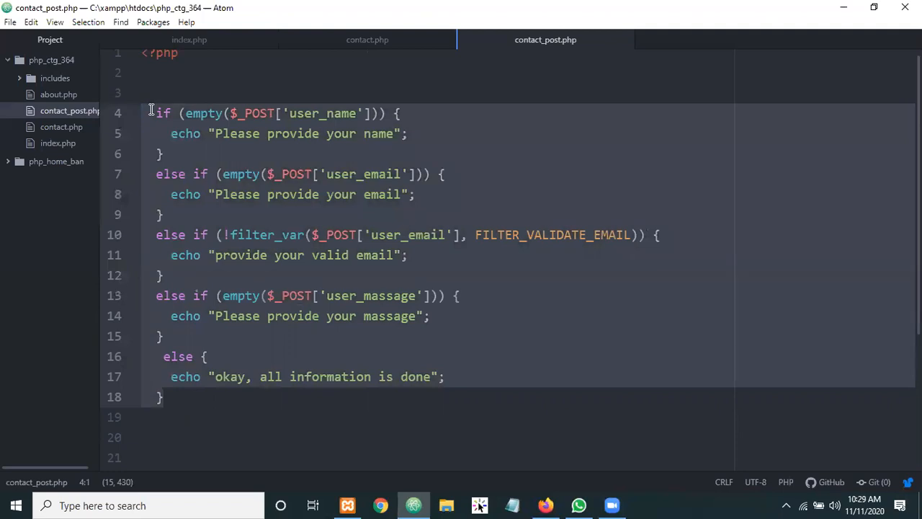
left_click(175, 272)
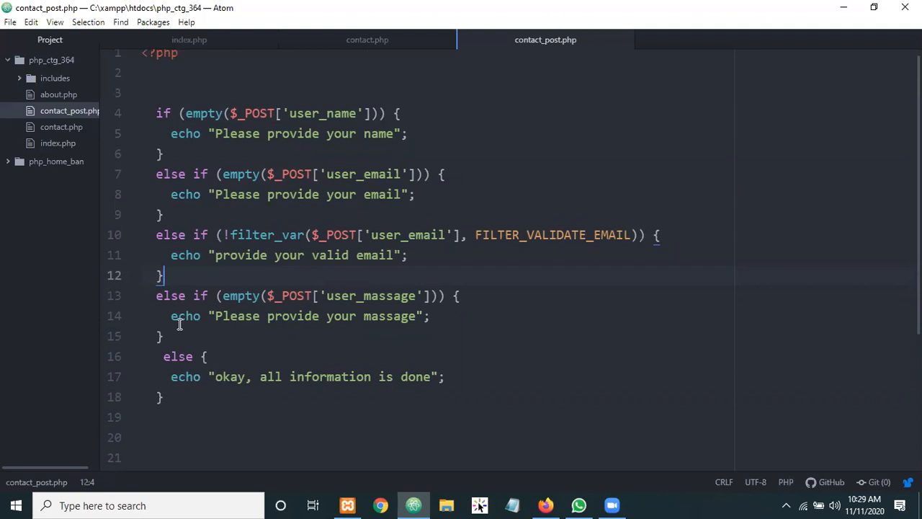
left_click_drag(184, 398, 145, 113)
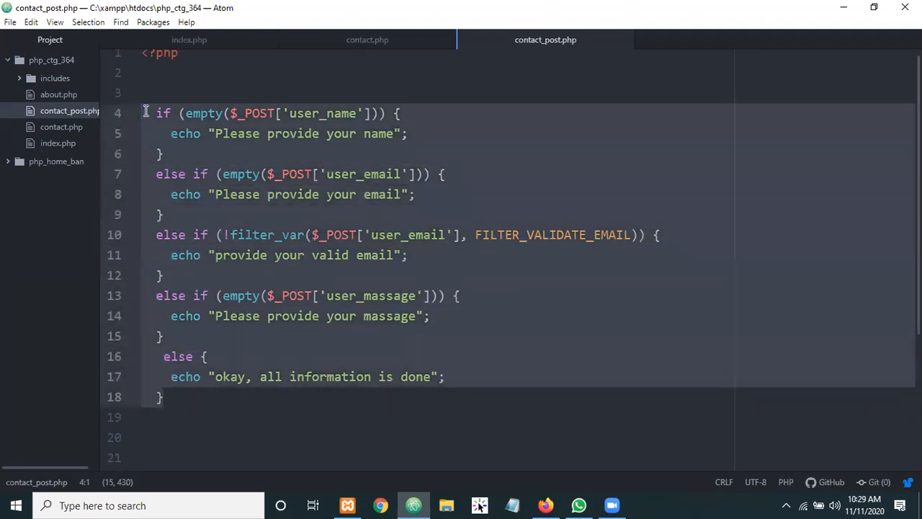
left_click(175, 404)
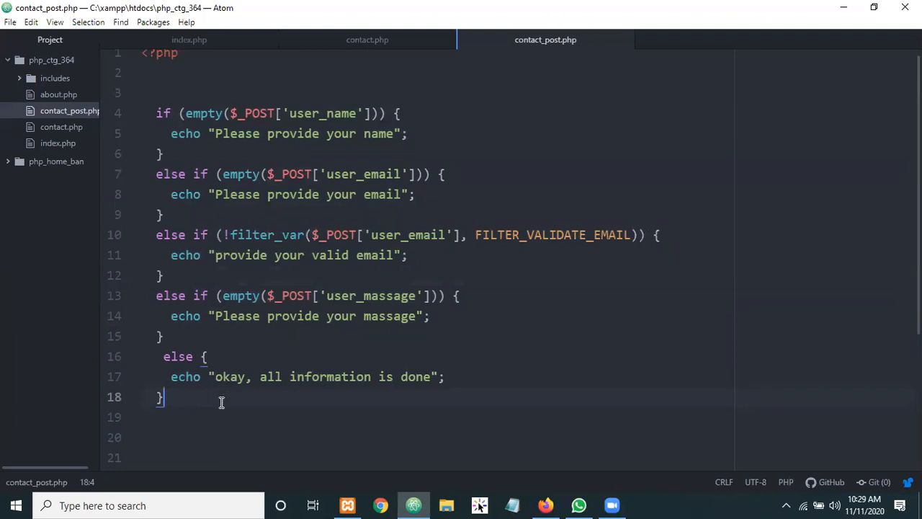
left_click_drag(144, 102, 231, 417)
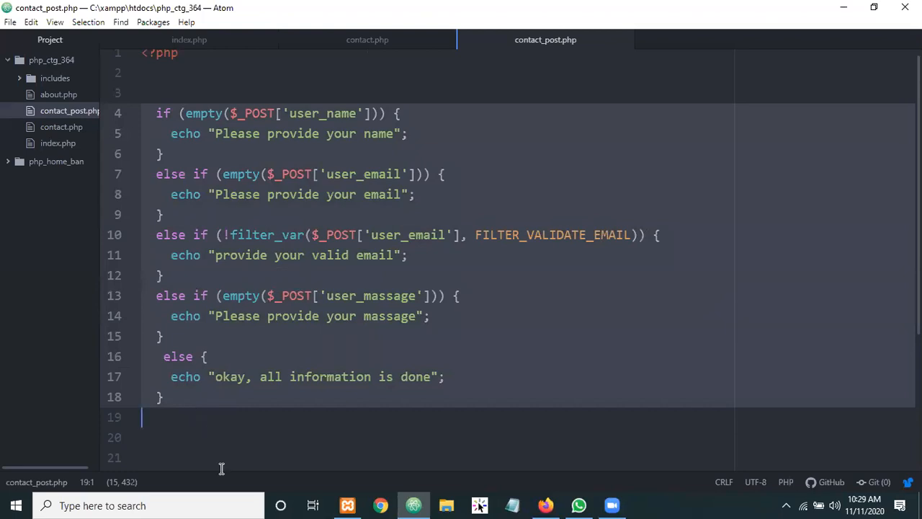
left_click(546, 504)
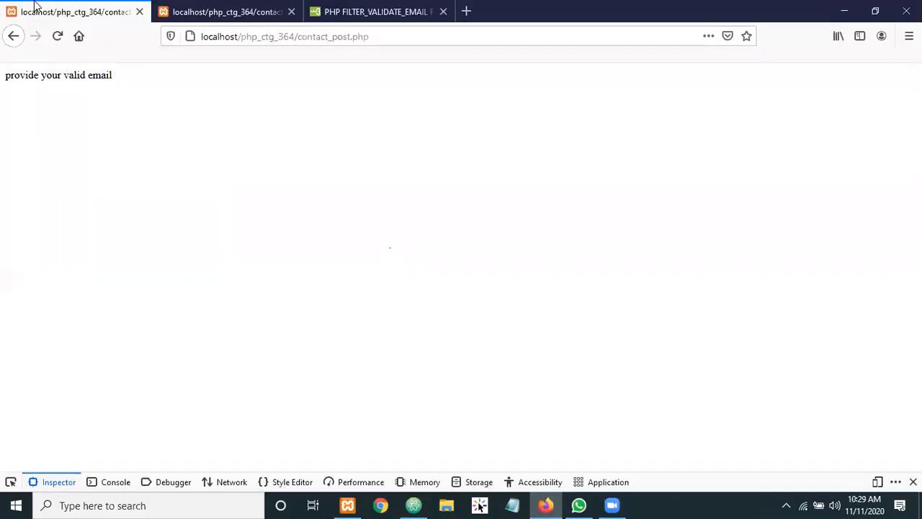
Submit a fresh, empty contact form, see the line 22 parse error, and return to the form
left_click(13, 35)
left_click(259, 36)
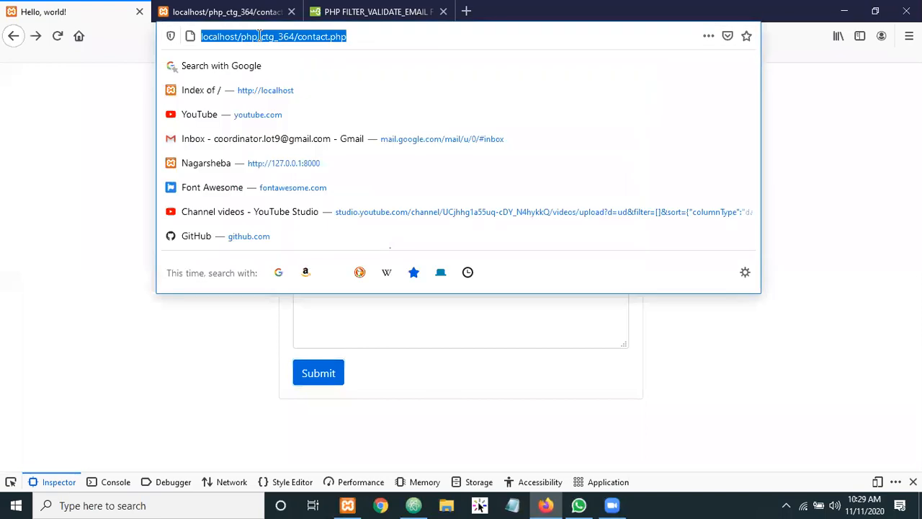
key("Return")
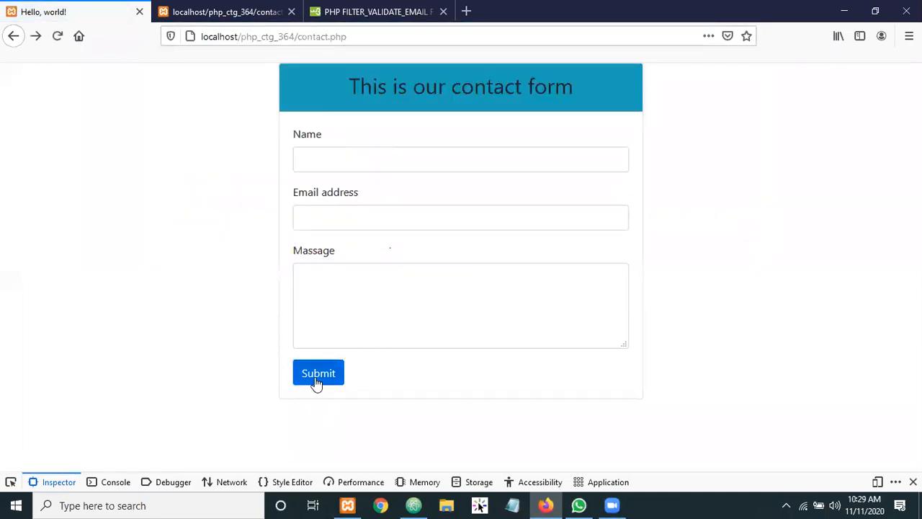
left_click(315, 380)
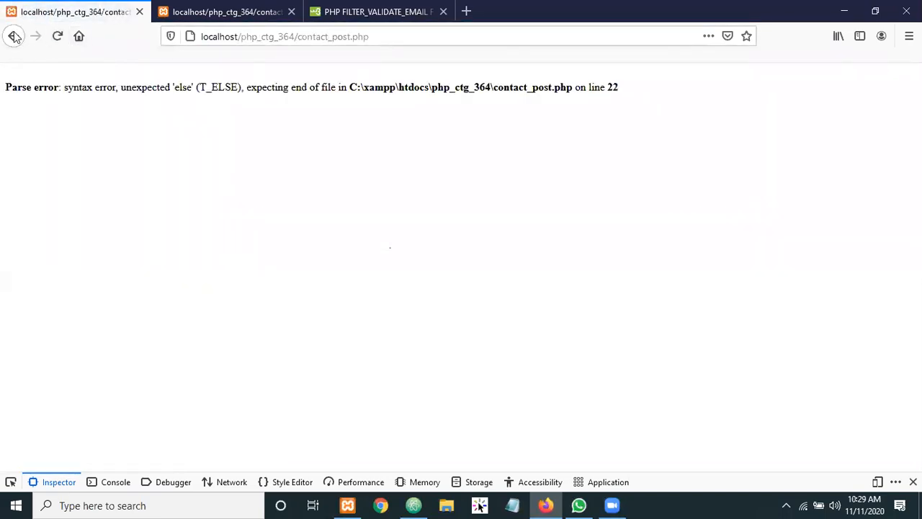
left_click(13, 36)
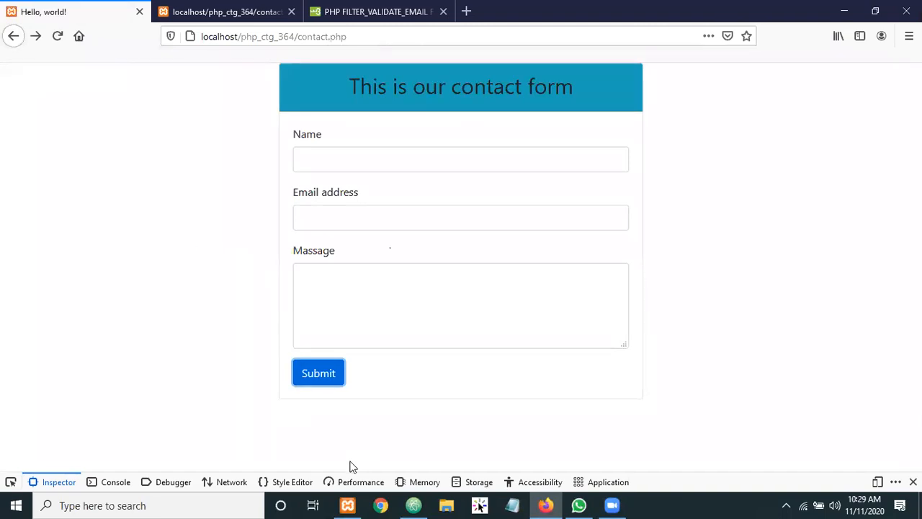
key("alt+Tab")
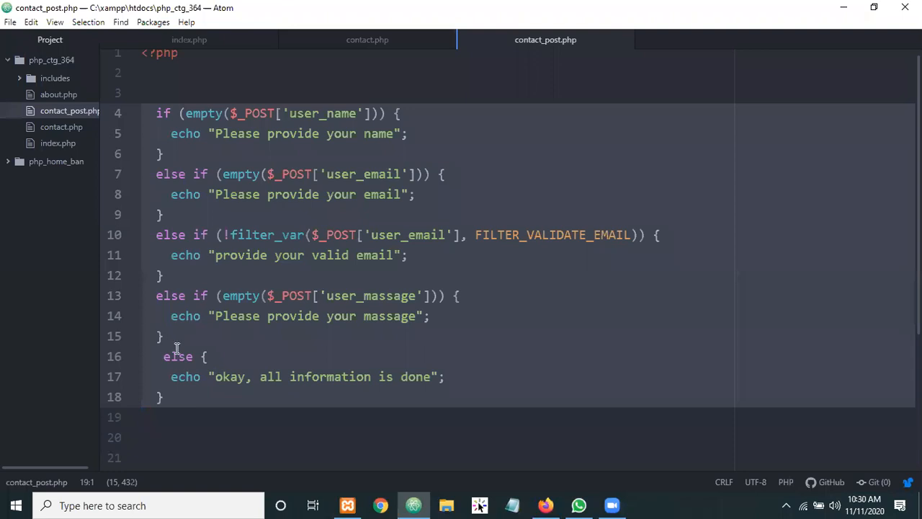
Remove the leftover "okay" else block on lines 22–24, save, and reload the contact page
scroll(258, 301, "down", 3)
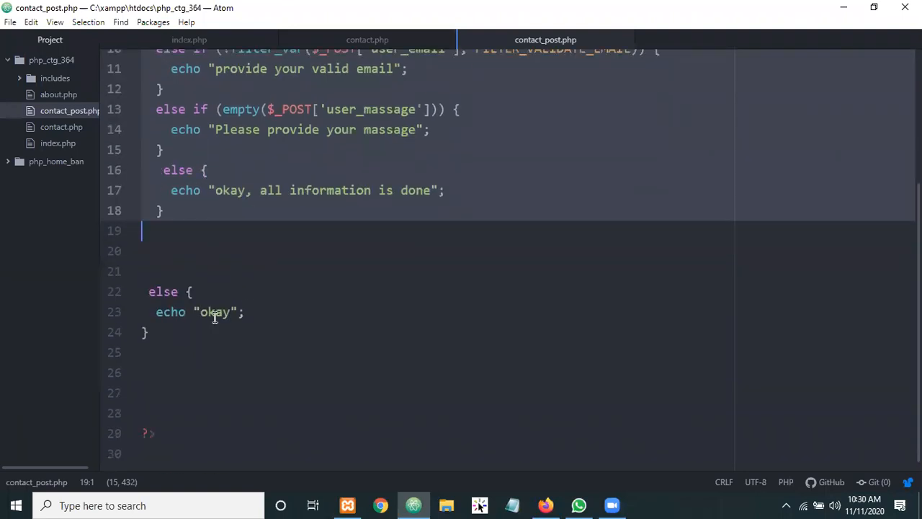
left_click_drag(170, 351, 134, 282)
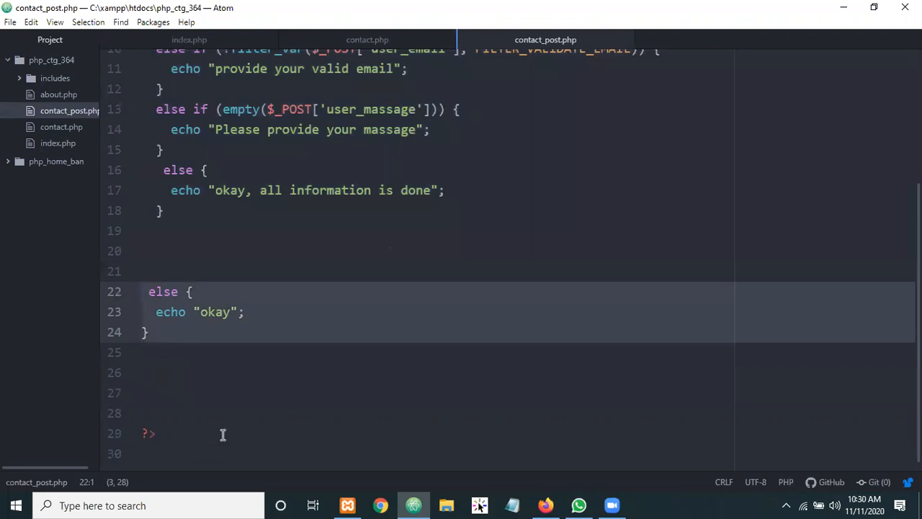
key("BackSpace")
key("BackSpace")
key("BackSpace")
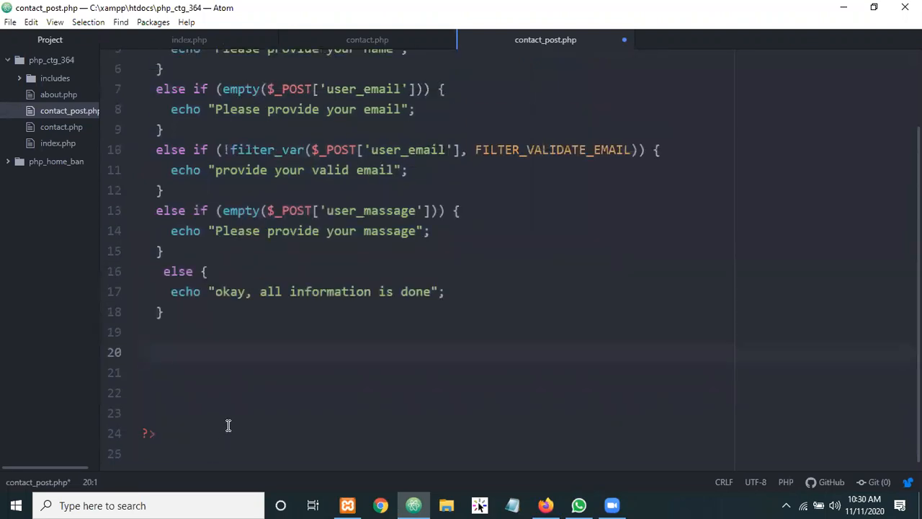
key("BackSpace")
key("BackSpace")
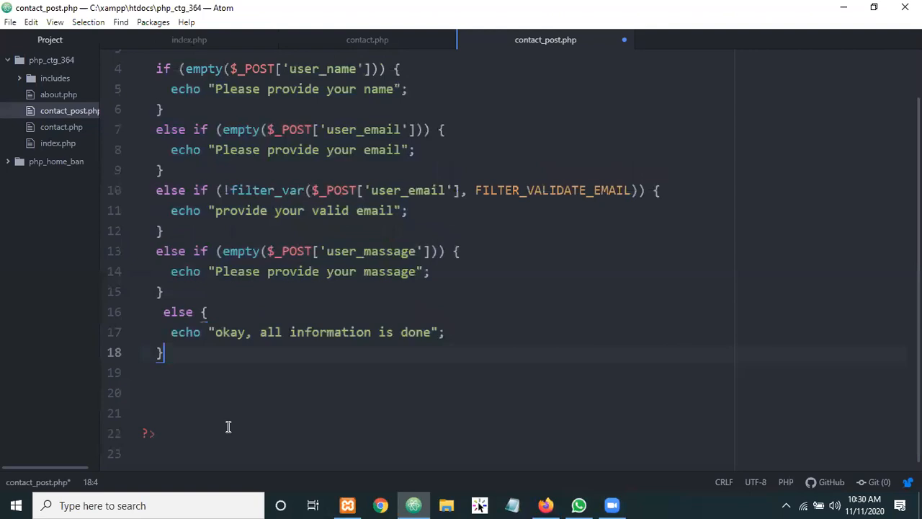
key("ctrl+s")
key("alt+Tab")
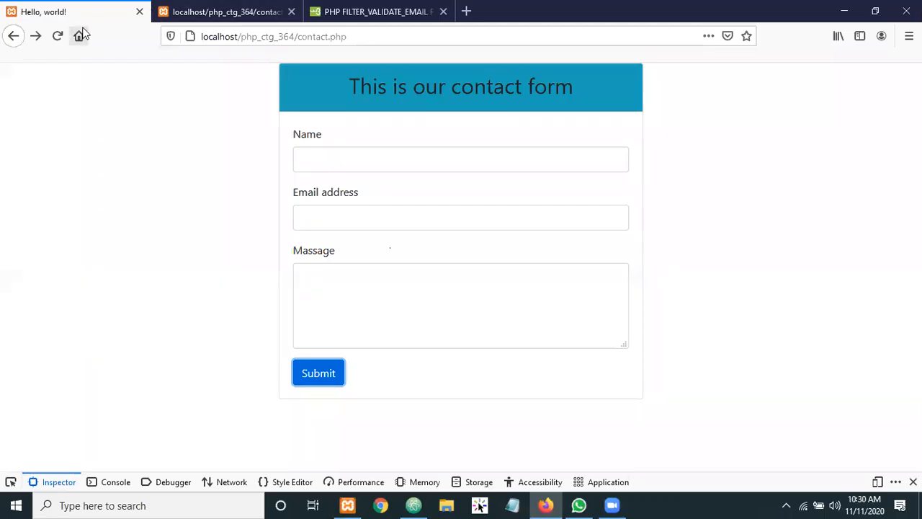
key("F5")
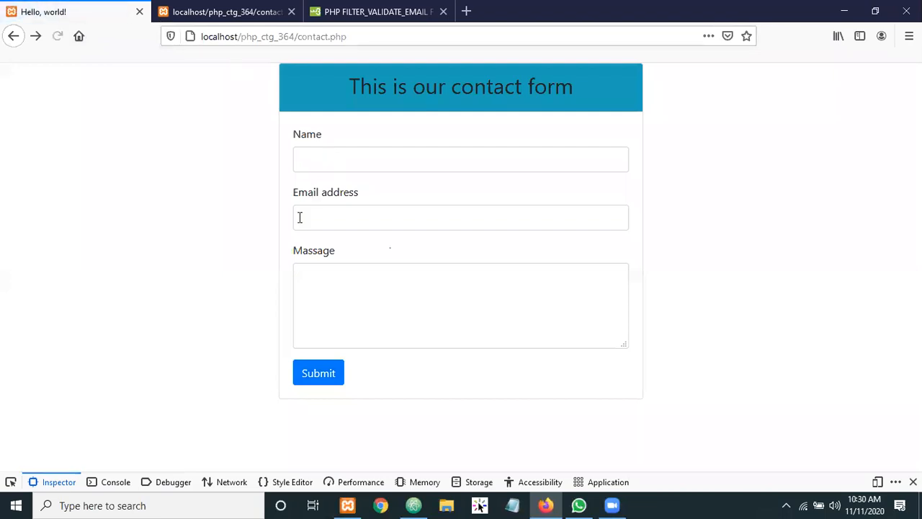
Submit the empty contact form, then resubmit it with only the Name filled from the saved suggestion
left_click(307, 372)
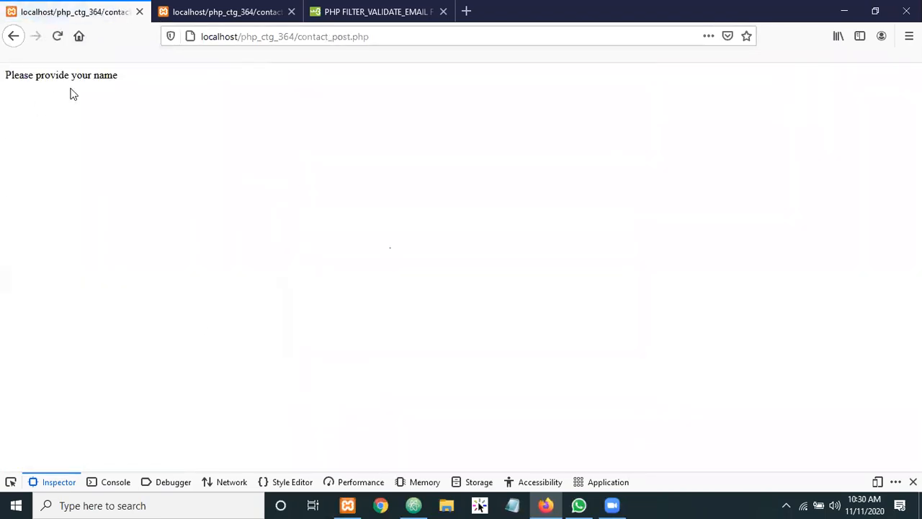
left_click(13, 36)
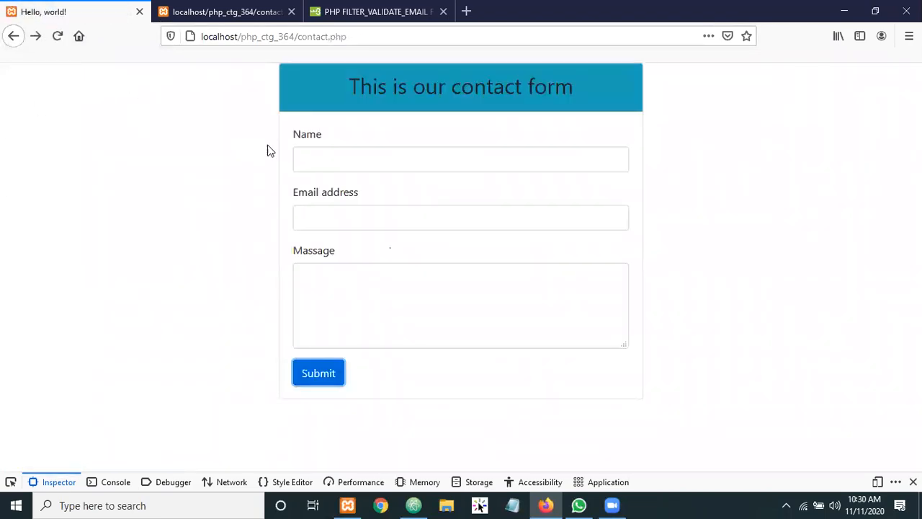
left_click(332, 157)
type("s")
left_click(329, 180)
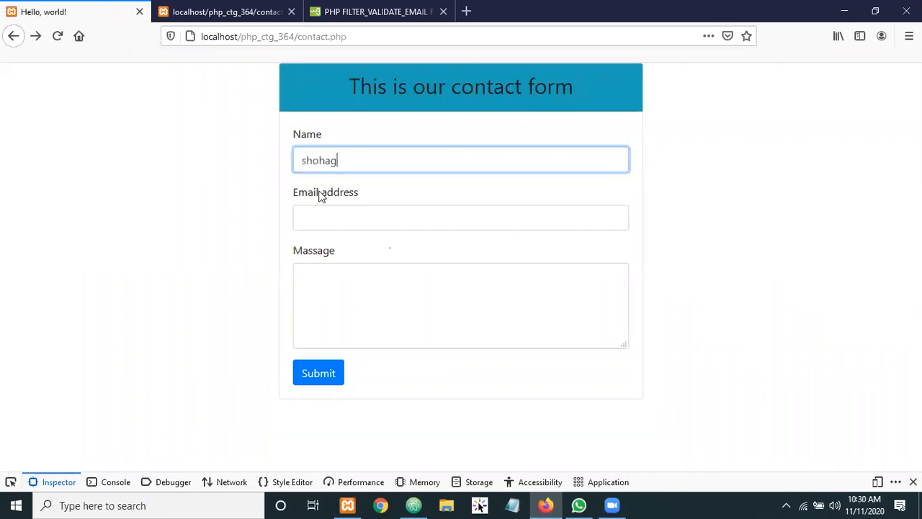
left_click(315, 376)
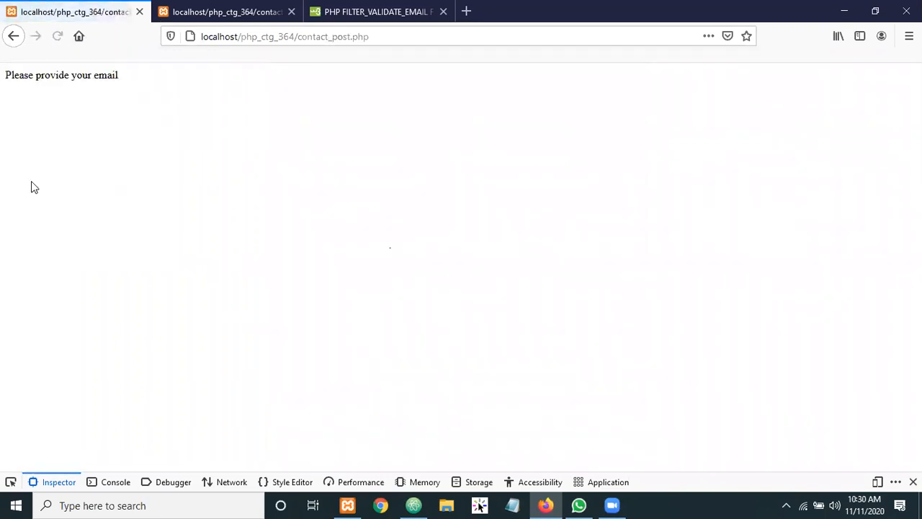
Fill the Email address with an invalid saved value and submit to trigger the email error
left_click(15, 37)
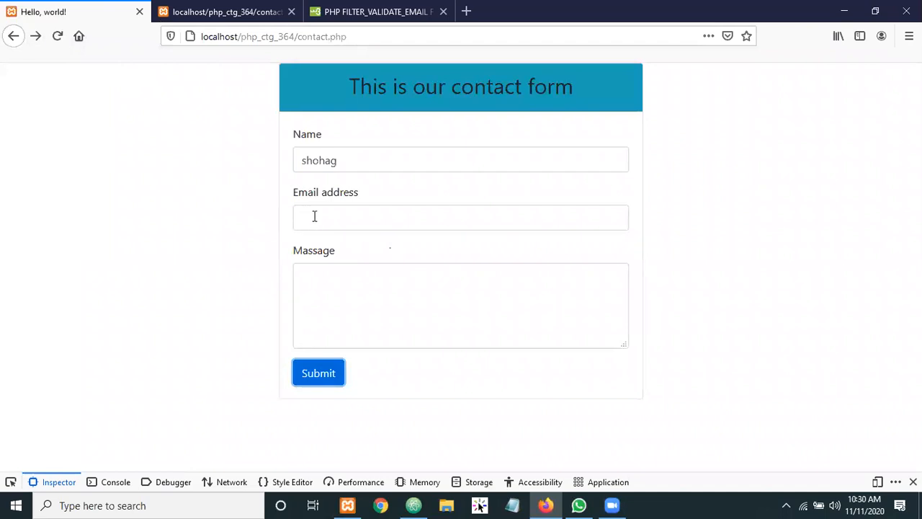
left_click(325, 215)
type("s")
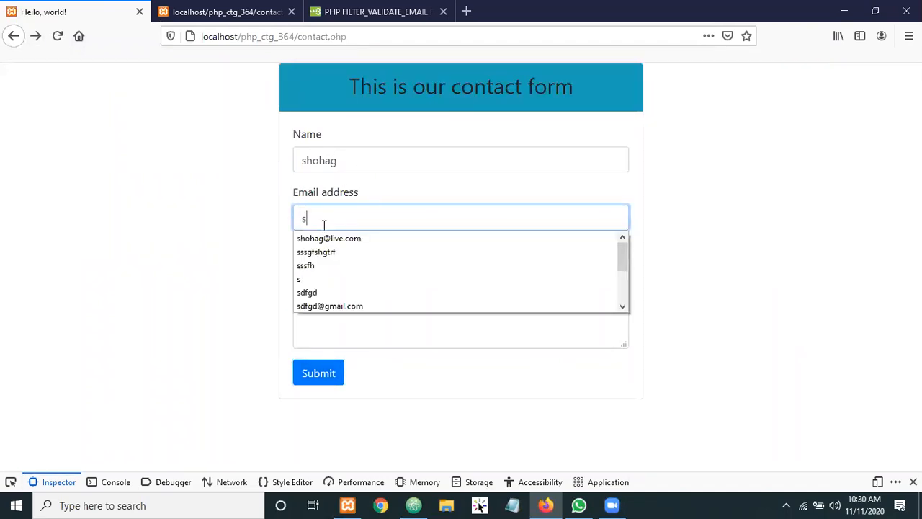
left_click(315, 250)
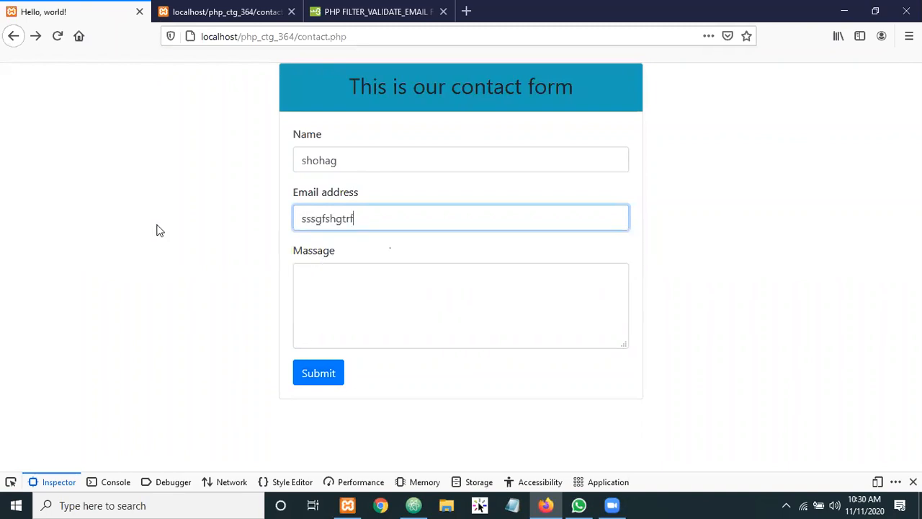
left_click(310, 372)
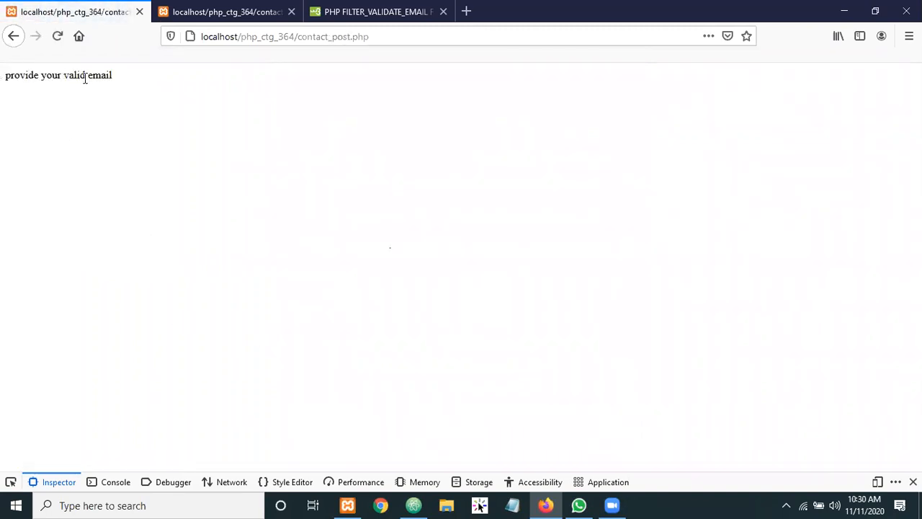
Replace the invalid email with the saved valid address and submit without a message
left_click(14, 38)
left_click_drag(366, 218, 235, 216)
type("s")
left_click(323, 238)
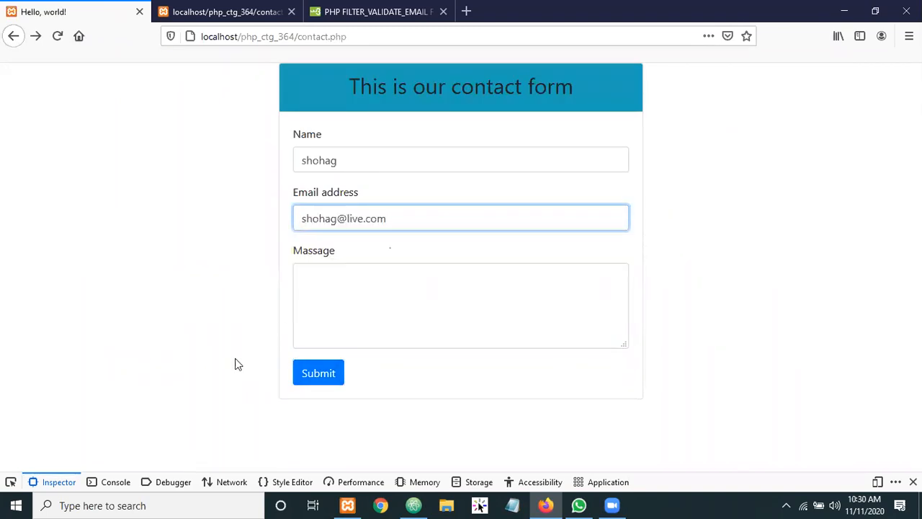
left_click(313, 372)
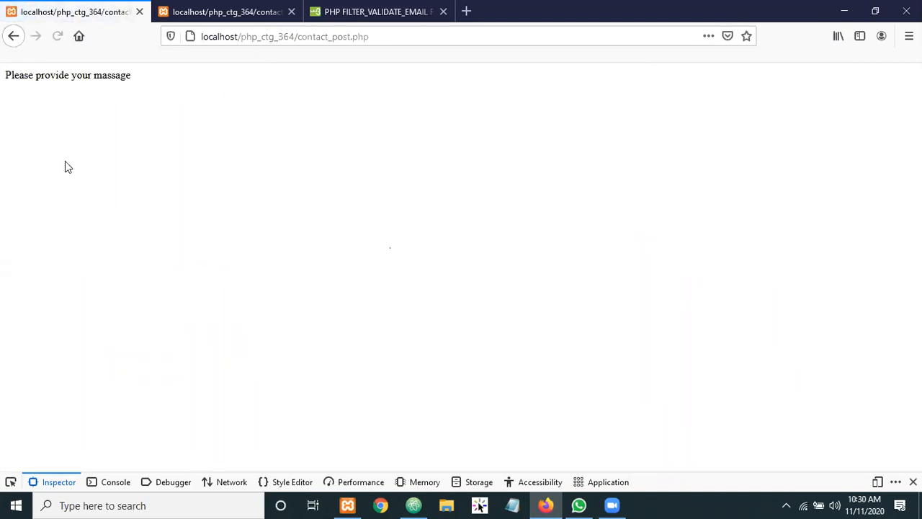
Enter 'sssssssssssss' in the Massage box and submit to get 'okay, all information is done'
left_click(13, 36)
left_click(316, 282)
type("sssssssssssss")
left_click(322, 380)
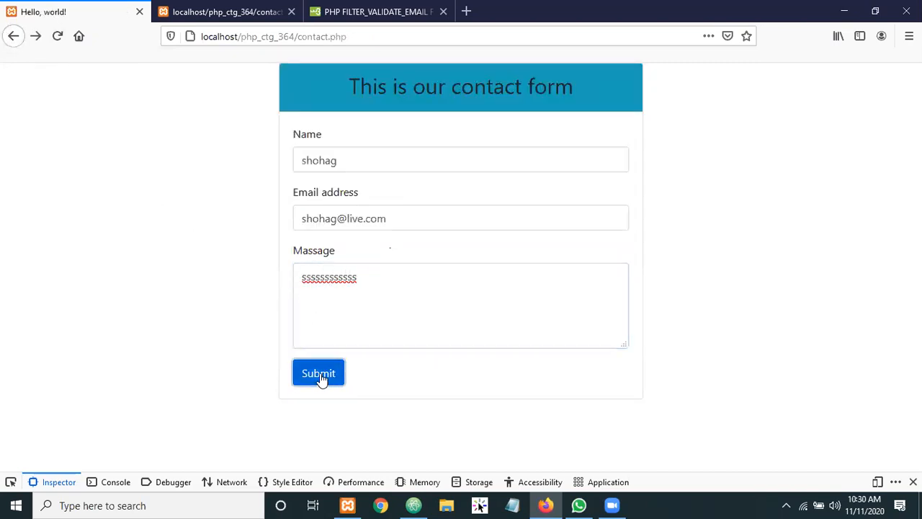
left_click_drag(131, 75, 4, 76)
left_click(153, 77)
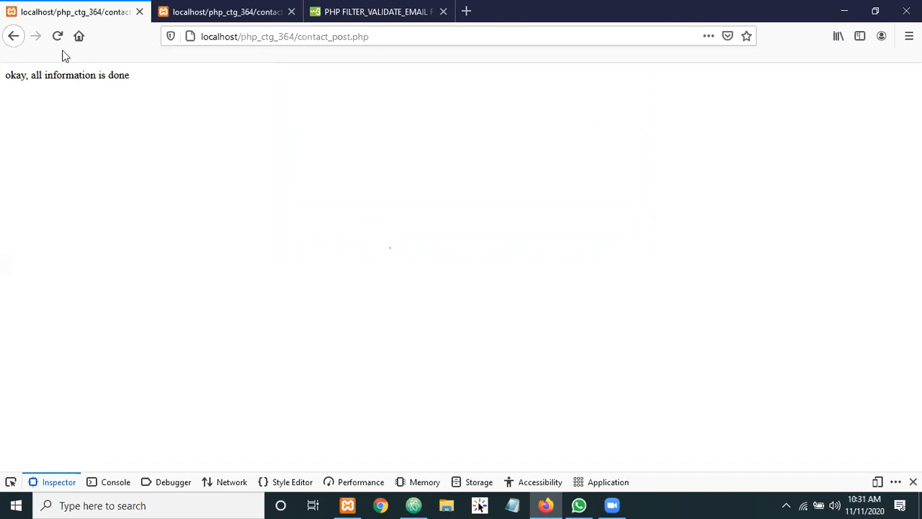
left_click(220, 9)
Go back to the filled form and erase the Massage, Email address and Name entries
left_click(48, 20)
triple_click(99, 76)
left_click(98, 107)
left_click(13, 36)
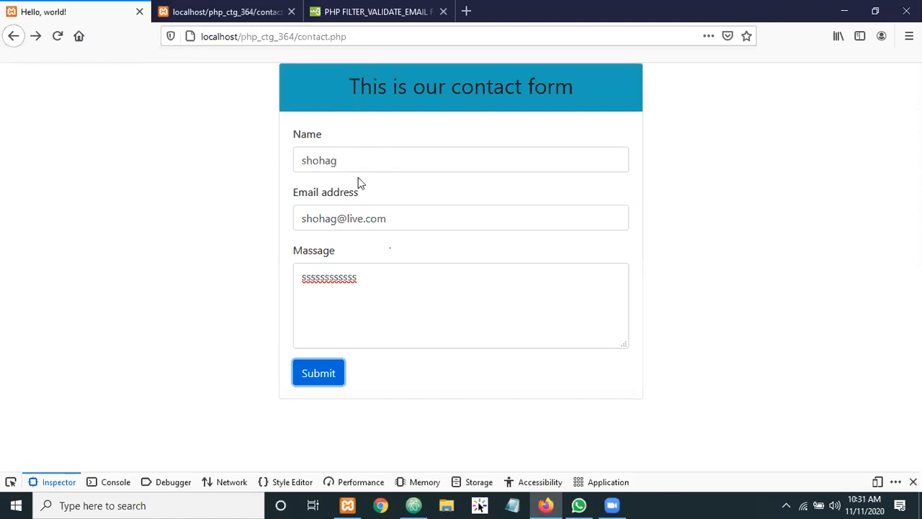
double_click(319, 277)
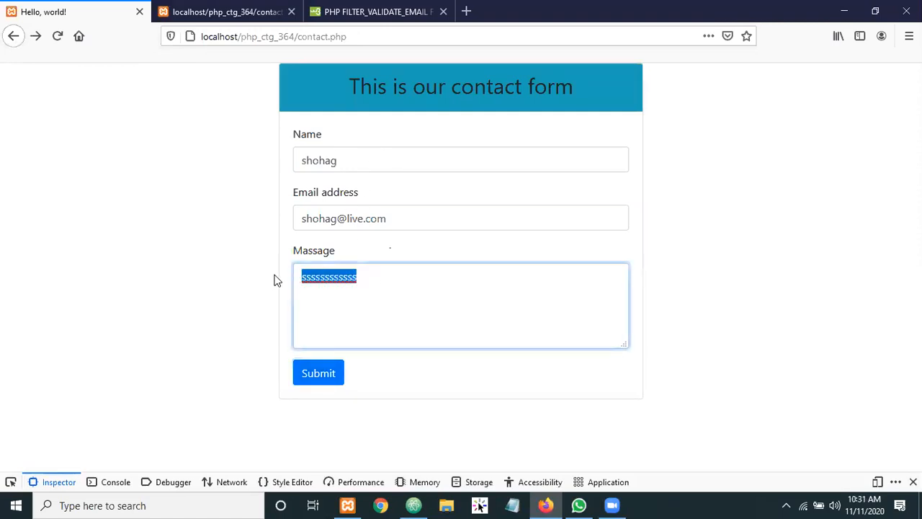
key("BackSpace")
left_click_drag(410, 216, 152, 216)
key("BackSpace")
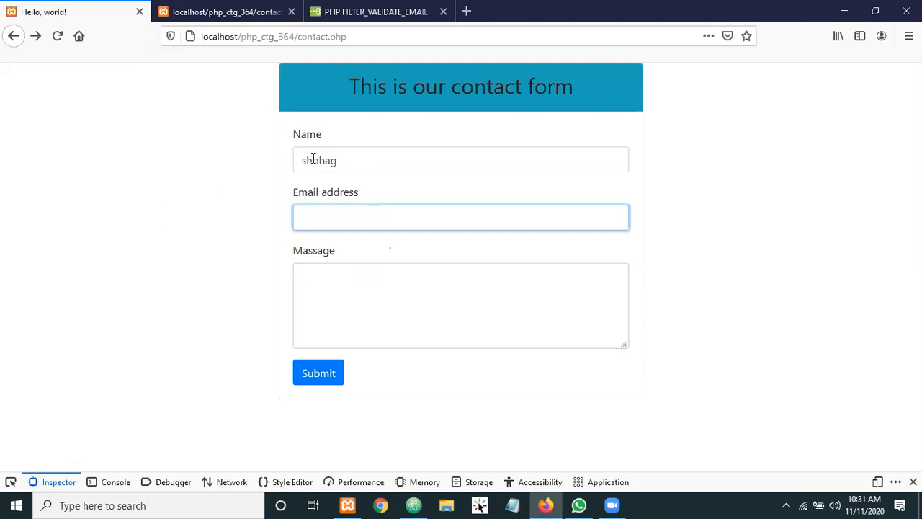
left_click_drag(354, 157, 195, 171)
key("BackSpace")
left_click(208, 174)
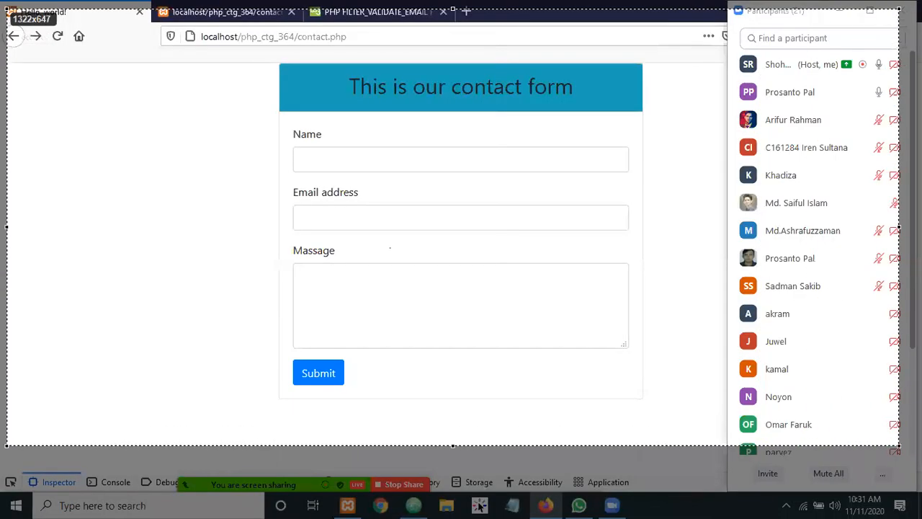
Capture the browser window and save it to the Desktop as Screenshot_2.png
mouse_move(899, 446)
left_mouse_down()
mouse_move(919, 462)
mouse_move(920, 490)
left_mouse_up()
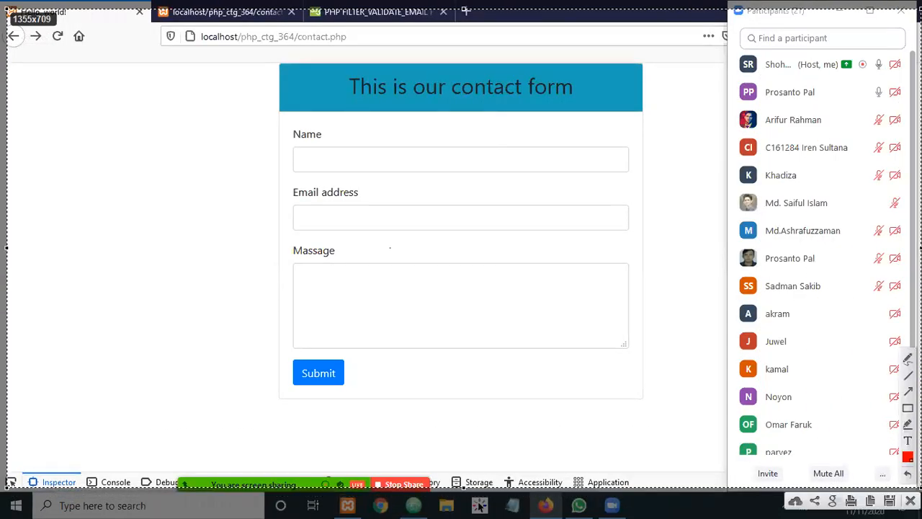
left_click(890, 500)
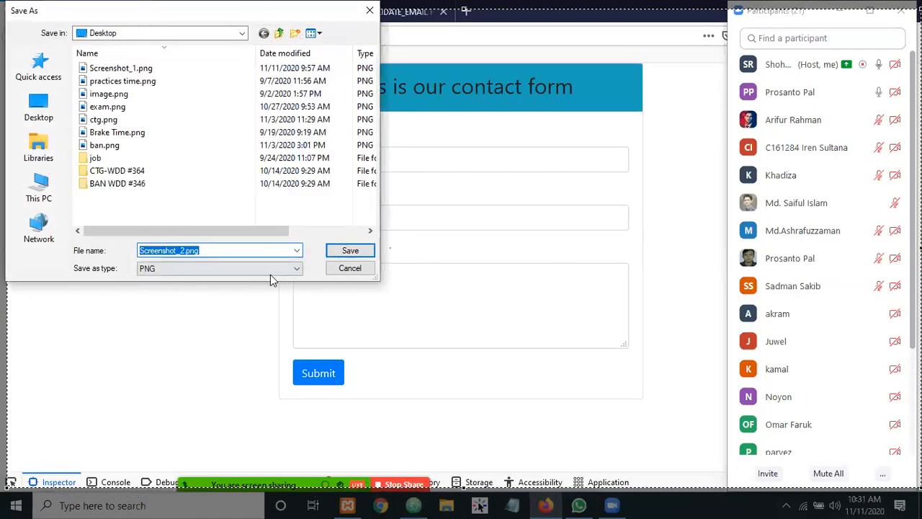
left_click(360, 250)
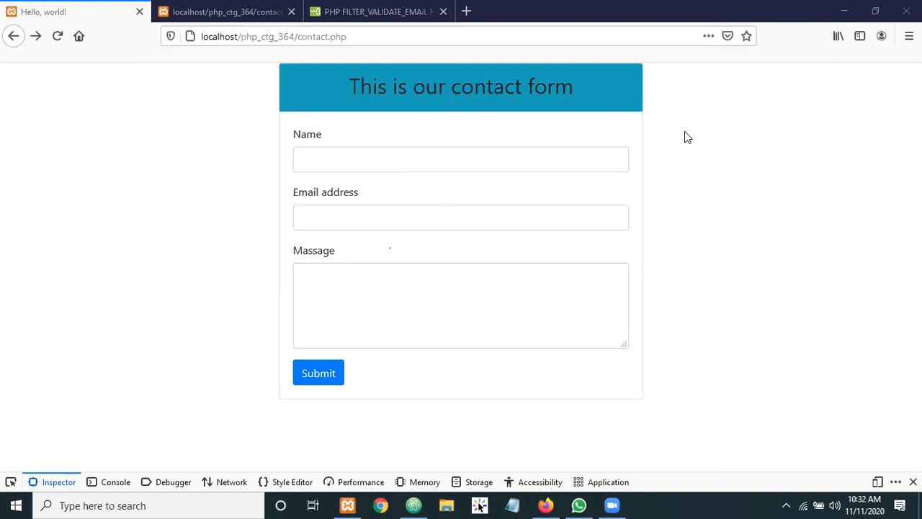
left_click(218, 12)
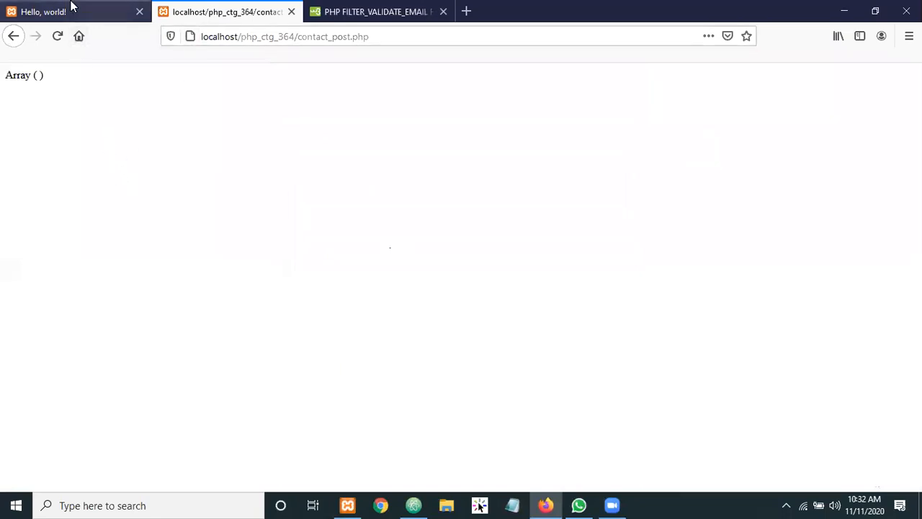
triple_click(10, 78)
left_click(92, 84)
left_click(61, 8)
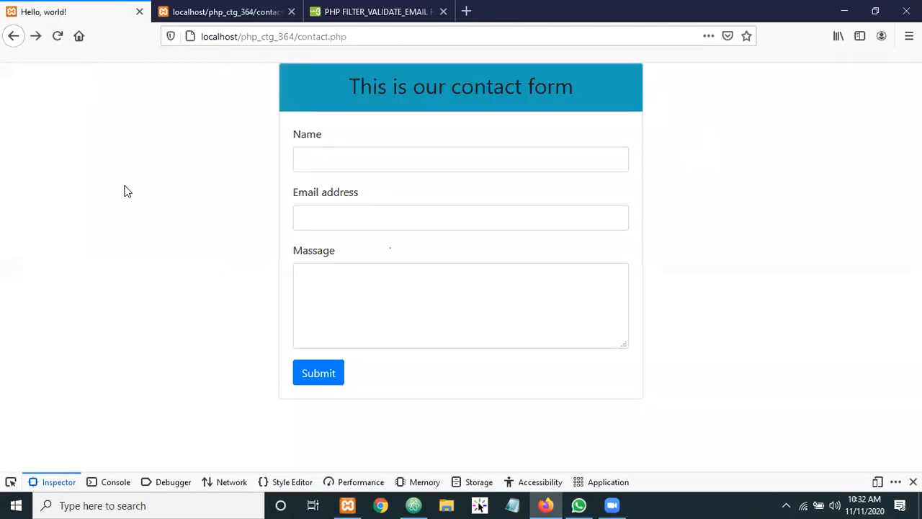
left_click(346, 159)
left_click(341, 212)
left_click(336, 274)
left_click(200, 241)
left_click(334, 213)
left_click(343, 158)
left_click(340, 211)
left_click(343, 263)
left_click(334, 293)
left_click(146, 170)
Start the MySQL server in the XAMPP Control Panel
left_click(347, 505)
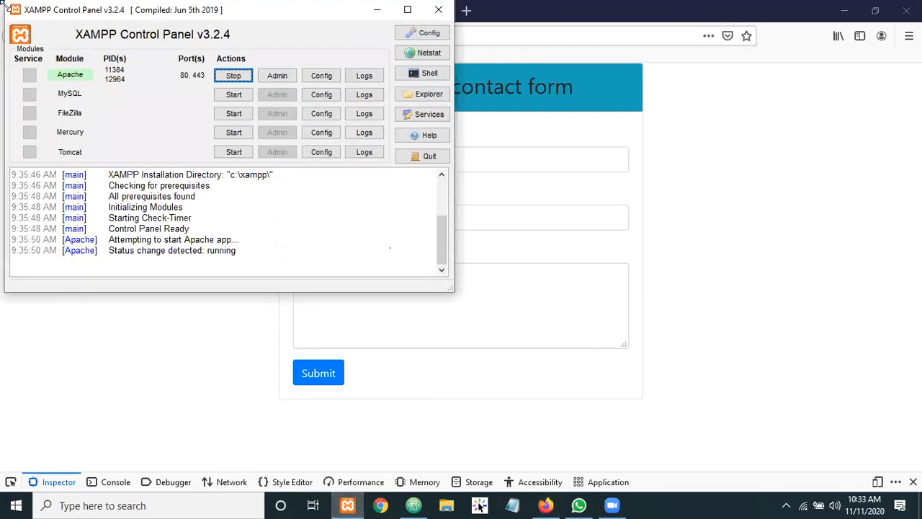
left_click_drag(7, 6, 190, 73)
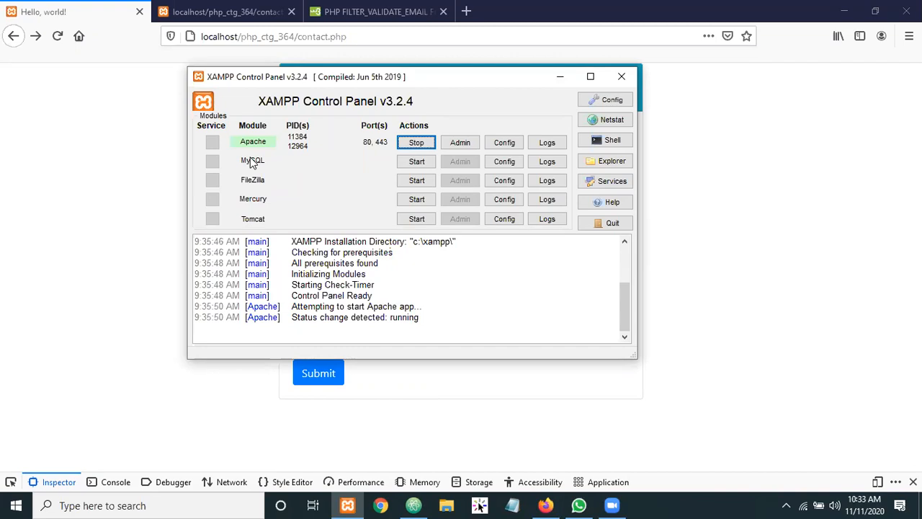
left_click(417, 165)
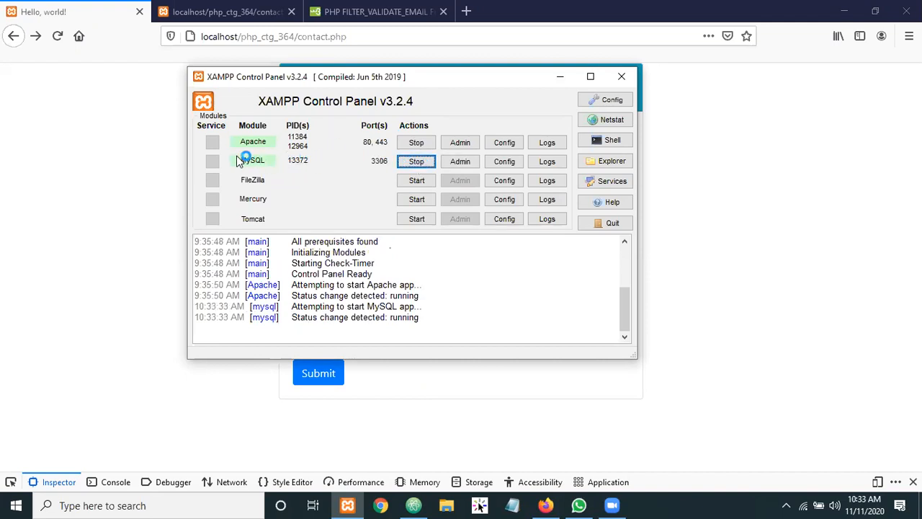
Minimize XAMPP and replace the FILTER_VALIDATE_EMAIL tab with a blank new tab
left_click(561, 76)
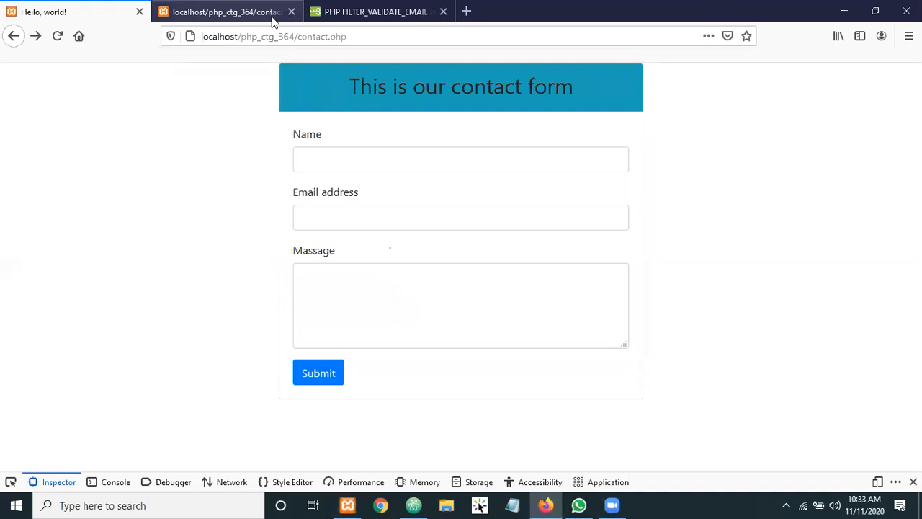
left_click(444, 11)
left_click(315, 11)
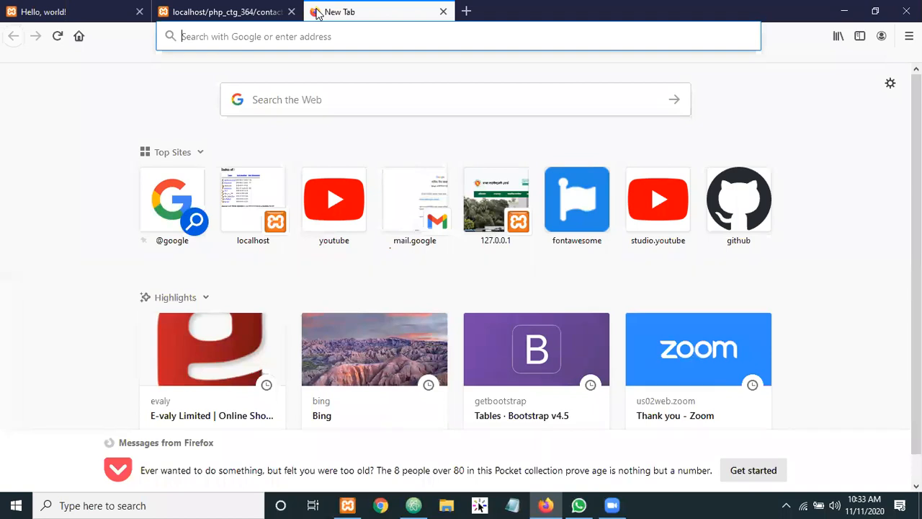
Load 127.0.0.1 in the new tab, dropping the autofilled :8000/ port
type("127")
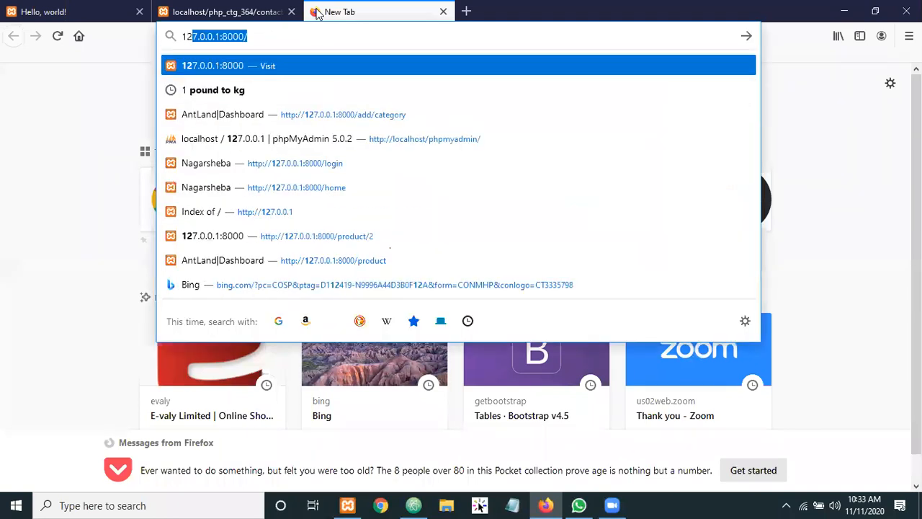
type(".0.0.")
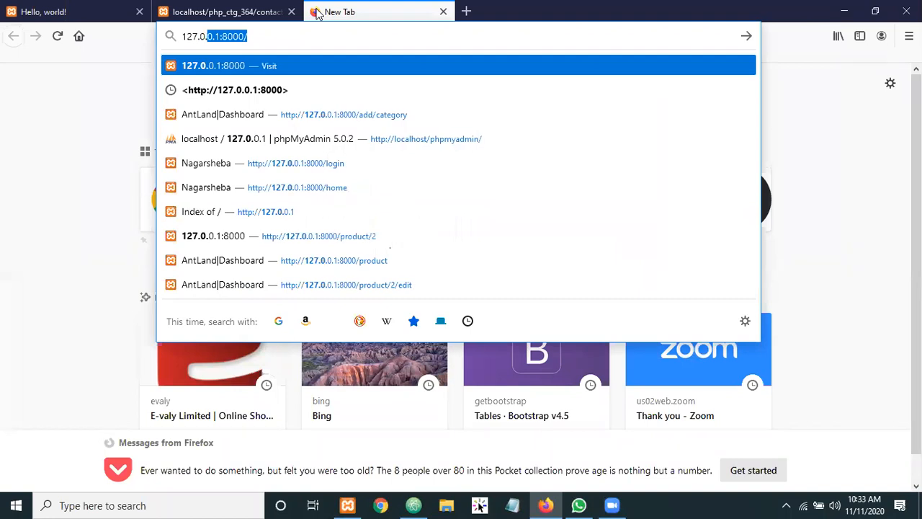
type("1")
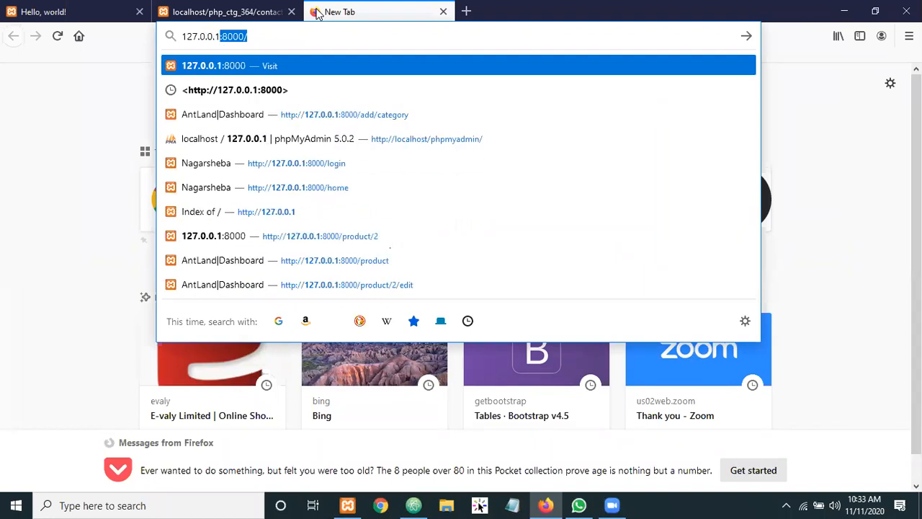
key("BackSpace")
key("Return")
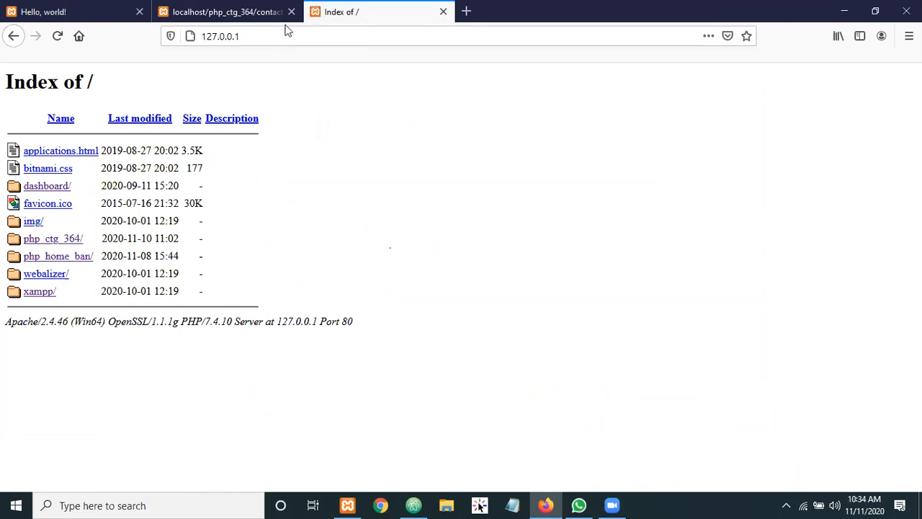
Change the address to 127.0.0.1/phpmyadmin and load it
left_click(252, 35)
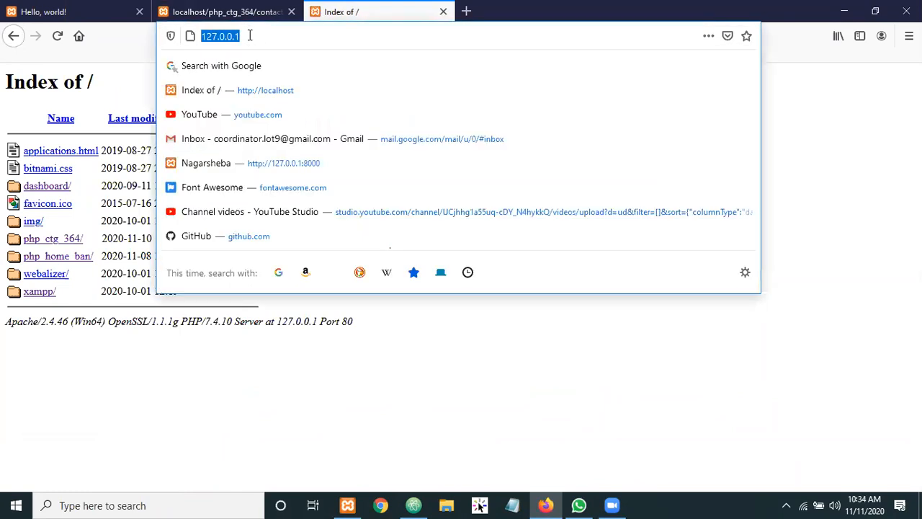
left_click(246, 36)
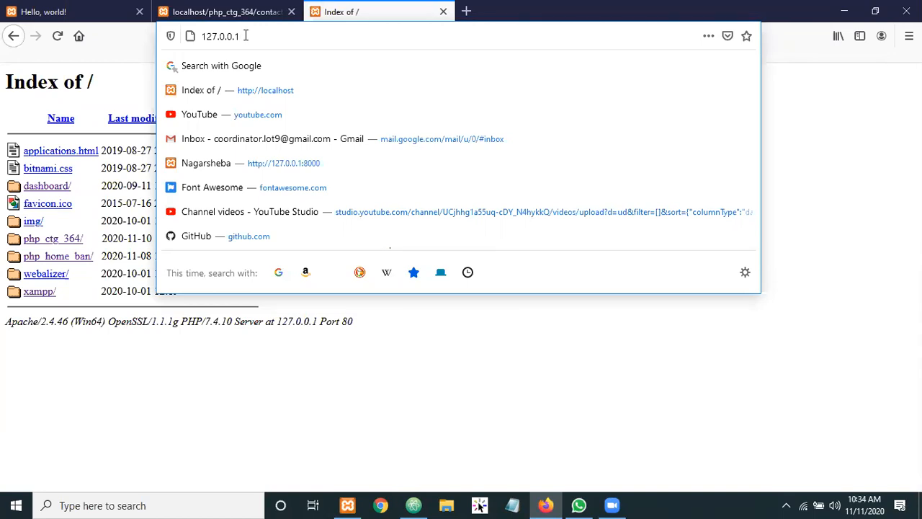
type("/")
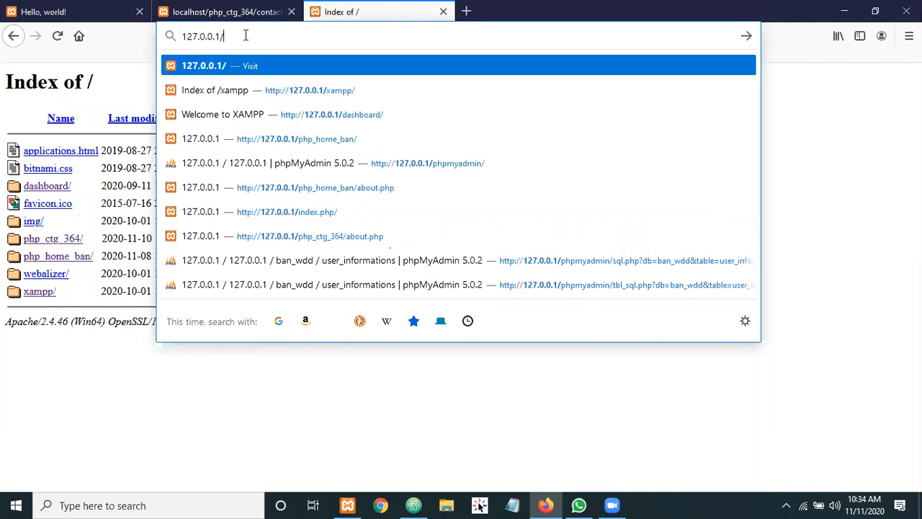
type("php")
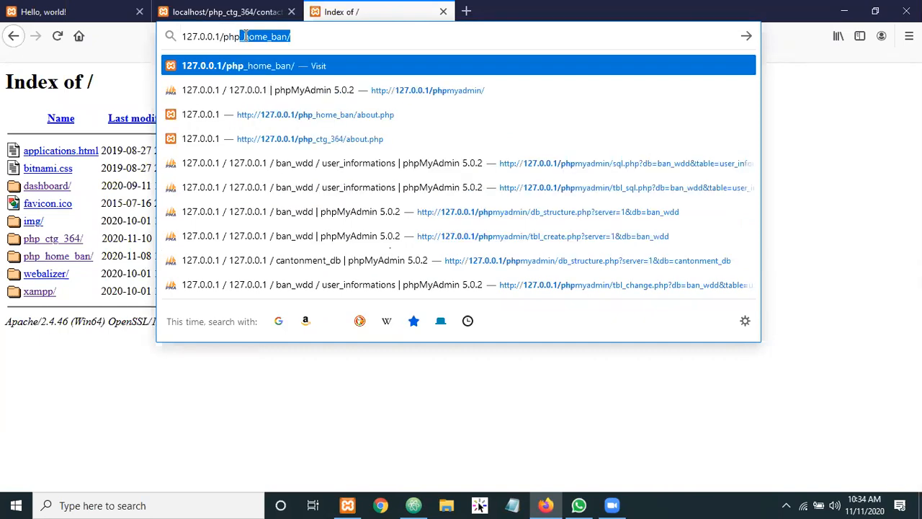
type("my")
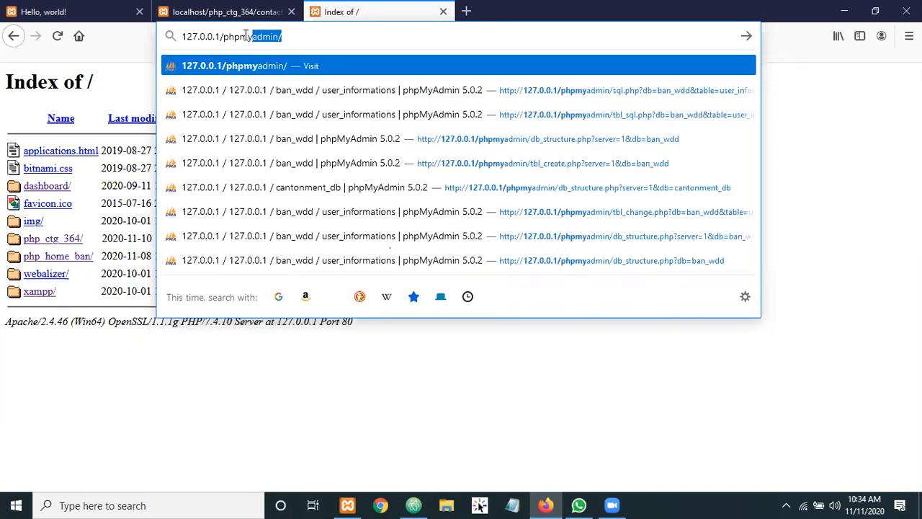
type("admin")
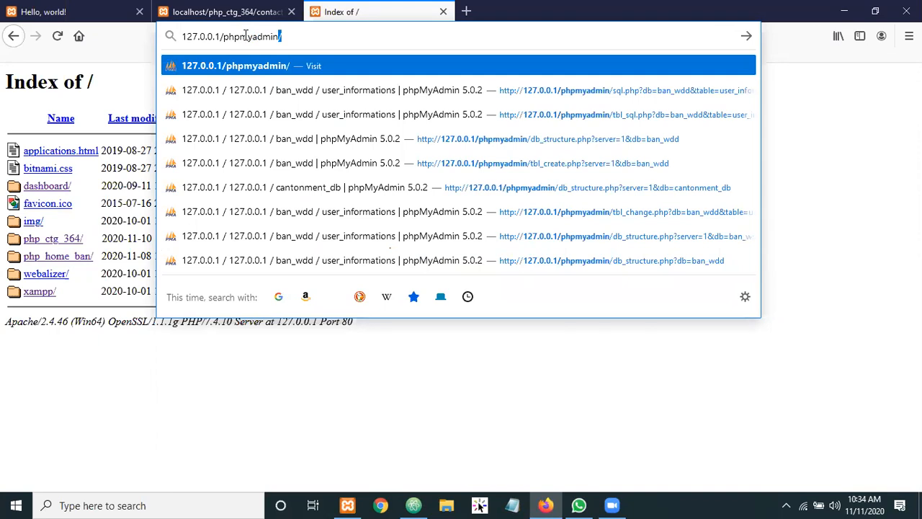
key("Return")
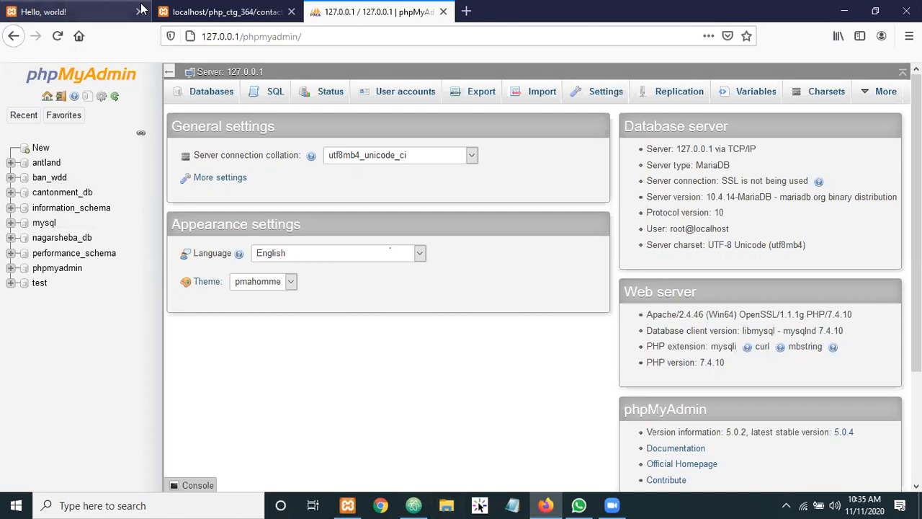
Let phpMyAdmin's home page finish loading, dismiss the address suggestions, then bring up File Explorer
double_click(260, 36)
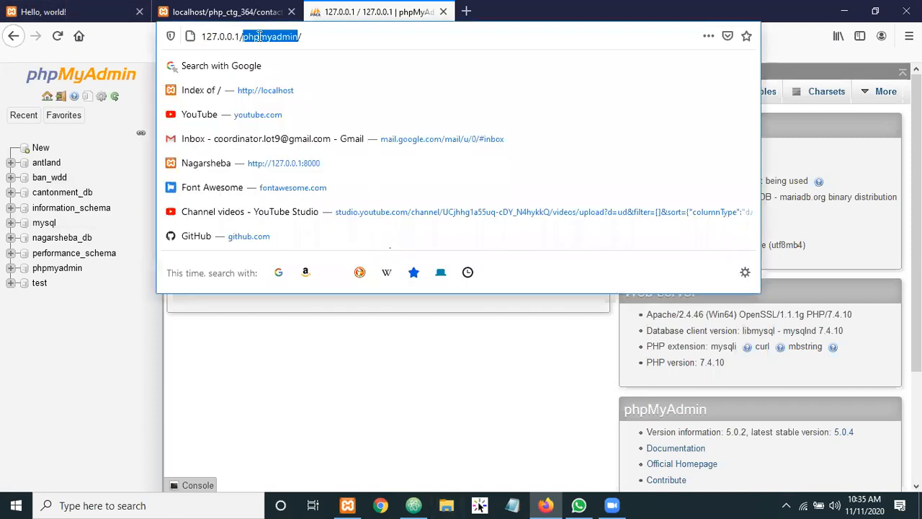
left_click(332, 39)
left_click(26, 376)
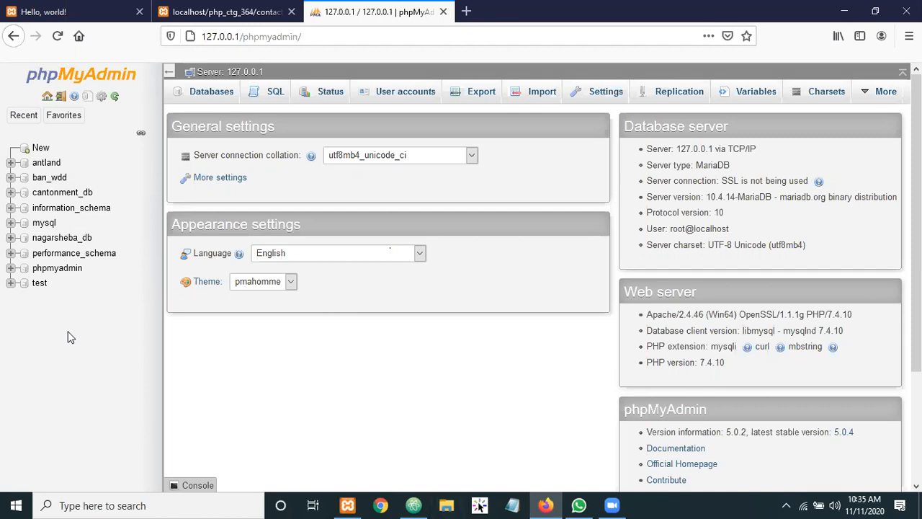
left_click(446, 504)
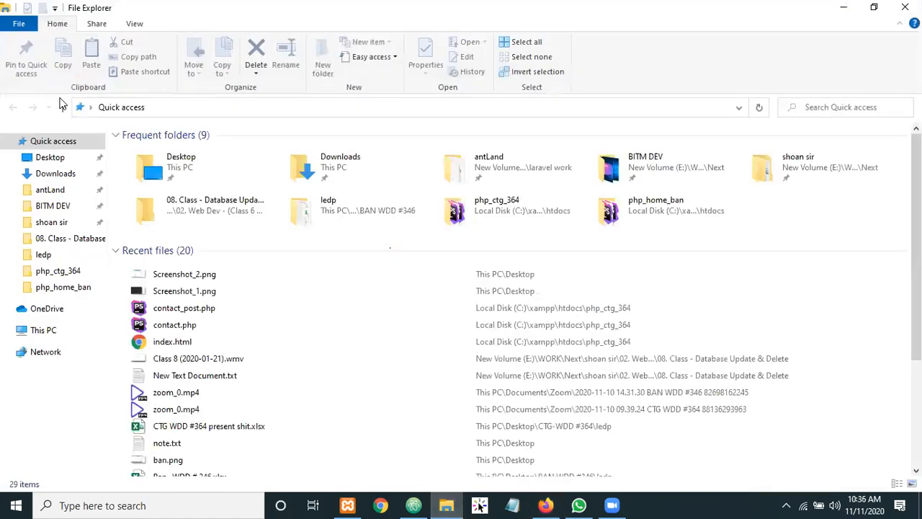
Browse from This PC through C: and xampp into the phpMyAdmin folder and scroll its 115 items
left_click(43, 332)
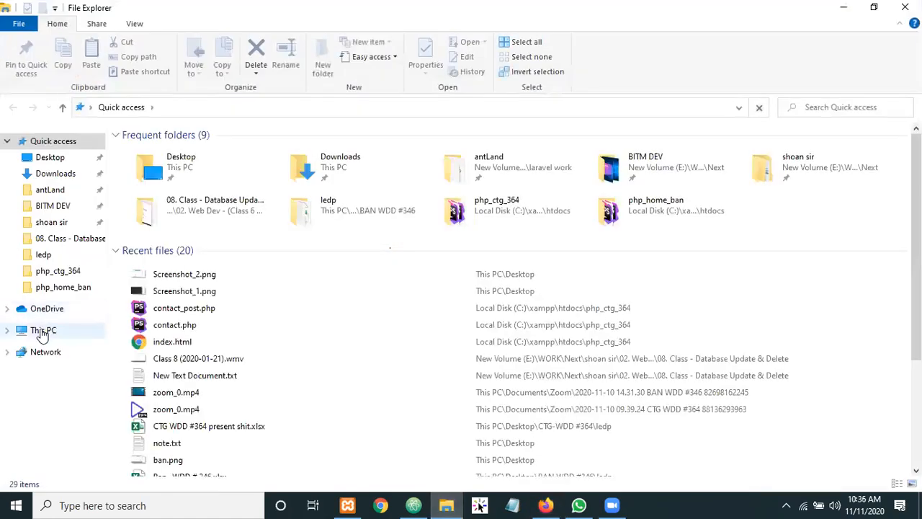
double_click(189, 256)
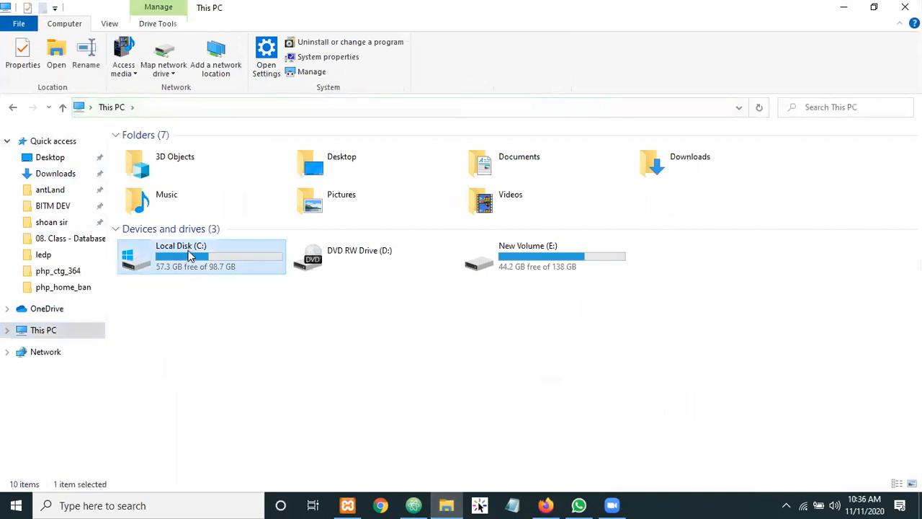
left_click(147, 265)
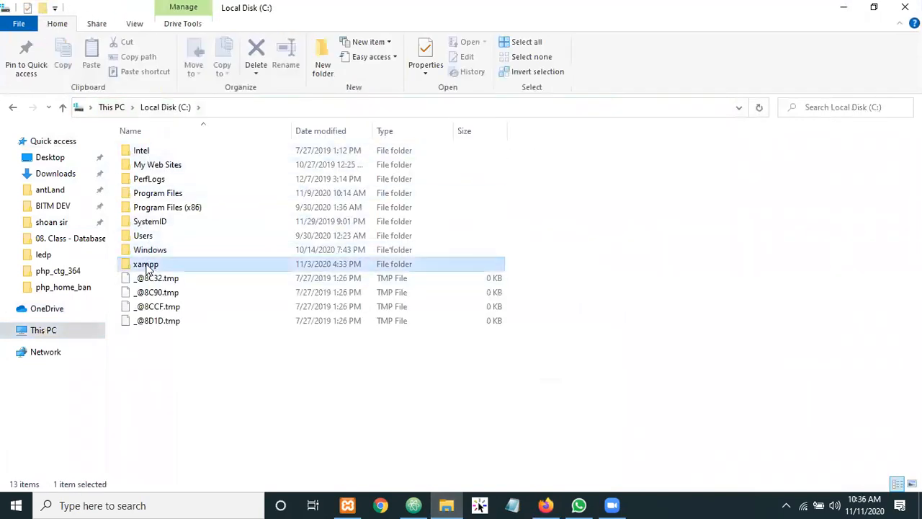
double_click(147, 265)
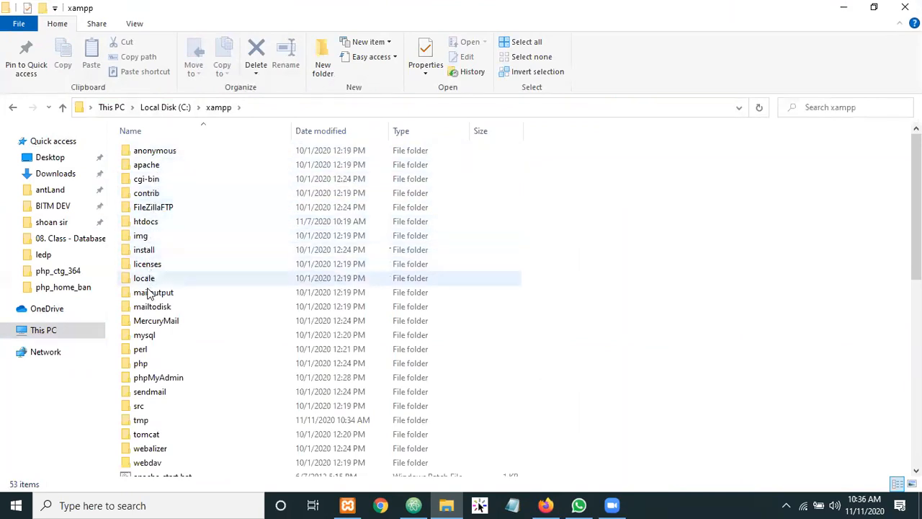
double_click(145, 381)
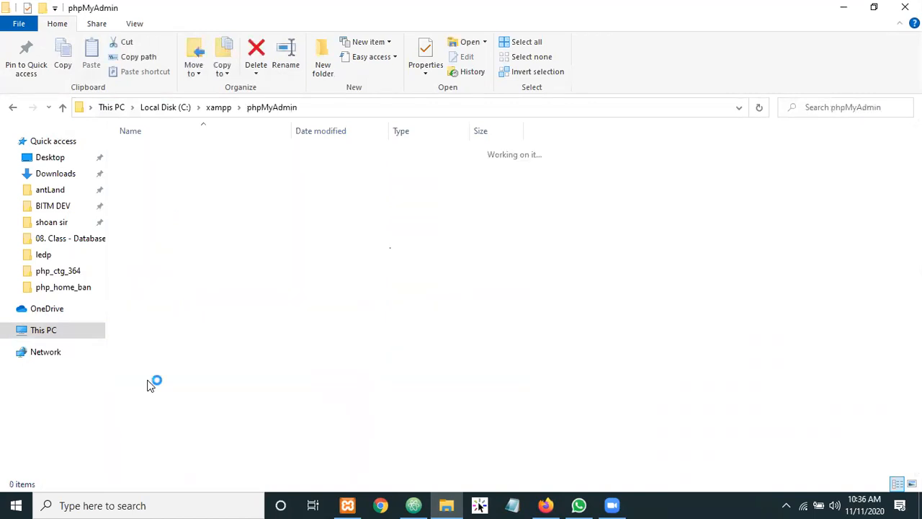
scroll(190, 178, "down", 18)
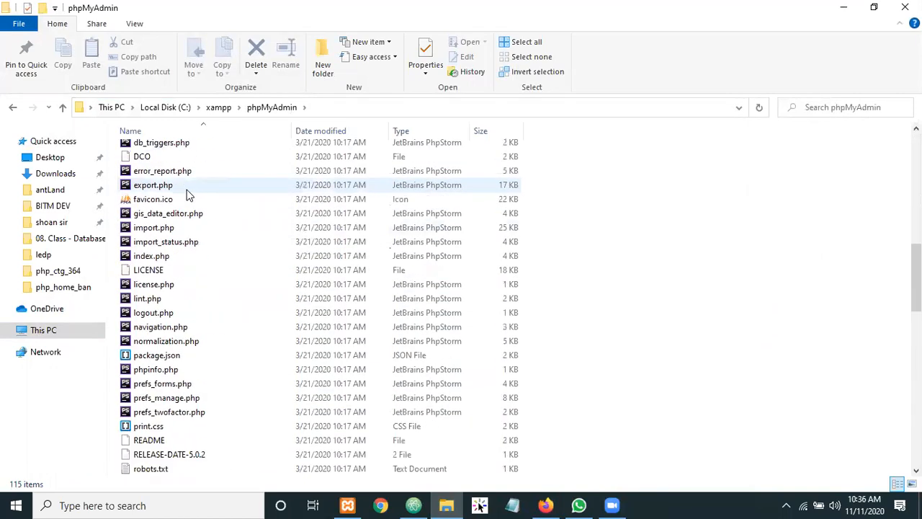
scroll(182, 209, "down", 13)
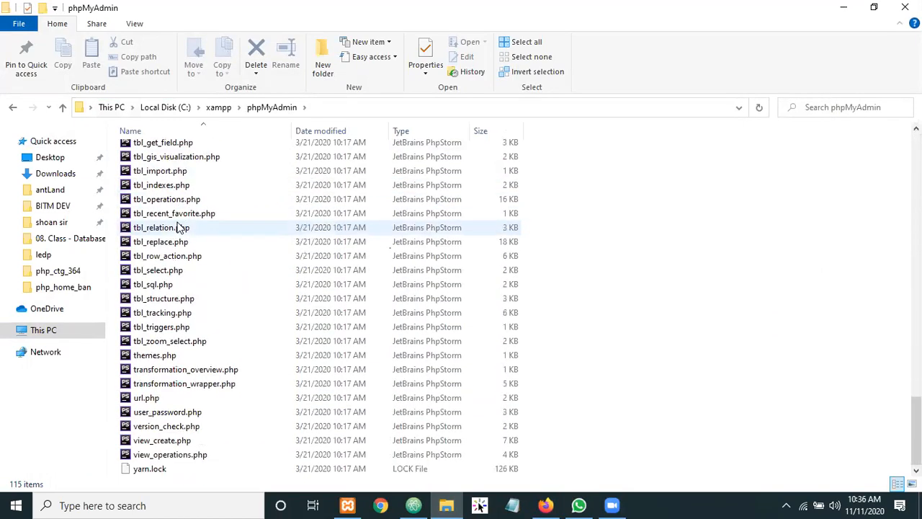
scroll(177, 231, "up", 15)
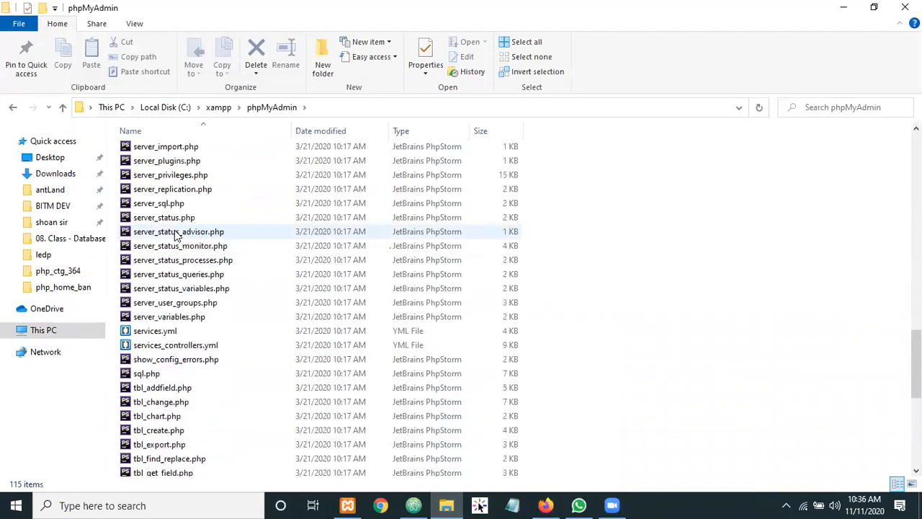
scroll(177, 235, "up", 15)
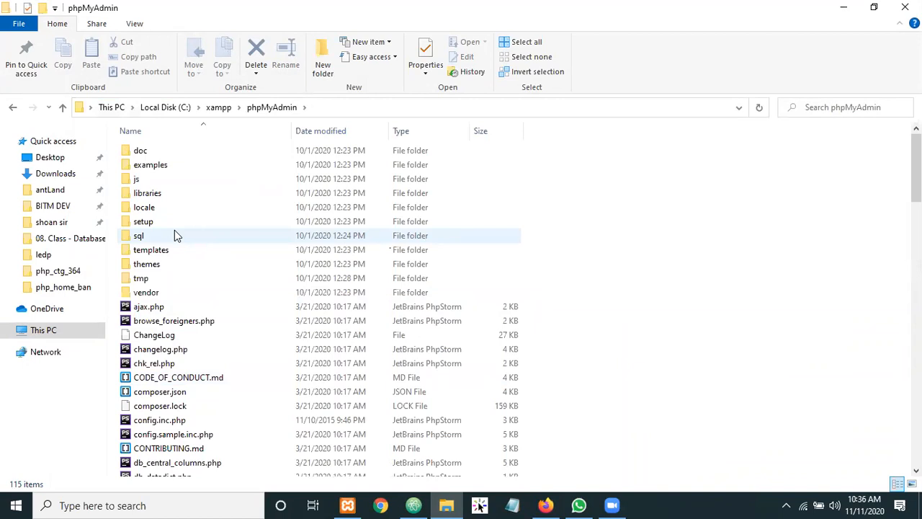
Navigate back up to Local Disk (C:) and close File Explorer
left_click(14, 108)
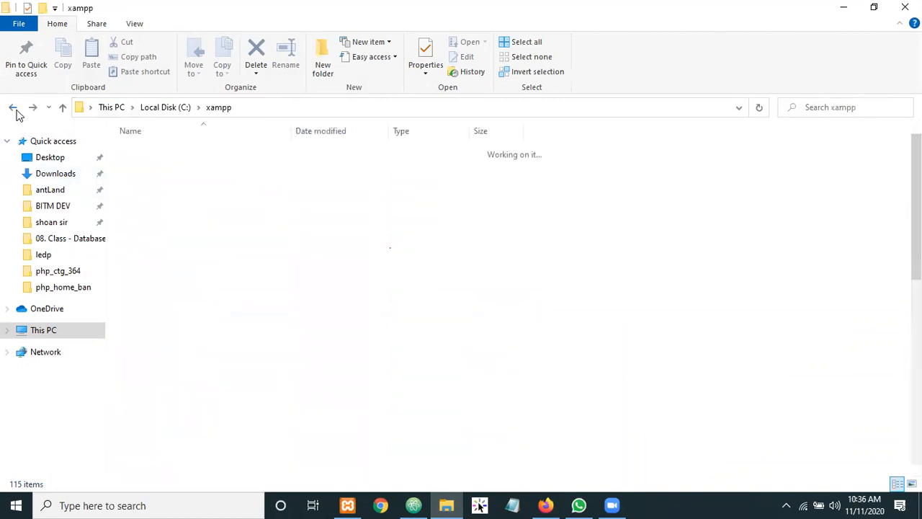
left_click(15, 108)
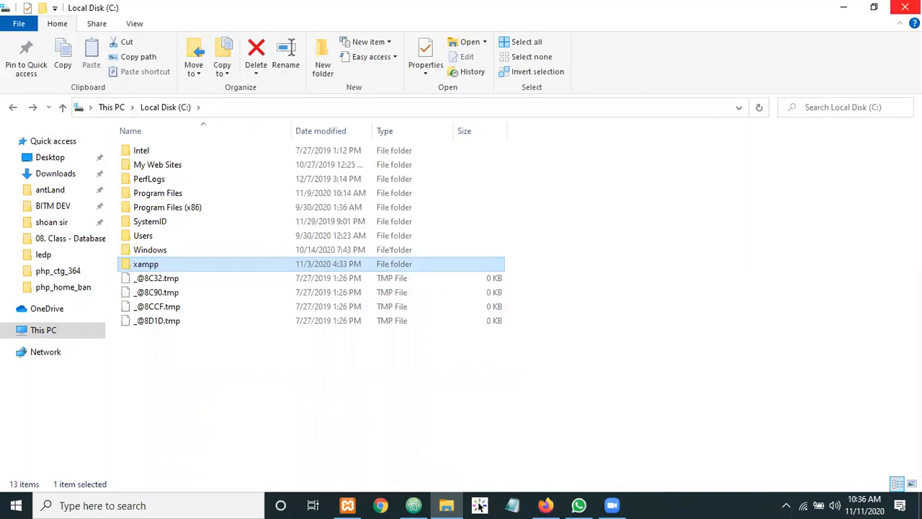
left_click(905, 8)
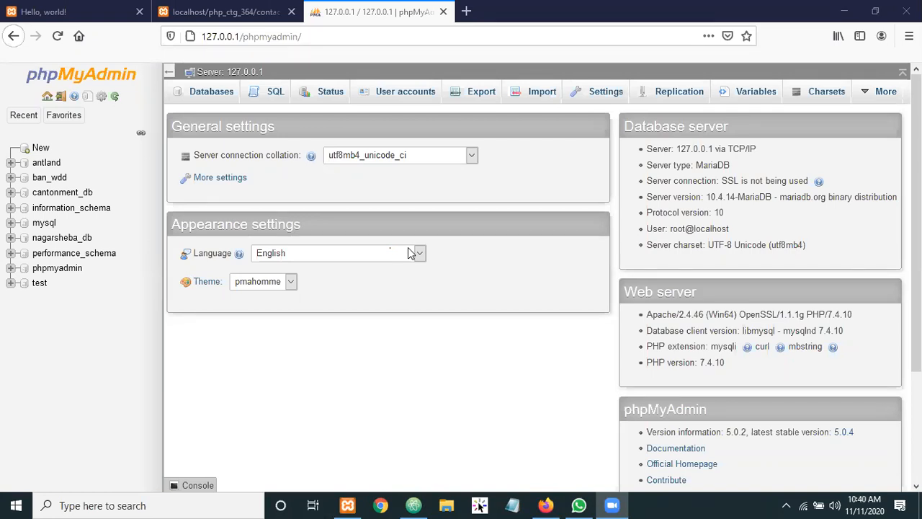
left_click(414, 505)
Leave the editor via the XAMPP Control Panel and return to phpMyAdmin's 127.0.0.1 home page
left_click(413, 505)
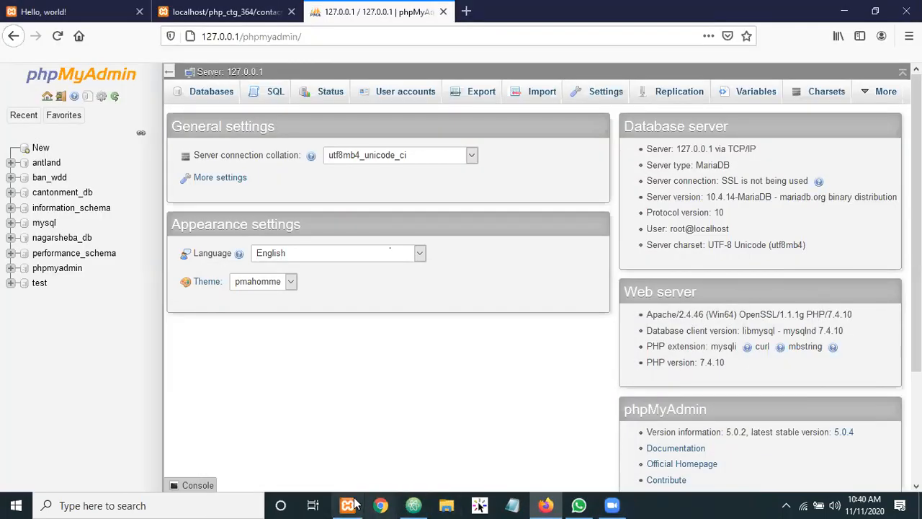
key("alt+Tab")
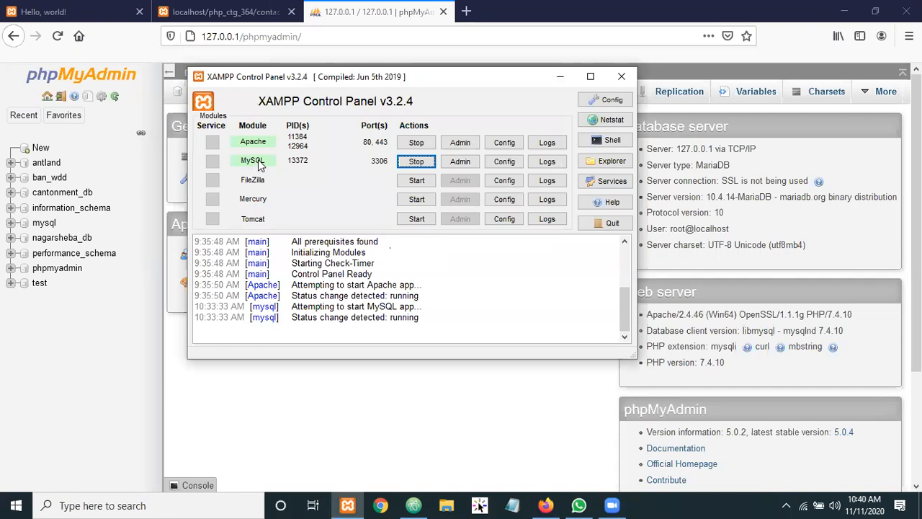
left_click(258, 402)
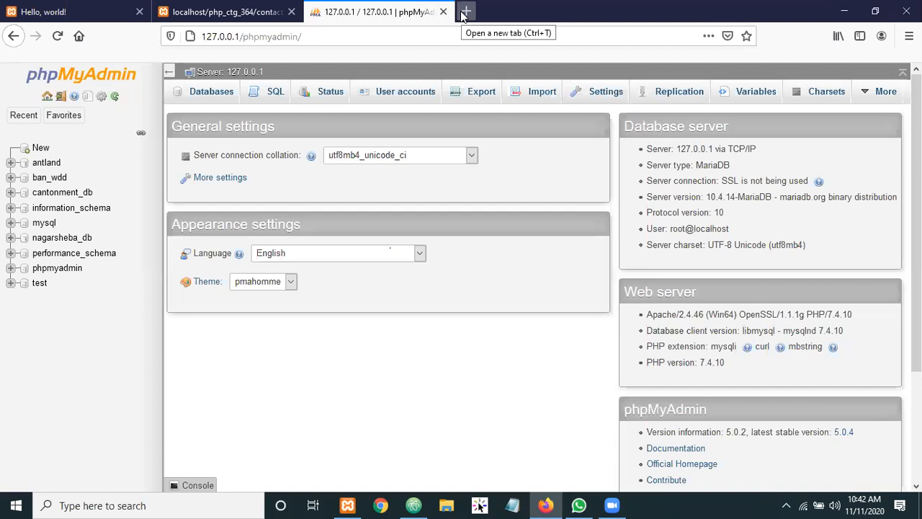
In a new tab, search Google for 'father of mysql'
left_click(464, 13)
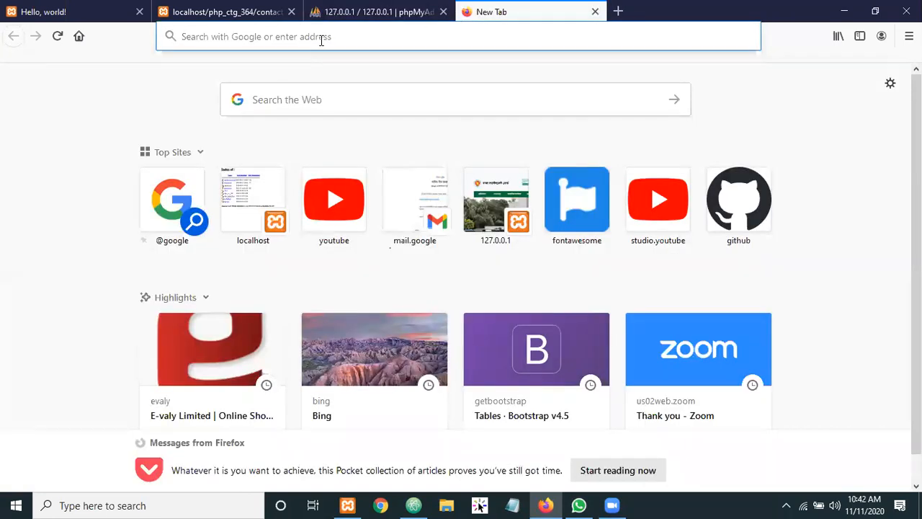
type("mysq")
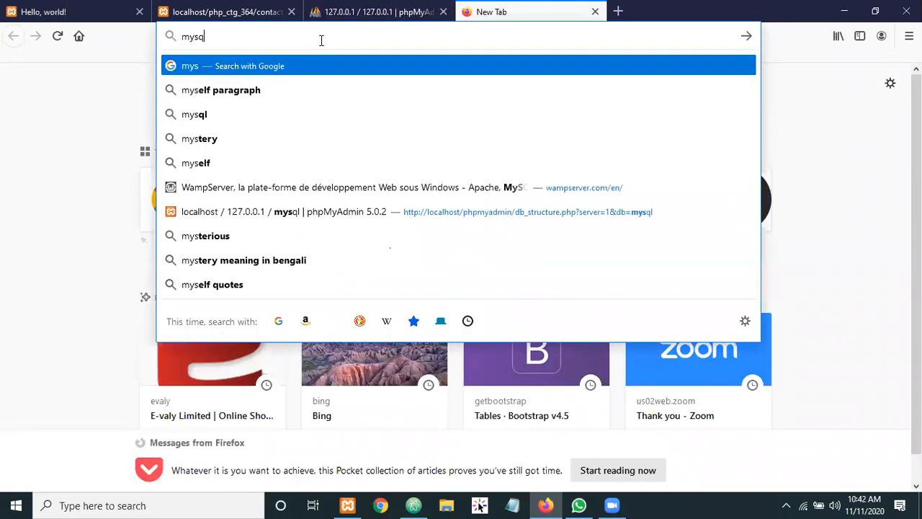
type("l")
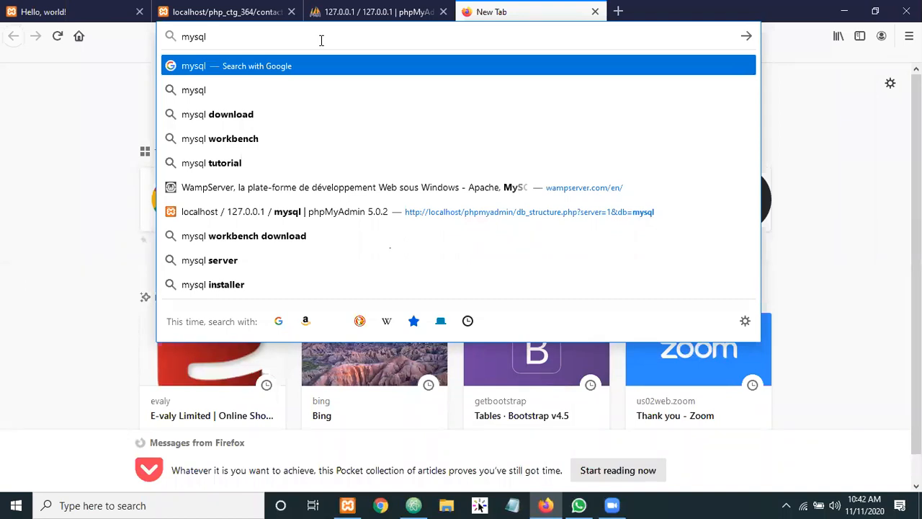
type("fa")
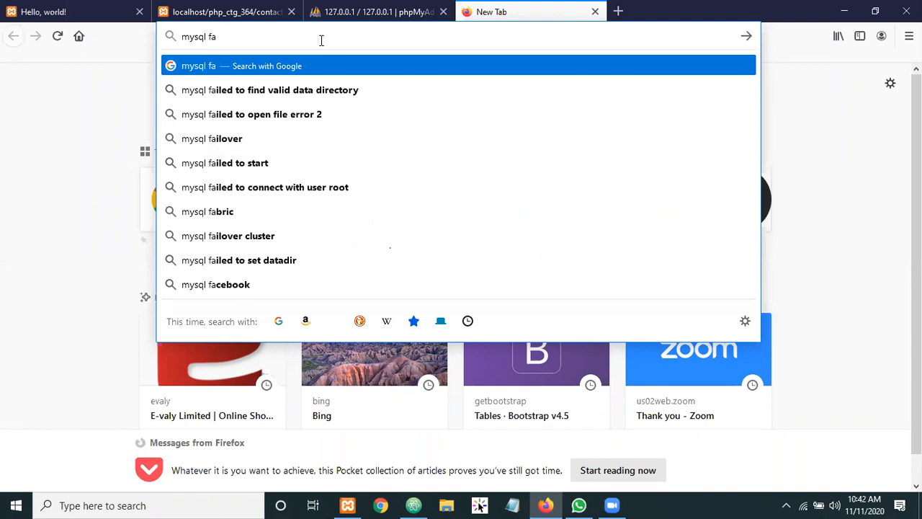
type("ther")
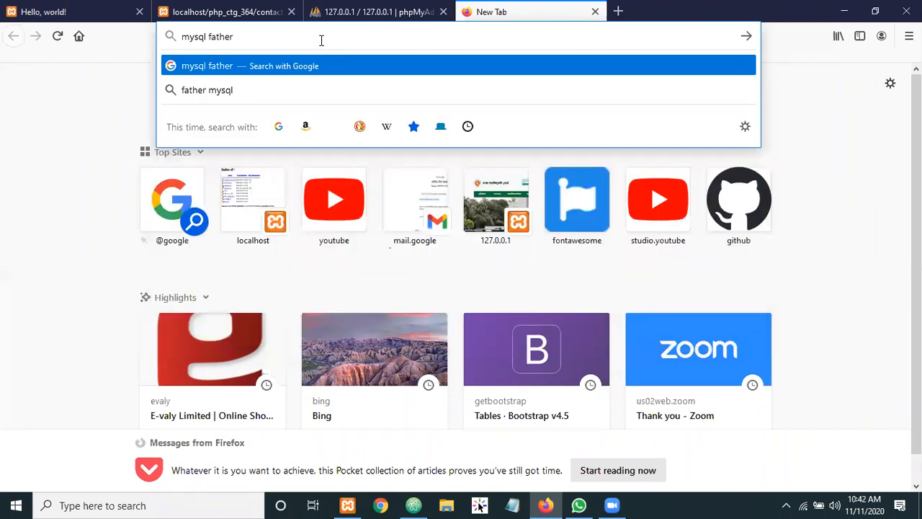
key("BackSpace")
key("BackSpace")
key("BackSpace")
key("BackSpace")
key("BackSpace")
key("BackSpace")
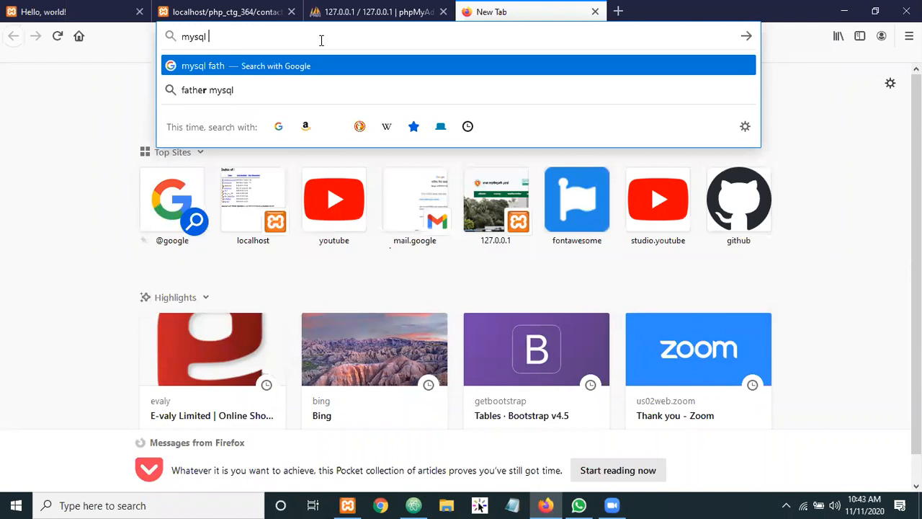
key("BackSpace")
key("BackSpace")
key("BackSpace")
key("BackSpace")
key("BackSpace")
key("BackSpace")
type("fath")
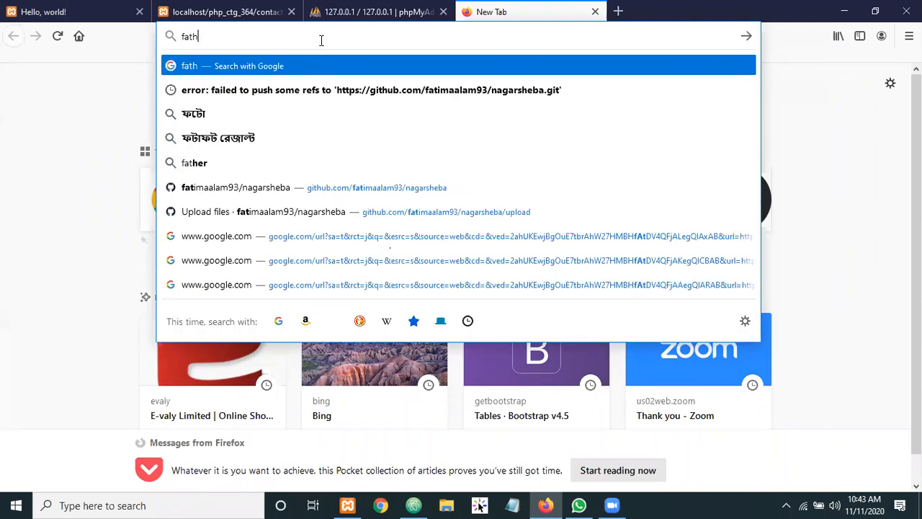
type("er of mys")
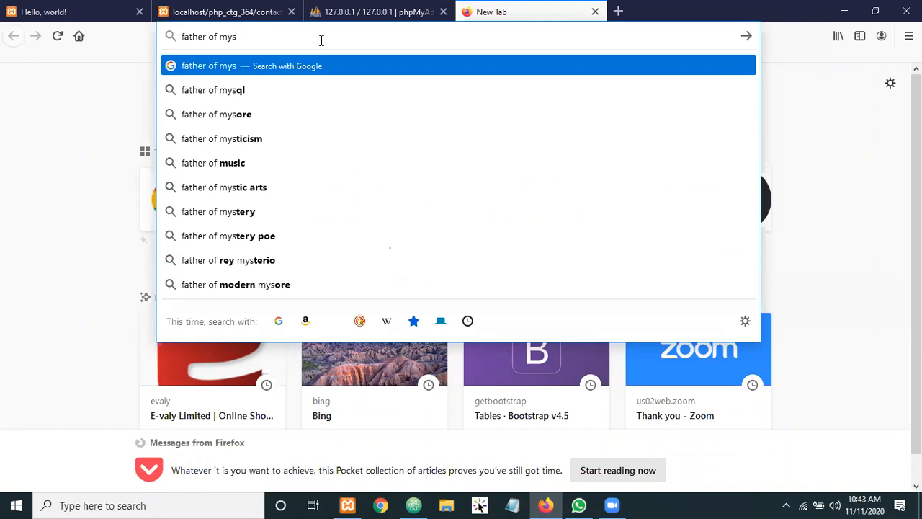
key("Down")
key("Return")
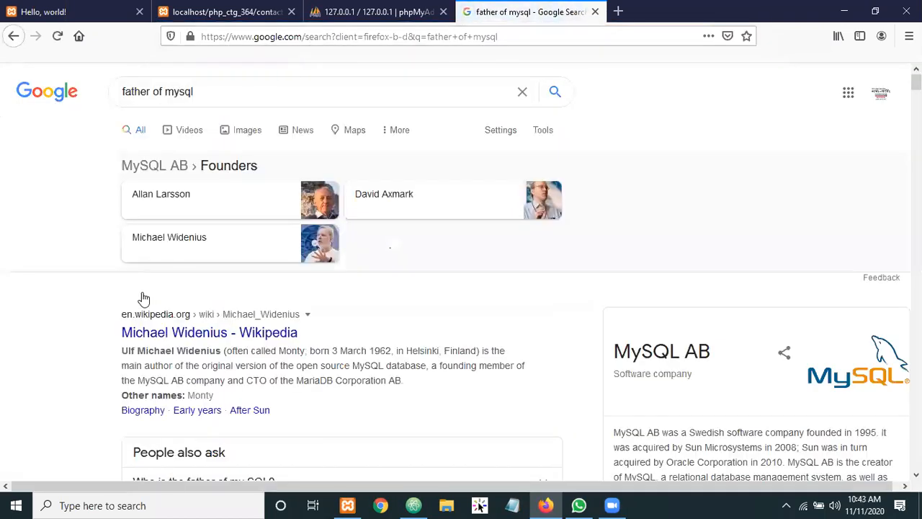
Open the Wikipedia result on MySQL's original author and highlight his birth date, March 1962
left_click(221, 337)
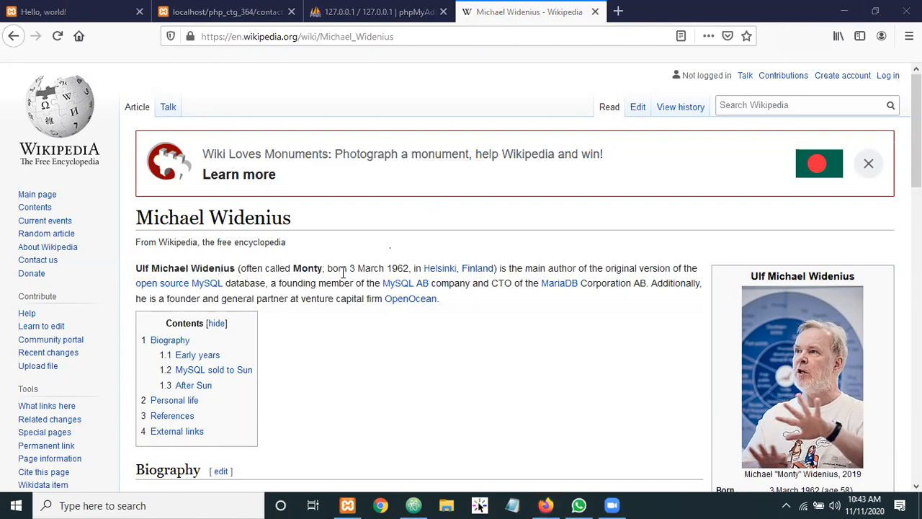
left_click_drag(358, 269, 424, 268)
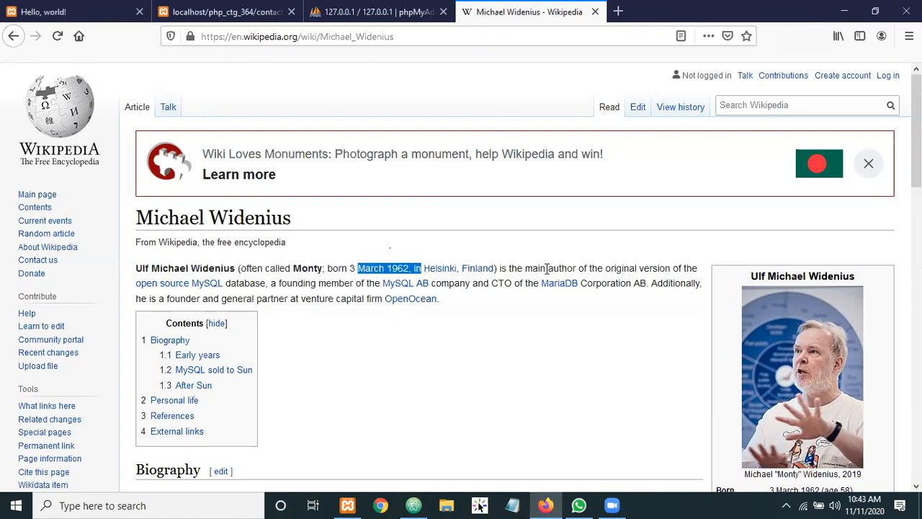
left_click_drag(477, 278, 618, 272)
Revisit the contact_post.php and Hello, world! tabs, then return to the phpMyAdmin tab
left_click(216, 10)
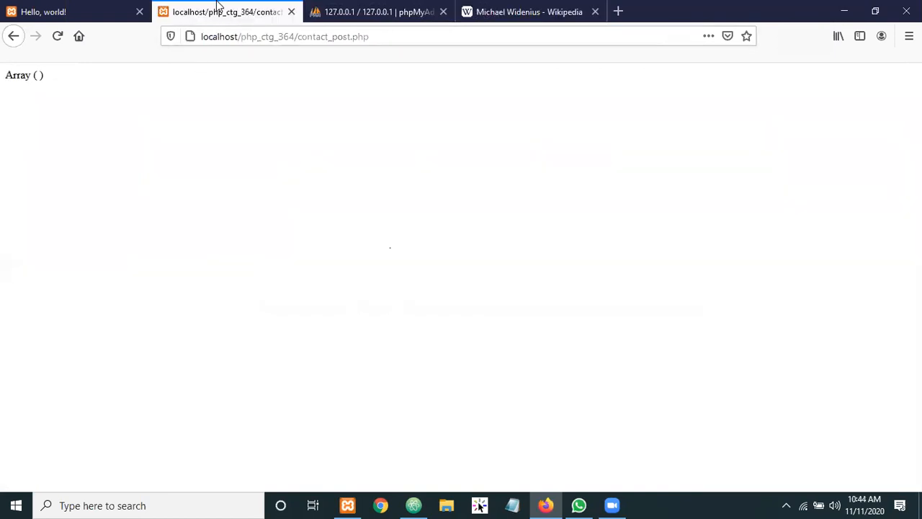
left_click(78, 13)
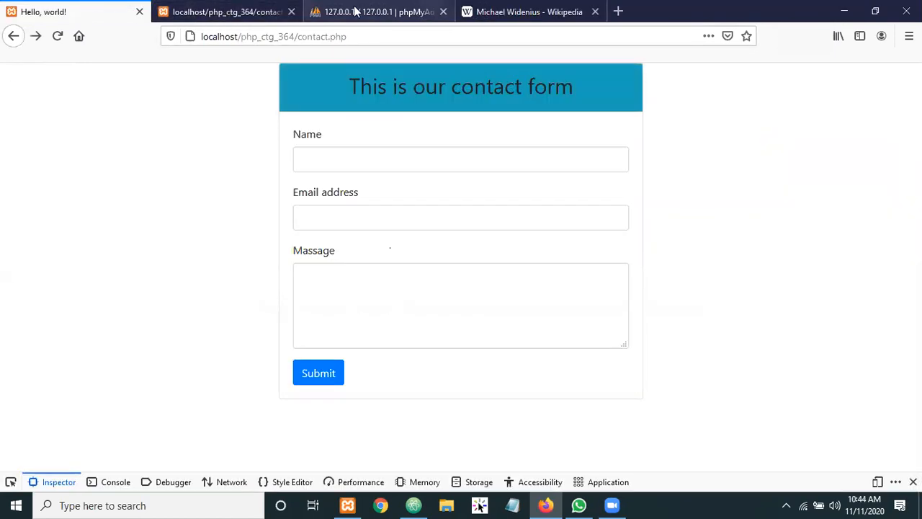
left_click(219, 8)
left_click(350, 11)
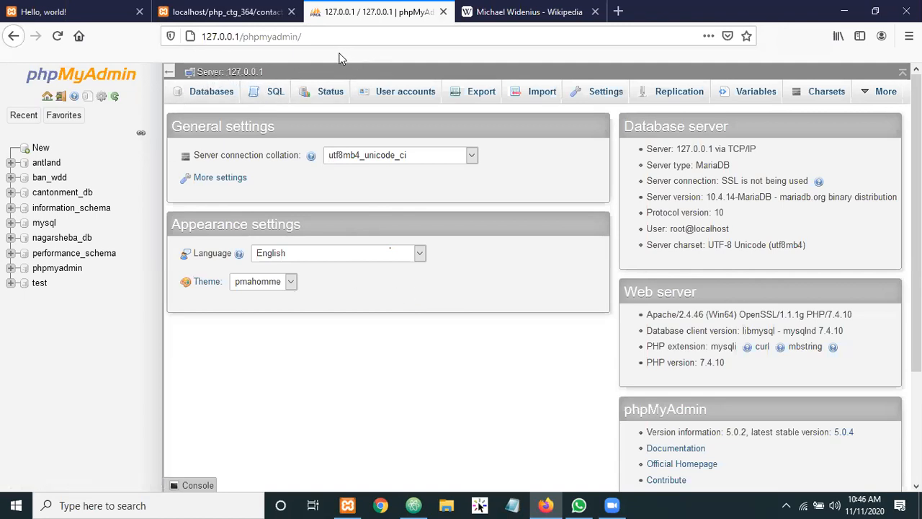
Bring back the Wikipedia article and read down through its After Sun section, then return to the top
left_click(536, 12)
scroll(432, 332, "down", 4)
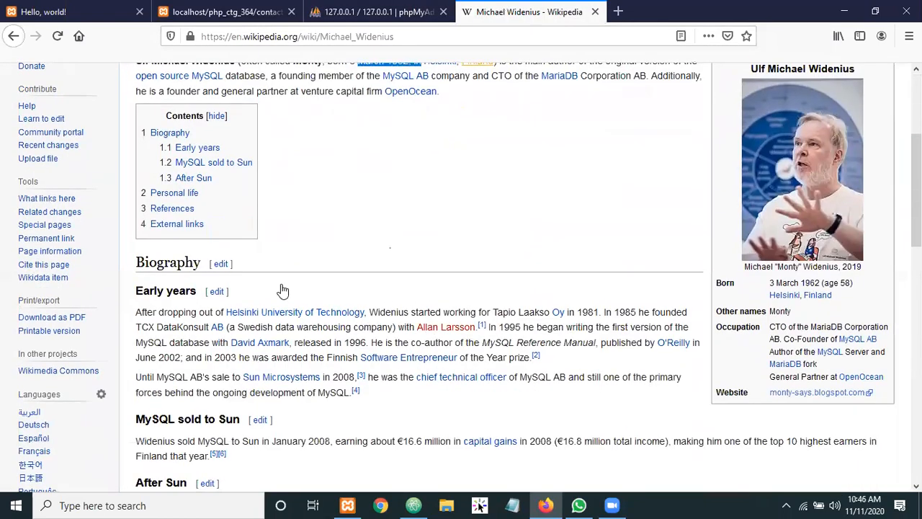
scroll(165, 268, "down", 3)
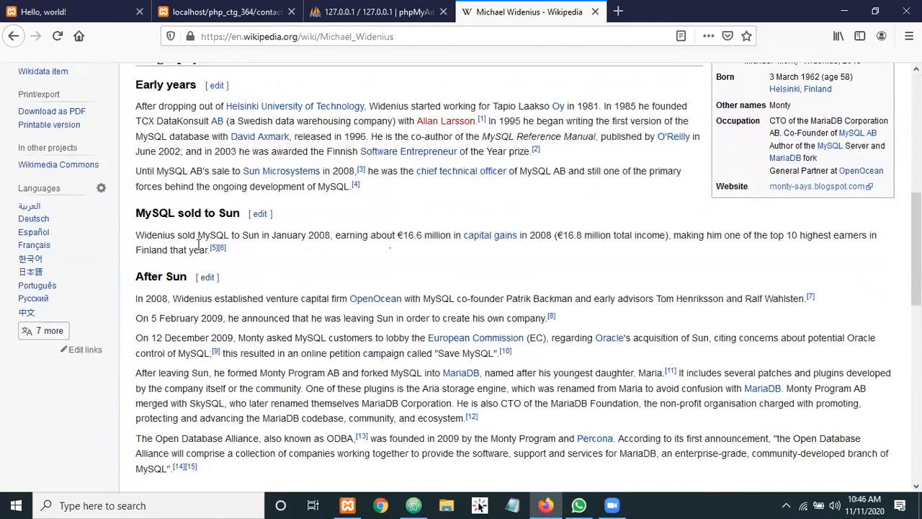
scroll(389, 245, "down", 1)
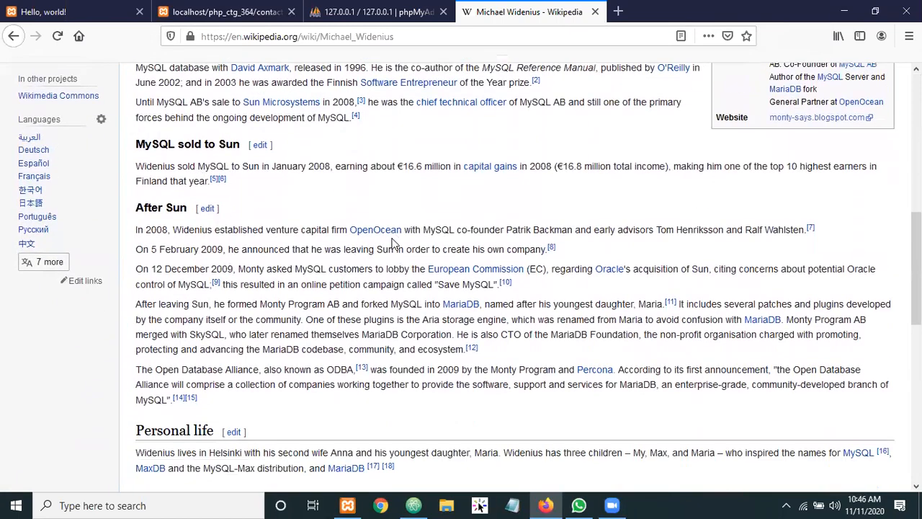
scroll(394, 244, "up", 3)
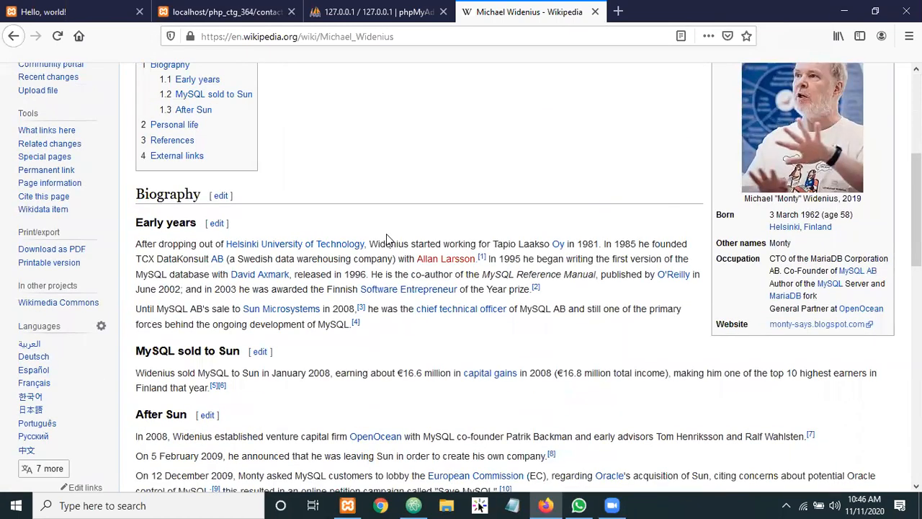
scroll(382, 240, "up", 2)
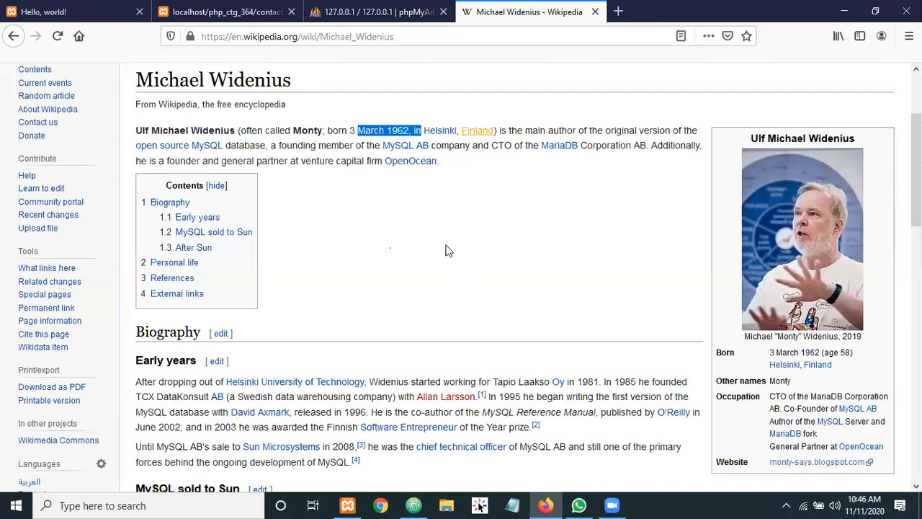
scroll(442, 245, "up", 2)
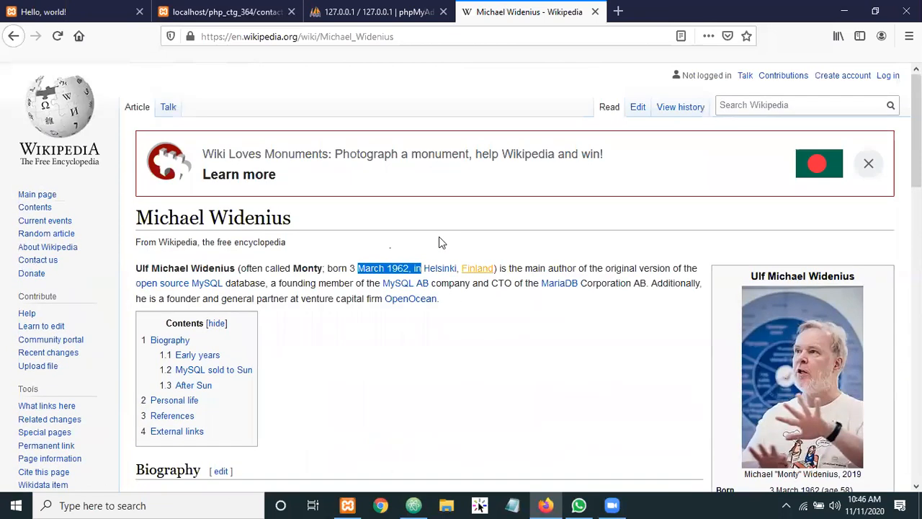
Go back to the Google results and change the query to 'about mysql'
left_click(15, 36)
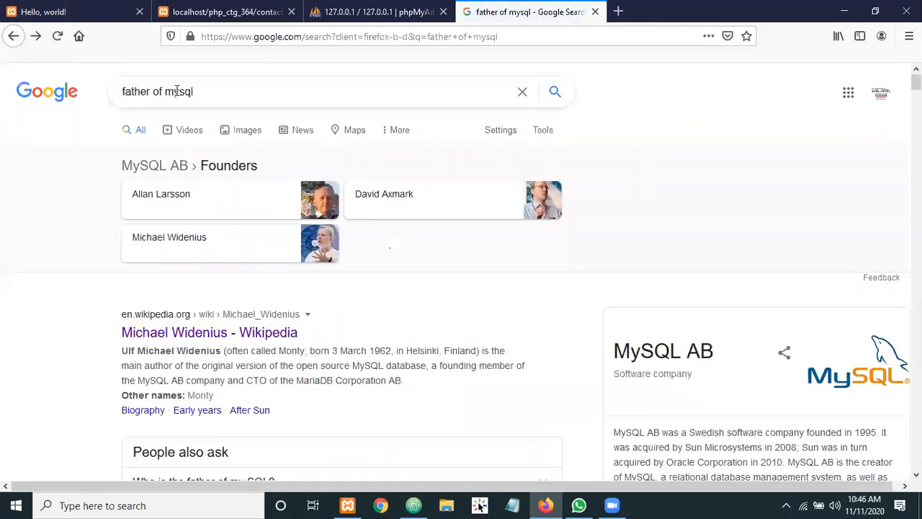
left_click_drag(163, 91, 58, 87)
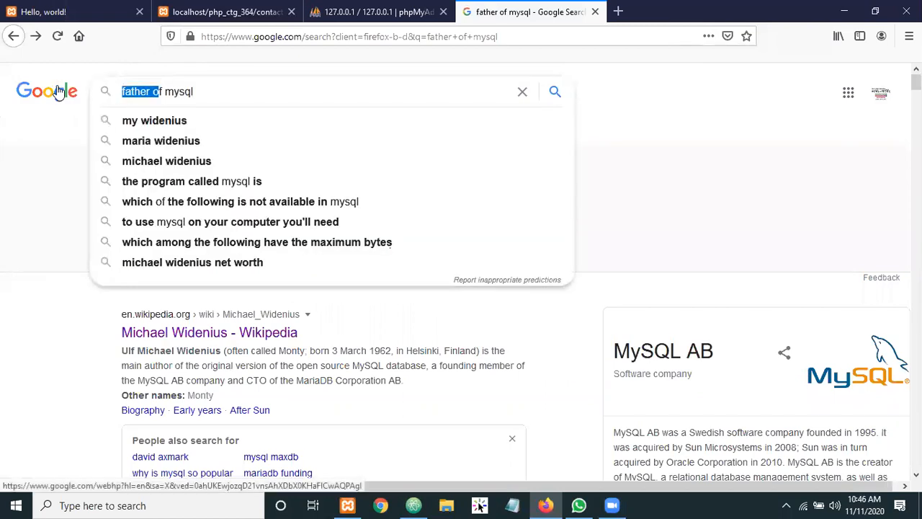
type("f")
key("BackSpace")
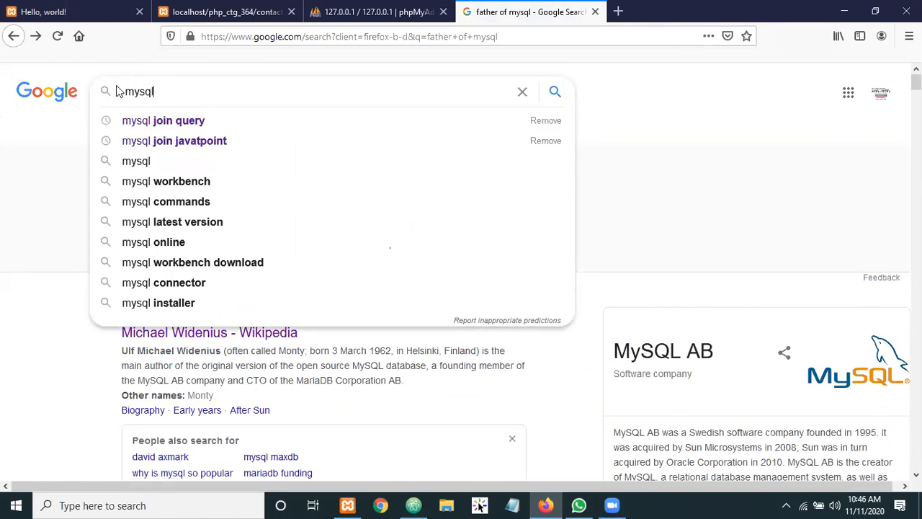
type("about")
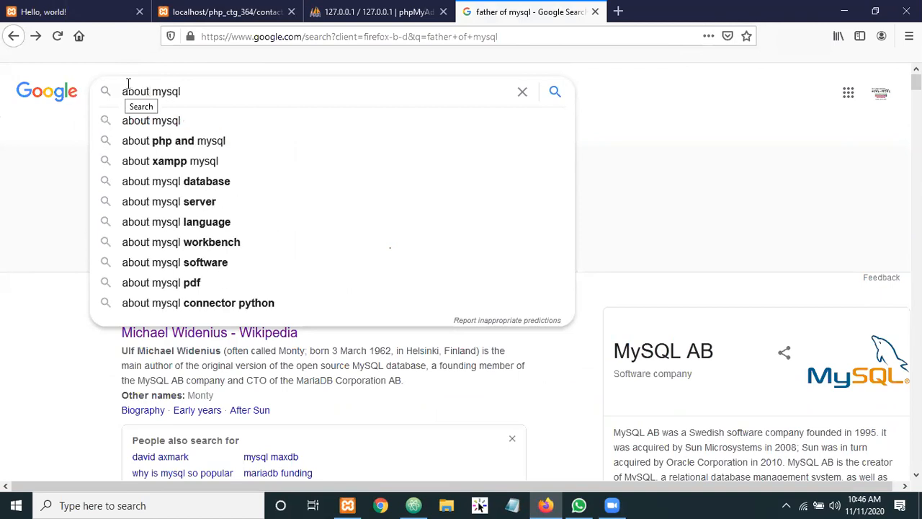
left_click(154, 119)
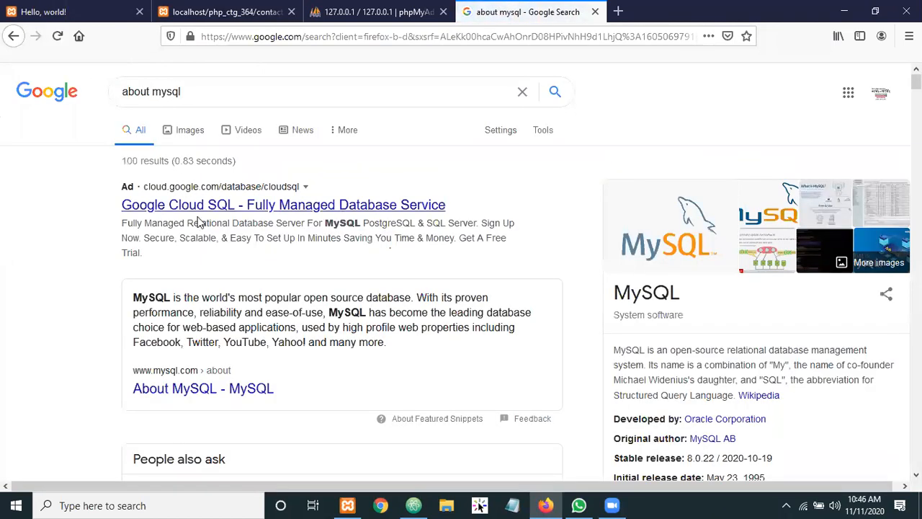
Open 'About MySQL - MySQL' in a background tab and follow the 'MySQL - Wikipedia' result
scroll(395, 221, "down", 2)
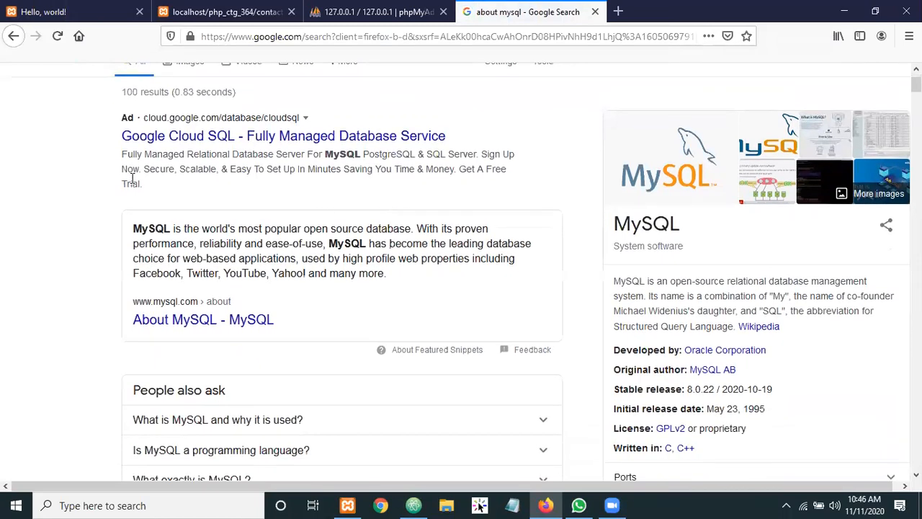
scroll(130, 283, "down", 2)
left_click(203, 253)
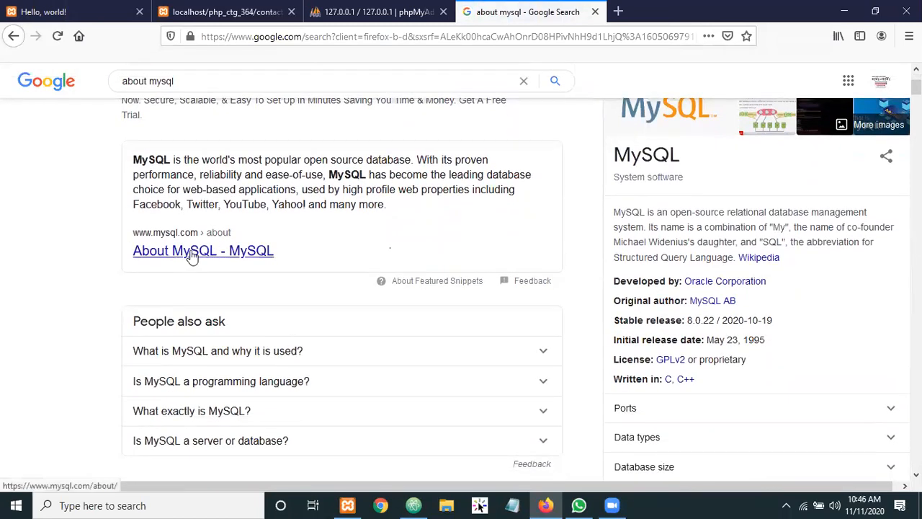
middle_click(191, 258)
scroll(332, 237, "down", 3)
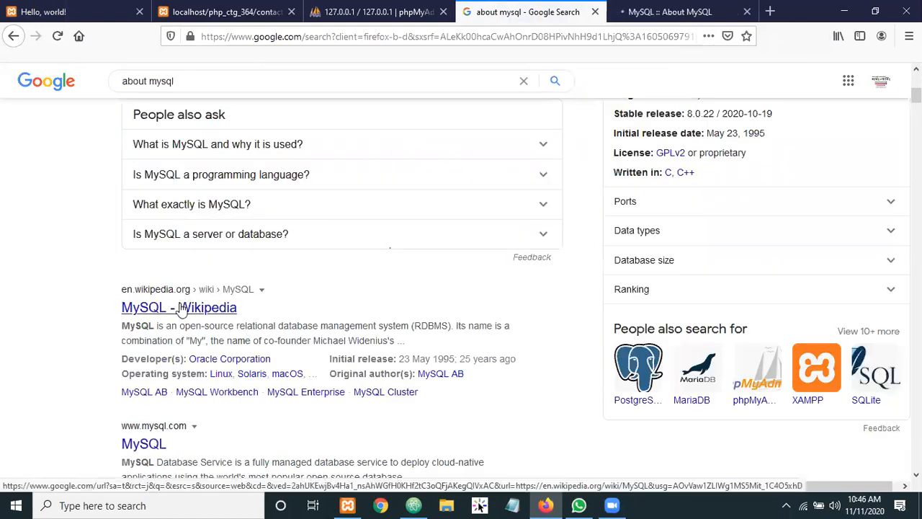
left_click(202, 308)
On the About MySQL page, highlight the user names Facebook, Twitter, YouTube and Yahoo
left_click(669, 12)
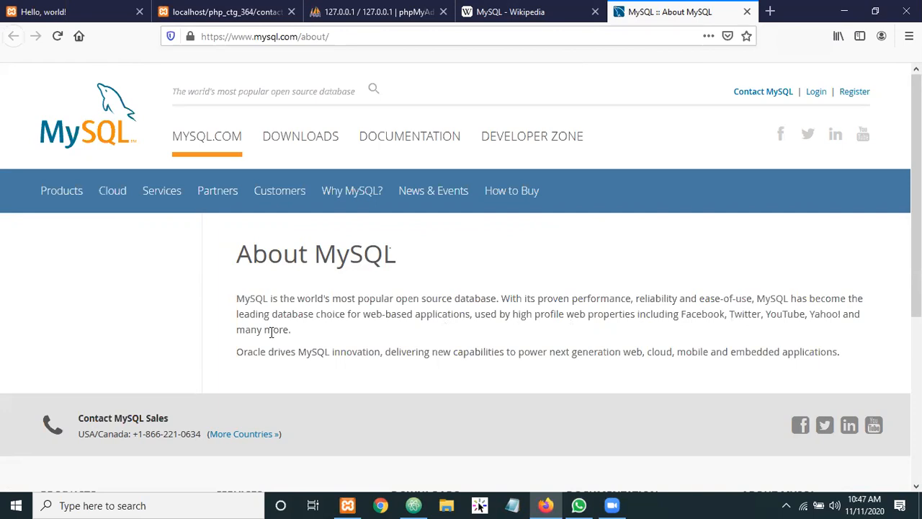
mouse_move(685, 314)
left_mouse_down()
mouse_move(718, 315)
mouse_move(698, 317)
left_mouse_up()
double_click(696, 318)
left_click(695, 318)
left_click_drag(700, 313, 802, 312)
double_click(819, 314)
double_click(736, 313)
left_click(711, 315)
double_click(696, 315)
Highlight the whole first paragraph of the About MySQL intro several times
left_click_drag(302, 327, 229, 303)
left_click(232, 296)
triple_click(264, 311)
left_click(363, 344)
left_click_drag(299, 333, 232, 298)
left_click(235, 278)
left_click_drag(233, 301, 301, 333)
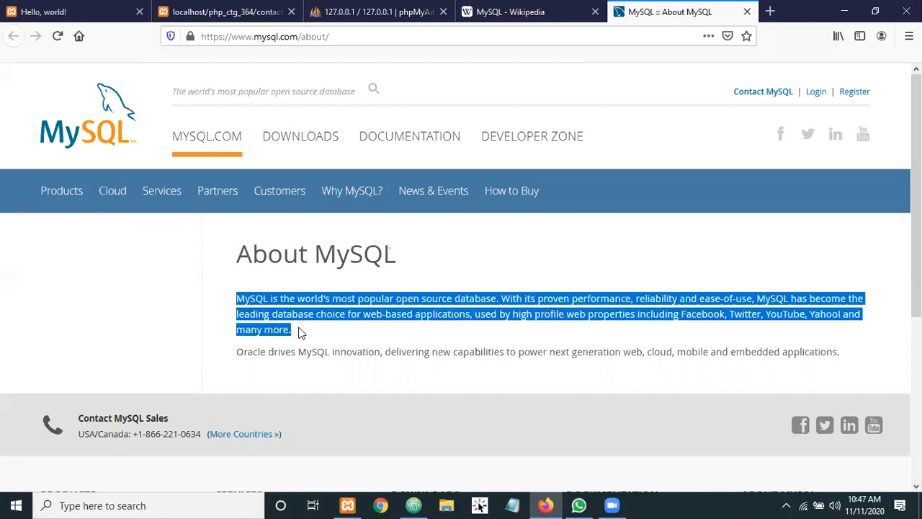
left_click(301, 333)
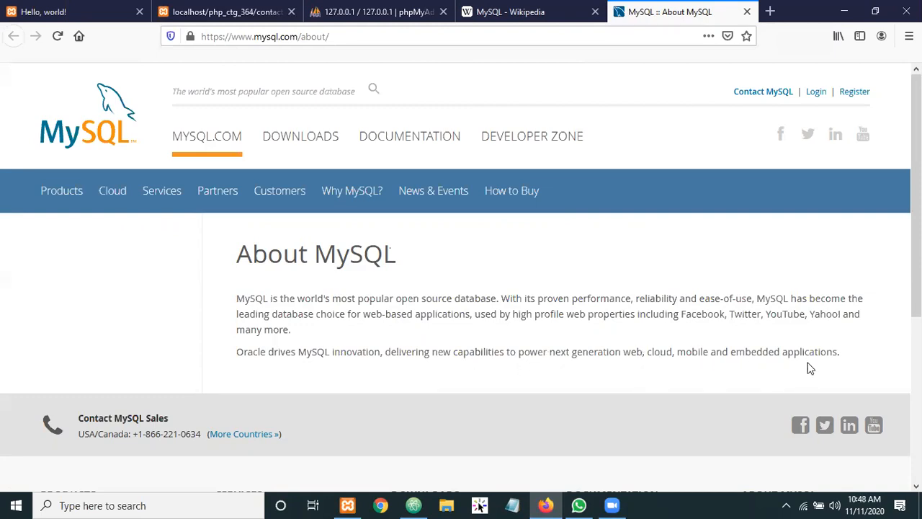
Highlight the end of the Oracle sentence and the words embedded, web and cloud
left_click_drag(843, 354, 737, 347)
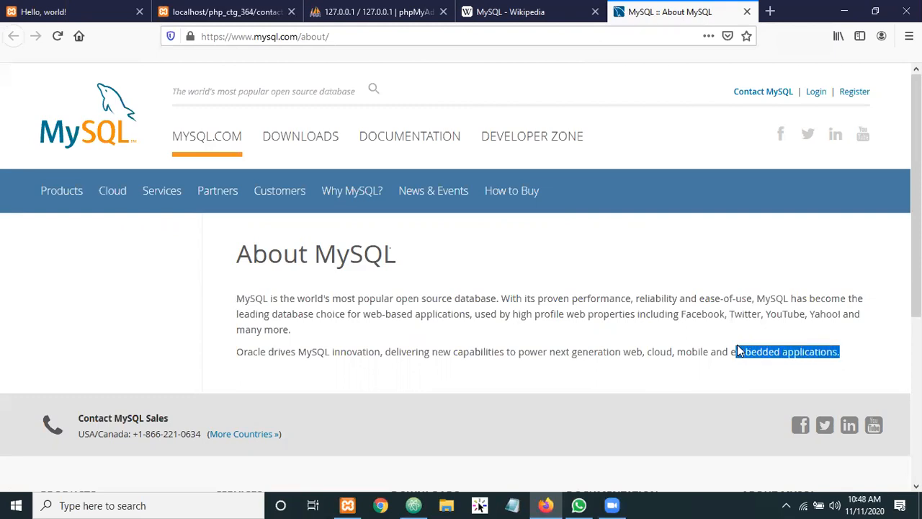
double_click(737, 346)
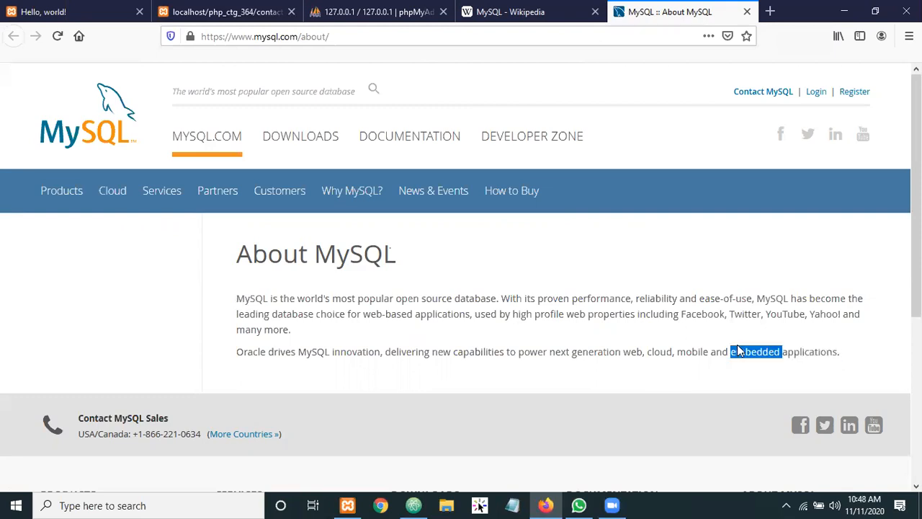
left_click(633, 350)
double_click(633, 351)
left_click(657, 353)
double_click(657, 353)
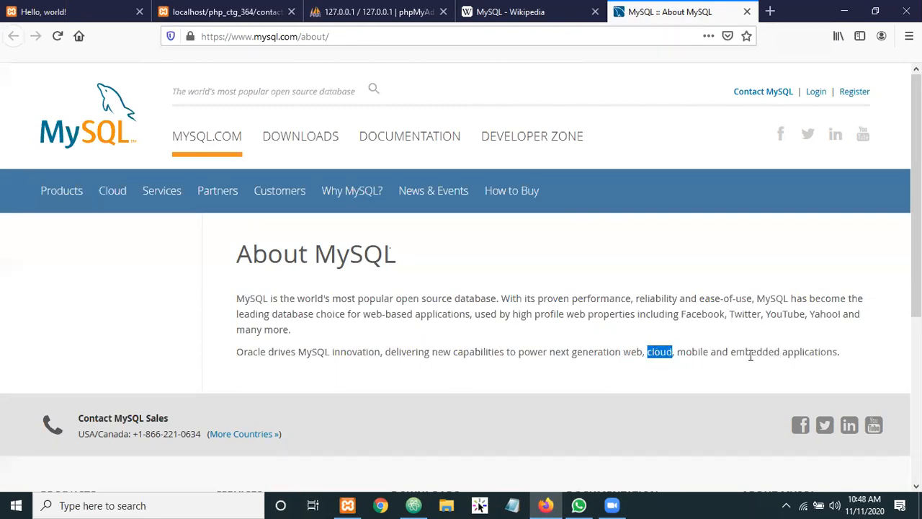
scroll(416, 354, "down", 3)
scroll(215, 317, "up", 4)
Highlight the first paragraph of the About MySQL page several times
left_click_drag(225, 299, 353, 343)
left_click(237, 291)
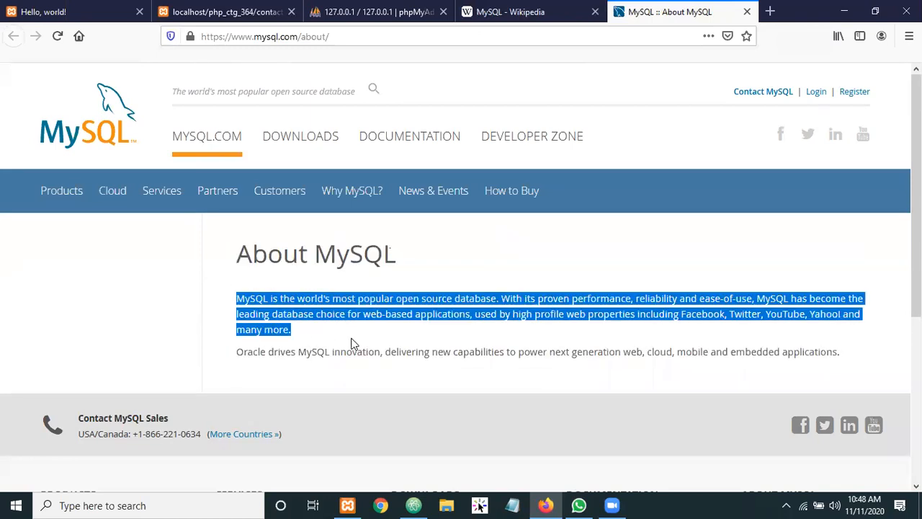
left_click(314, 336)
left_click_drag(291, 329, 207, 291)
left_click(225, 292)
left_click_drag(226, 292, 310, 342)
left_click(310, 342)
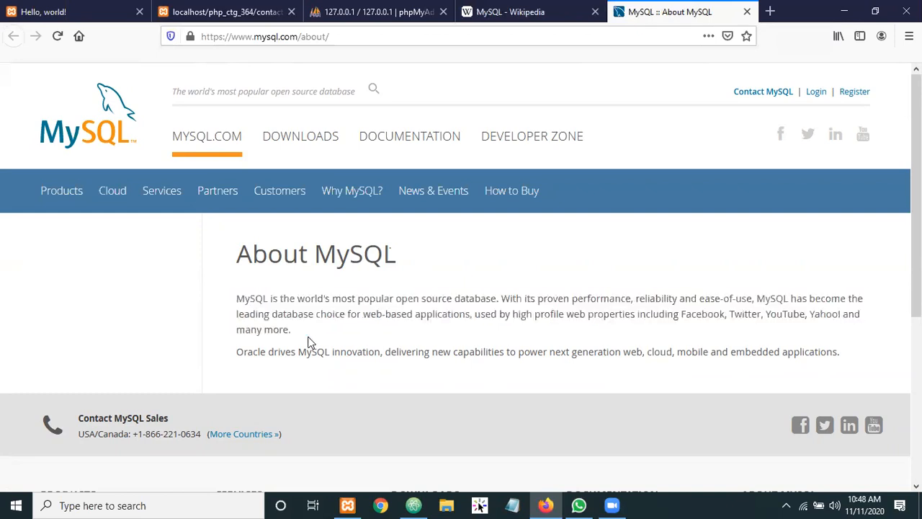
Select the words MySQL, drives and innovation, then bring the MySQL Wikipedia article forward
double_click(311, 354)
double_click(283, 353)
double_click(347, 351)
left_click(419, 361)
left_click(524, 19)
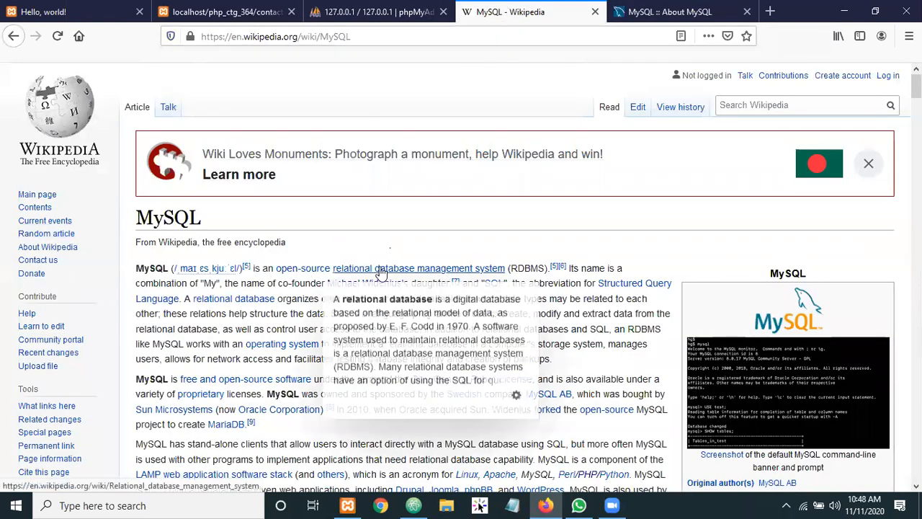
Read through the MySQL Wikipedia article
scroll(379, 273, "down", 2)
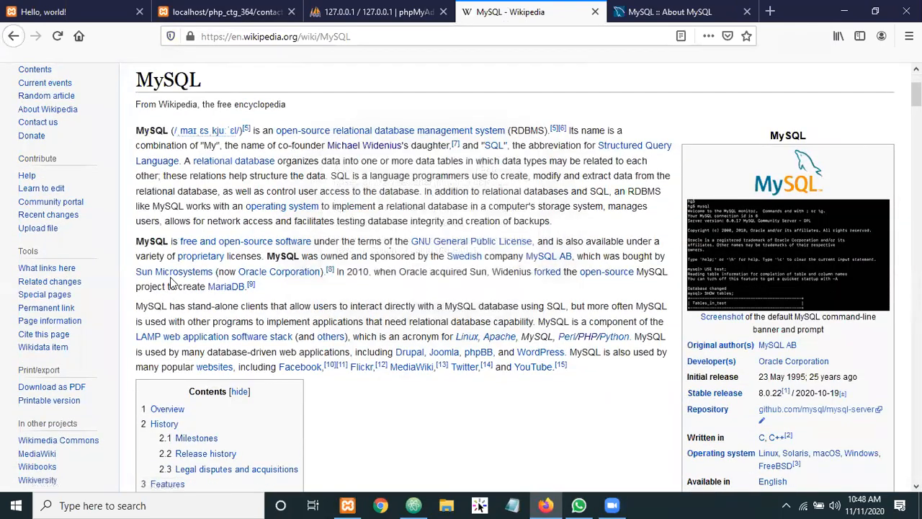
scroll(165, 284, "up", 2)
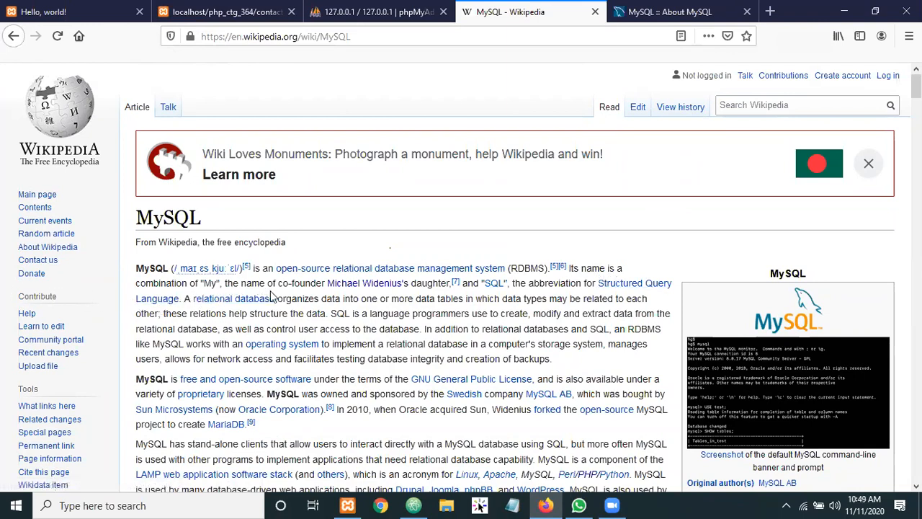
mouse_move(379, 292)
scroll(368, 327, "down", 3)
scroll(282, 308, "up", 3)
Close the MySQL Wikipedia and About MySQL tabs
left_click(638, 11)
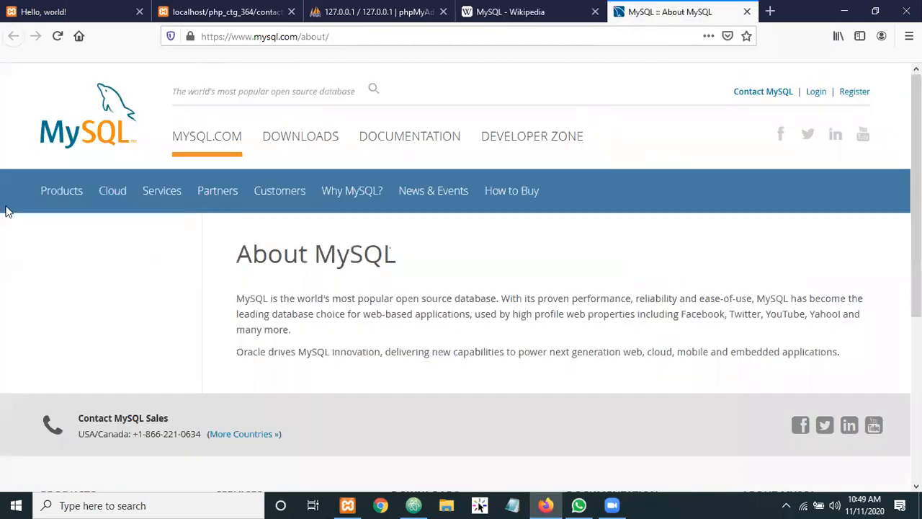
left_click(595, 11)
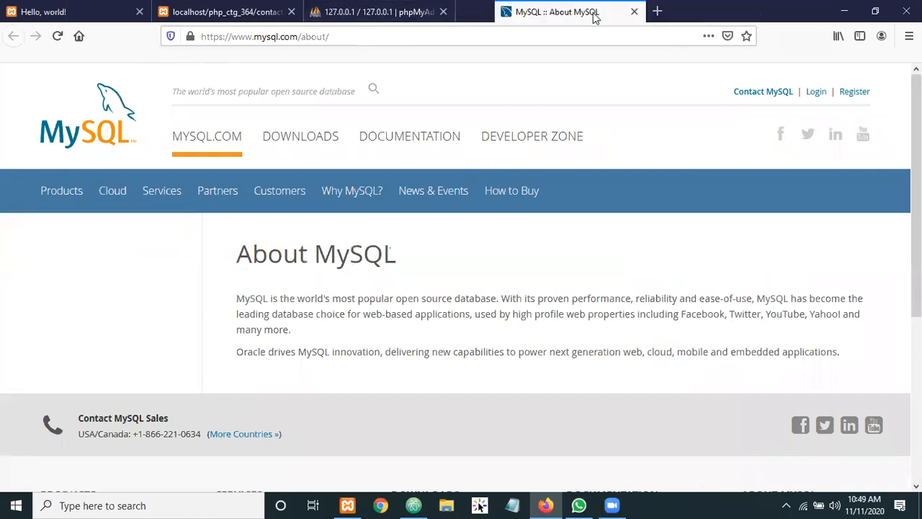
left_click(595, 12)
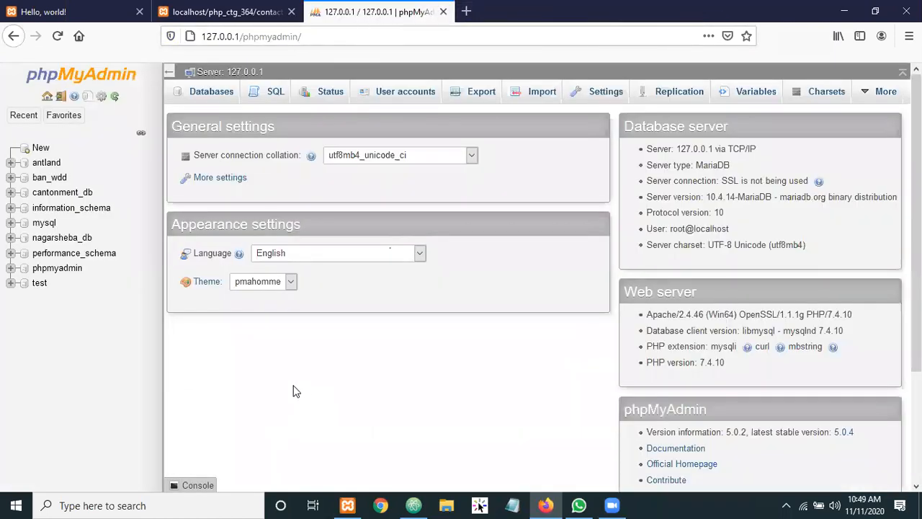
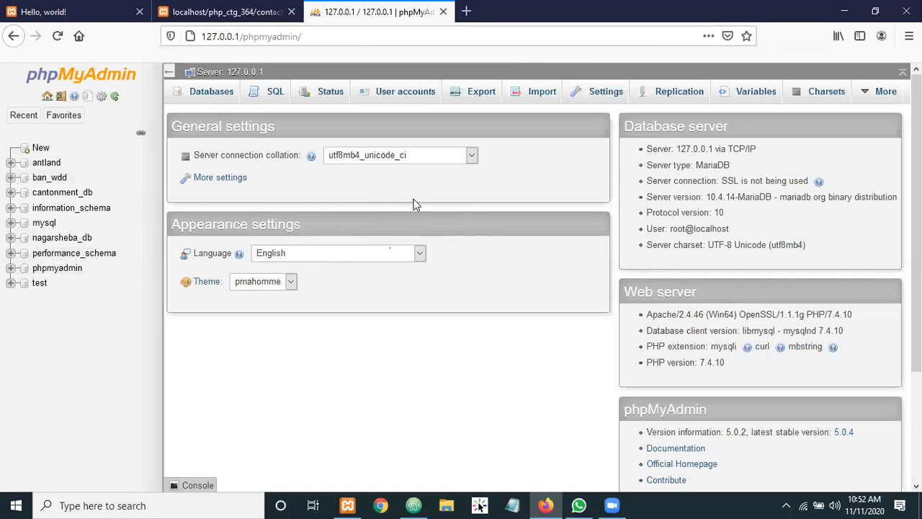
Compare the contact form's Name, Email and Massage fields with its submission result page
left_click(234, 10)
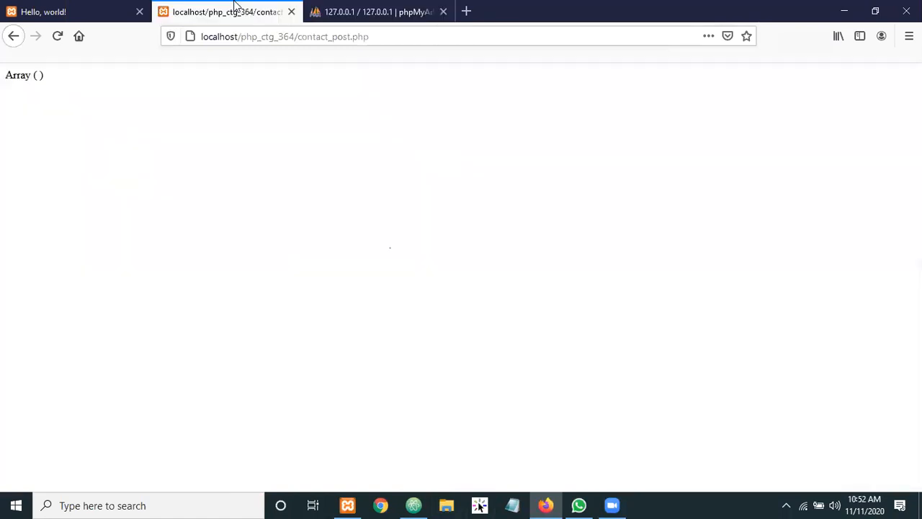
left_click(83, 6)
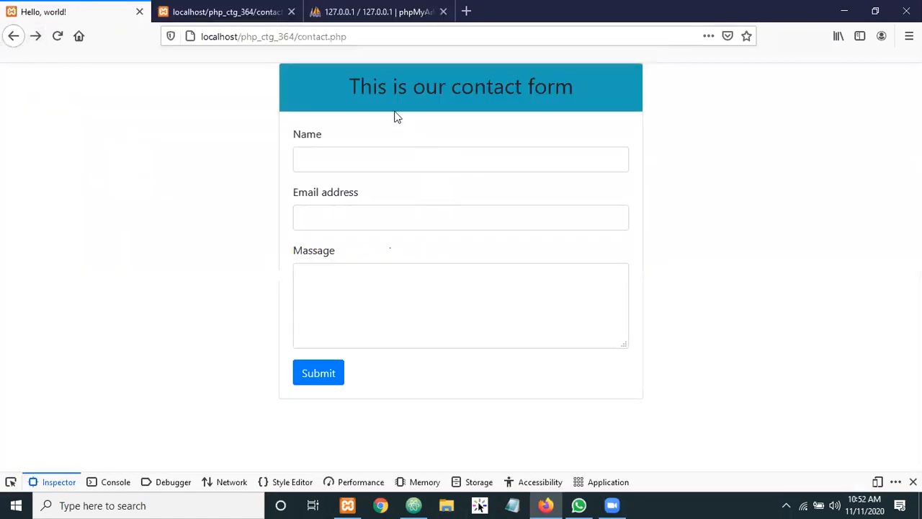
left_click(351, 159)
left_click(349, 212)
left_click(344, 315)
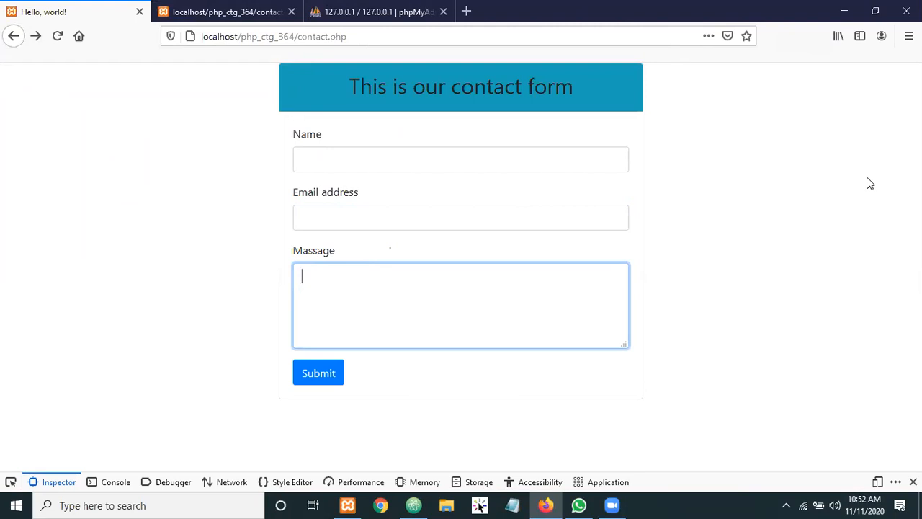
left_click(333, 155)
left_click(337, 214)
left_click(344, 284)
left_click(217, 10)
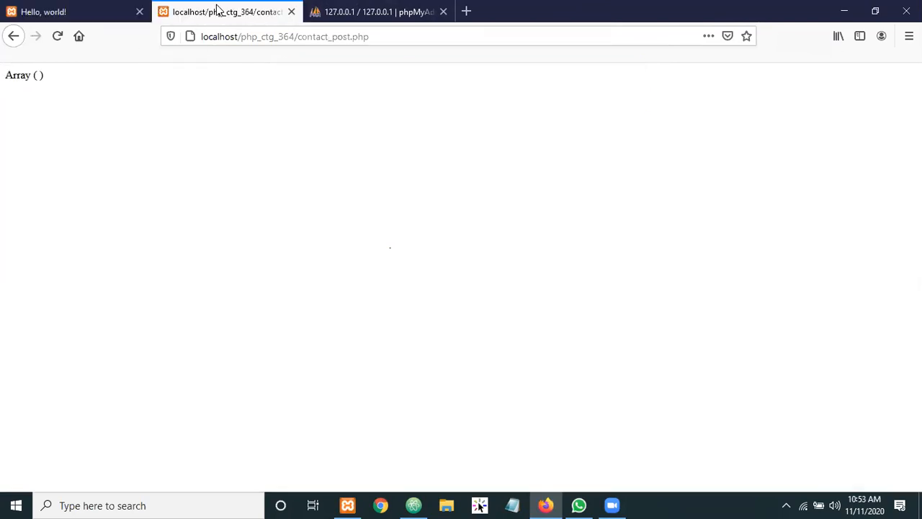
left_click(84, 12)
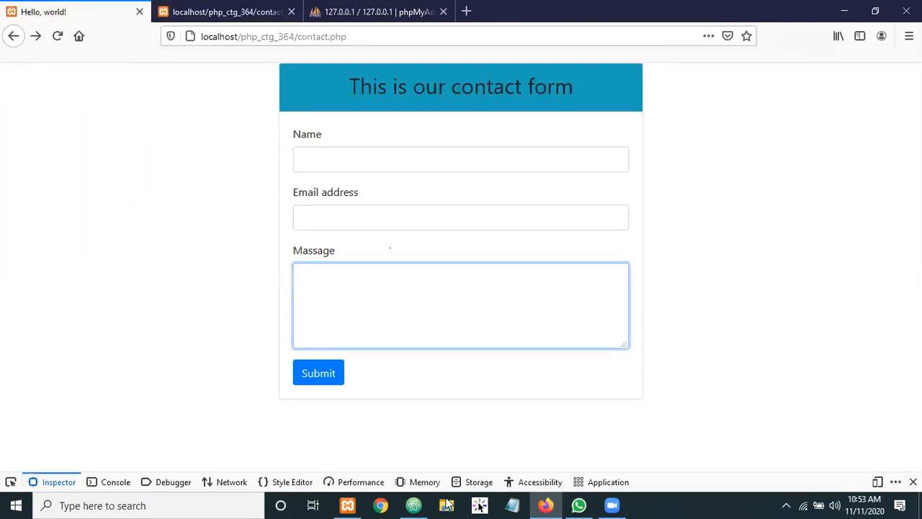
Return to phpMyAdmin and start a new database with the name field ready for input
left_click(375, 12)
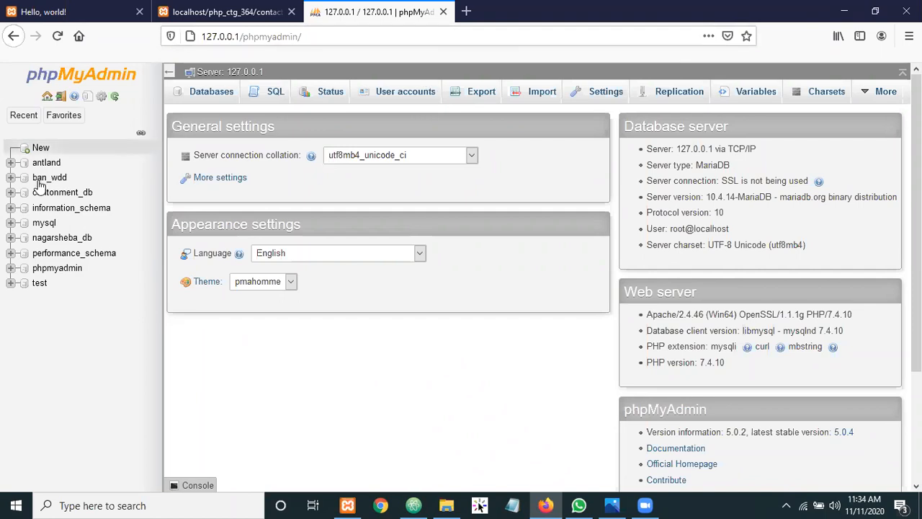
left_click(36, 149)
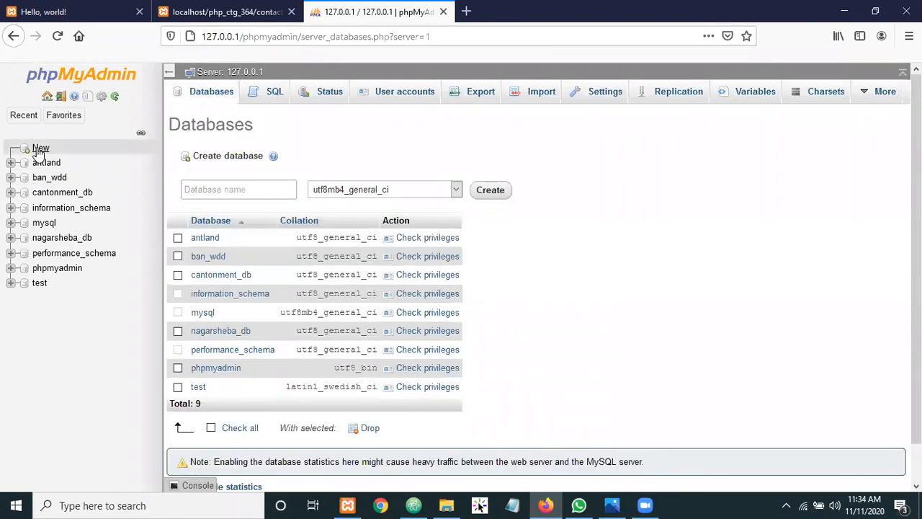
left_click(242, 189)
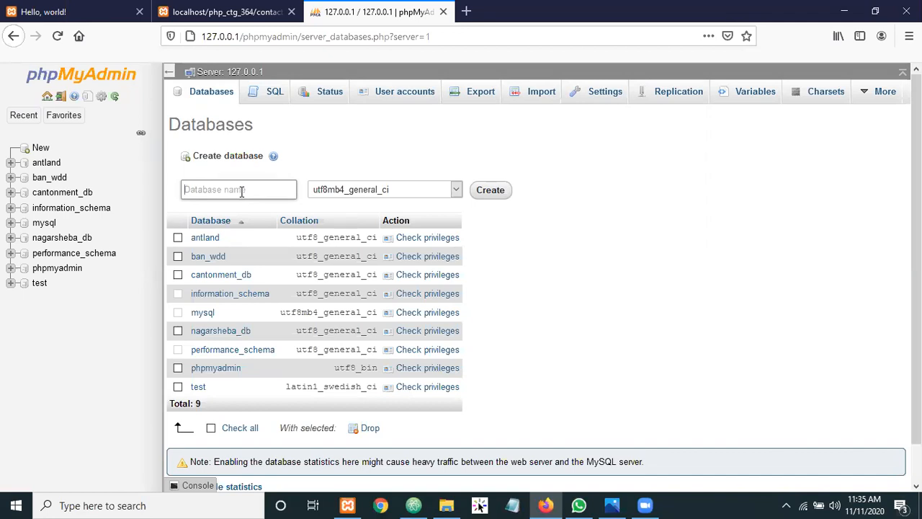
Name the new database ctg_wdd, choose utf8_general_ci collation, and create it
type("ctg")
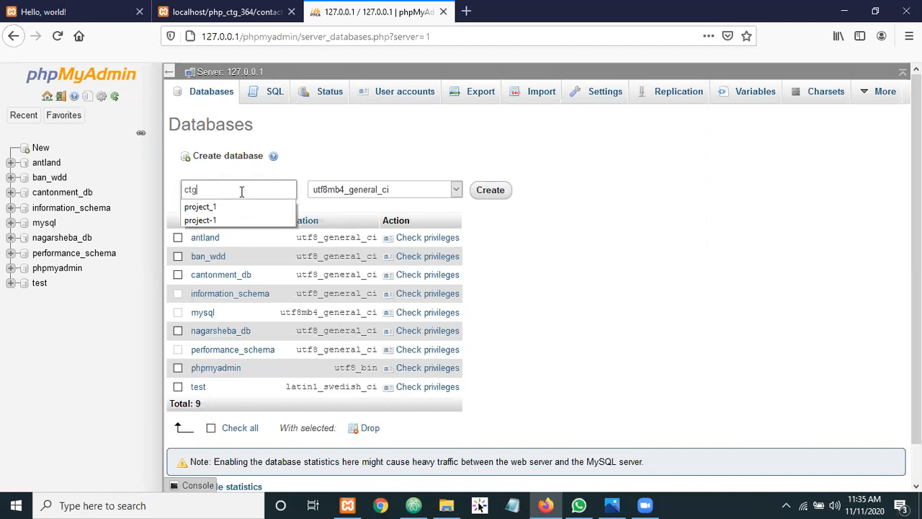
type("_")
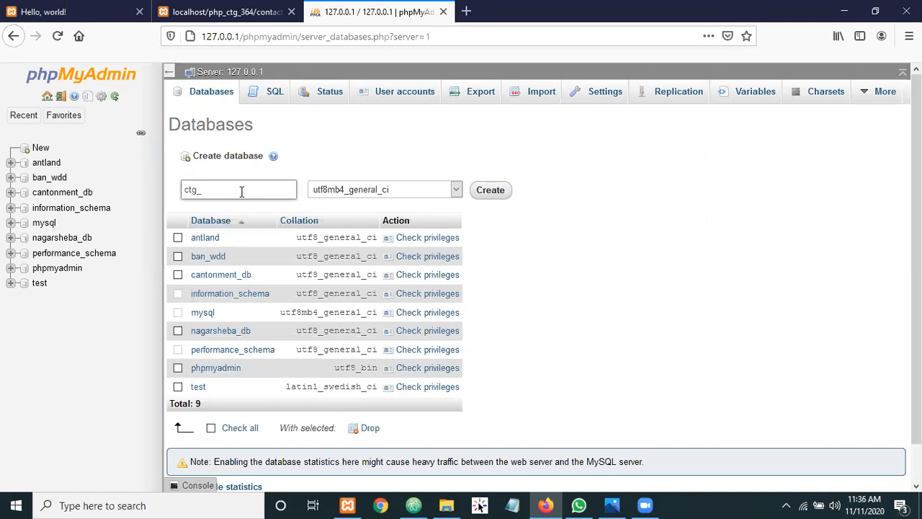
type("wdd")
left_click(456, 191)
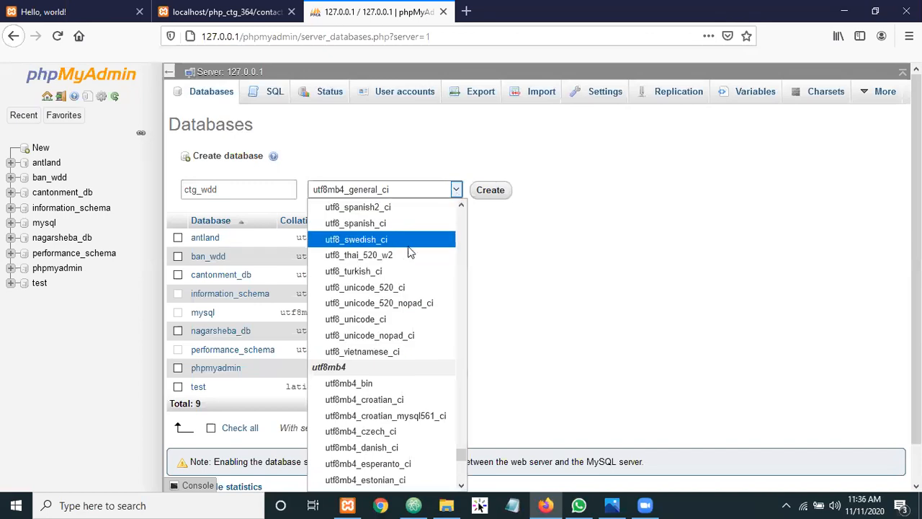
scroll(382, 259, "up", 5)
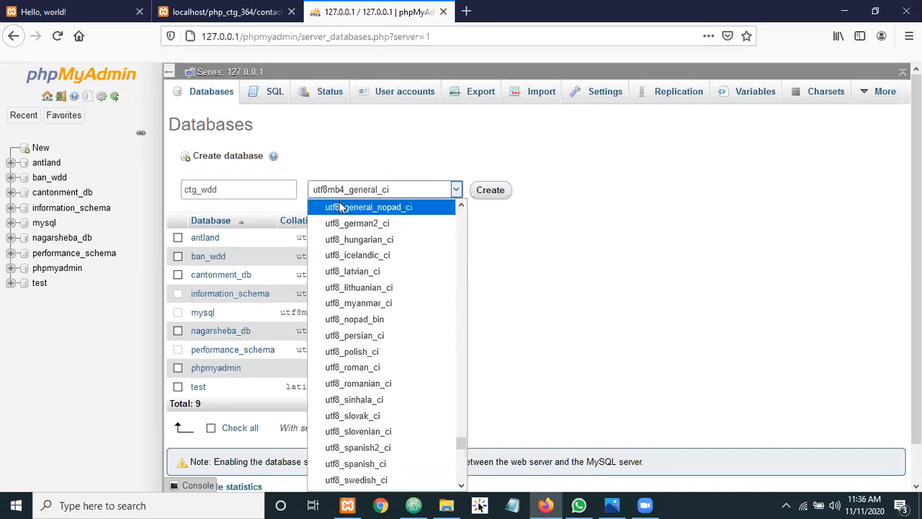
scroll(371, 205, "up", 1)
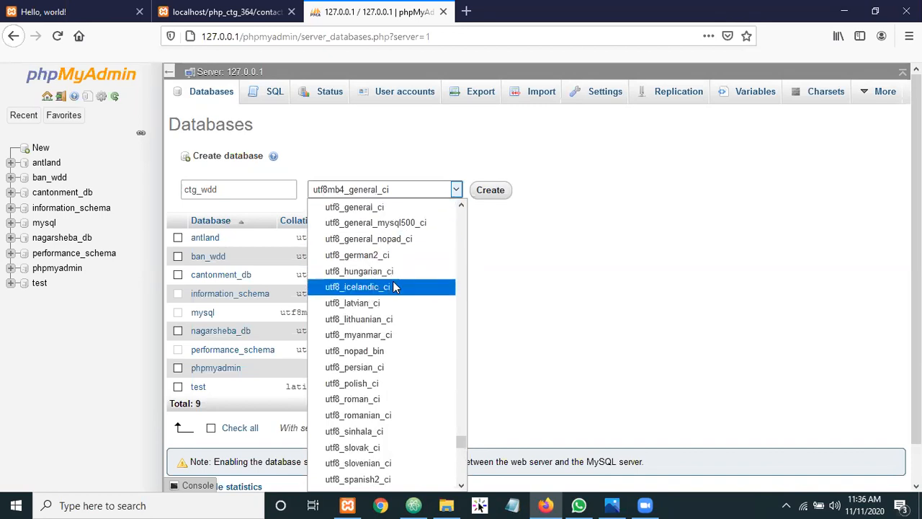
scroll(393, 283, "up", 2)
scroll(393, 285, "up", 15)
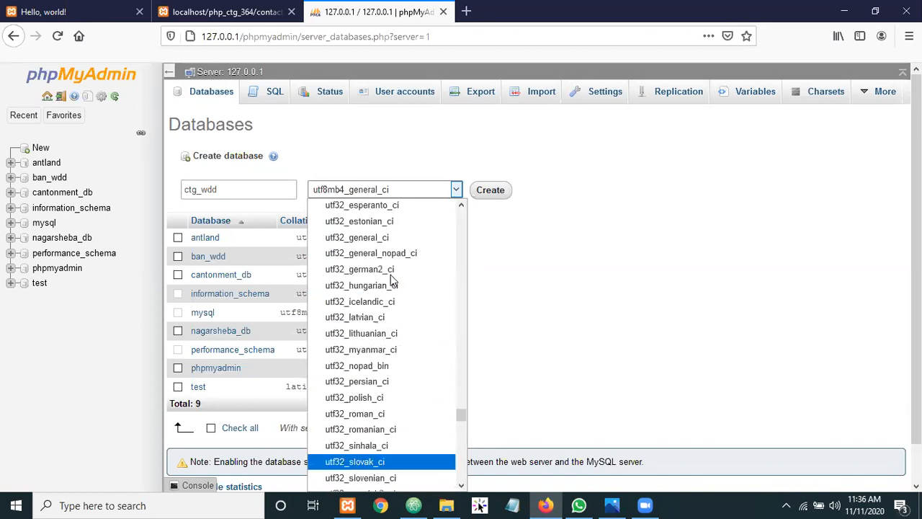
scroll(391, 281, "up", 20)
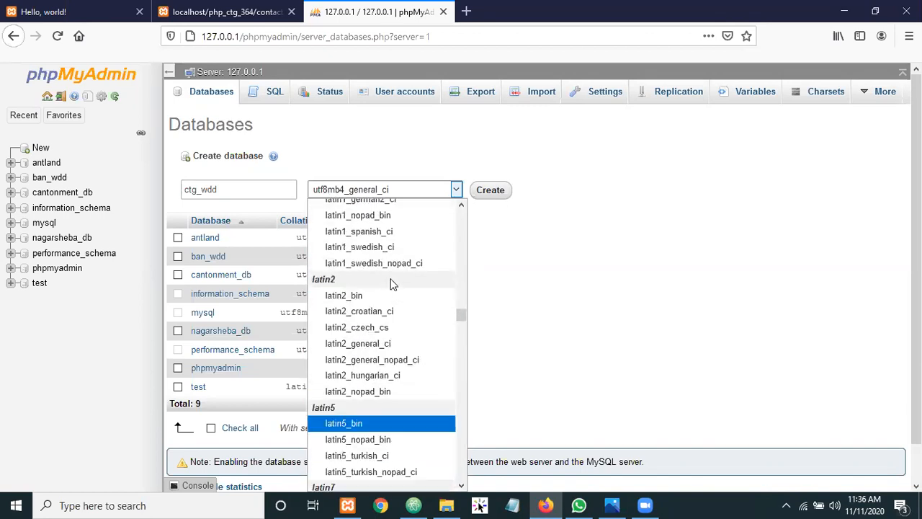
left_click_drag(457, 322, 464, 212)
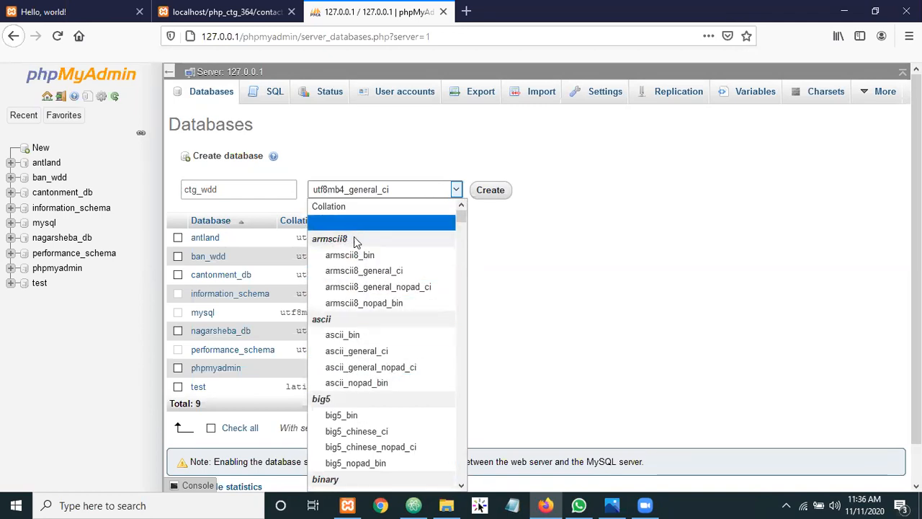
scroll(354, 242, "down", 5)
scroll(357, 245, "down", 15)
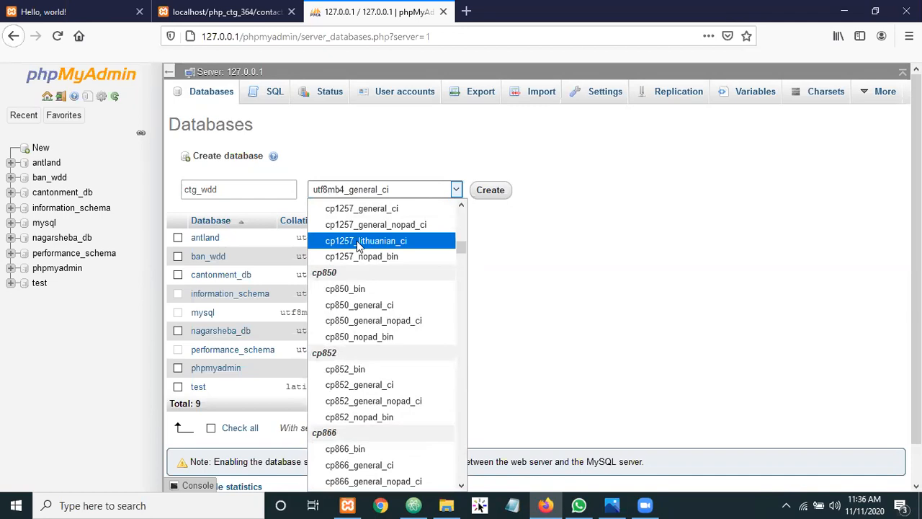
scroll(414, 408, "down", 15)
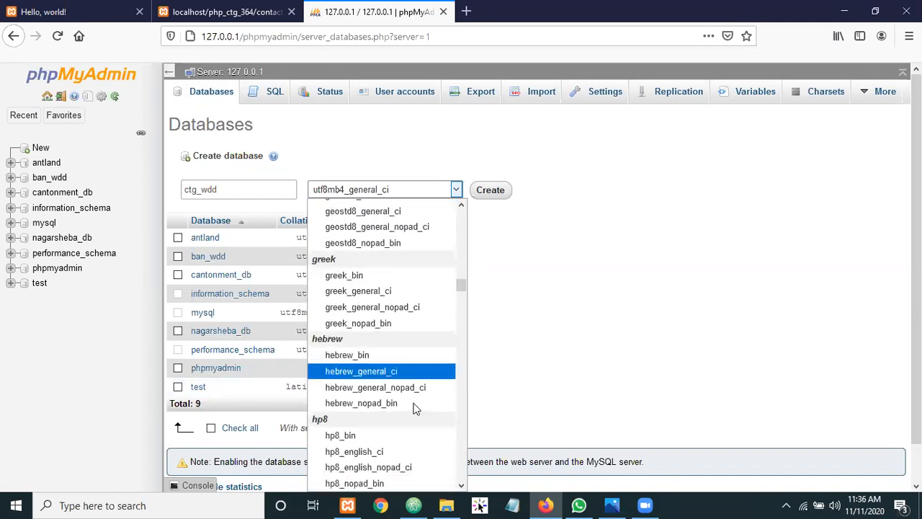
scroll(395, 373, "down", 15)
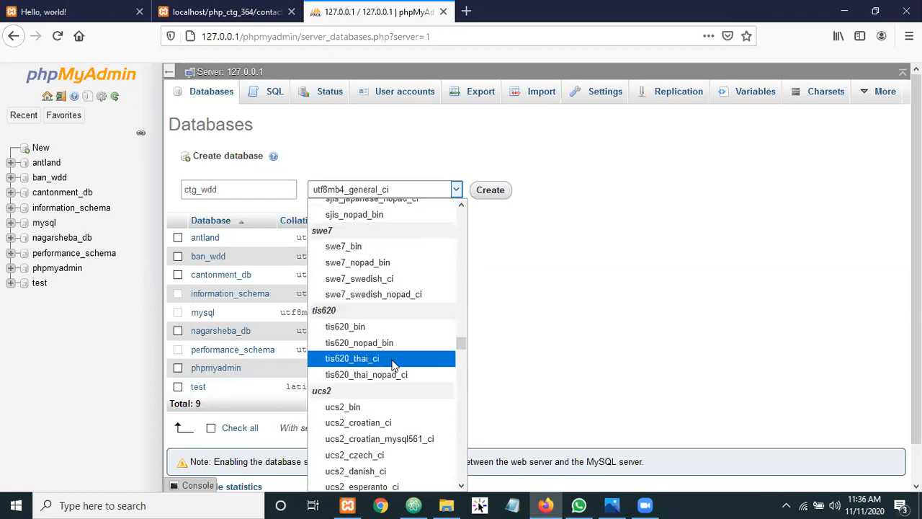
scroll(394, 360, "down", 10)
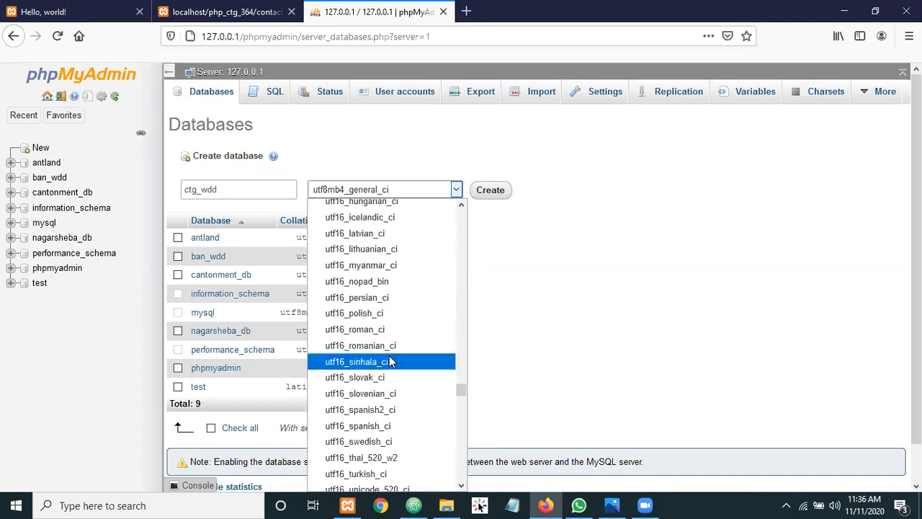
scroll(390, 360, "down", 15)
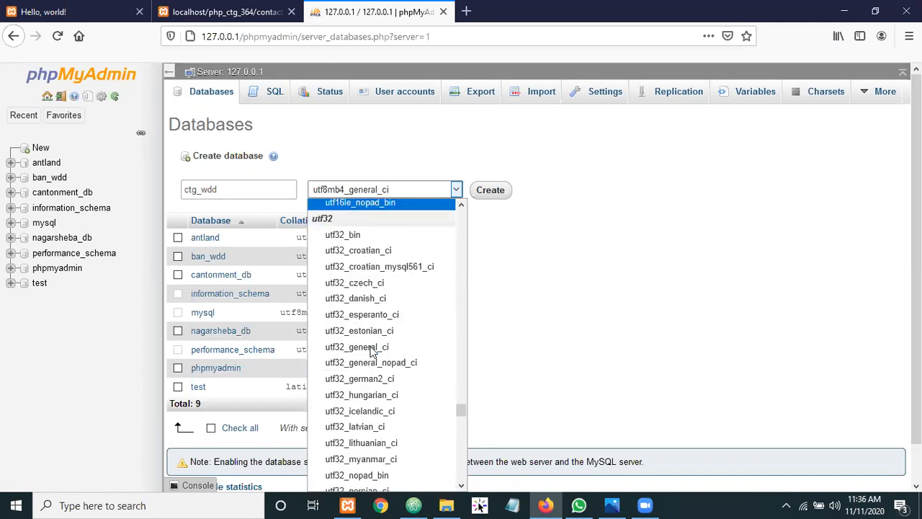
scroll(371, 353, "down", 1)
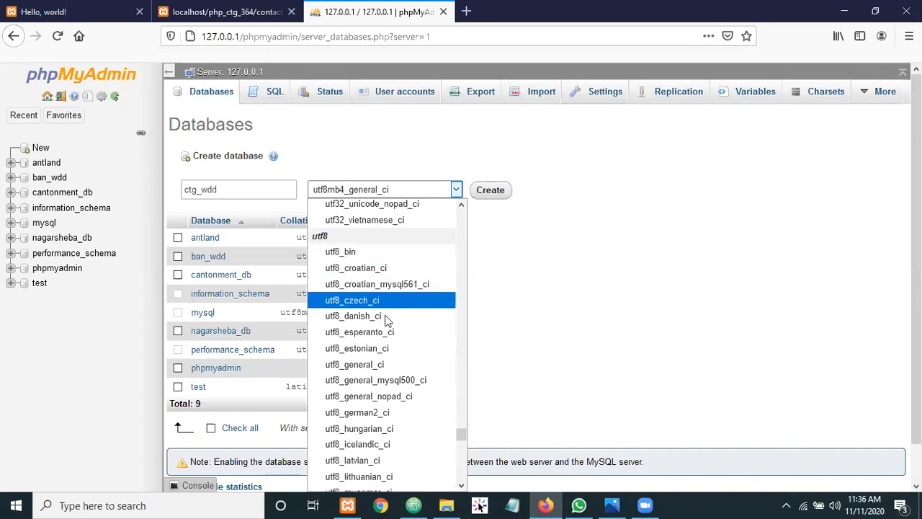
left_click(371, 365)
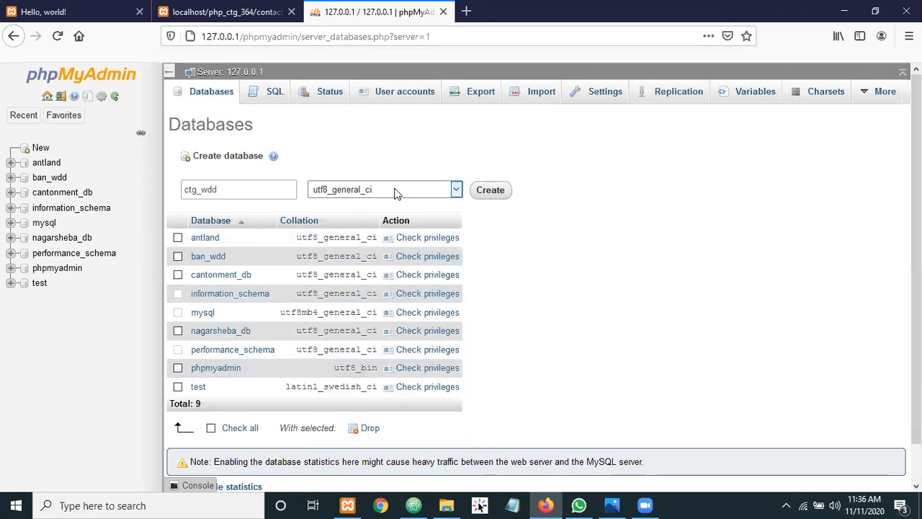
left_click(491, 191)
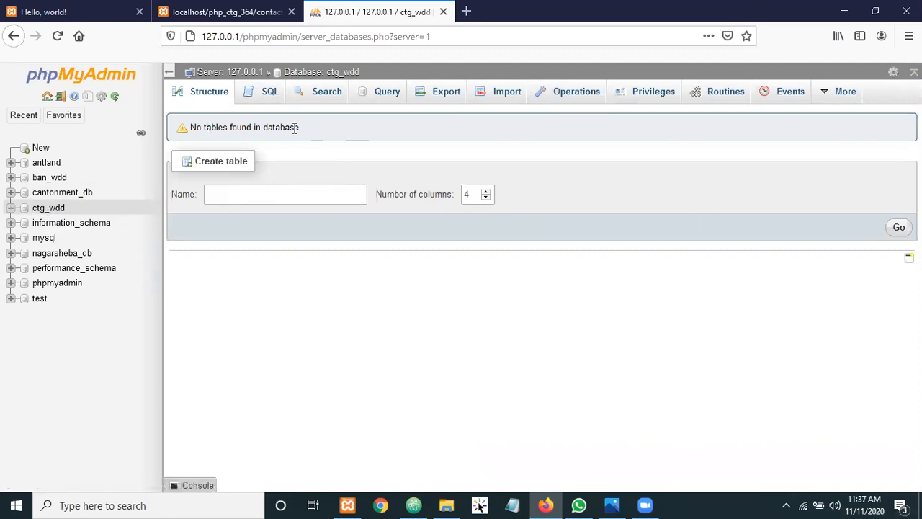
Highlight words in ctg_wdd's 'No tables found' message, then switch to the contact form page
left_click_drag(294, 128, 173, 143)
double_click(216, 127)
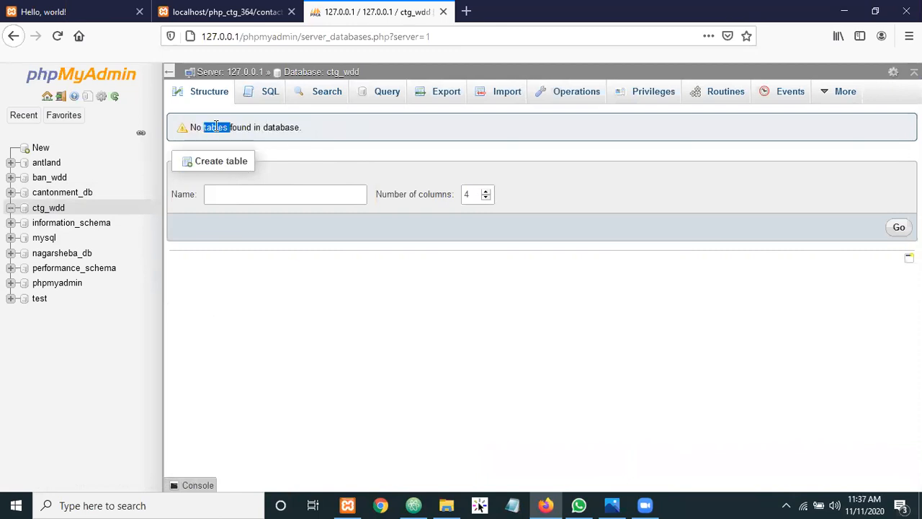
double_click(269, 128)
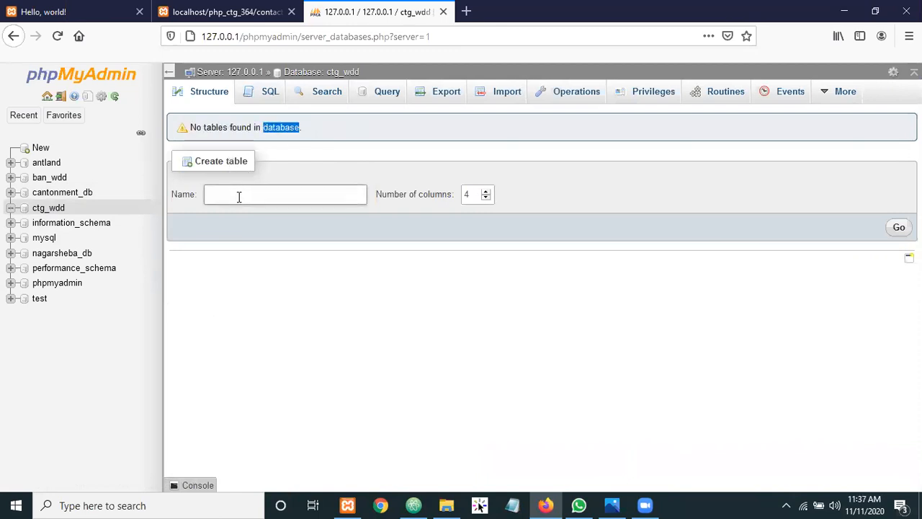
left_click(356, 121)
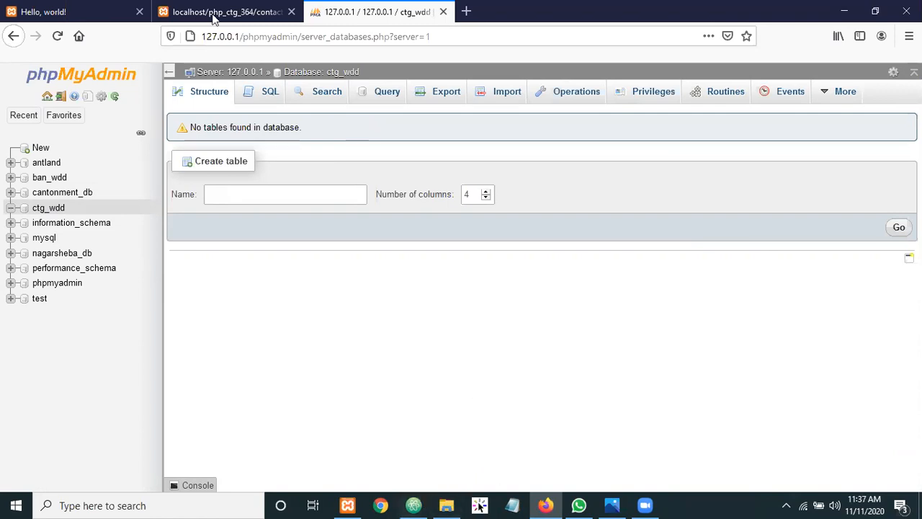
left_click(50, 8)
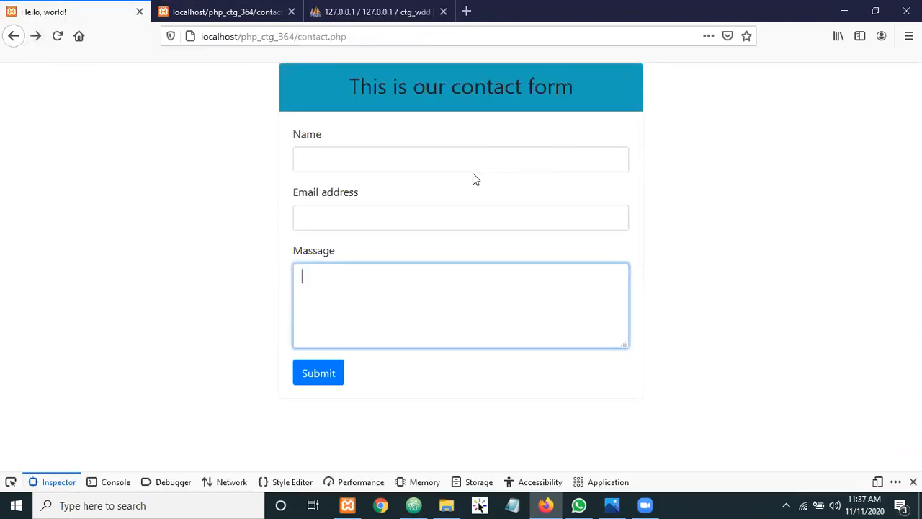
Maximize the Firefox window and reload the contact.php form
left_click(406, 221)
left_click(392, 268)
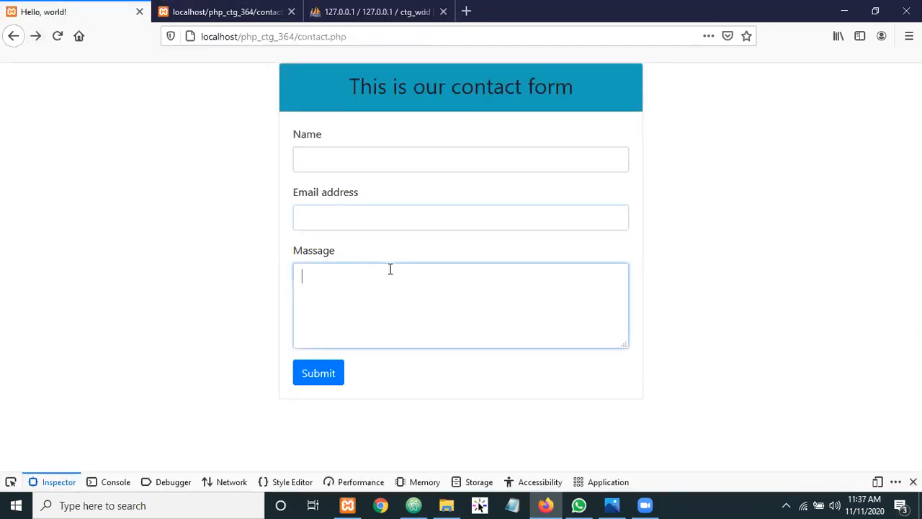
left_click(142, 190)
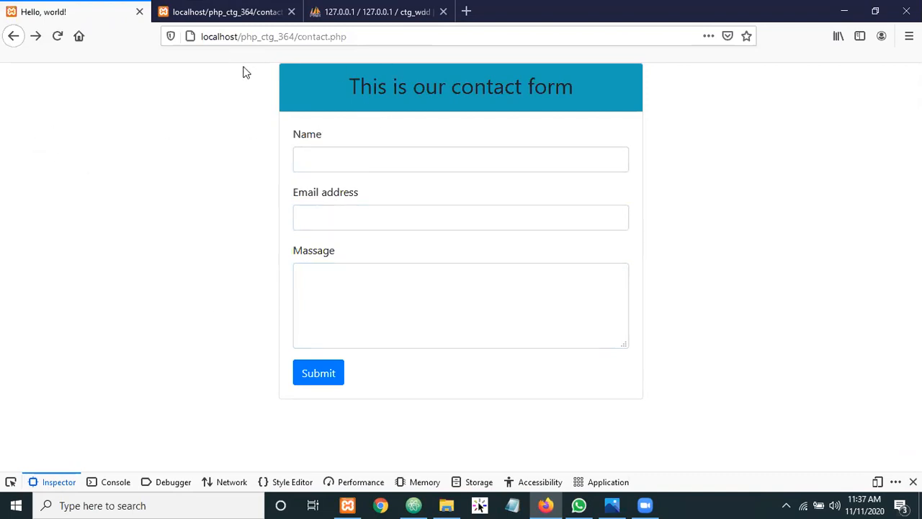
left_click_drag(301, 11, 568, 191)
left_click(834, 196)
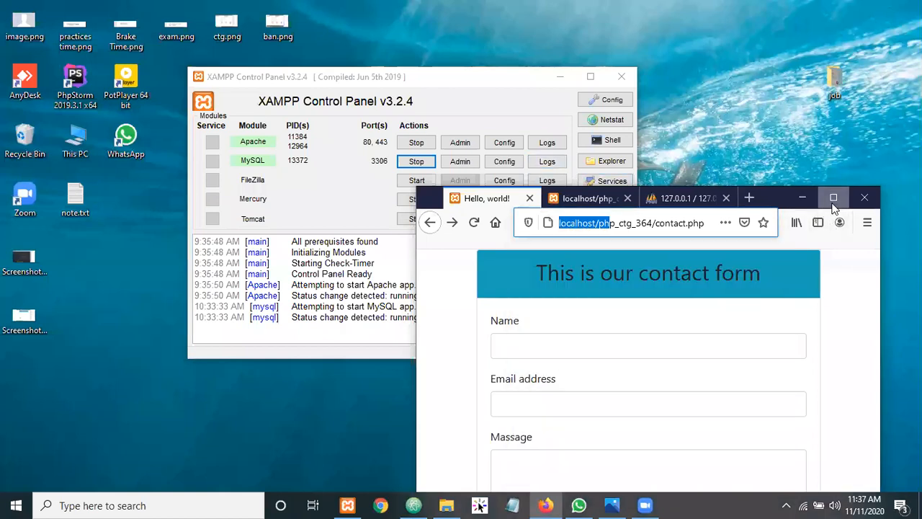
left_click(77, 112)
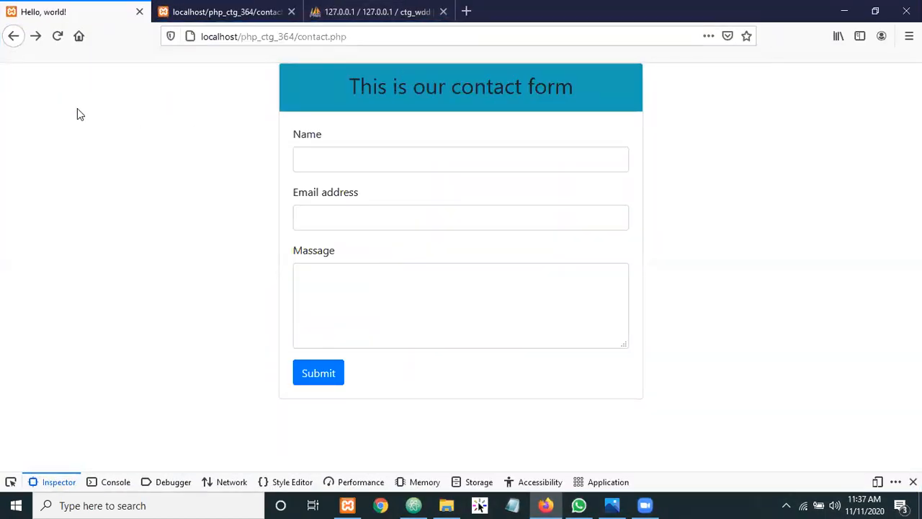
left_click(58, 37)
Check the form fields against contact_post.php in Atom, then return to phpMyAdmin's ctg_wdd page
left_click(337, 156)
left_click(324, 218)
left_click(178, 207)
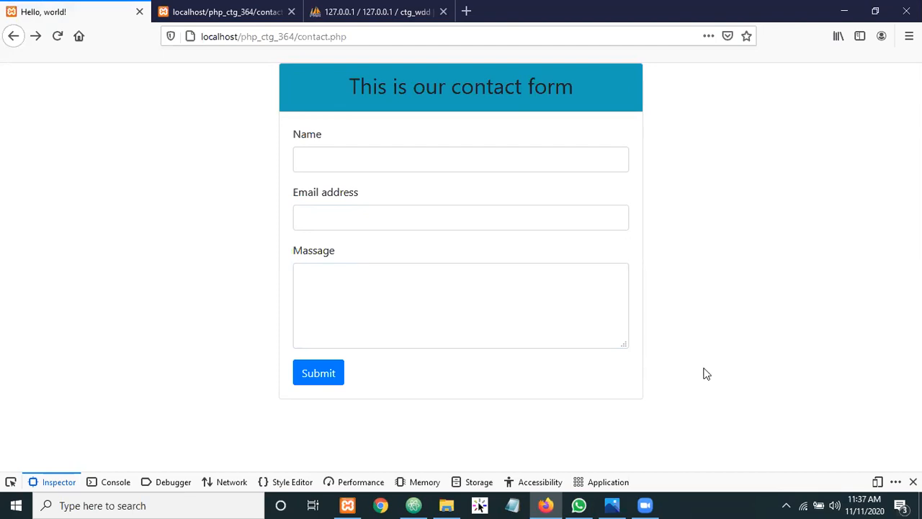
left_click(414, 505)
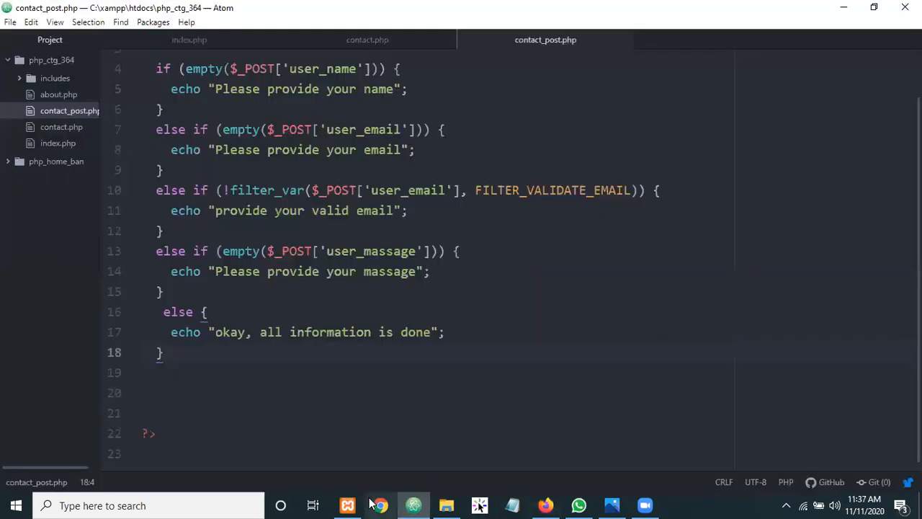
left_click(546, 505)
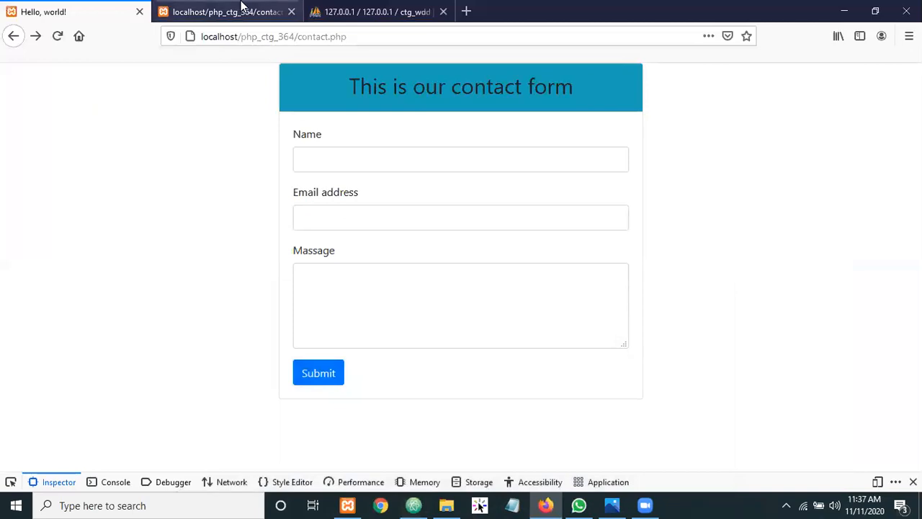
left_click(369, 5)
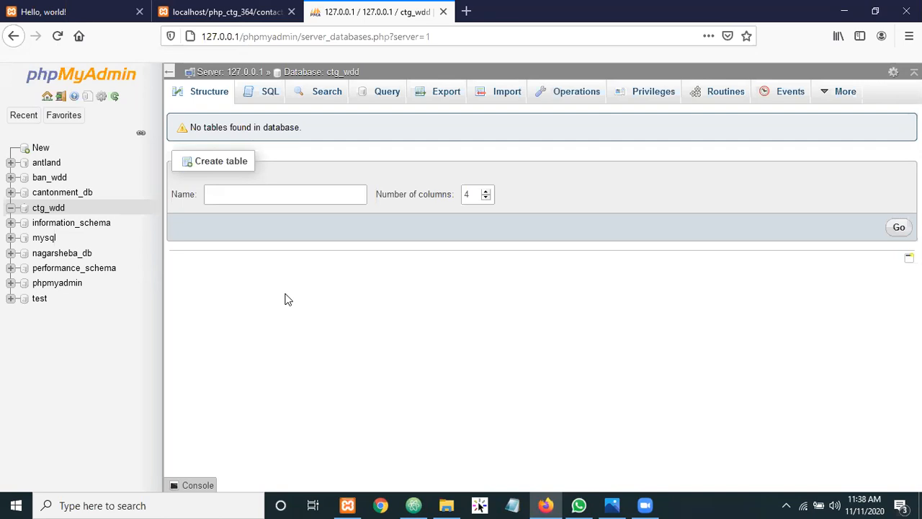
left_click(245, 194)
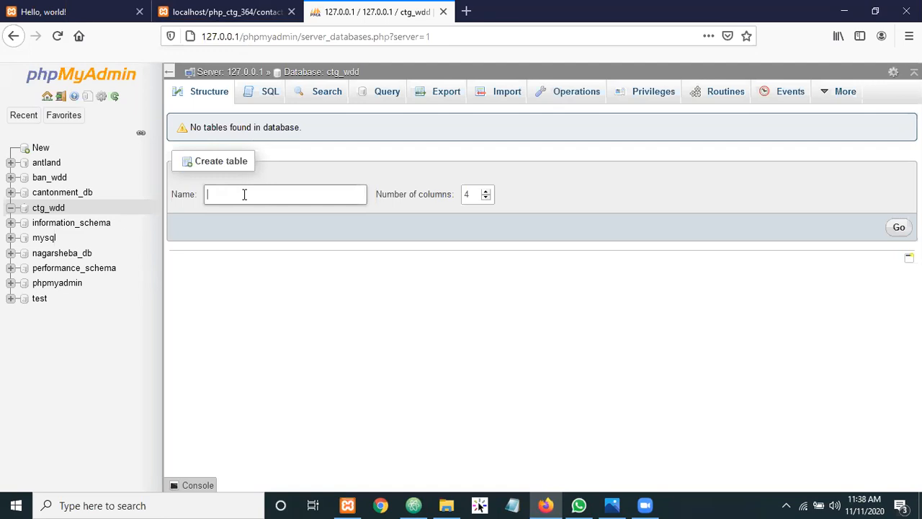
Enter contact_massages as the new table name and dismiss the suggestion list
type("contact")
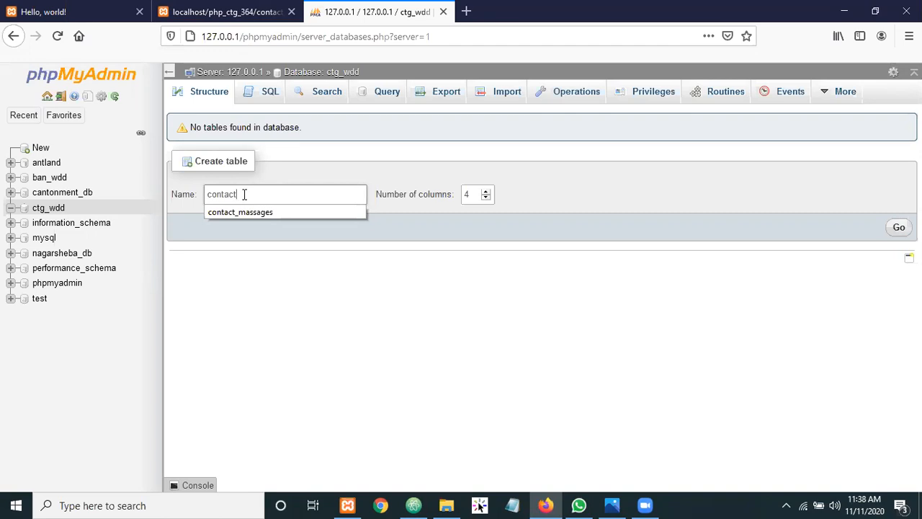
type("_massa")
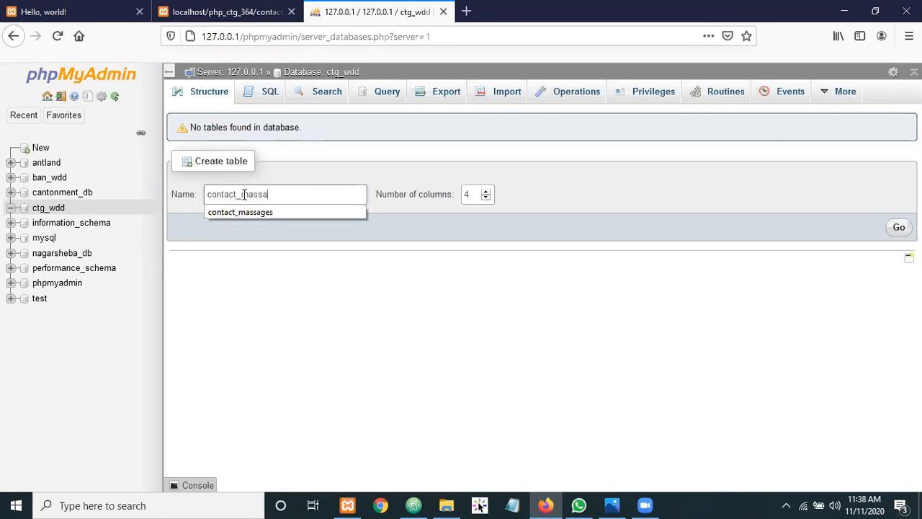
type("ges")
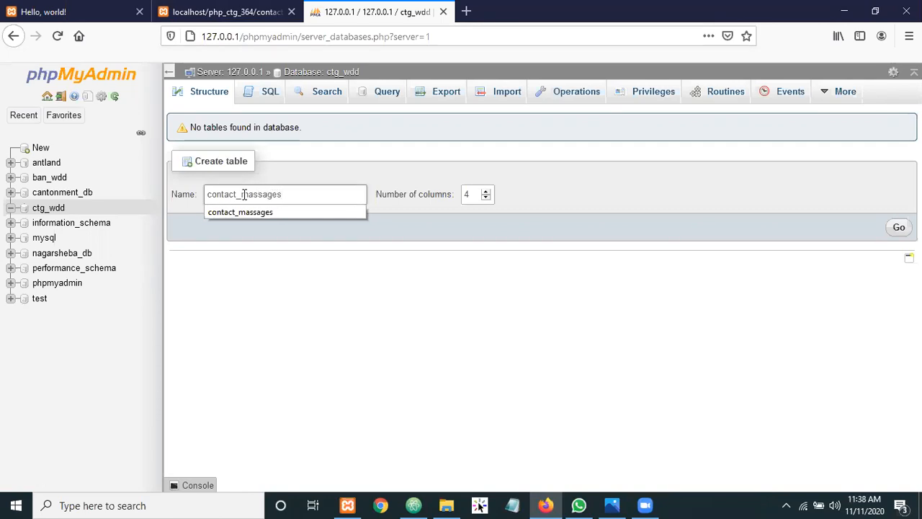
left_click(356, 168)
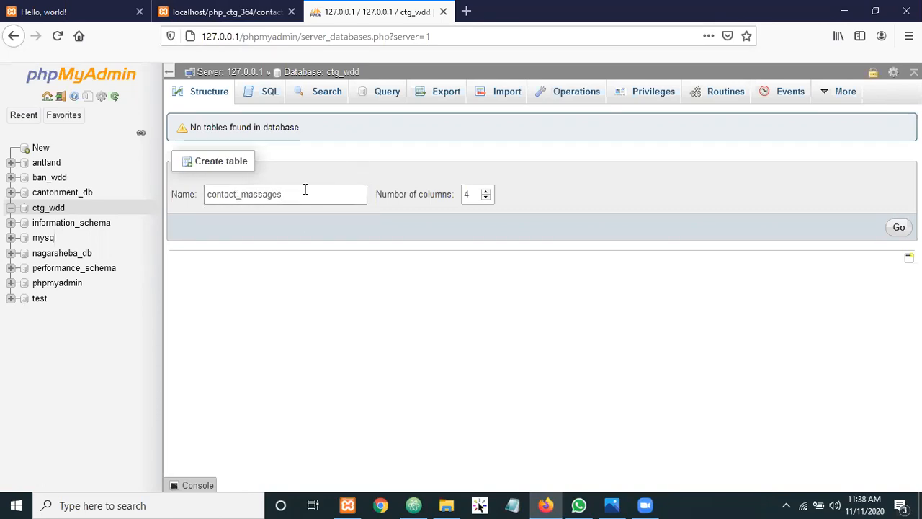
left_click(279, 261)
left_click(198, 8)
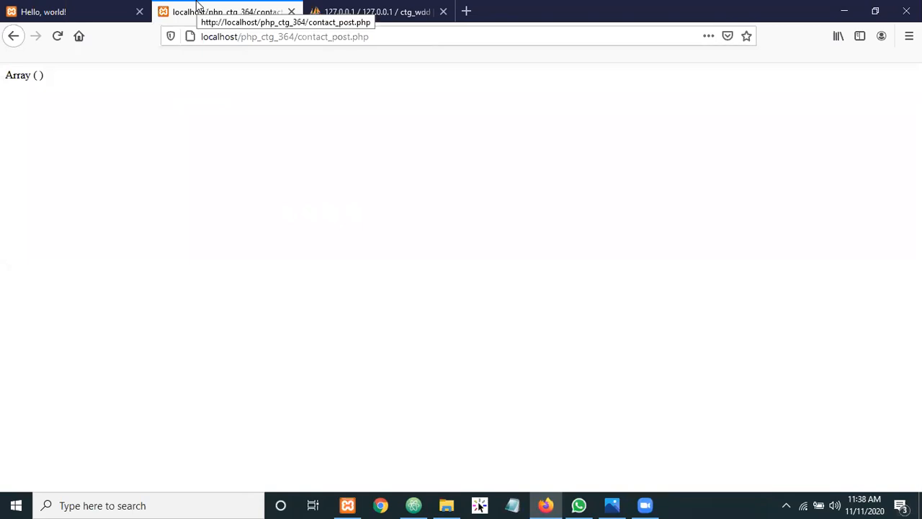
left_click(113, 8)
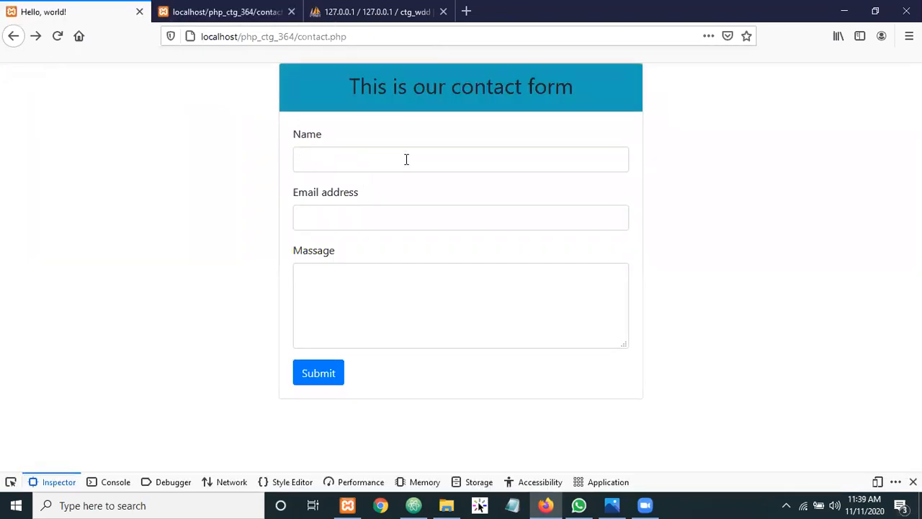
left_click(337, 161)
left_click(186, 144)
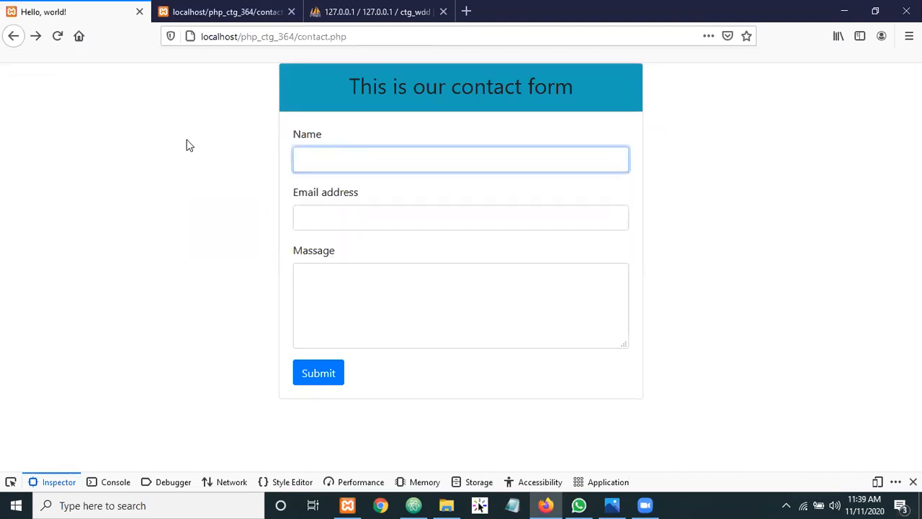
left_click(322, 213)
left_click(218, 218)
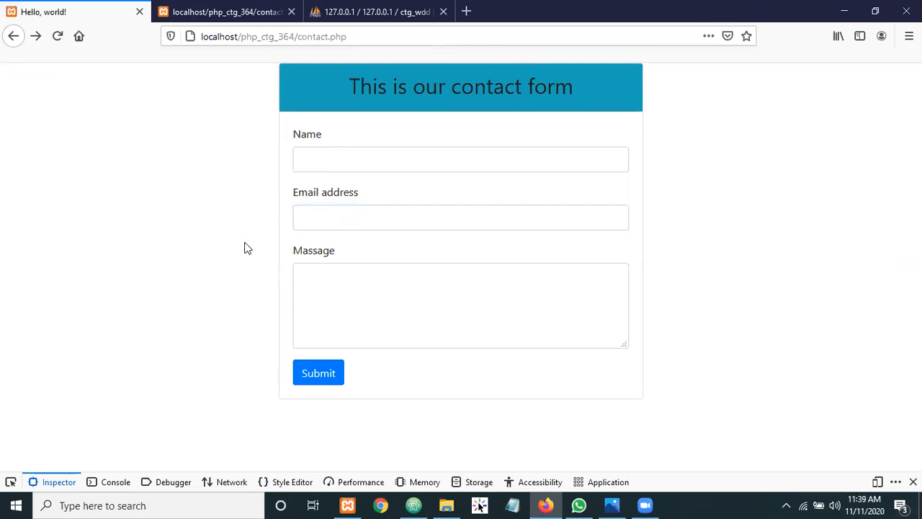
left_click(304, 273)
left_click(201, 161)
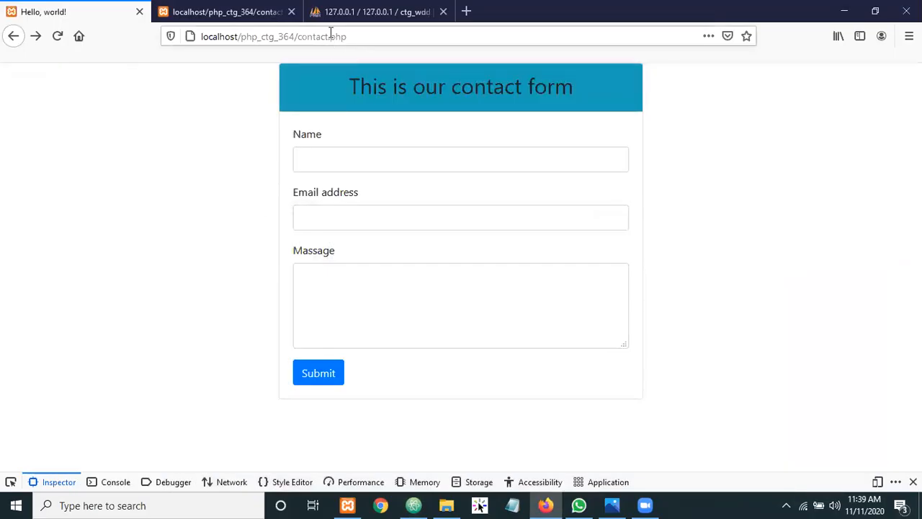
left_click(381, 14)
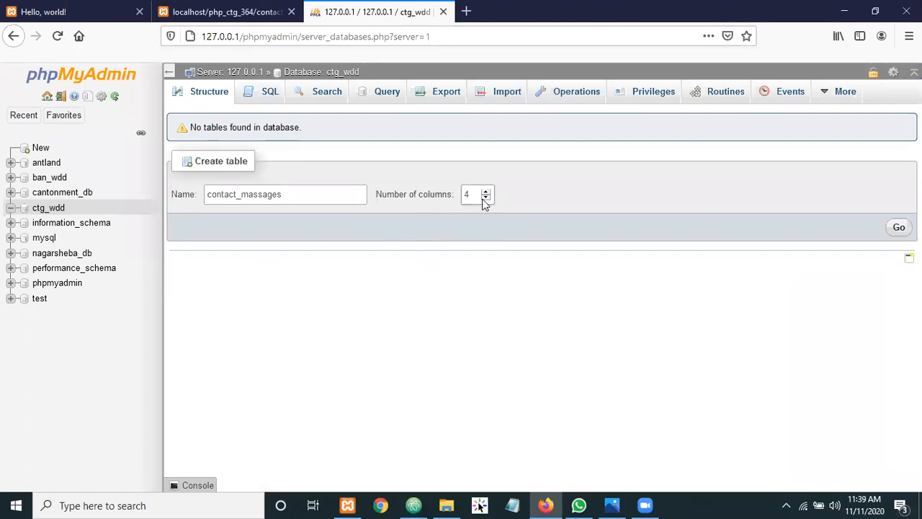
After trying 456 and 3, set the column count to 4 and submit contact_massages
left_click_drag(476, 194, 461, 193)
type("456")
key("BackSpace")
key("BackSpace")
key("BackSpace")
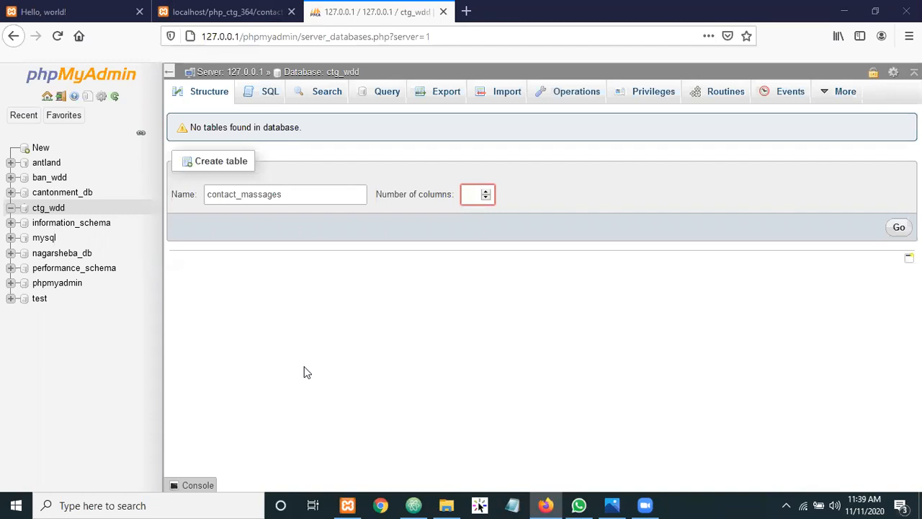
left_click(468, 194)
type("3")
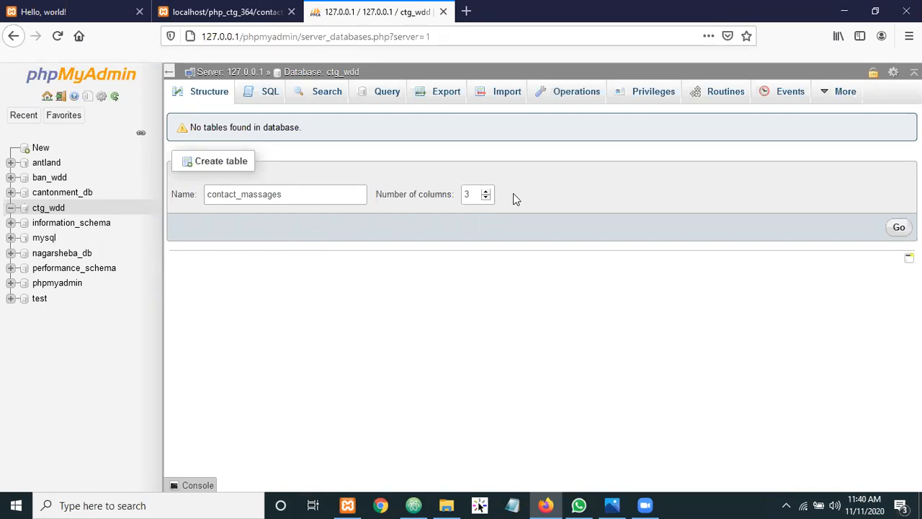
left_click_drag(478, 195, 451, 193)
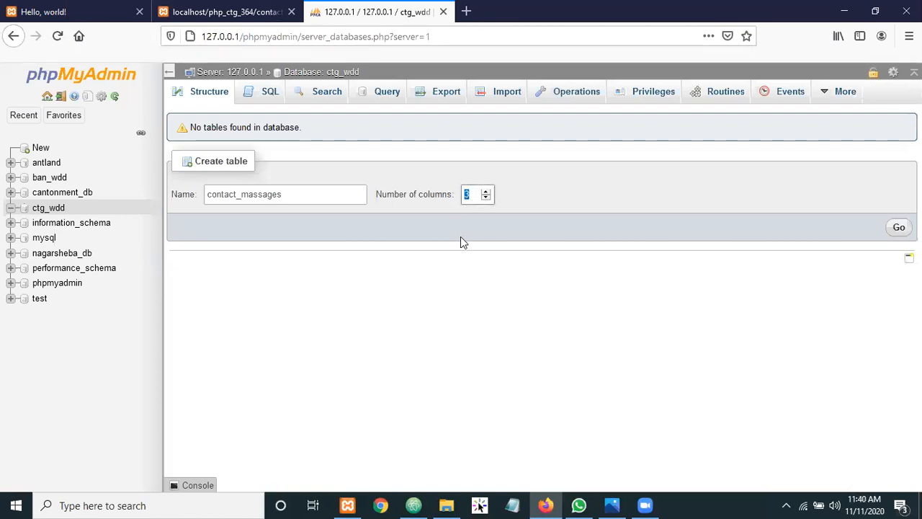
type("4")
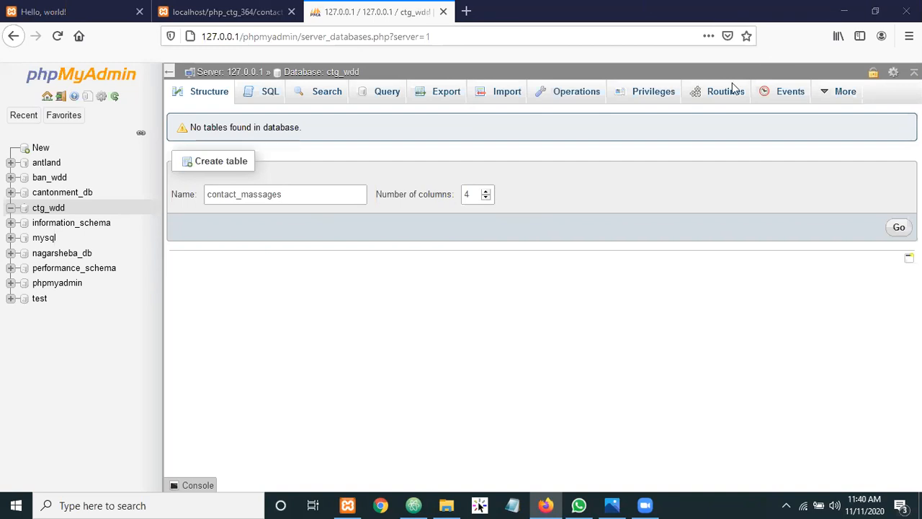
left_click(246, 196)
left_click(896, 232)
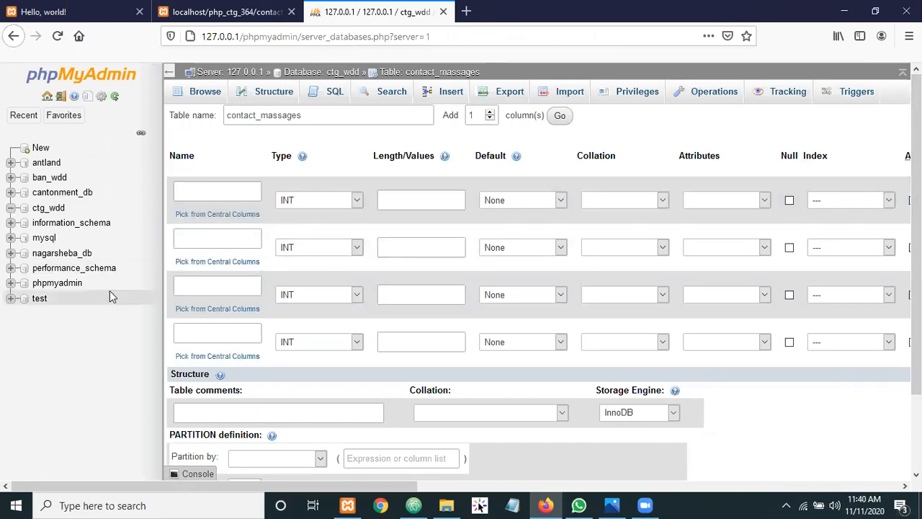
Name the first column id, dismissing the autocomplete suggestions
left_click(201, 189)
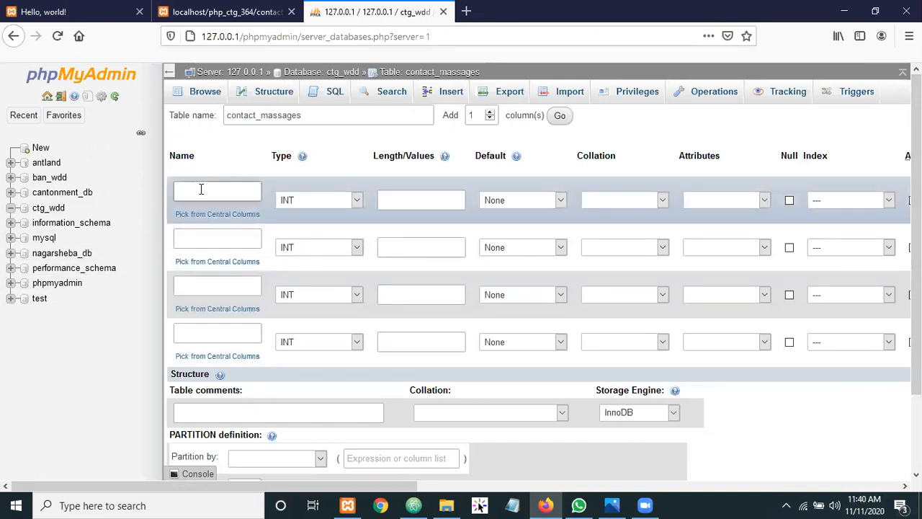
type("i")
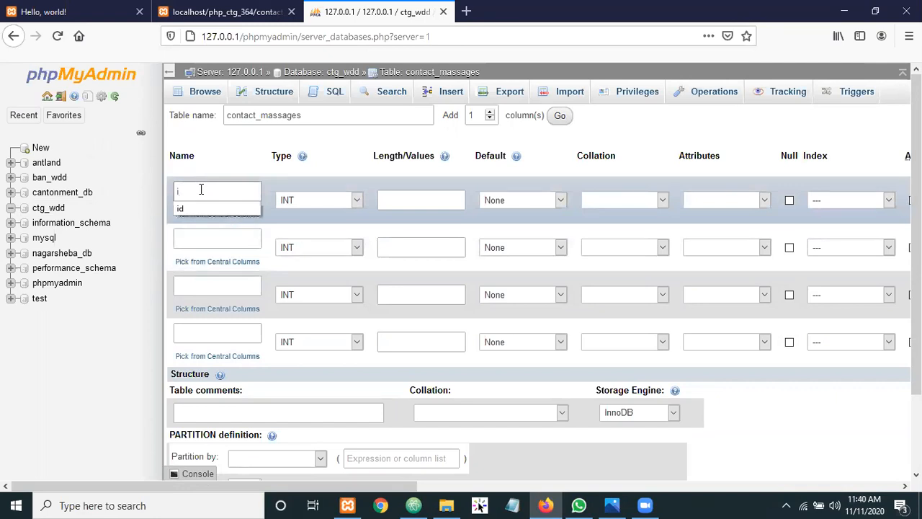
type("d")
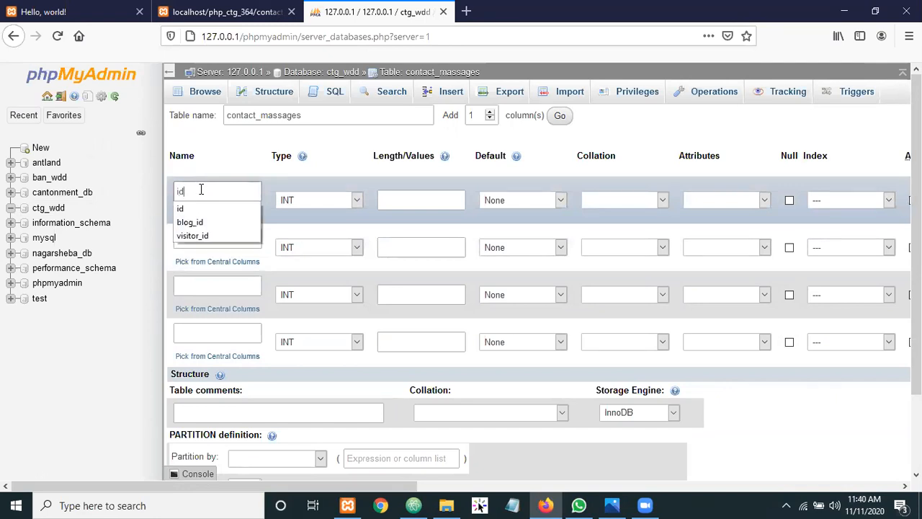
left_click(233, 156)
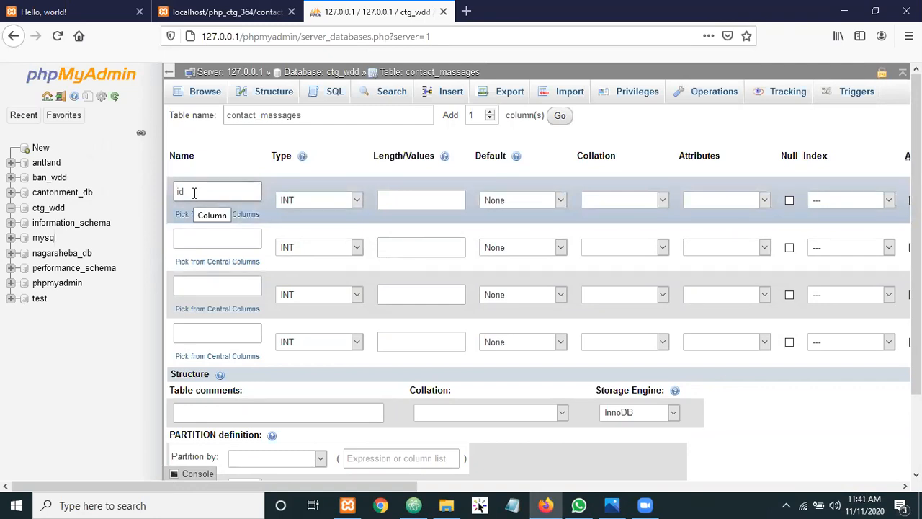
double_click(194, 192)
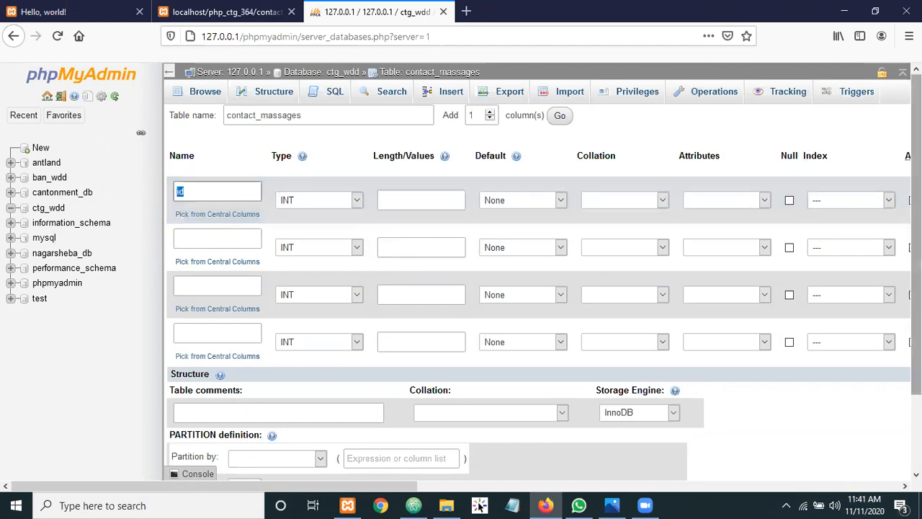
left_click(225, 152)
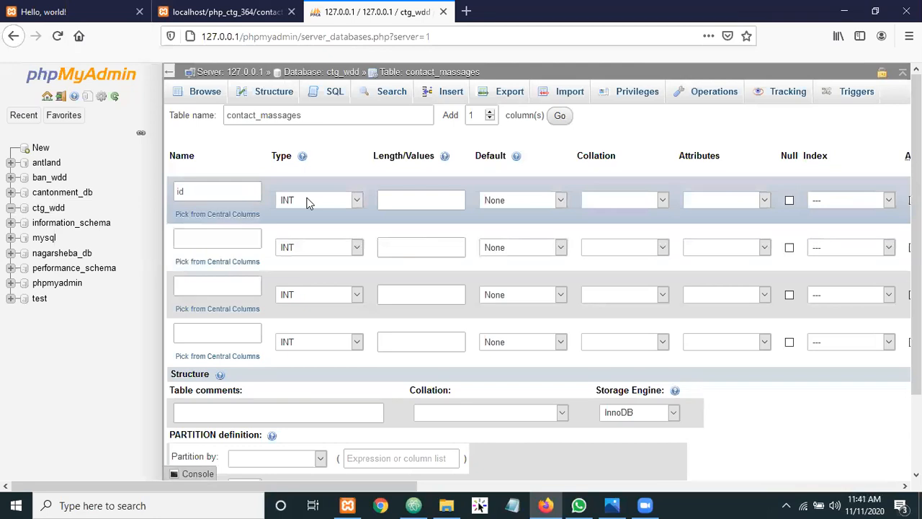
Keep INT as the id type and try trial length values 1 and 2
left_click(357, 201)
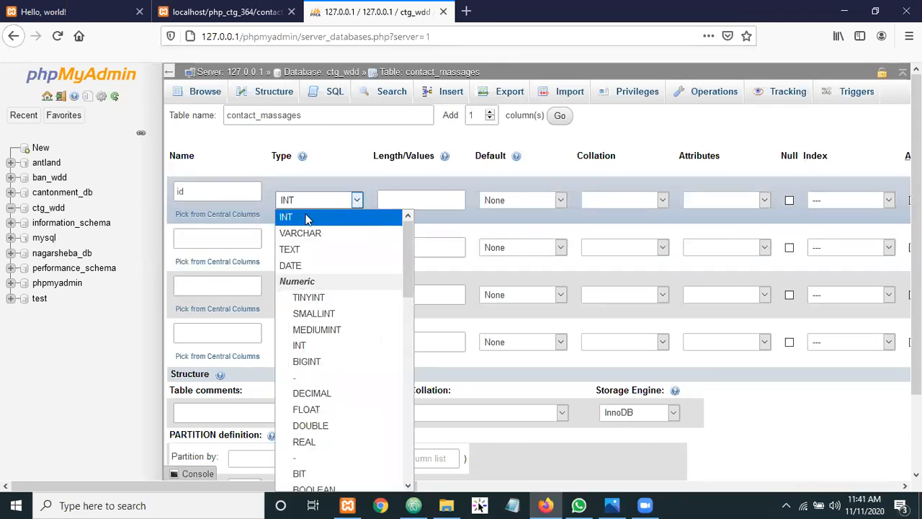
left_click(306, 218)
left_click(405, 203)
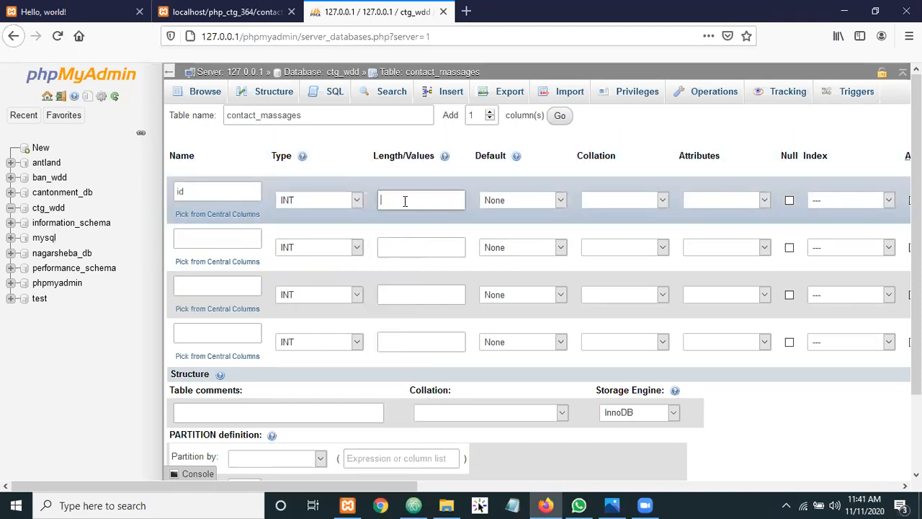
type("1")
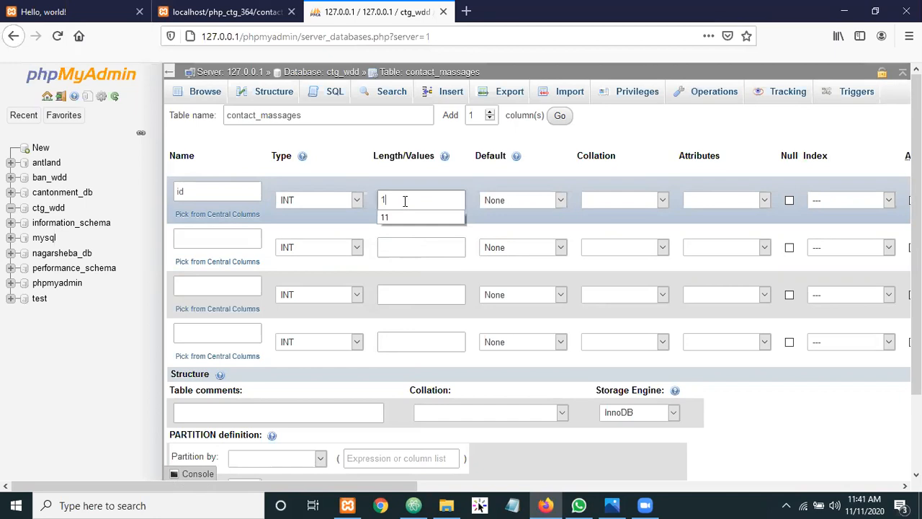
double_click(405, 201)
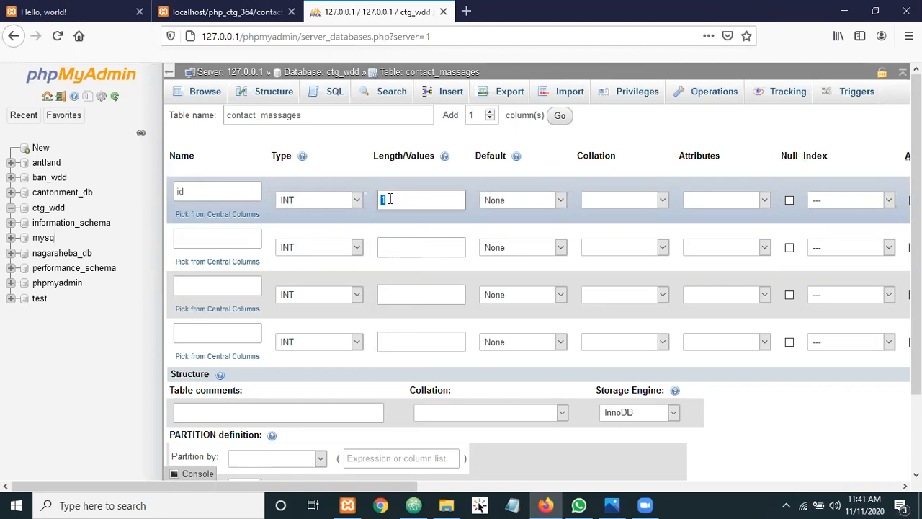
type("2")
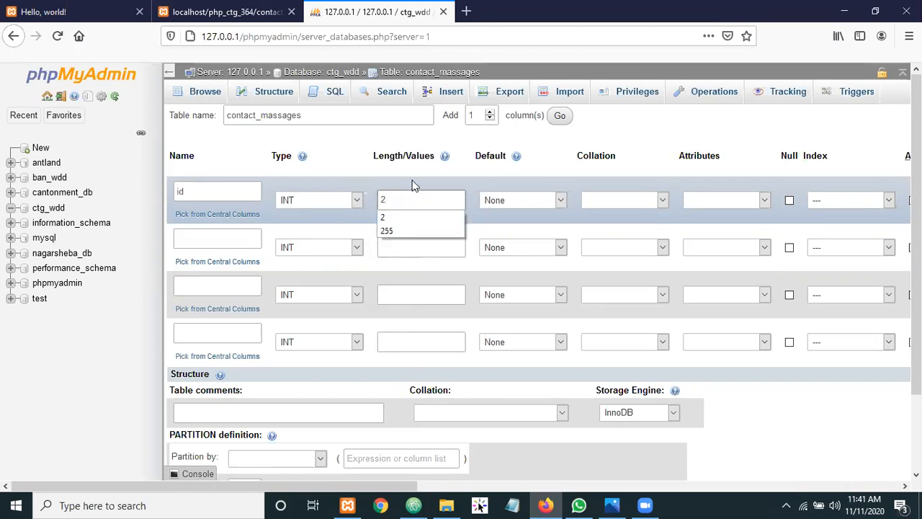
left_click(412, 185)
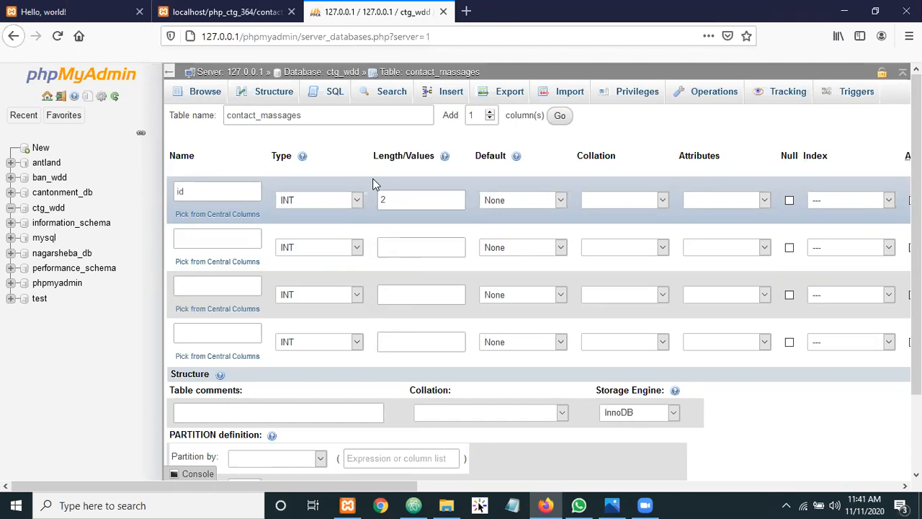
Clear the trial lengths 3 and 454467, and set the id length to 11
left_click(392, 199)
key("BackSpace")
type("3")
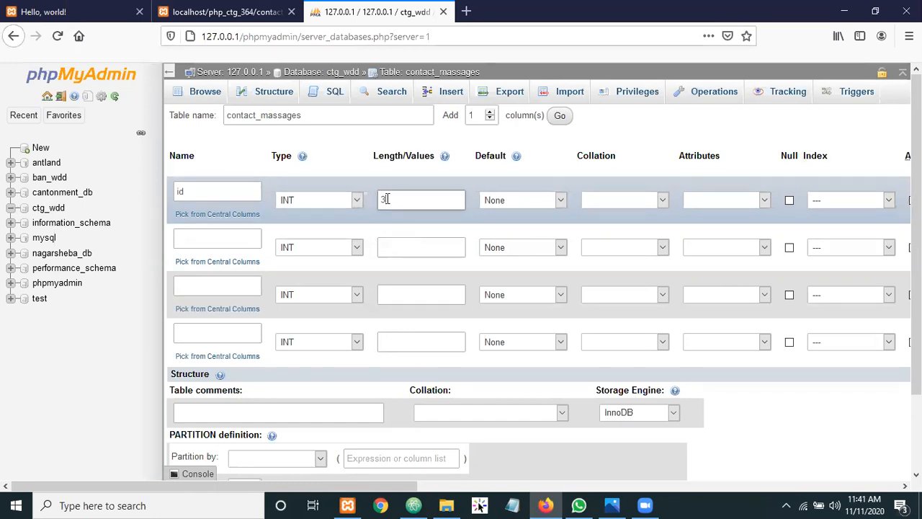
left_click_drag(389, 200, 373, 202)
key("BackSpace")
type("4")
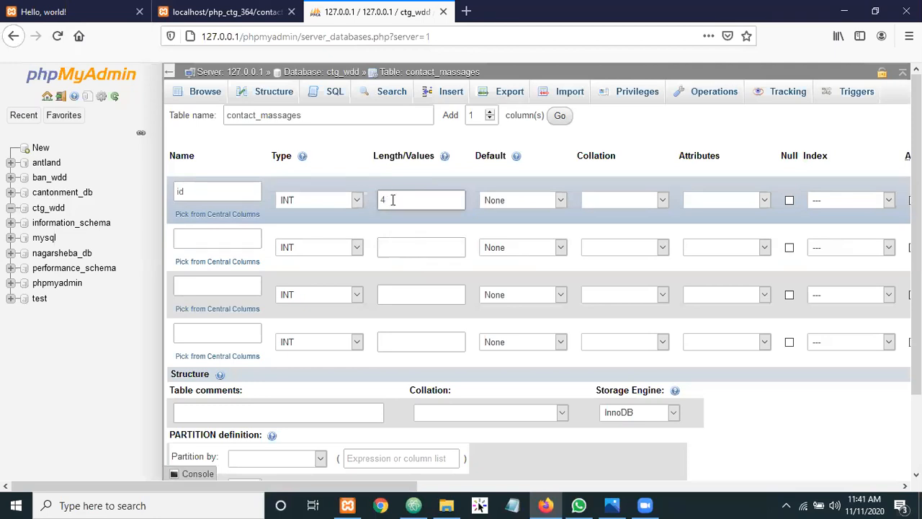
type("54467")
left_click_drag(435, 197, 371, 199)
key("BackSpace")
type("11")
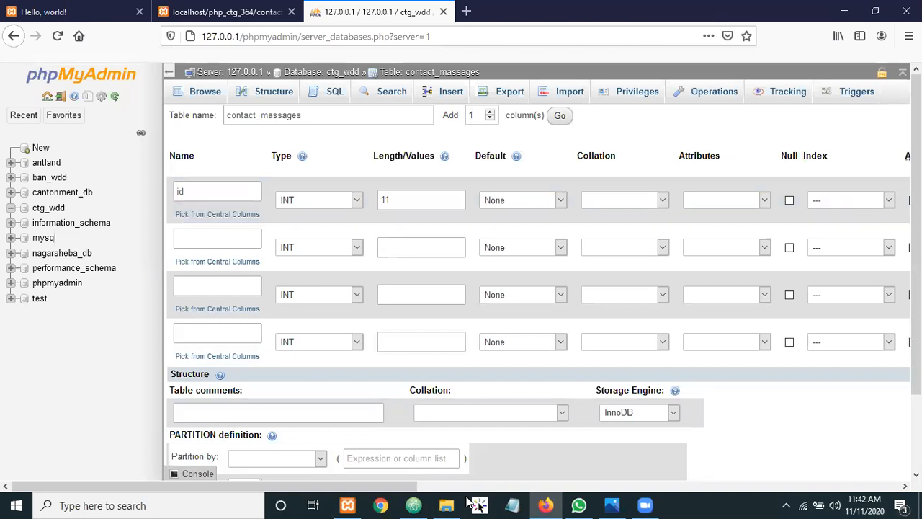
Tick A_I for id to make it an auto-increment PRIMARY key, then switch to Atom
left_click_drag(231, 498, 461, 502)
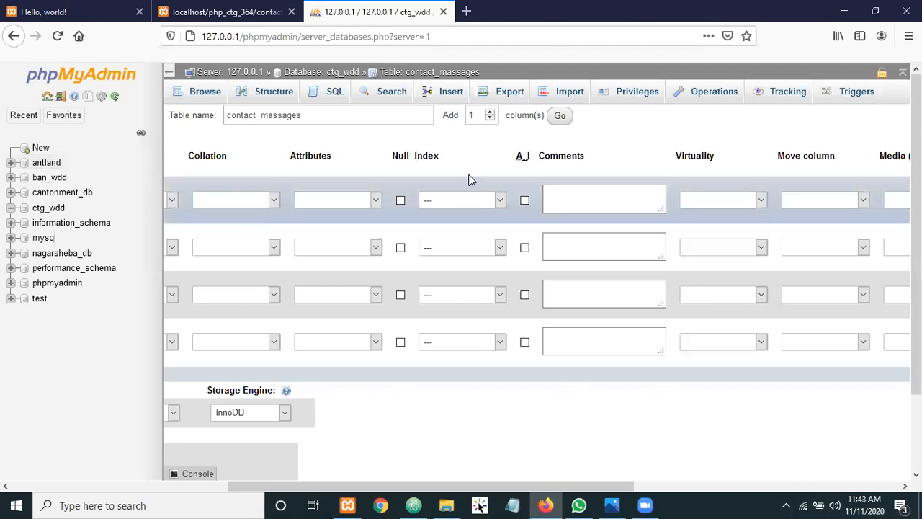
left_click(524, 200)
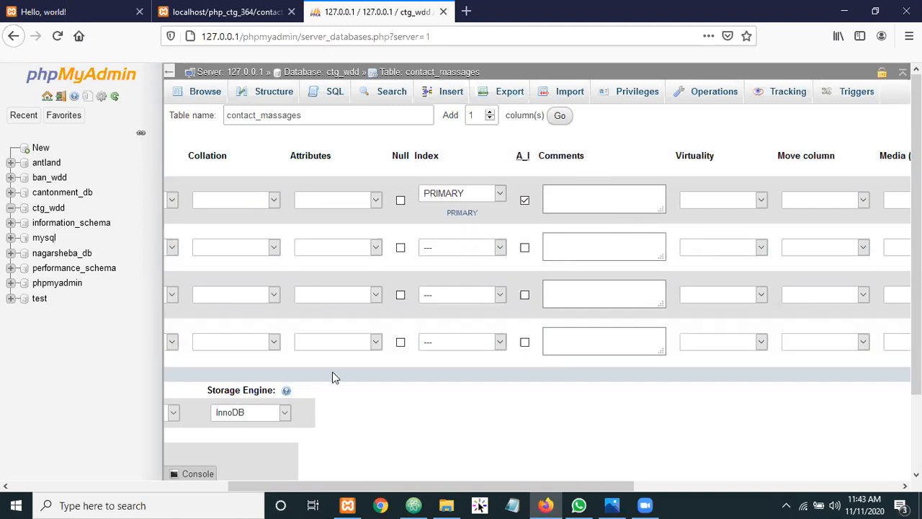
left_click_drag(420, 487, 173, 468)
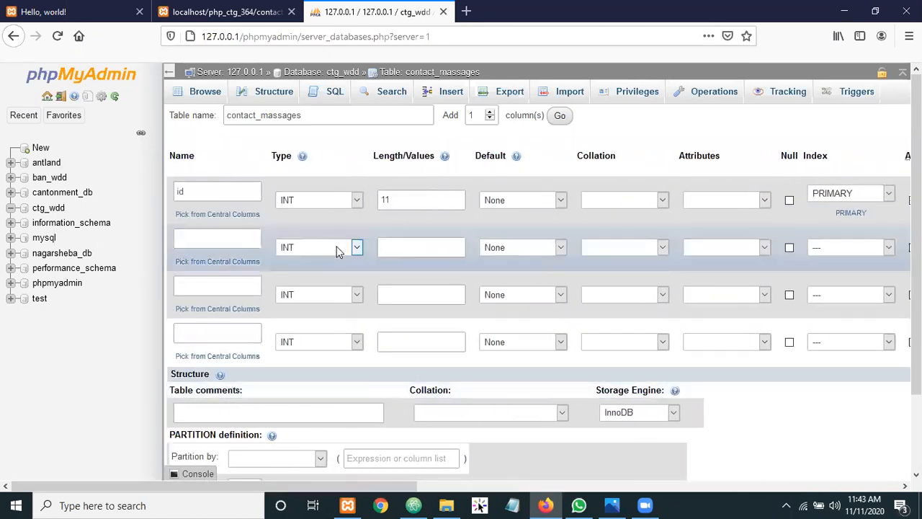
left_click(200, 240)
left_click(203, 333)
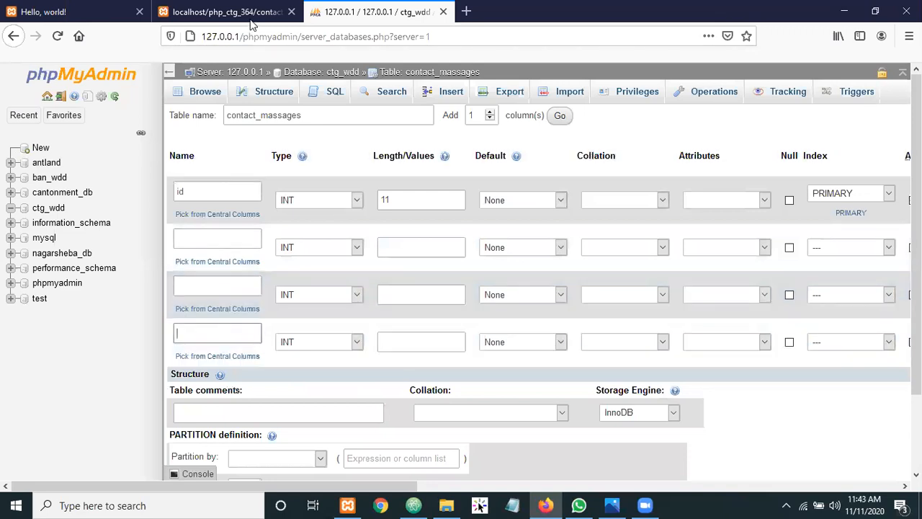
key("alt+Tab")
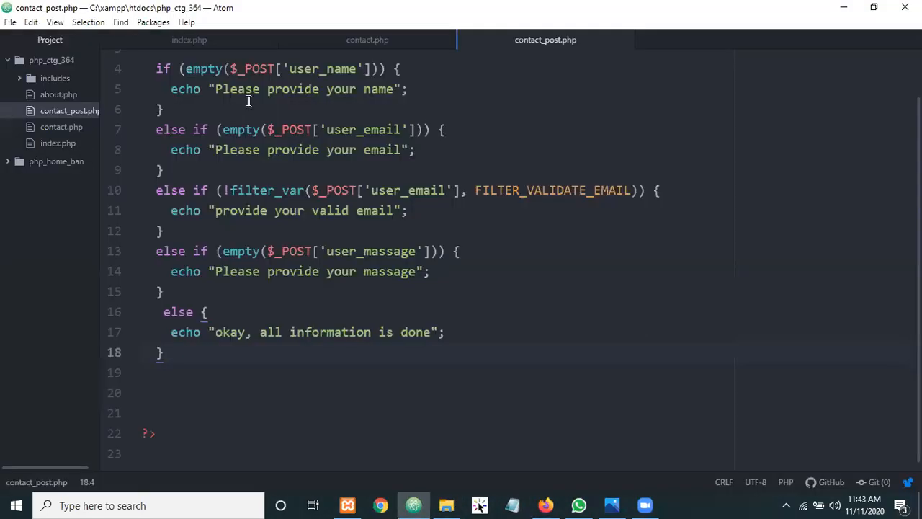
Copy user_name from contact.php in Atom into the second column's name
left_click(368, 40)
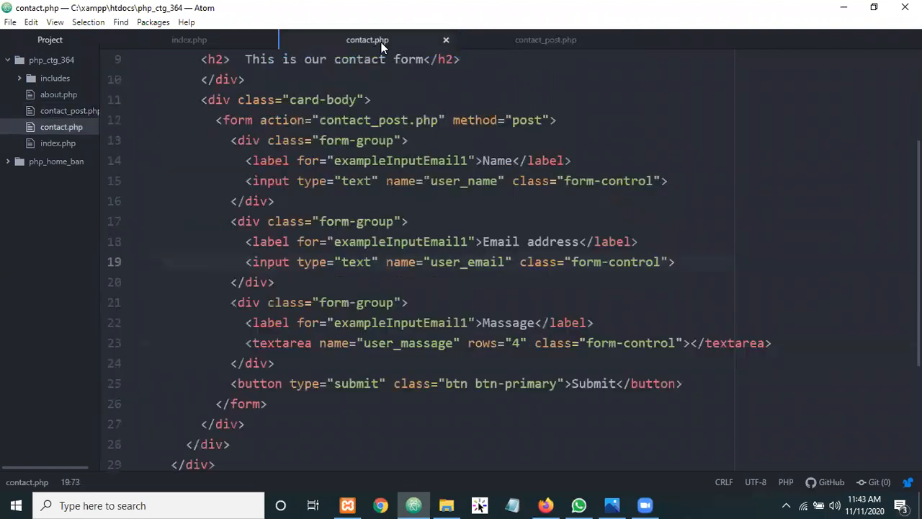
double_click(465, 183)
key("ctrl+c")
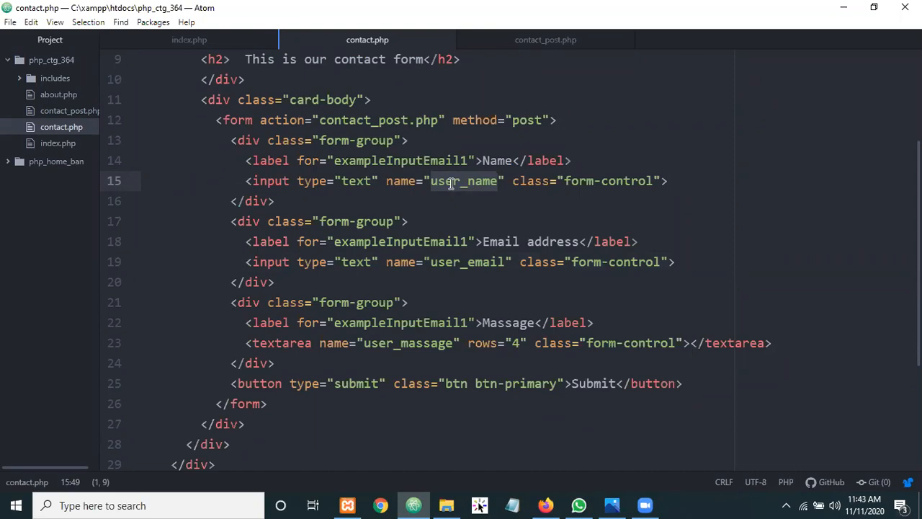
left_click(542, 504)
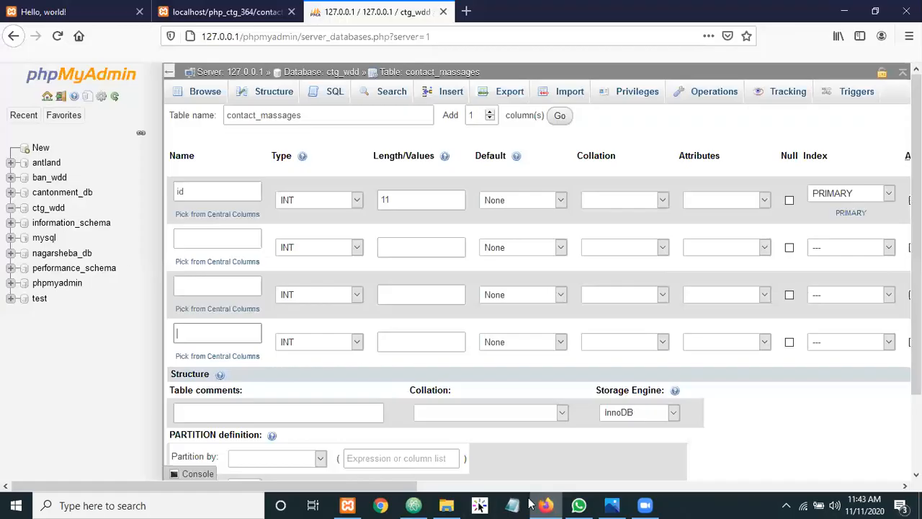
left_click(206, 241)
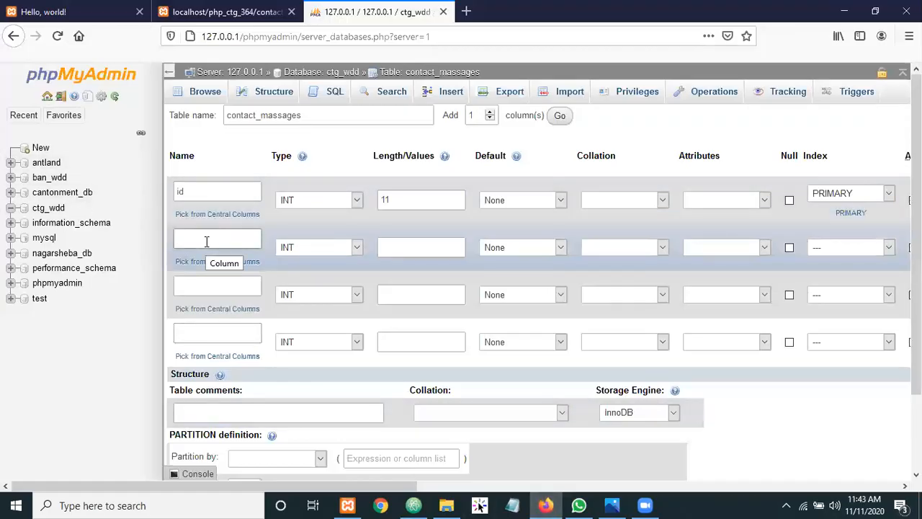
key("ctrl+v")
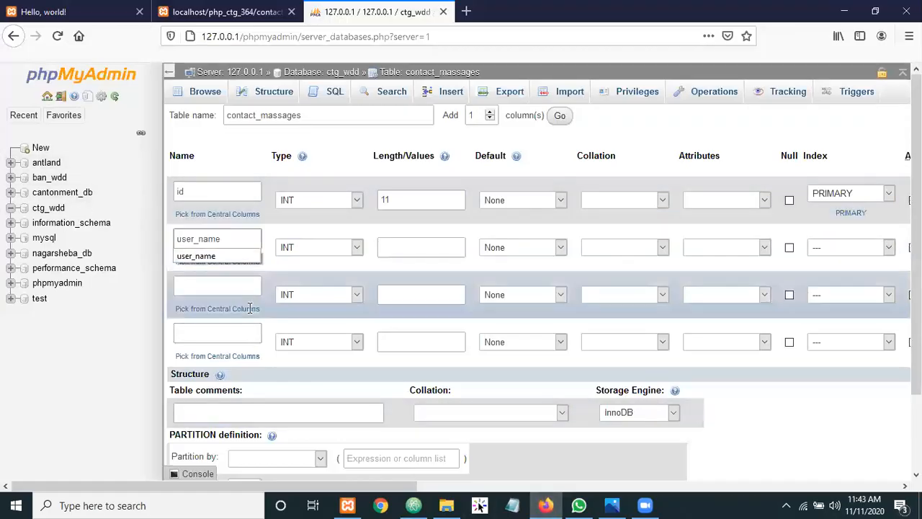
Copy user_email and user_massage from contact.php into the third and fourth column names
left_click(544, 504)
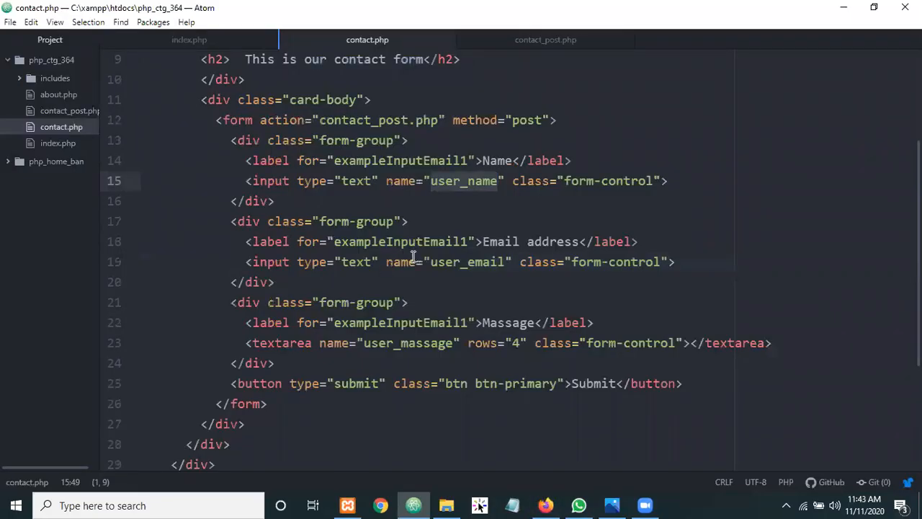
double_click(463, 263)
key("ctrl+c")
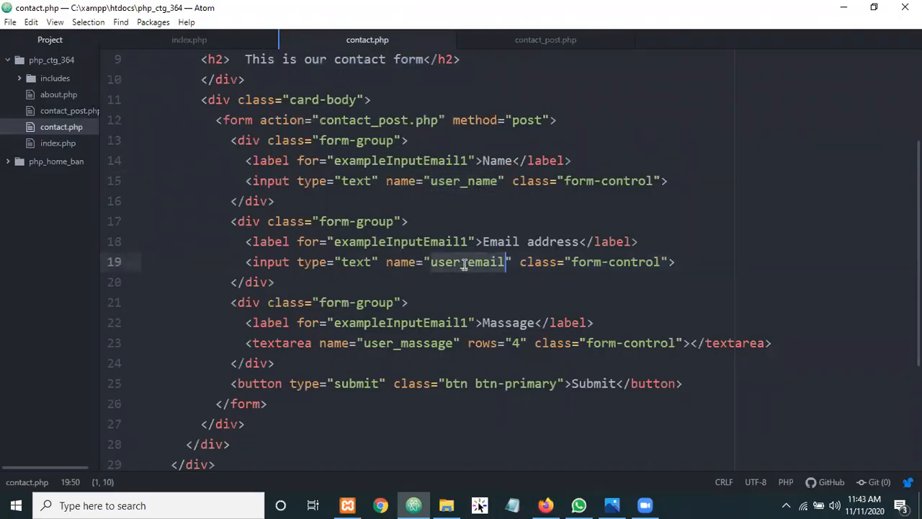
left_click(546, 505)
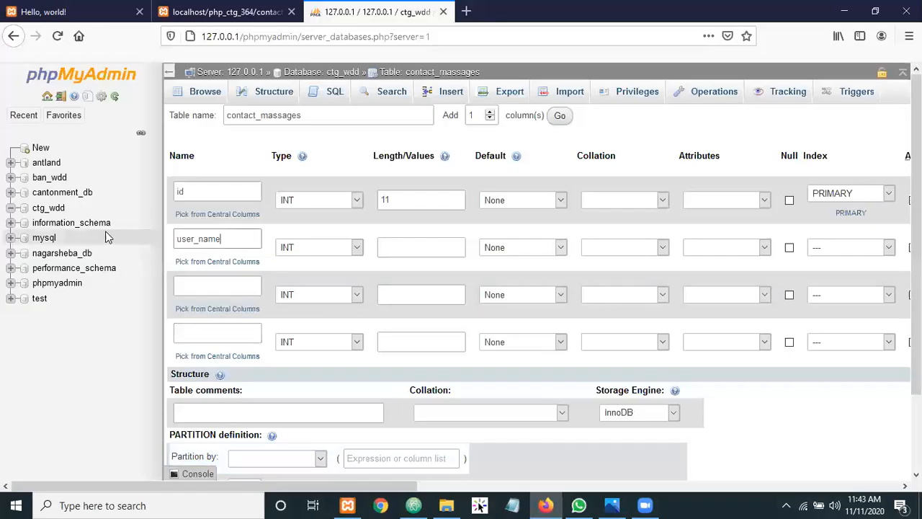
left_click(203, 286)
key("ctrl+v")
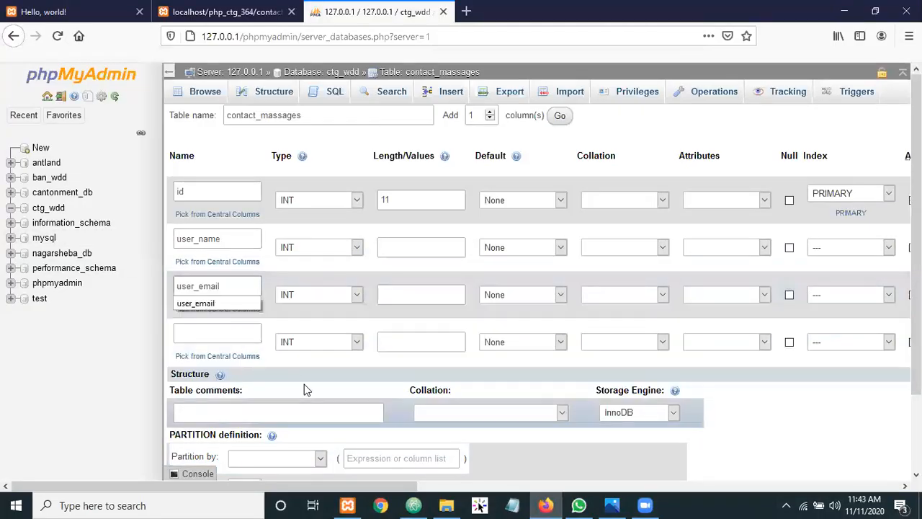
left_click(414, 505)
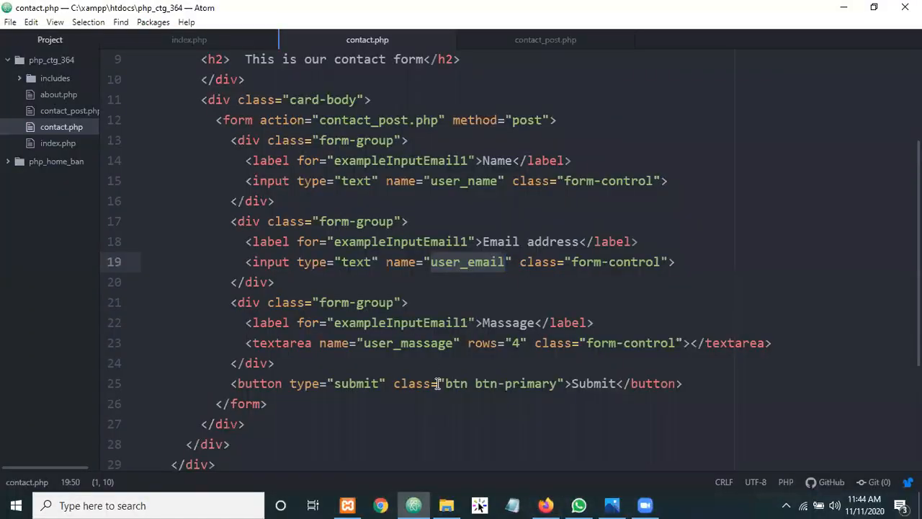
double_click(404, 343)
key("ctrl+c")
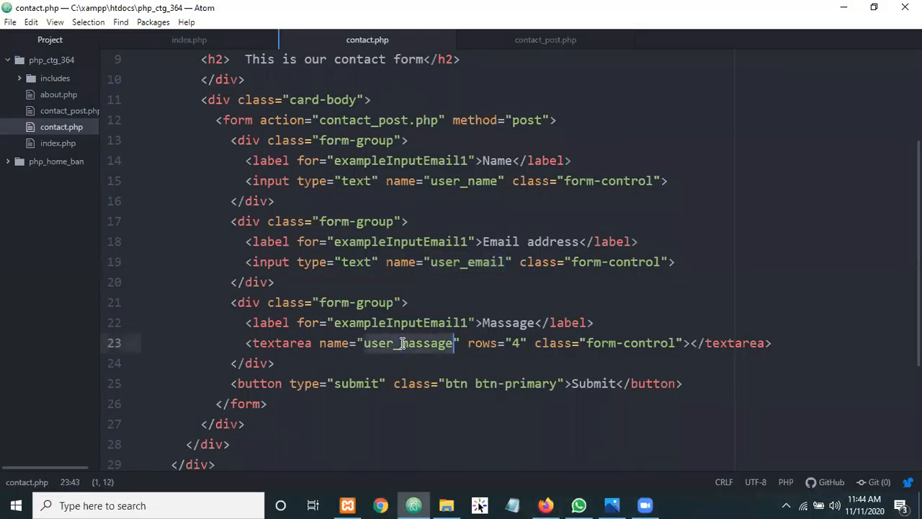
left_click(545, 505)
left_click(212, 328)
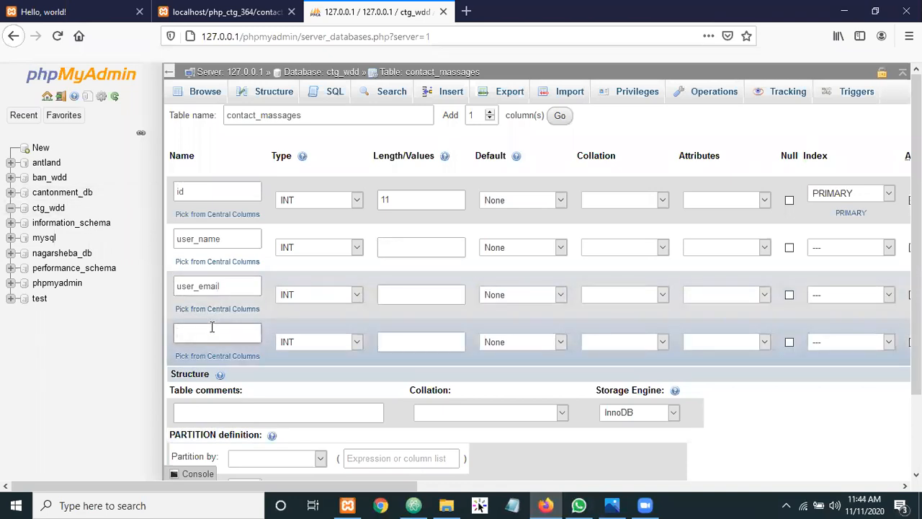
key("ctrl+v")
left_click(133, 318)
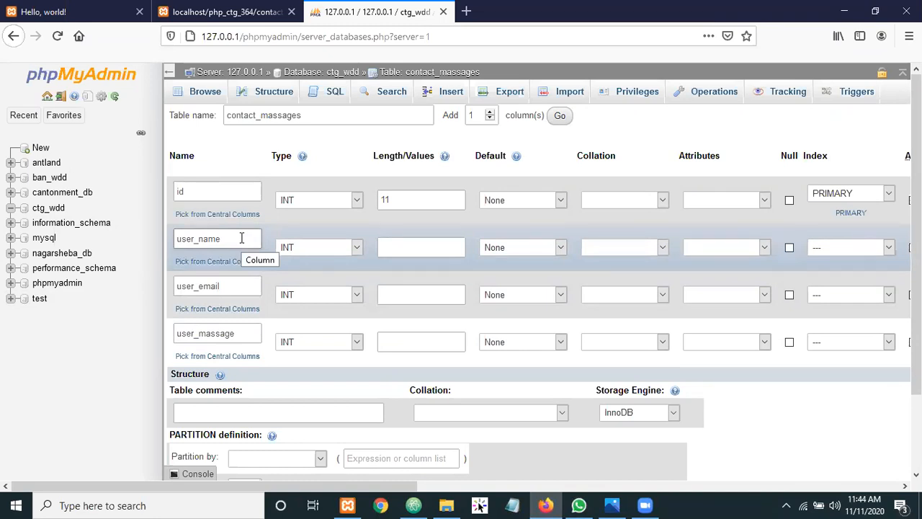
Make user_name a VARCHAR column with length 50
left_click(356, 248)
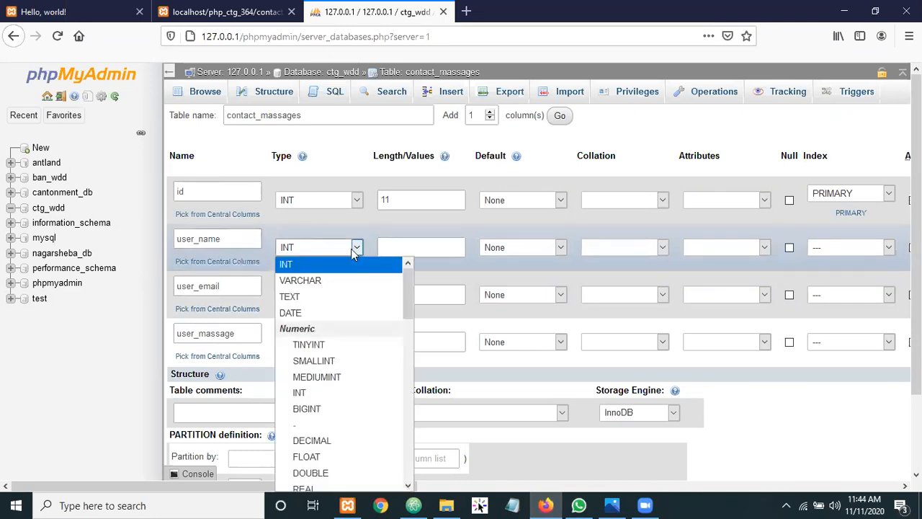
left_click(315, 282)
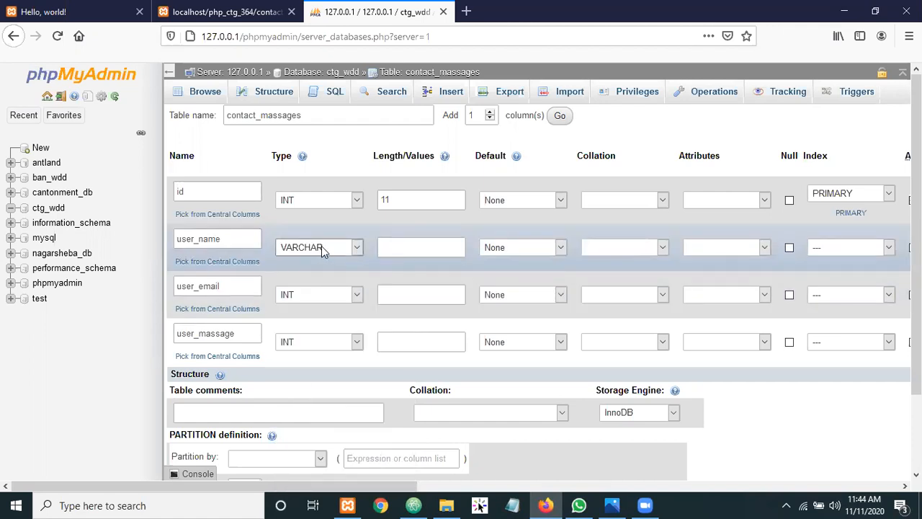
left_click(398, 247)
type("50")
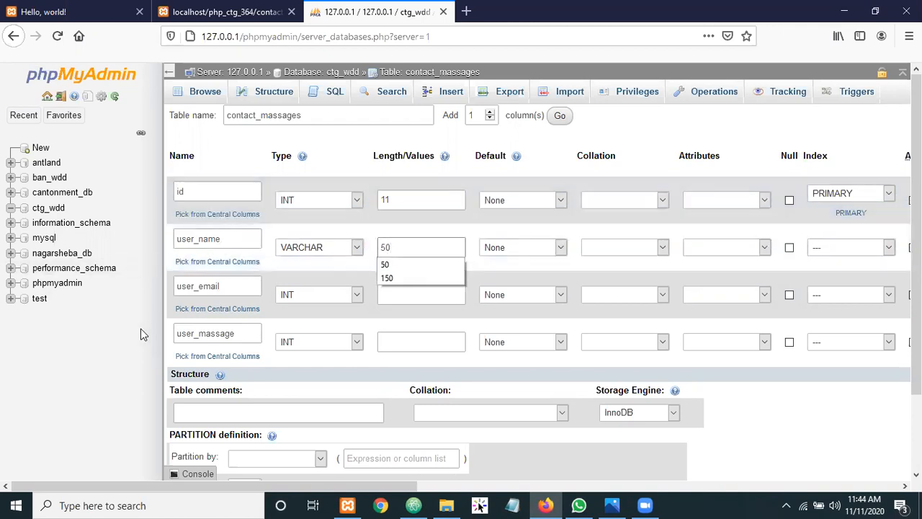
left_click(141, 333)
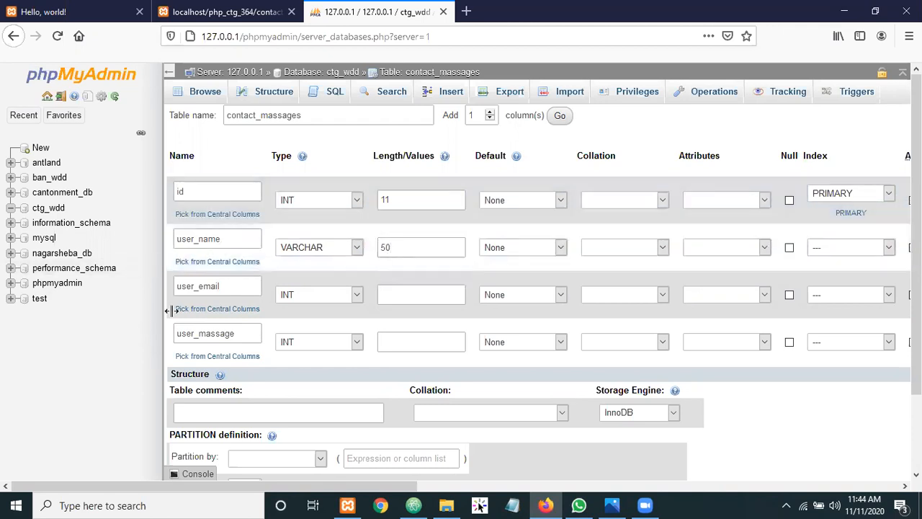
double_click(400, 247)
left_click(412, 247)
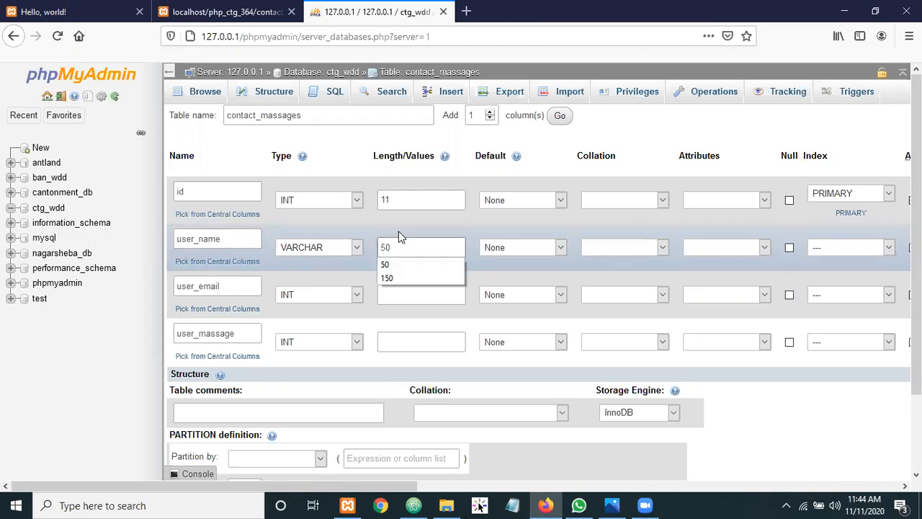
left_click(124, 328)
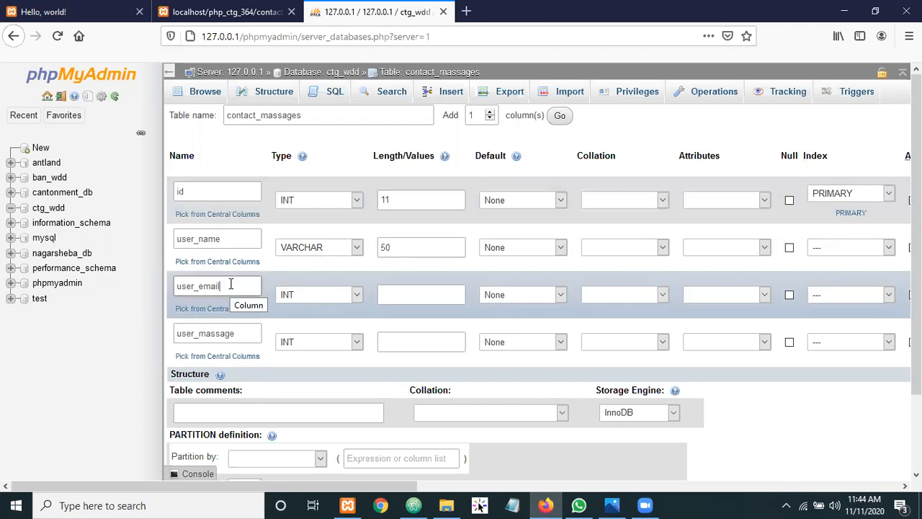
Make user_email a VARCHAR column with length 100
left_click(357, 295)
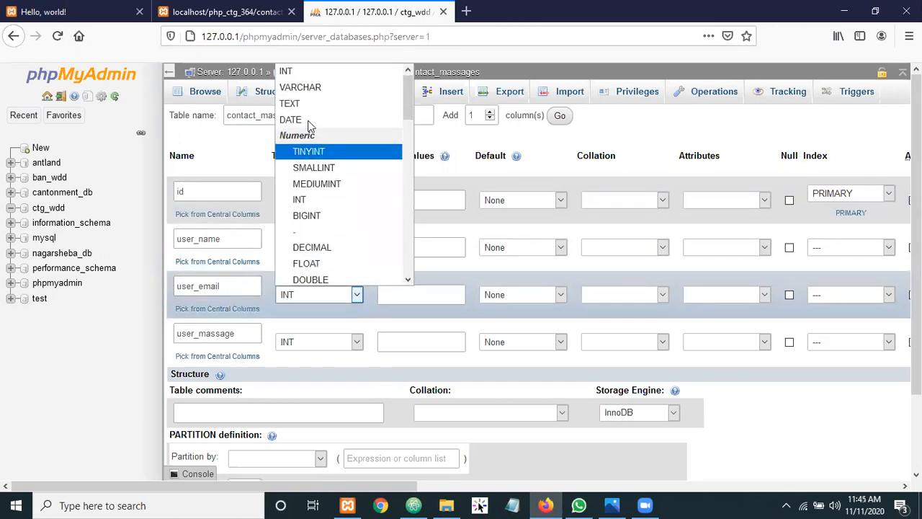
left_click(301, 91)
left_click(415, 294)
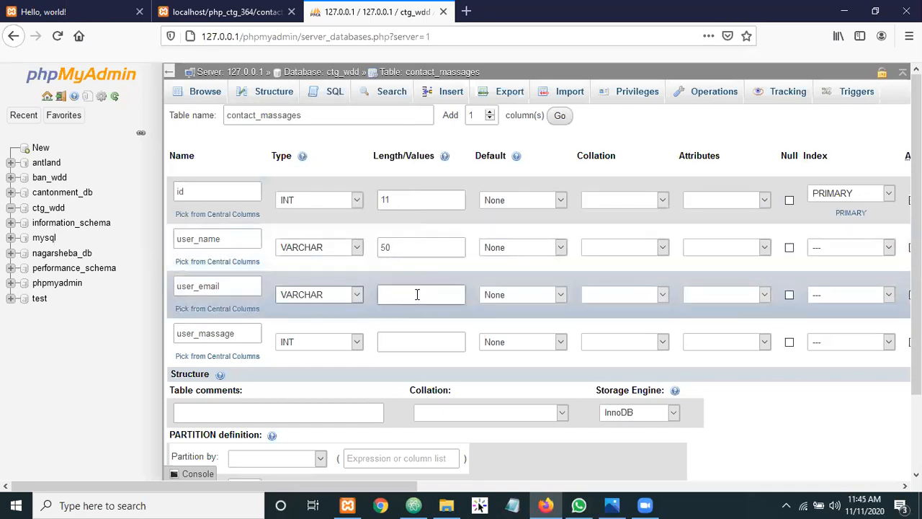
type("50")
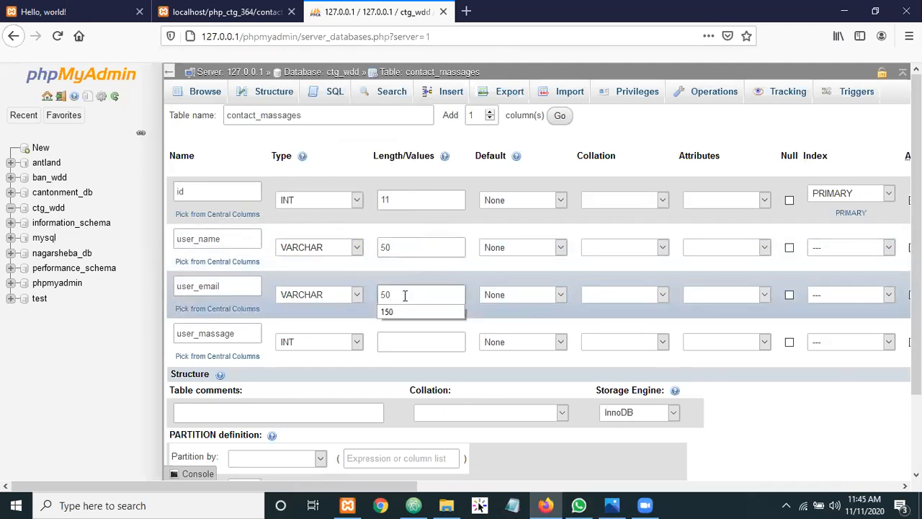
key("BackSpace")
key("BackSpace")
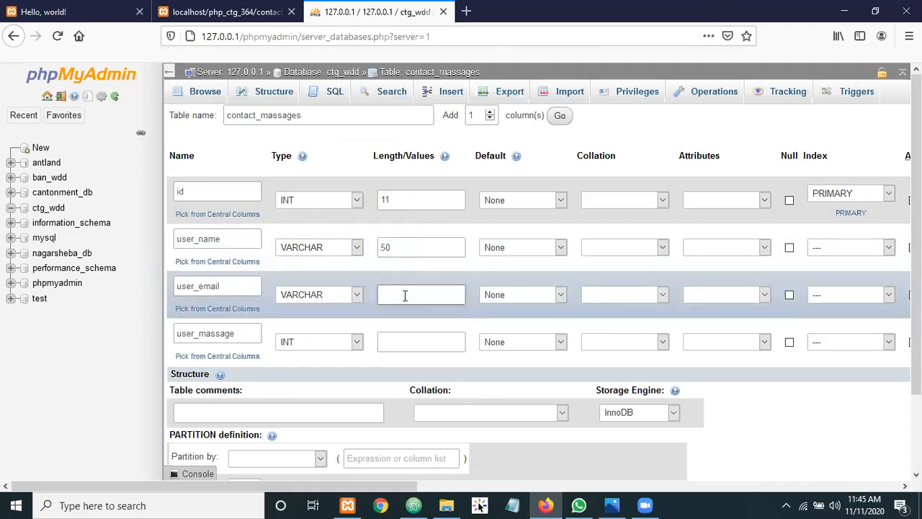
type("100")
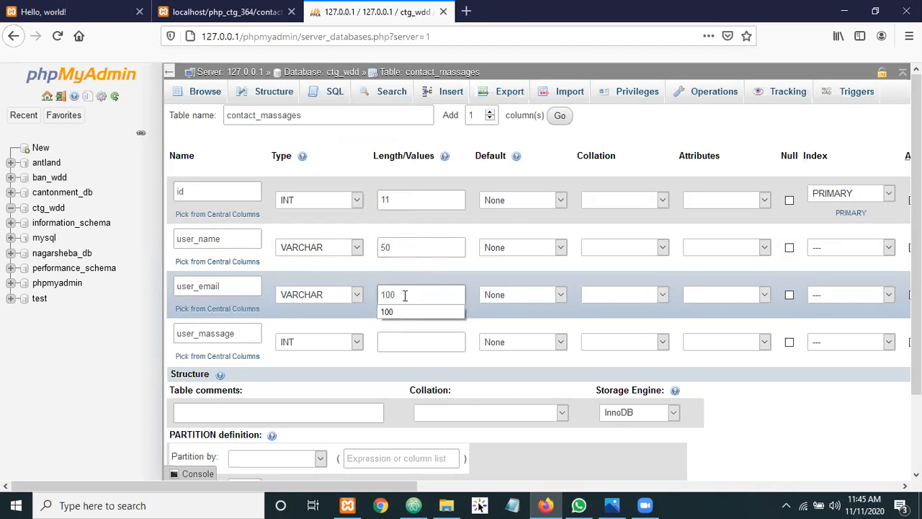
left_click(428, 266)
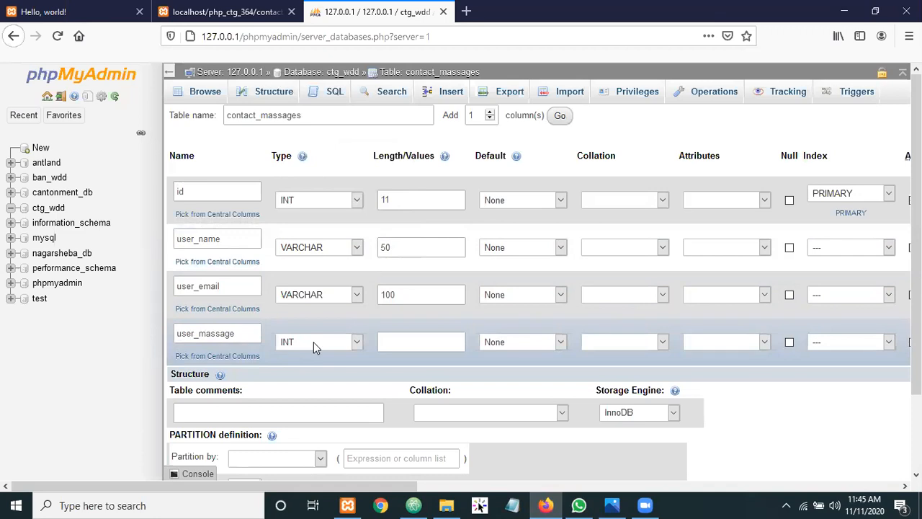
Change user_massage from VARCHAR to TEXT in the String types, leaving its length blank
left_click(358, 342)
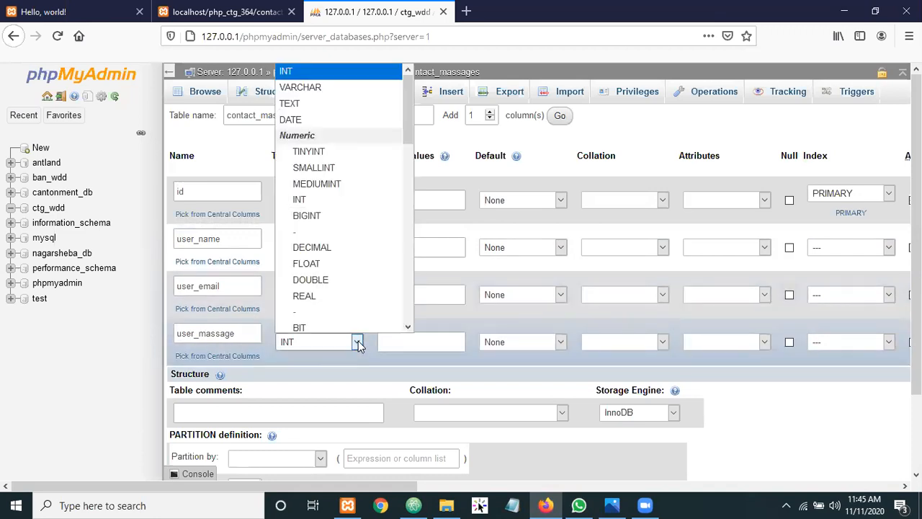
left_click(291, 88)
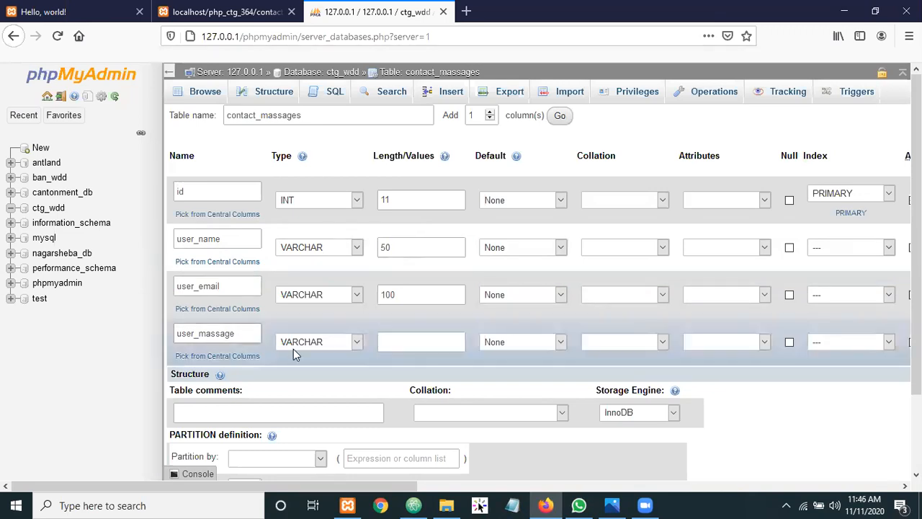
left_click(357, 342)
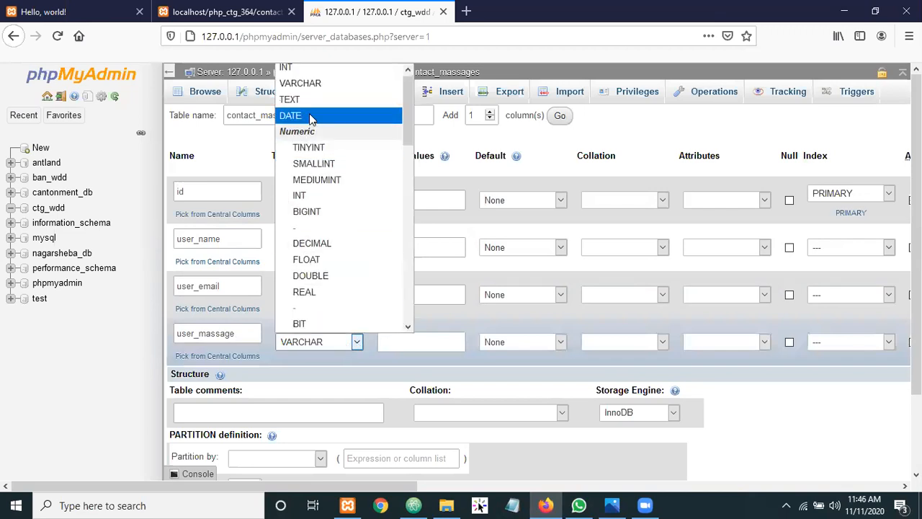
scroll(311, 278, "down", 4)
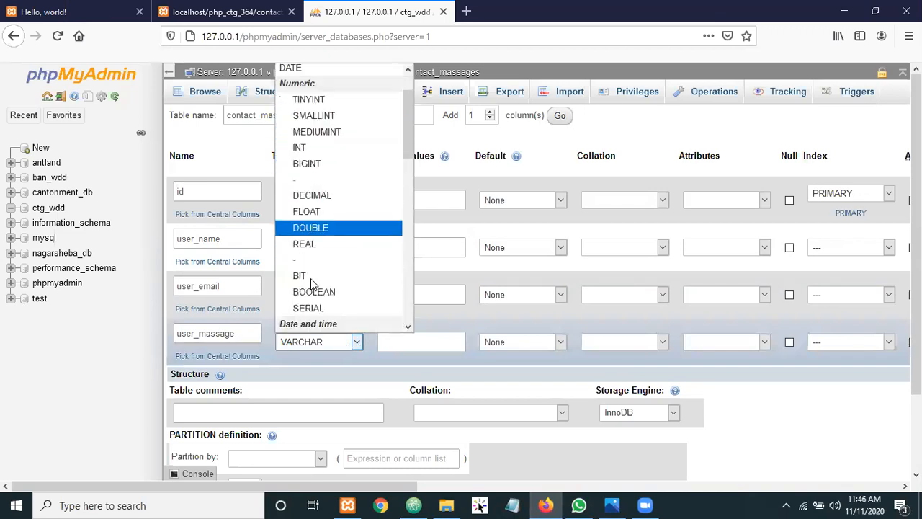
scroll(318, 196, "down", 4)
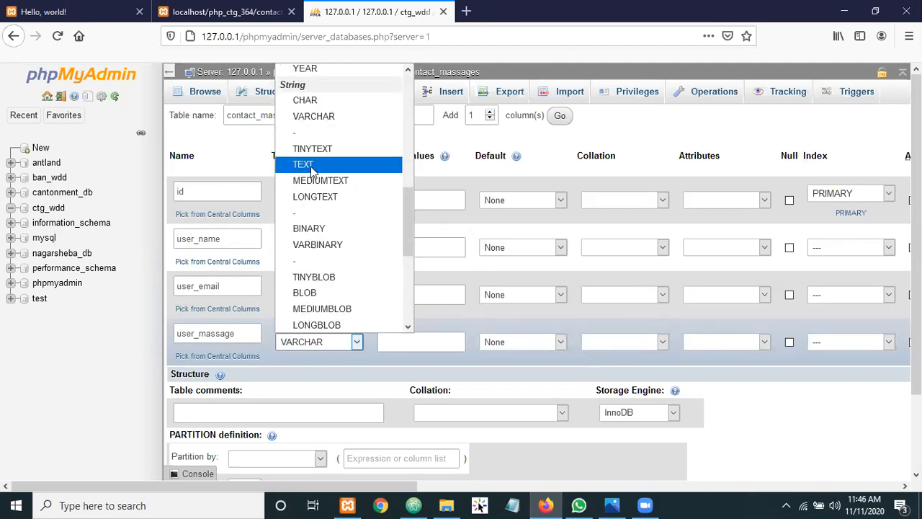
left_click(311, 170)
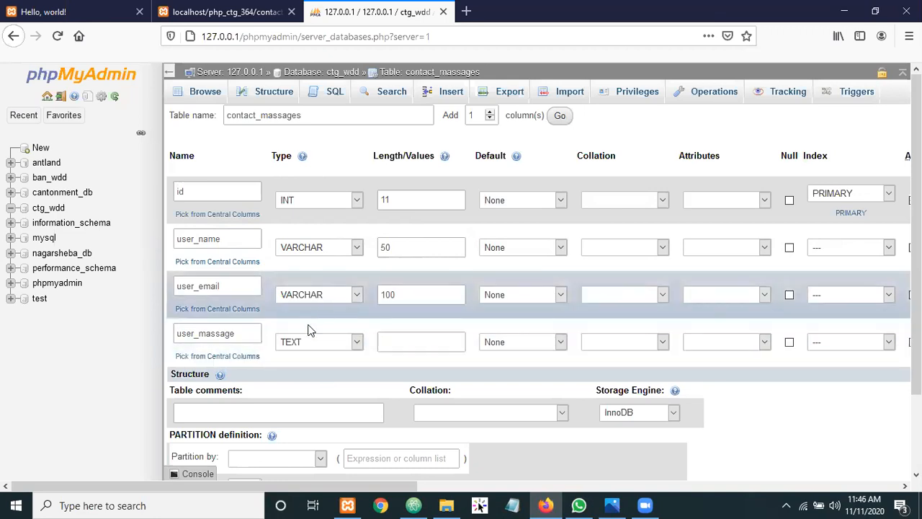
left_click(394, 338)
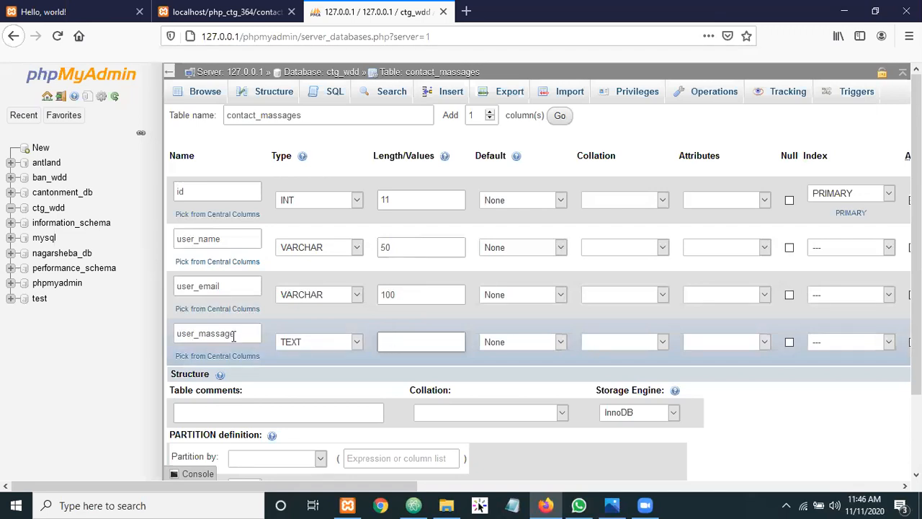
left_click(94, 336)
left_click(454, 339)
left_click(113, 330)
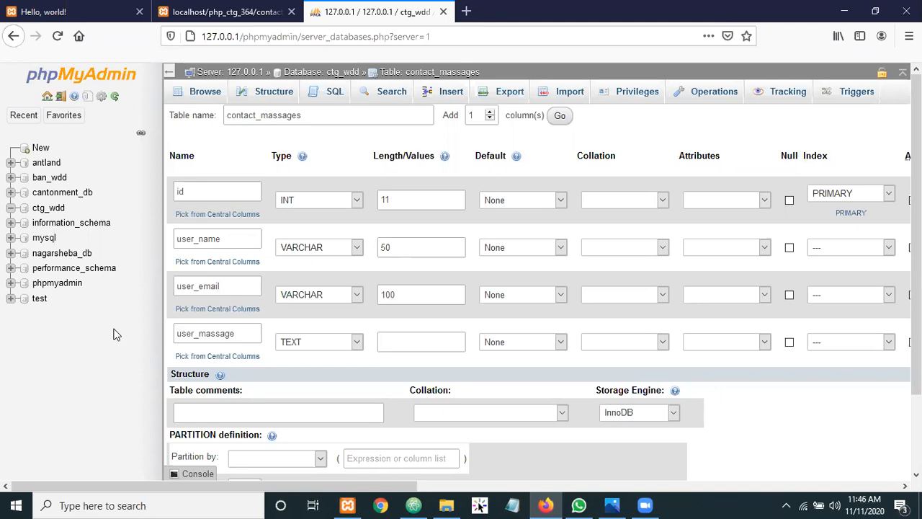
Save contact_massages with its id, user_name, user_email and user_massage columns
left_click(410, 341)
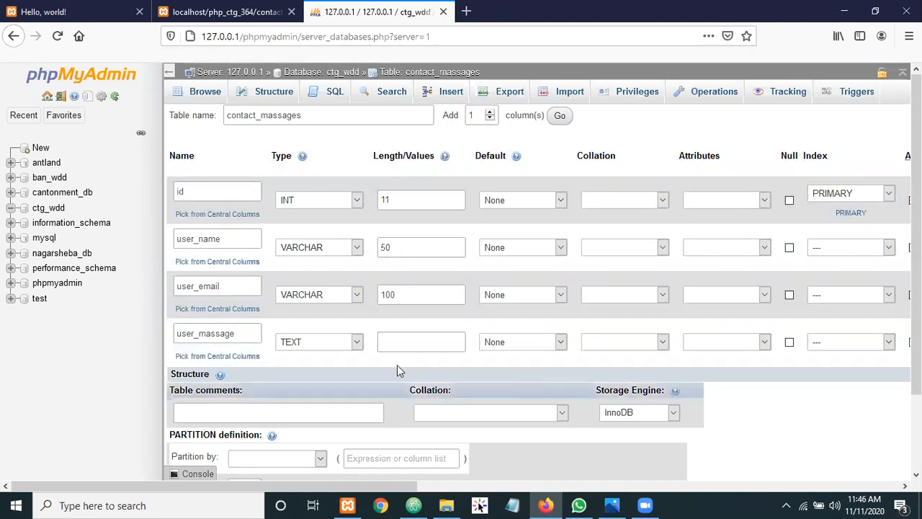
scroll(435, 260, "down", 2)
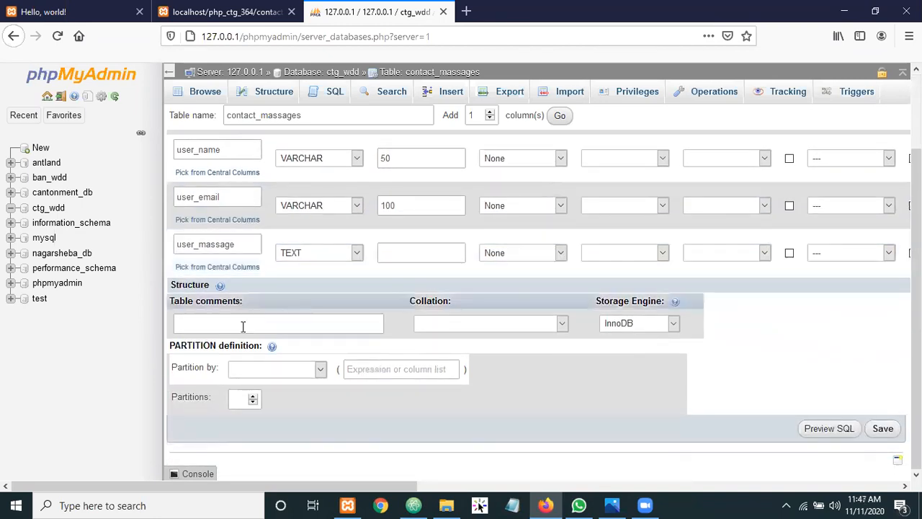
left_click(884, 429)
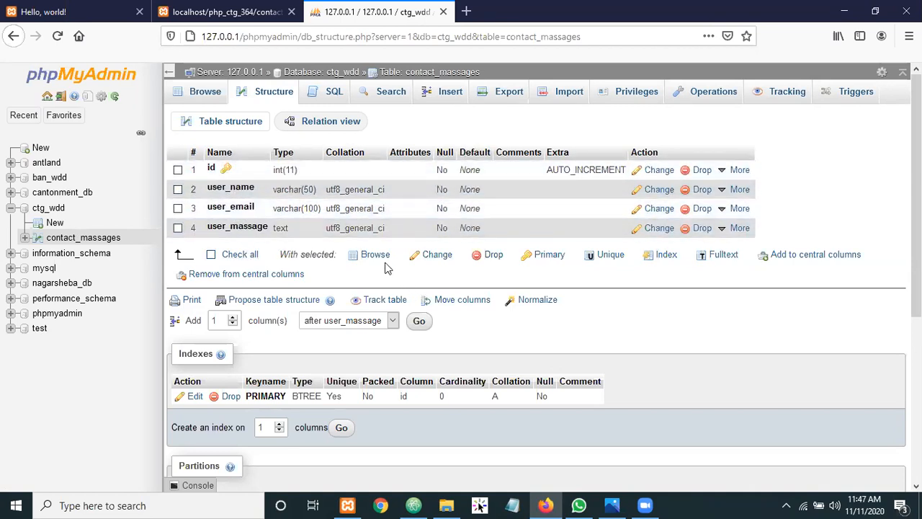
Browse contact_massages to see zero rows under its four column headers
left_click(208, 95)
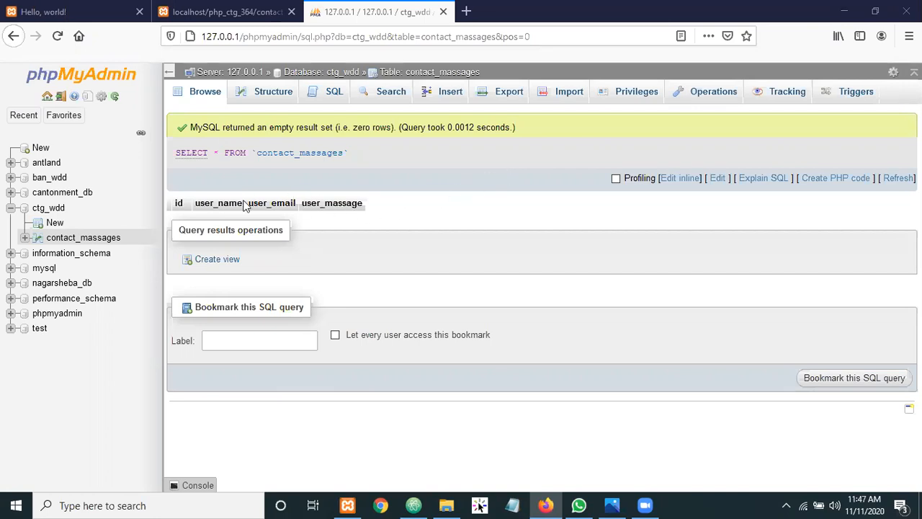
left_click_drag(214, 204, 341, 204)
double_click(340, 204)
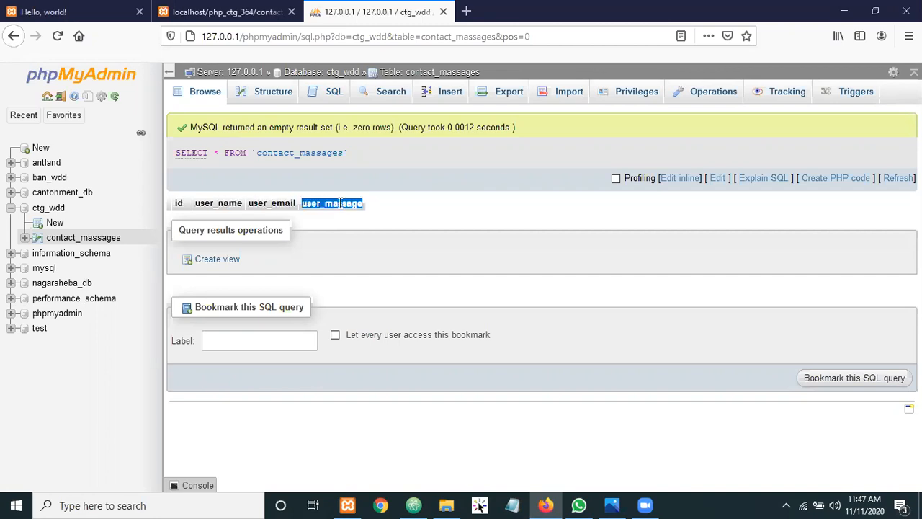
double_click(324, 204)
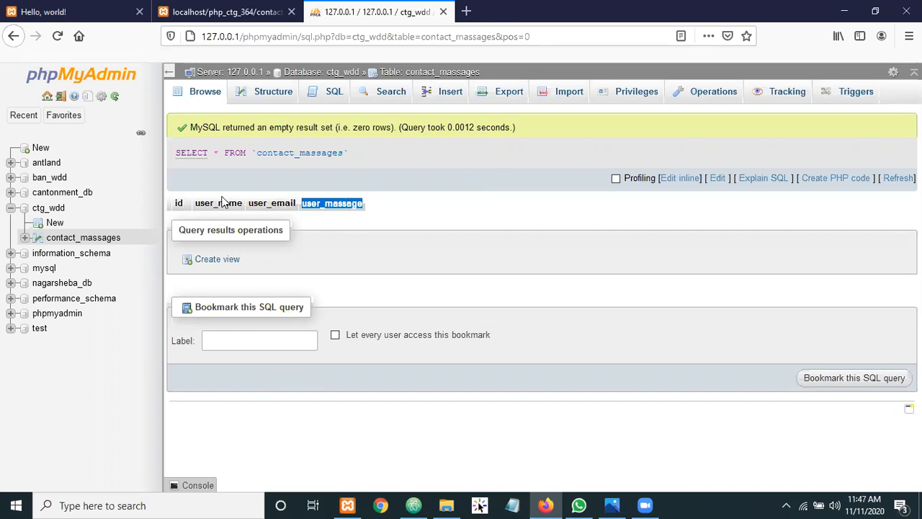
left_click(386, 210)
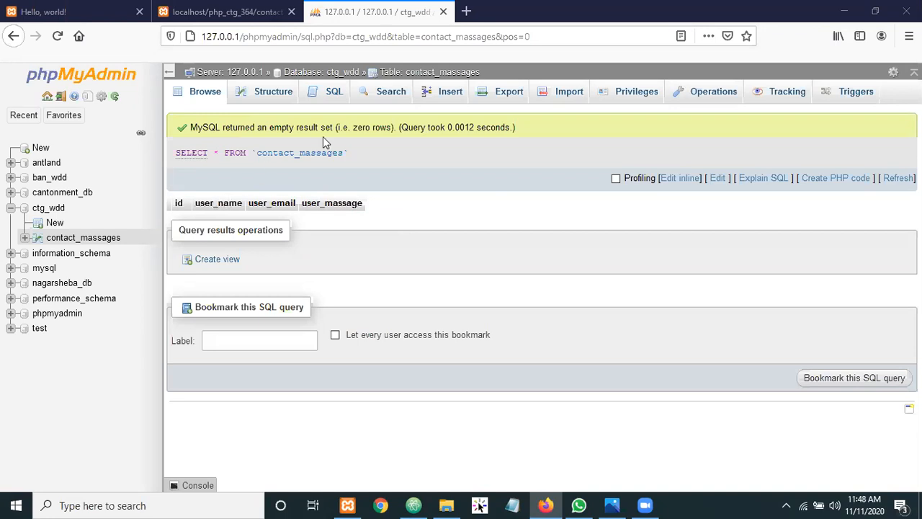
left_click(24, 115)
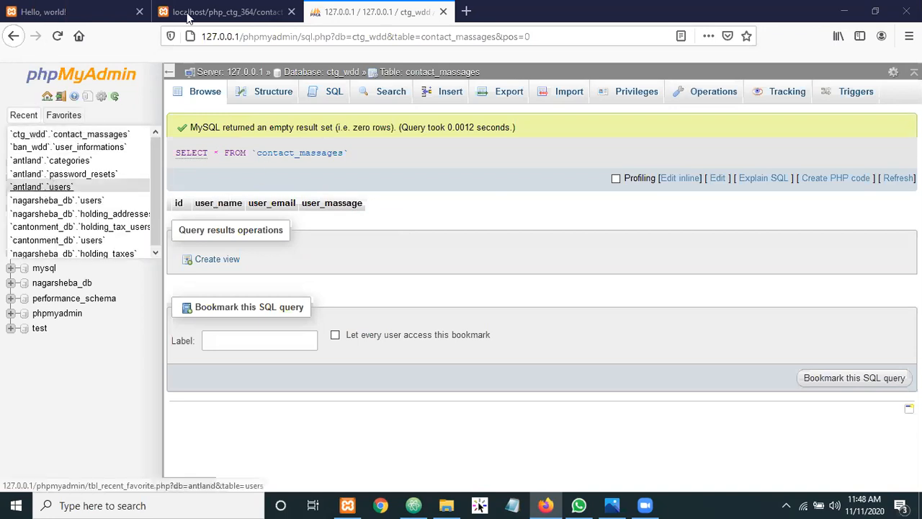
left_click(212, 75)
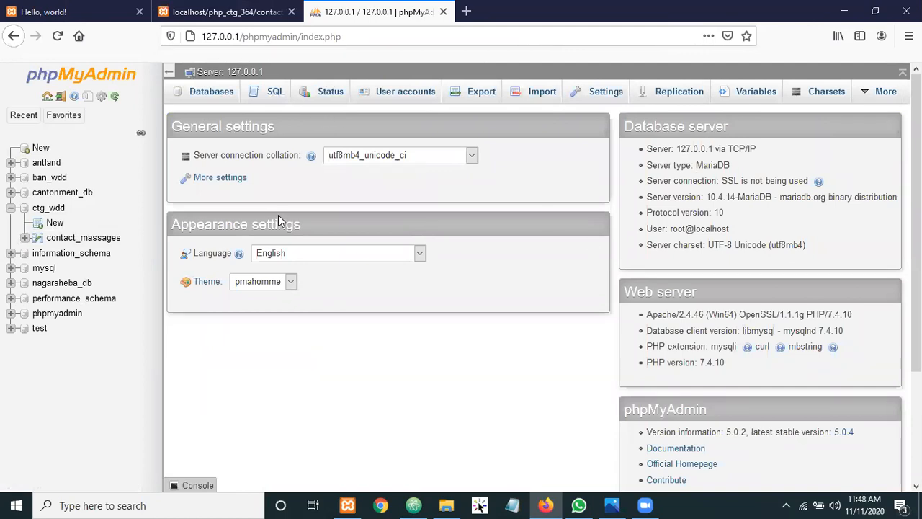
left_click(202, 95)
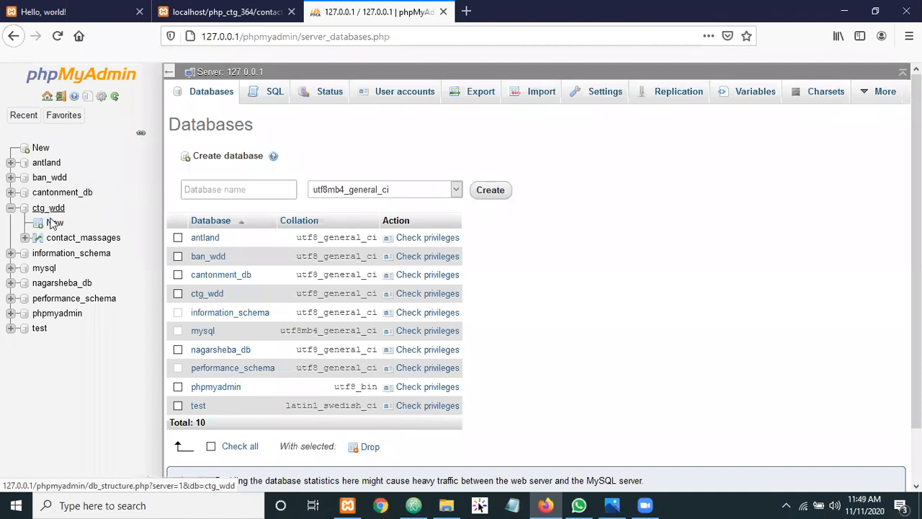
left_click(62, 243)
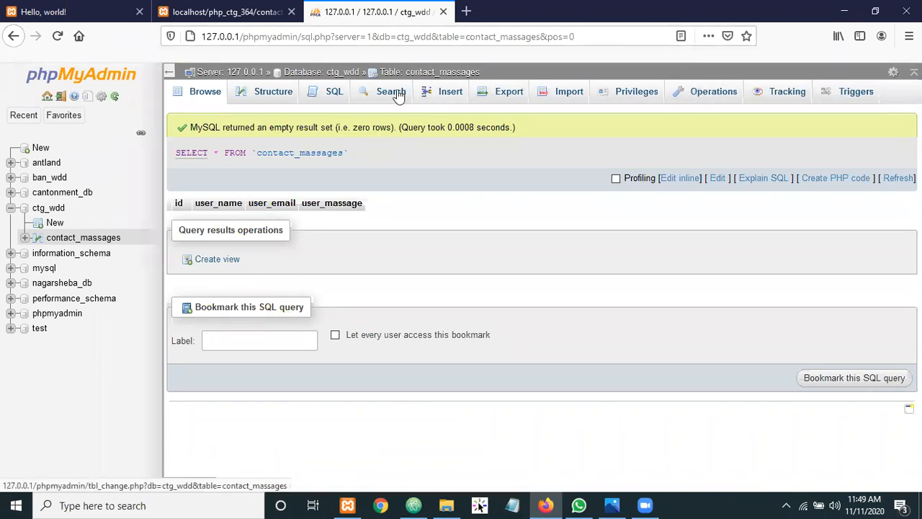
left_click(703, 99)
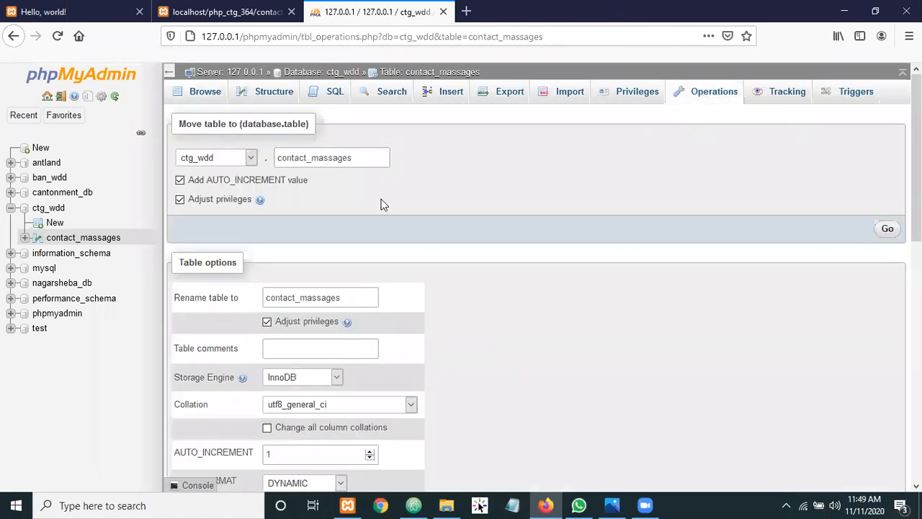
Check Browse and Structure to confirm contact_massages is empty, then go to Insert
scroll(383, 205, "down", 10)
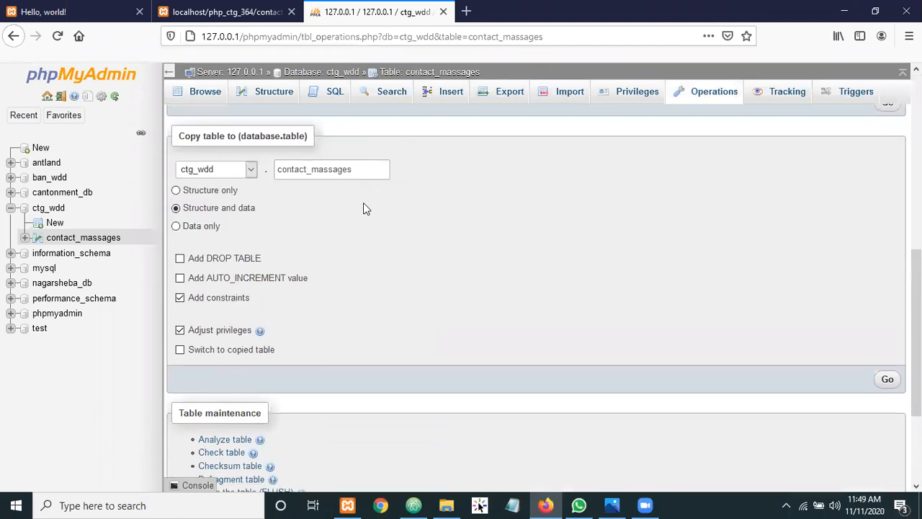
scroll(360, 206, "down", 4)
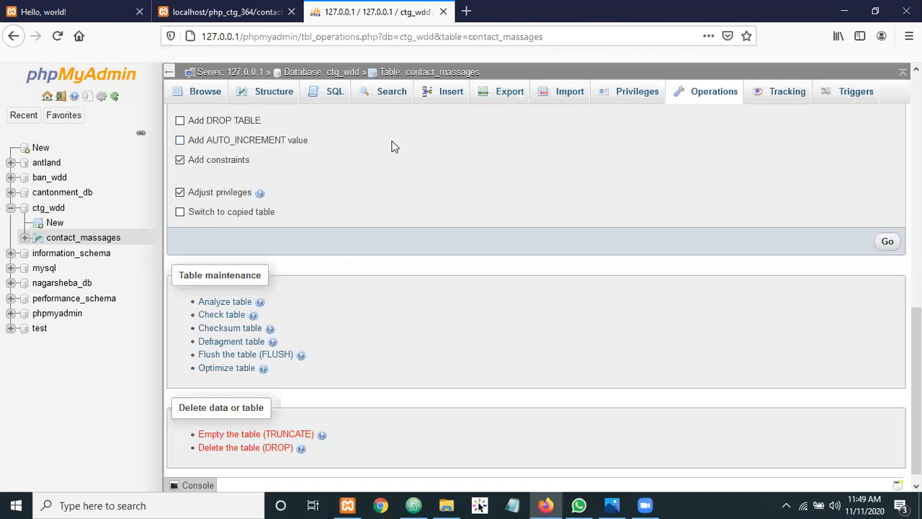
scroll(360, 144, "down", 1)
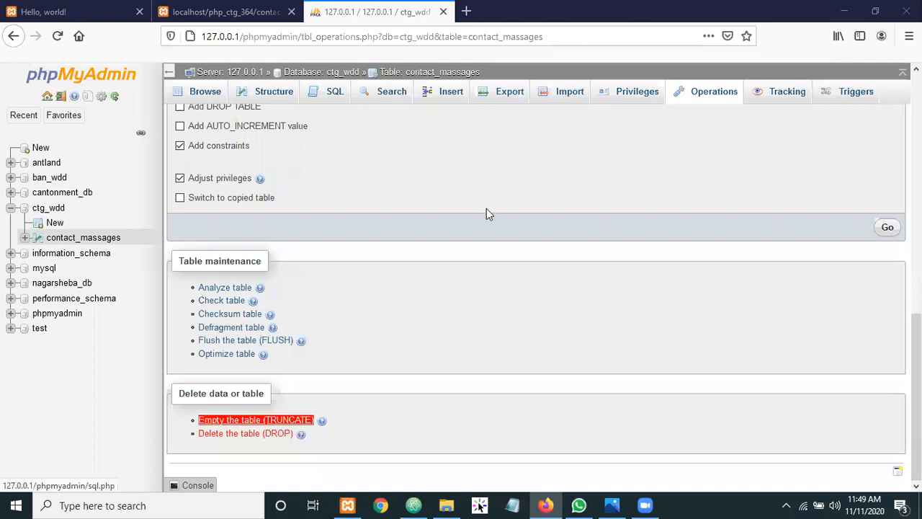
left_click(209, 95)
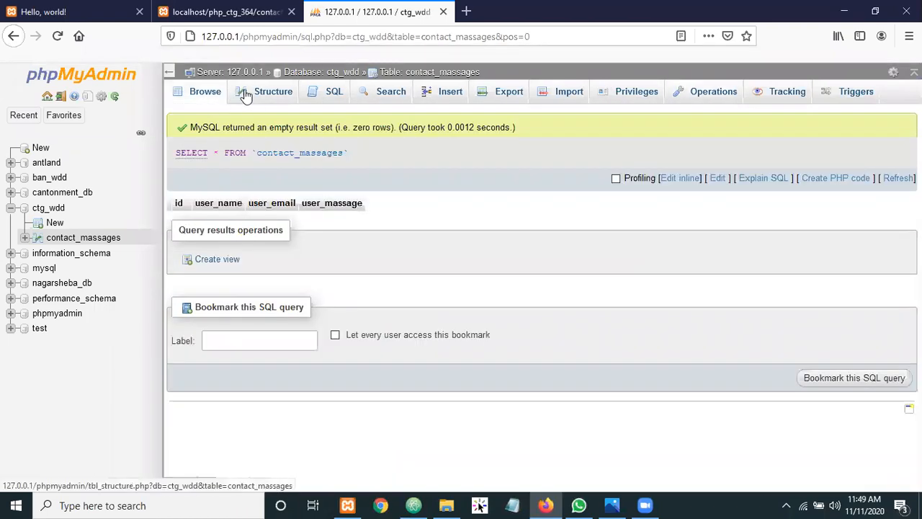
left_click(245, 96)
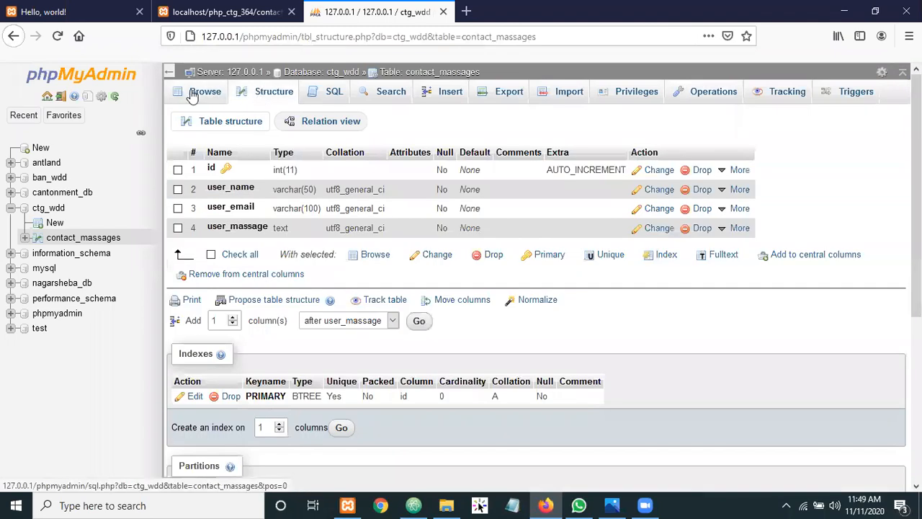
left_click(193, 97)
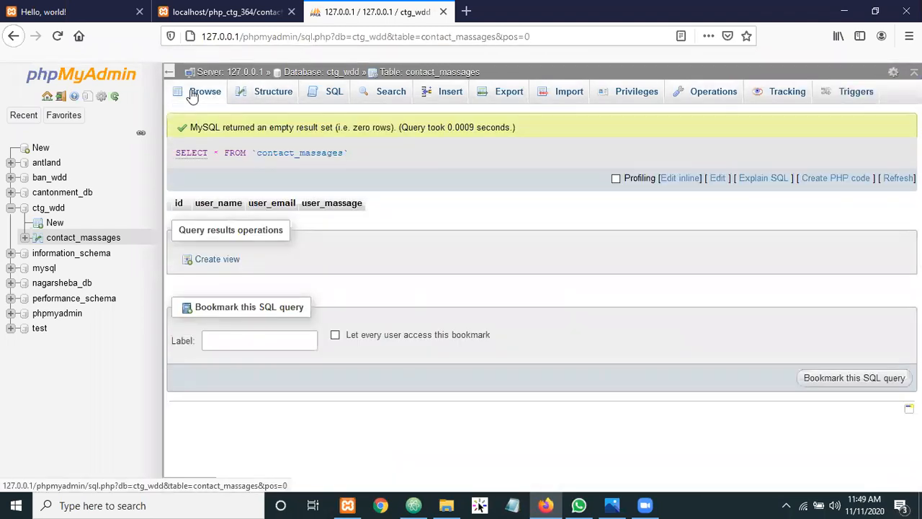
left_click(446, 101)
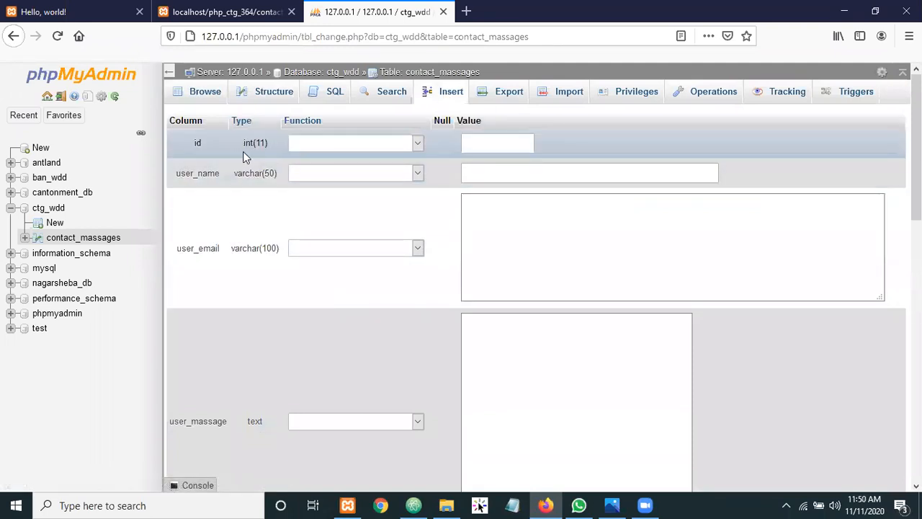
Insert the first row with a sample user name, e-mail and message 'ssssssssssss', then browse it
left_click(484, 139)
left_click(495, 171)
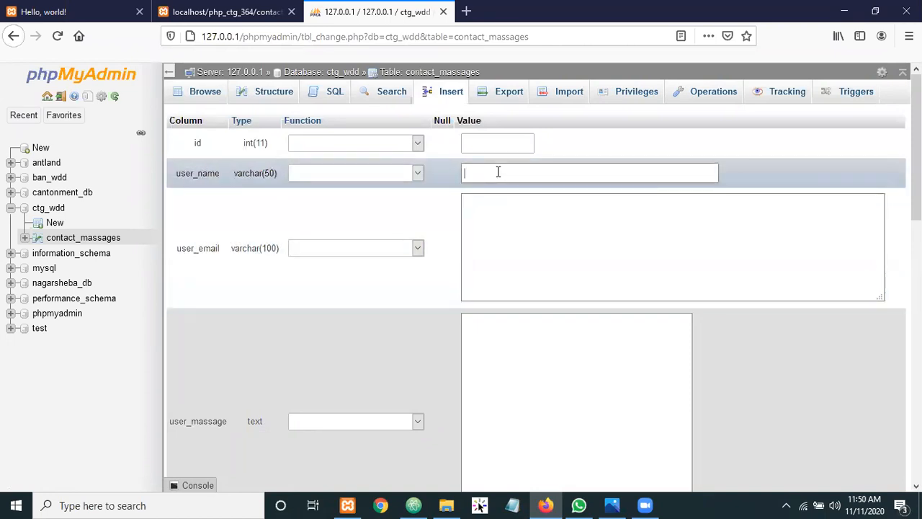
type("shohag")
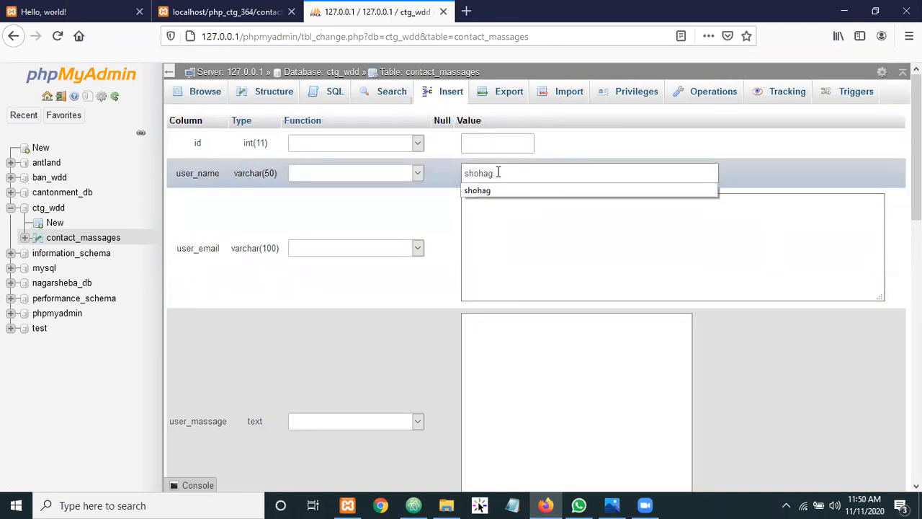
left_click(497, 214)
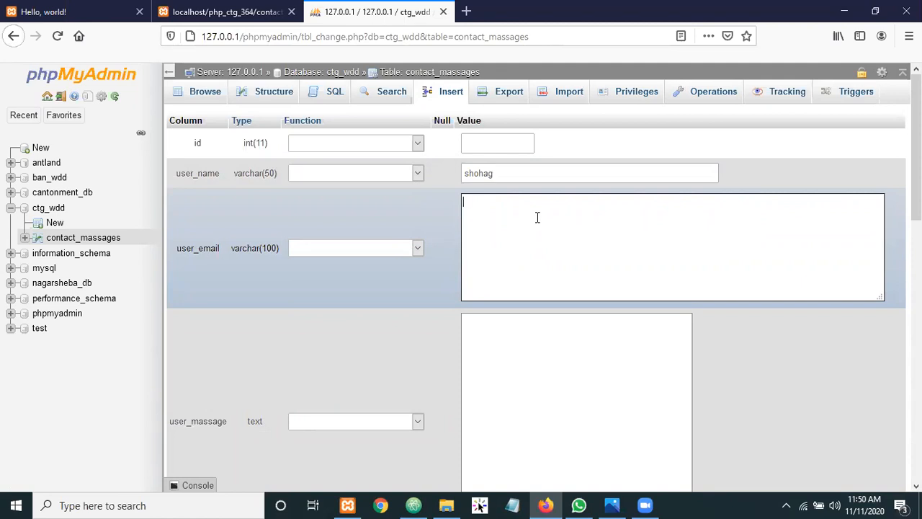
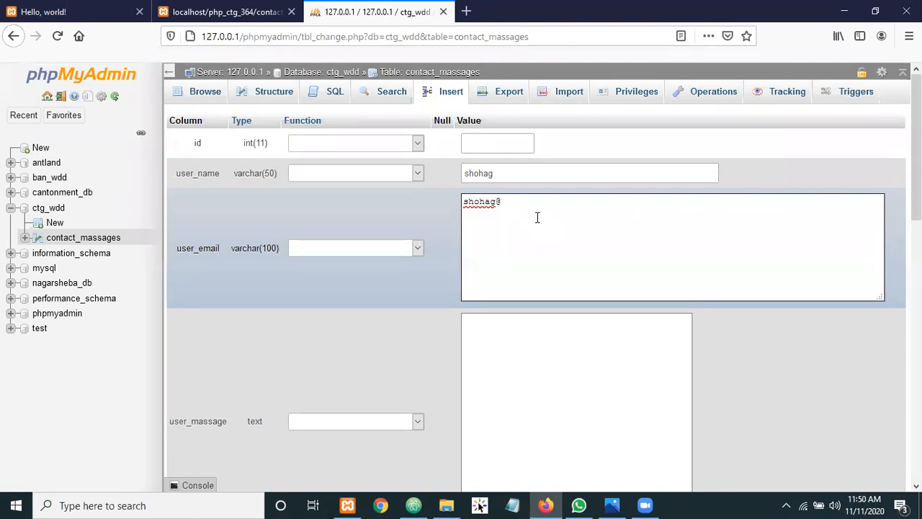
left_click(487, 352)
type("ssssssssssssss")
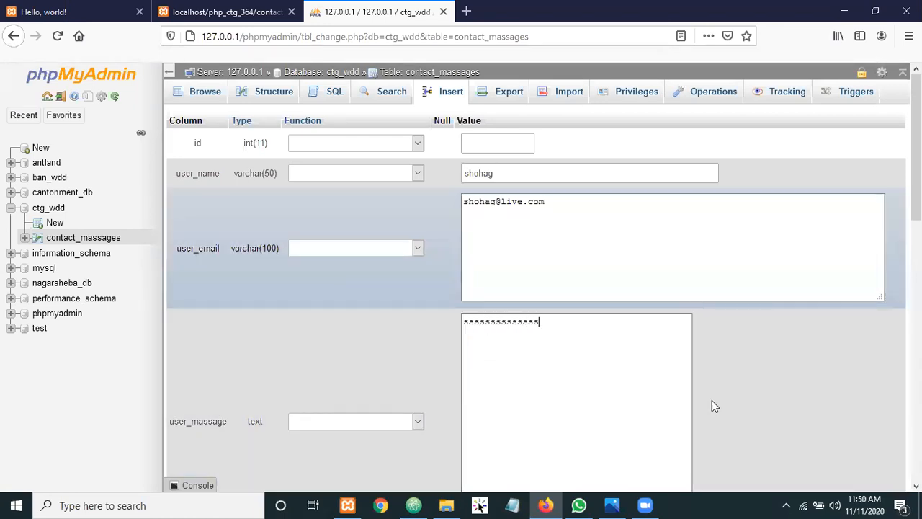
scroll(811, 345, "down", 5)
scroll(513, 322, "down", 4)
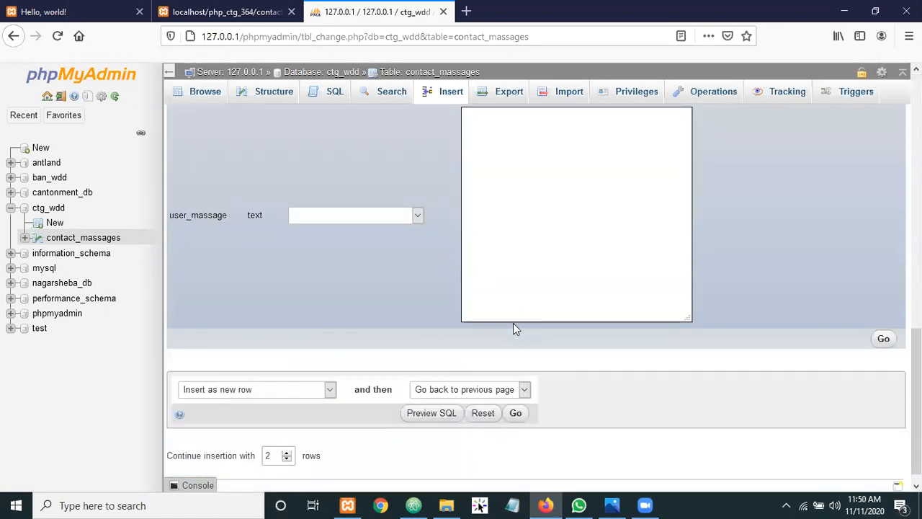
scroll(502, 325, "up", 8)
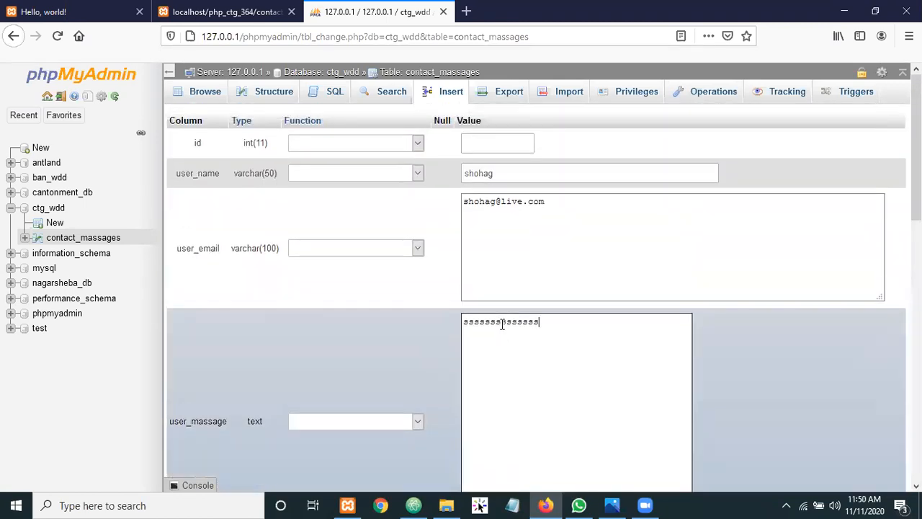
scroll(521, 226, "down", 3)
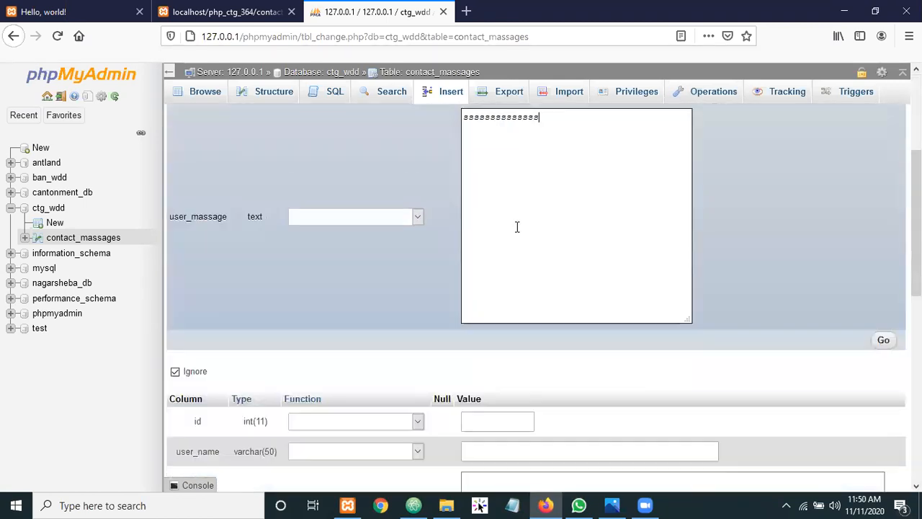
left_click(884, 339)
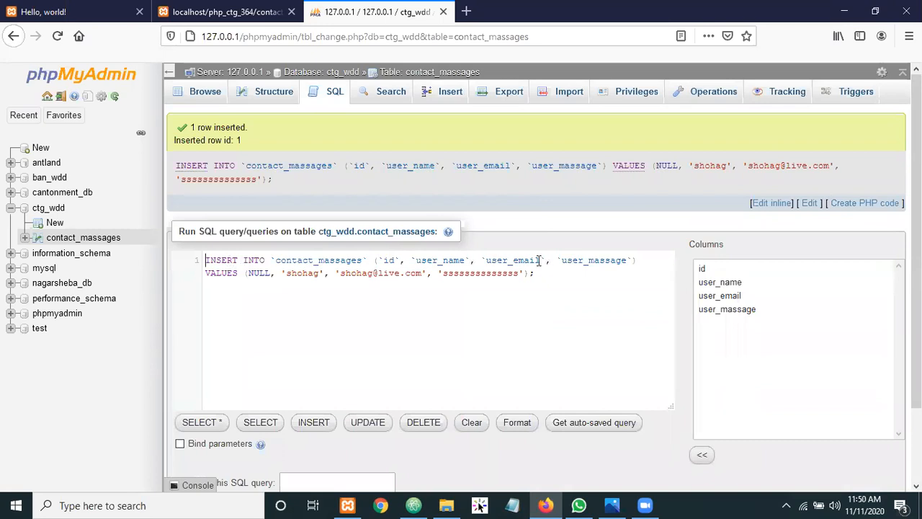
left_click(193, 99)
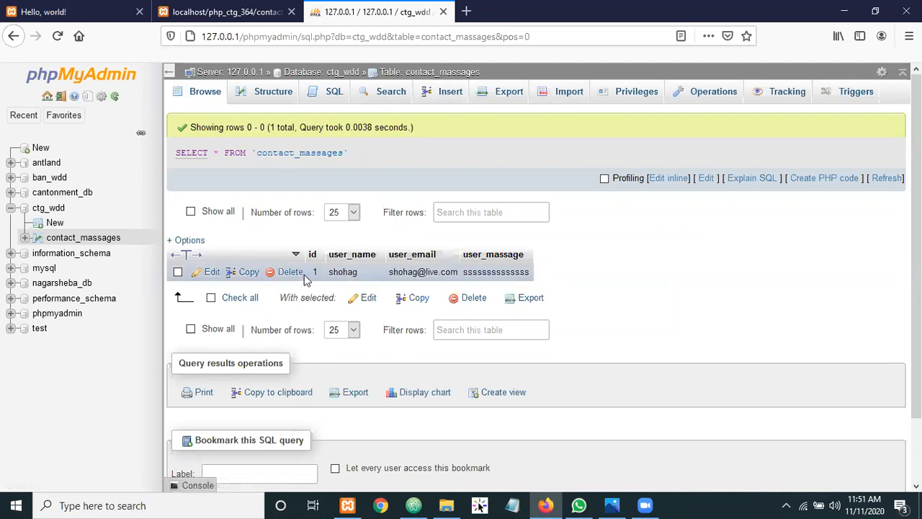
left_click(443, 99)
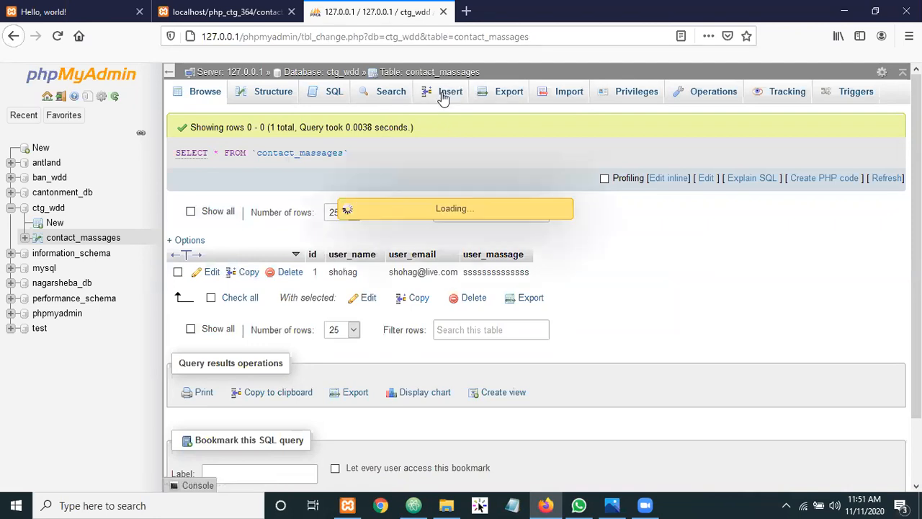
left_click(490, 143)
left_click(484, 173)
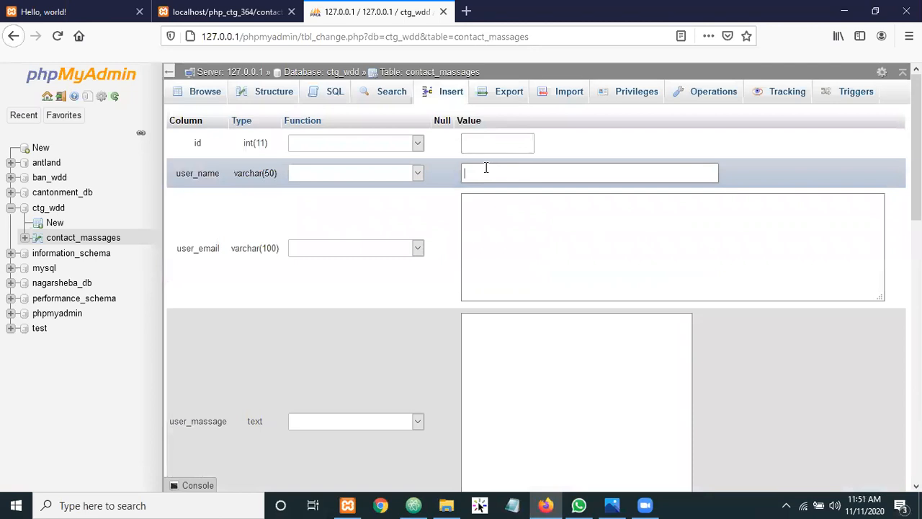
left_click_drag(486, 173, 454, 170)
key("ctrl+c")
left_click(492, 215)
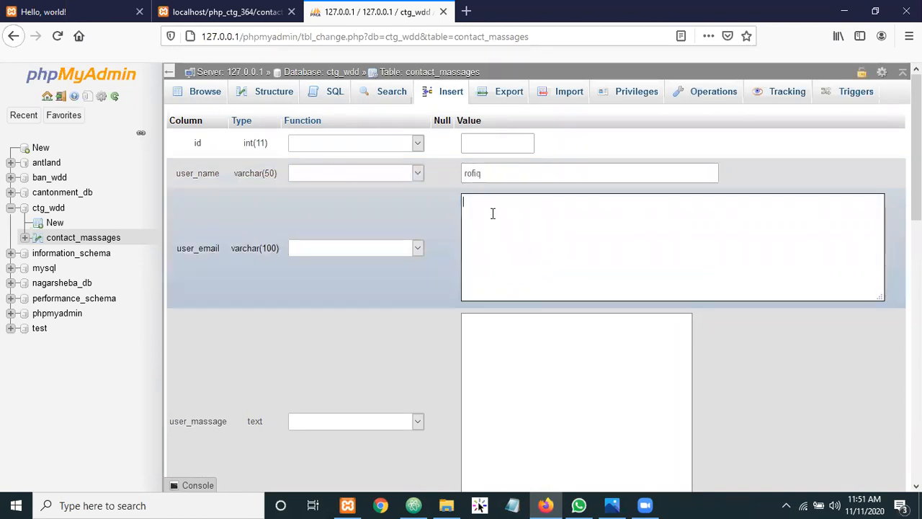
key("ctrl+v")
type("@gmail.com")
left_click(488, 331)
type("rrrrrrrrrrrrrrrrrrrr")
scroll(504, 342, "down", 3)
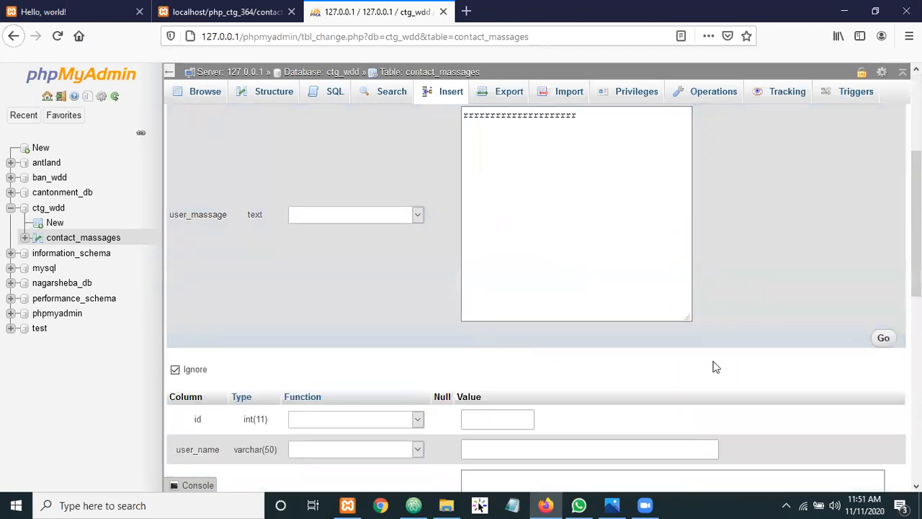
left_click(884, 339)
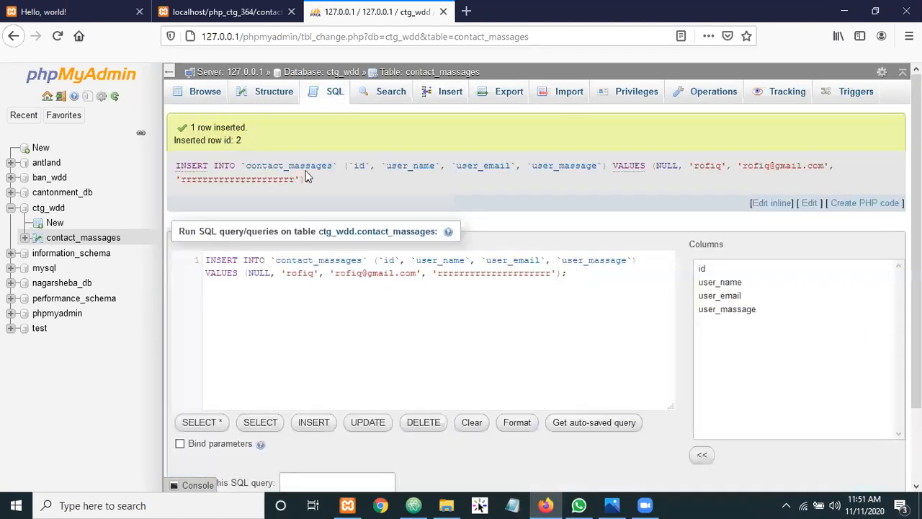
left_click(208, 98)
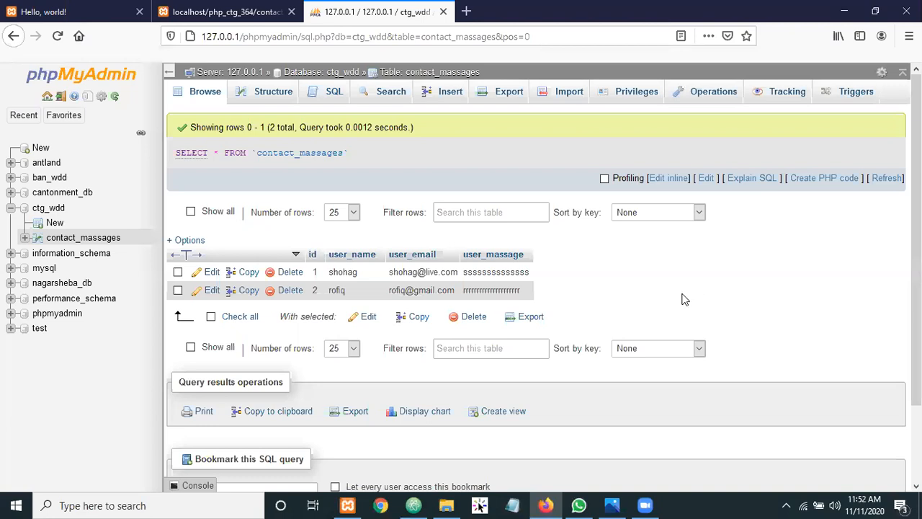
Open the SQL query editor for contact_massages
left_click(331, 97)
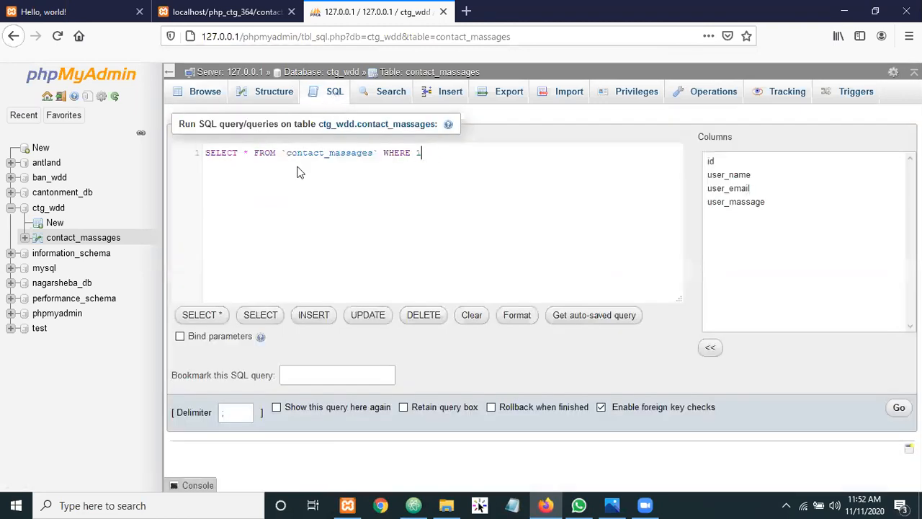
Clear both the default SELECT query and the generated INSERT template from the editor
triple_click(202, 154)
key("BackSpace")
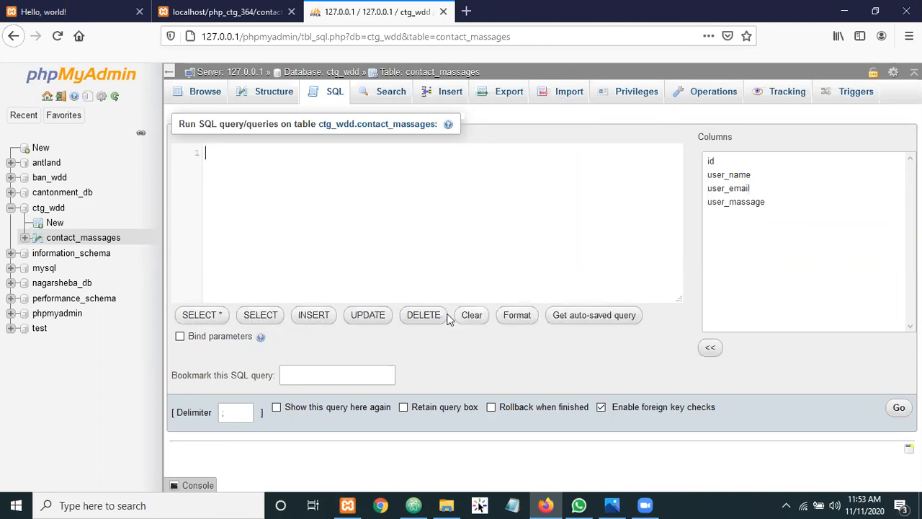
left_click(314, 315)
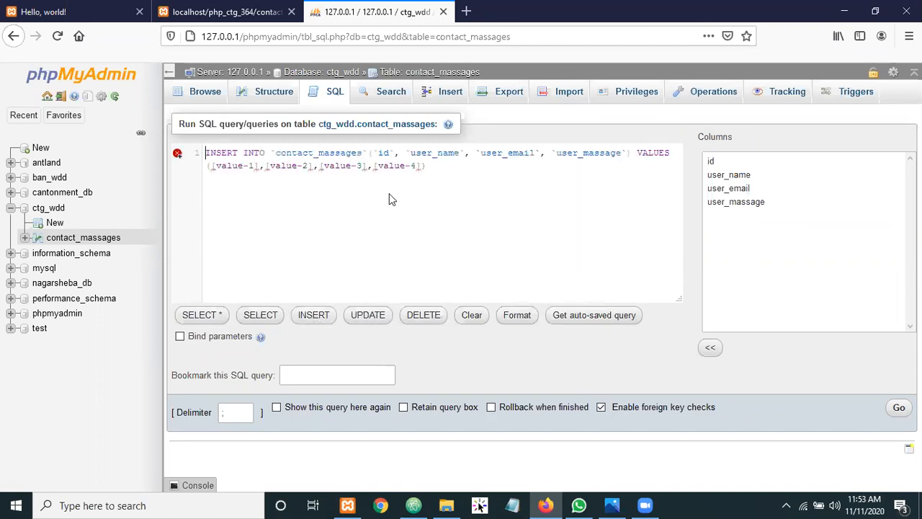
left_click_drag(437, 166, 193, 154)
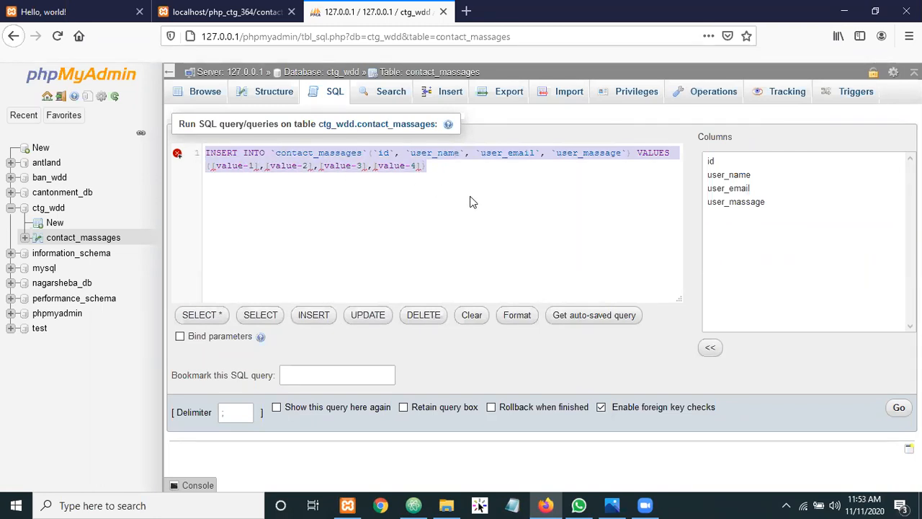
key("Delete")
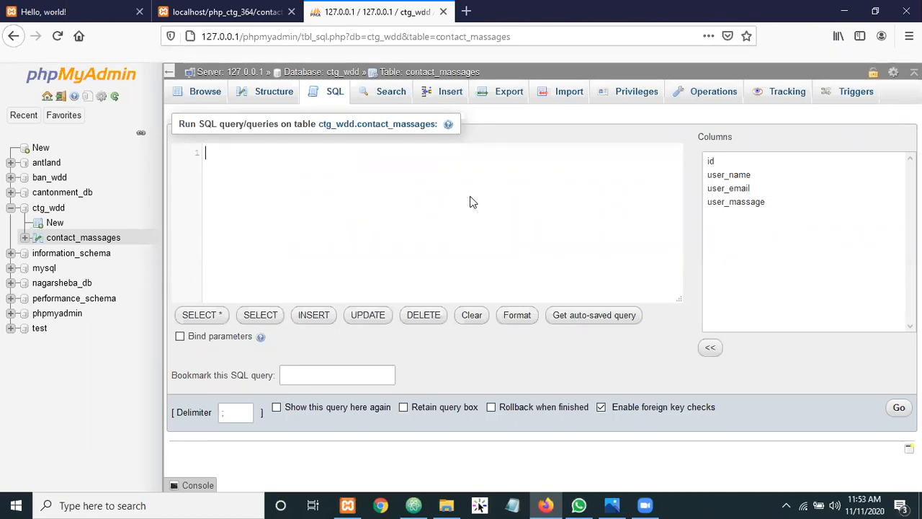
Type the INSERT keyword into the empty query box, fixing typos along the way
type("insert")
key("BackSpace")
key("BackSpace")
key("BackSpace")
key("BackSpace")
key("BackSpace")
key("BackSpace")
key("BackSpace")
type("Id")
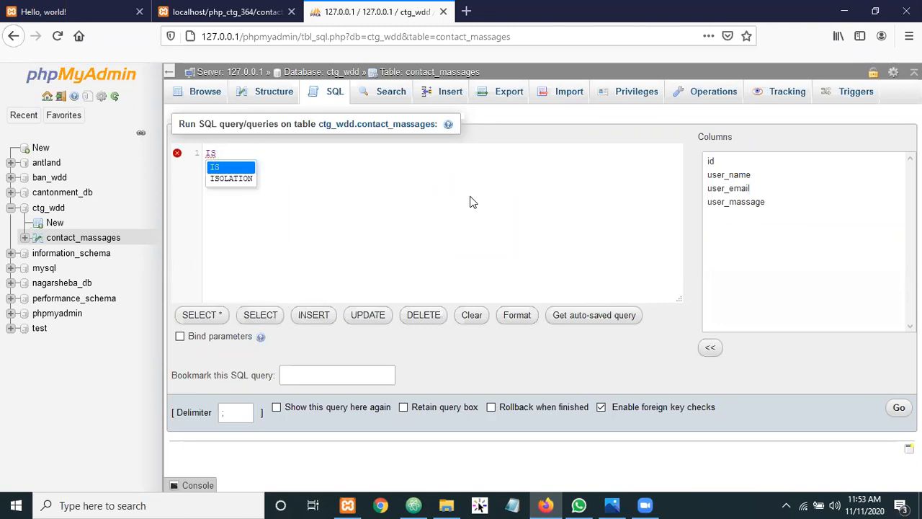
key("BackSpace")
type("NSER")
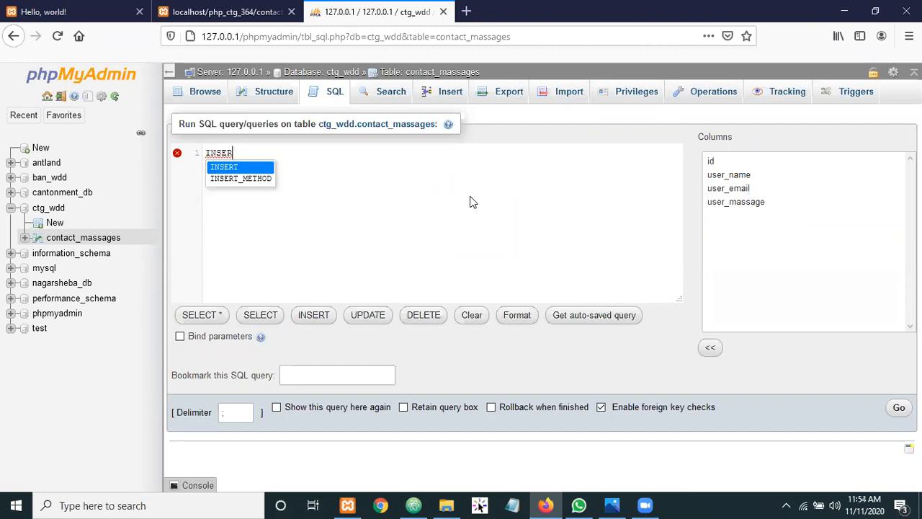
key("Return")
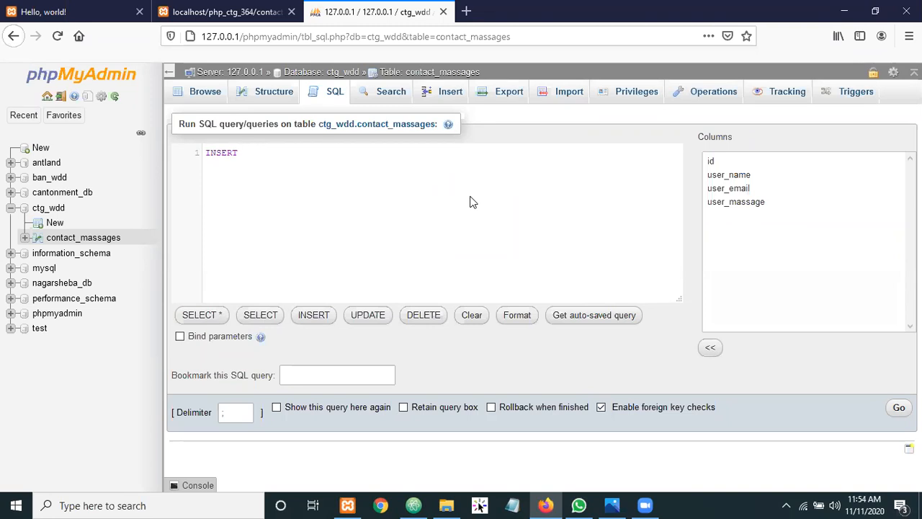
Add INTO after INSERT and place the caret at the end of the line
type("i")
key("BackSpace")
type("IN")
key("BackSpace")
type("NTO")
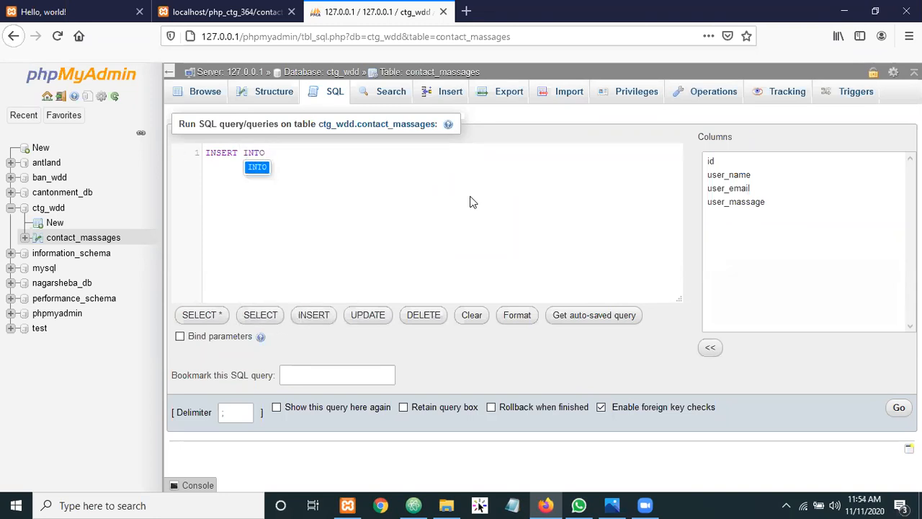
key("Escape")
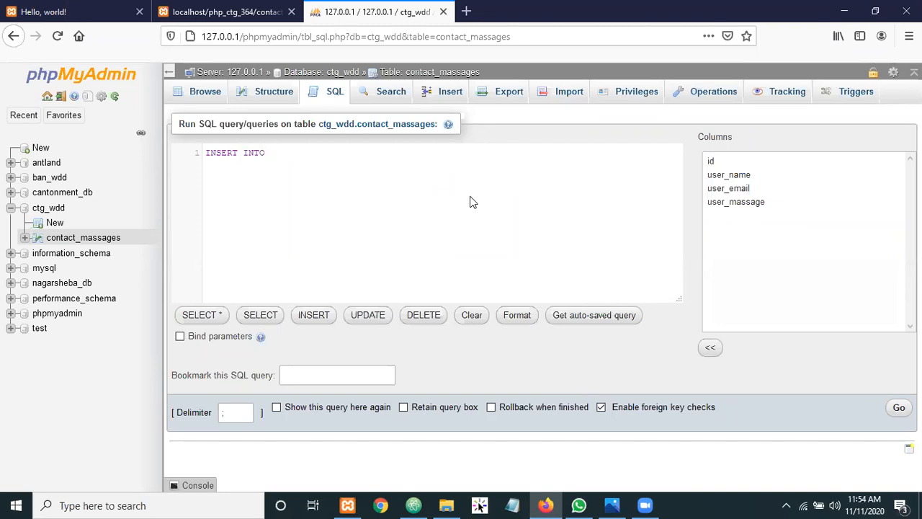
double_click(220, 152)
left_click_drag(219, 152, 268, 152)
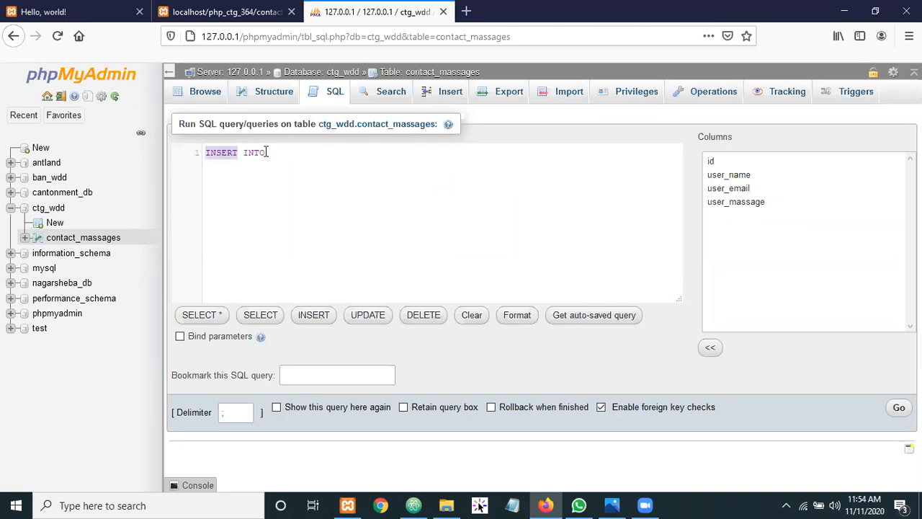
double_click(268, 152)
left_click(270, 152)
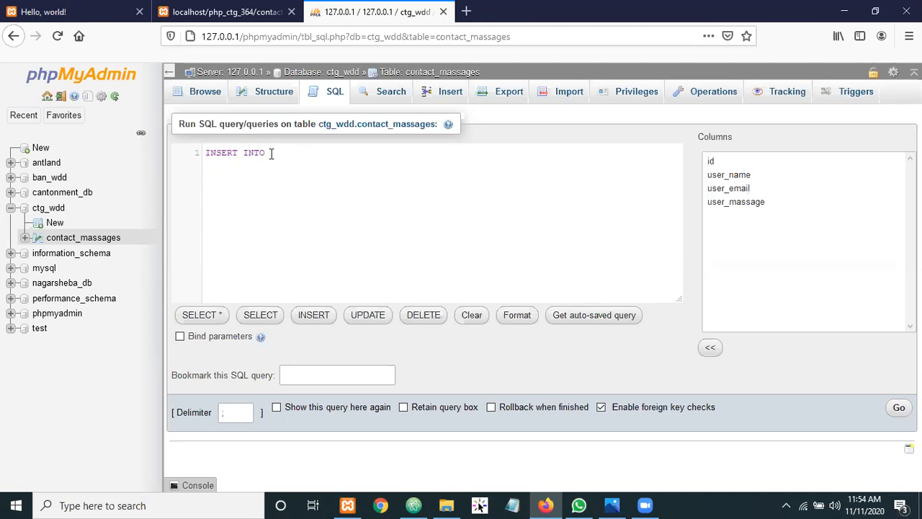
Add the table name contact_massages followed by an empty column-list parentheses
type("contact_massages")
type("()")
key("Left")
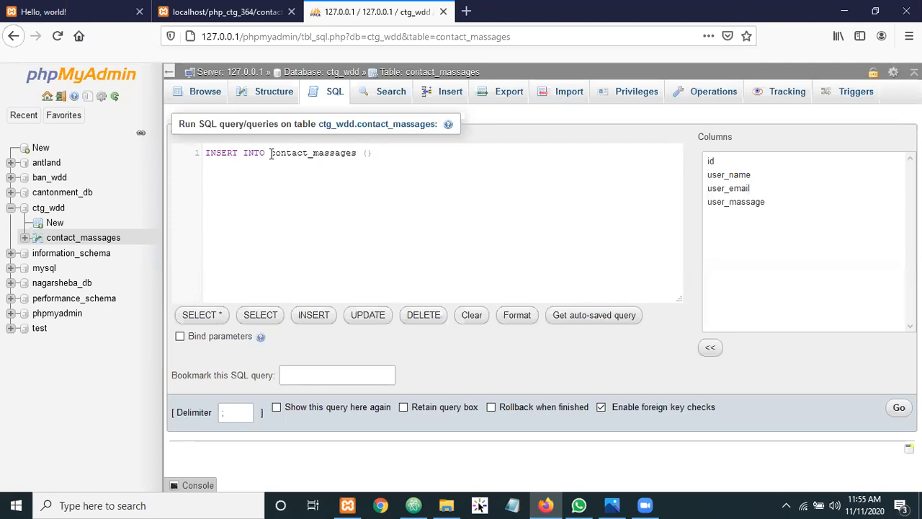
Fill the column list with user_name, user_email and user_massage using autocomplete suggestions
type("USER")
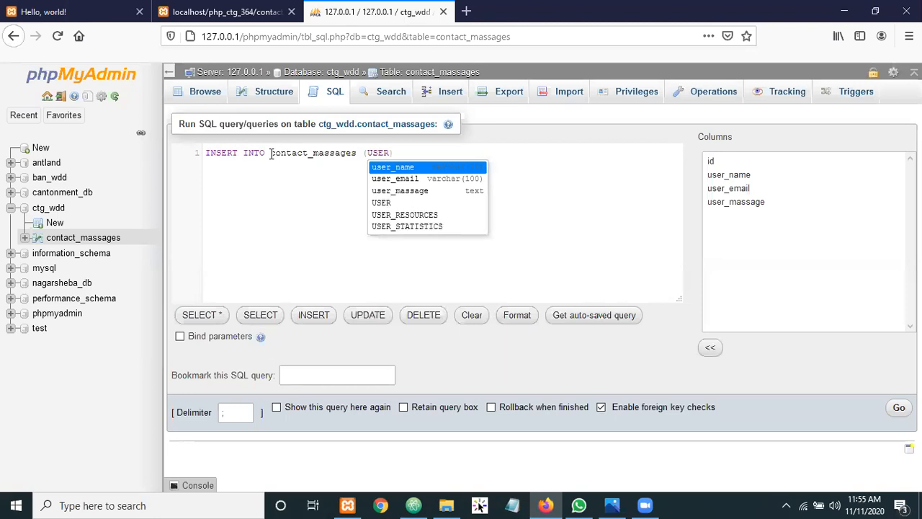
key("Return")
type(", ")
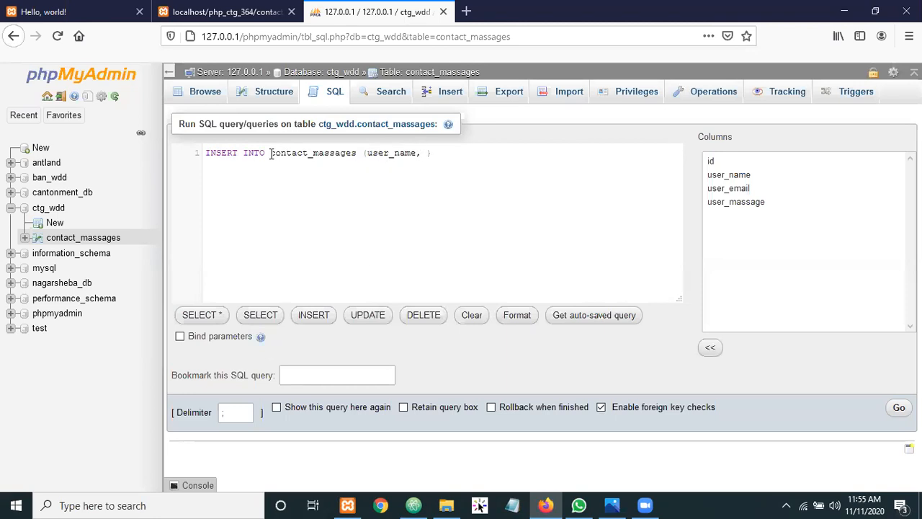
type("USER")
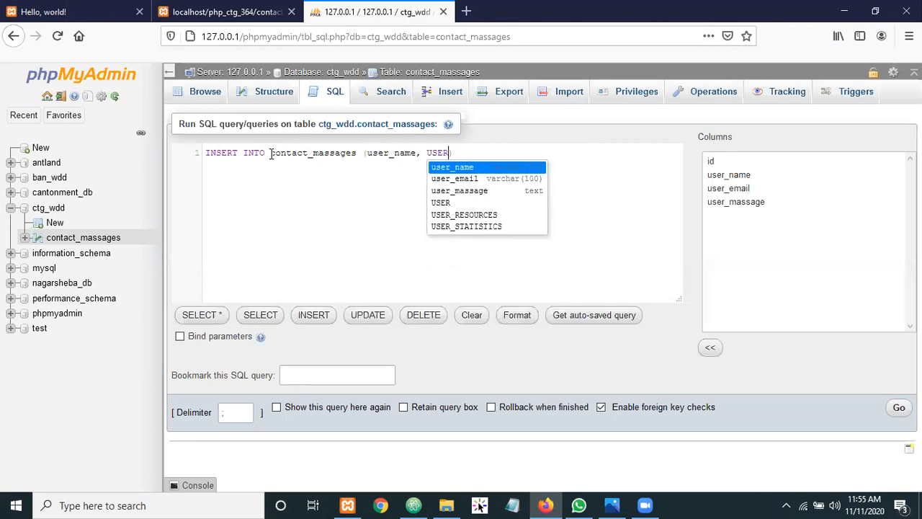
key("Down")
key("Return")
type(", USER")
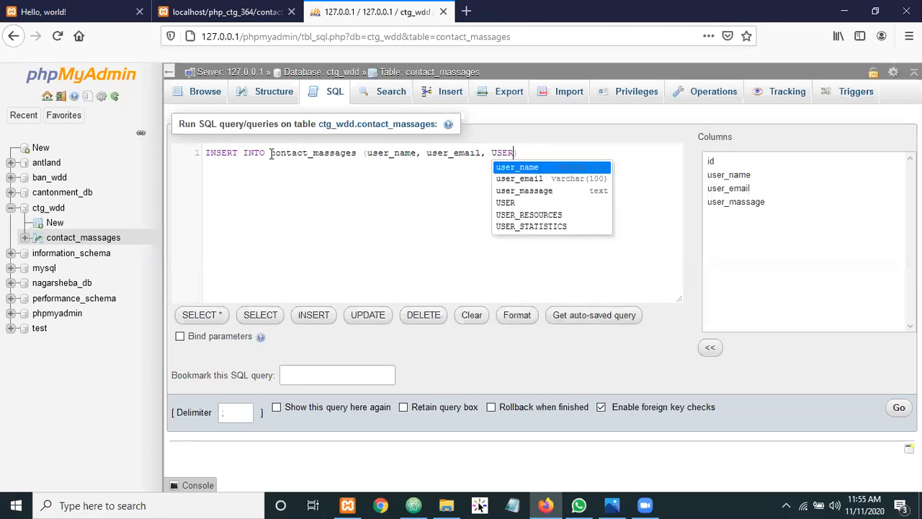
key("Down")
key("Down")
key("Return")
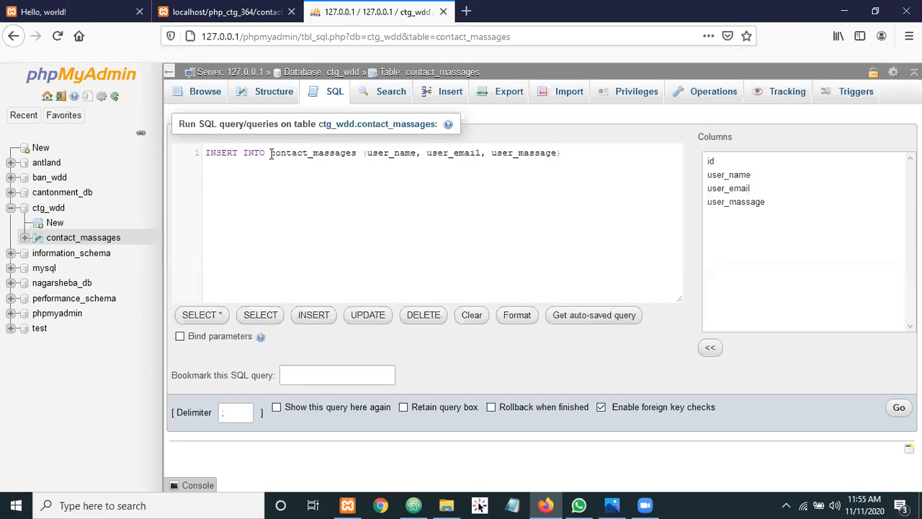
Append VALUES () after the column list, then point out the INTO keyword and table name
key("Right")
type("valu")
key("Return")
type("()")
key("Left")
left_click(606, 153)
left_click(241, 153)
left_click(268, 152)
left_click(357, 153)
Enter the quoted name, e-mail and message values, fixing the .col typo and removing the semicolon
type("''")
type("shohel', ")
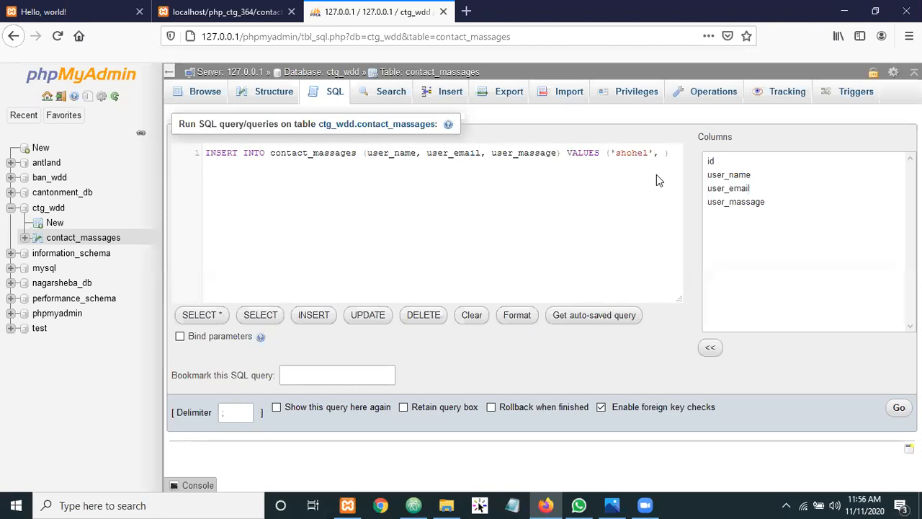
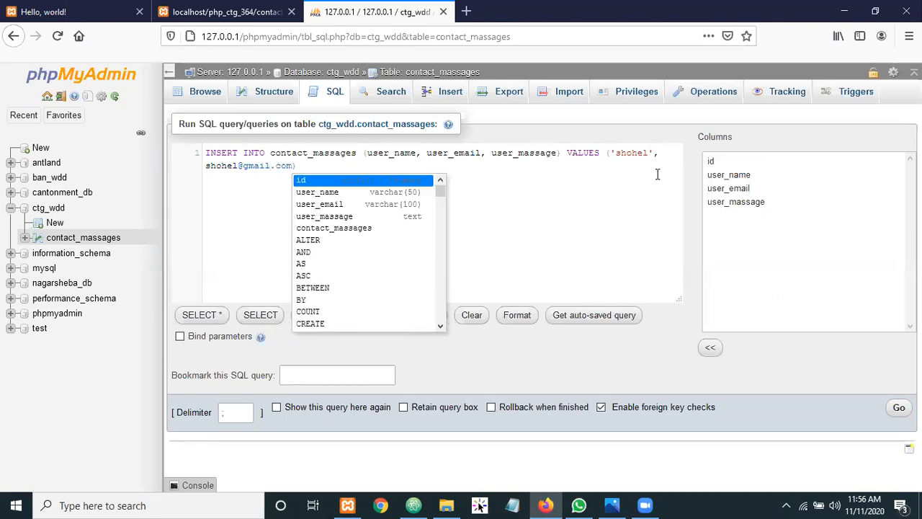
left_click(205, 166)
type("'")
type("')")
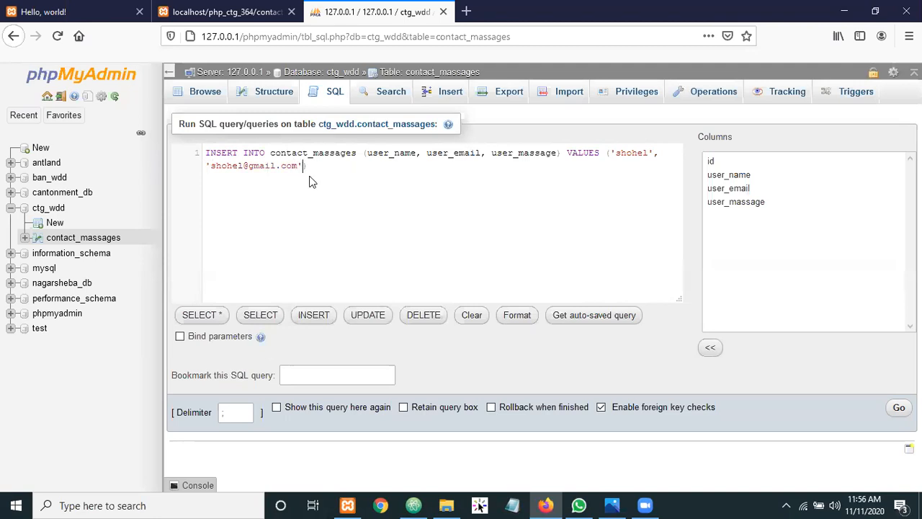
type(", ")
type("'")
type("shohel ")
type("id a goo")
type("d boy")
type("'")
type(";")
key("Escape")
key("BackSpace")
double_click(229, 154)
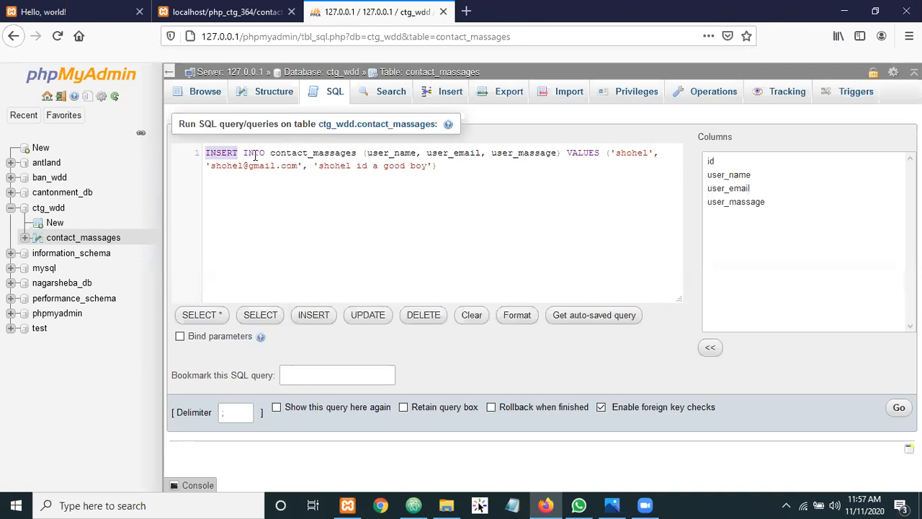
double_click(254, 154)
left_click_drag(294, 154, 341, 154)
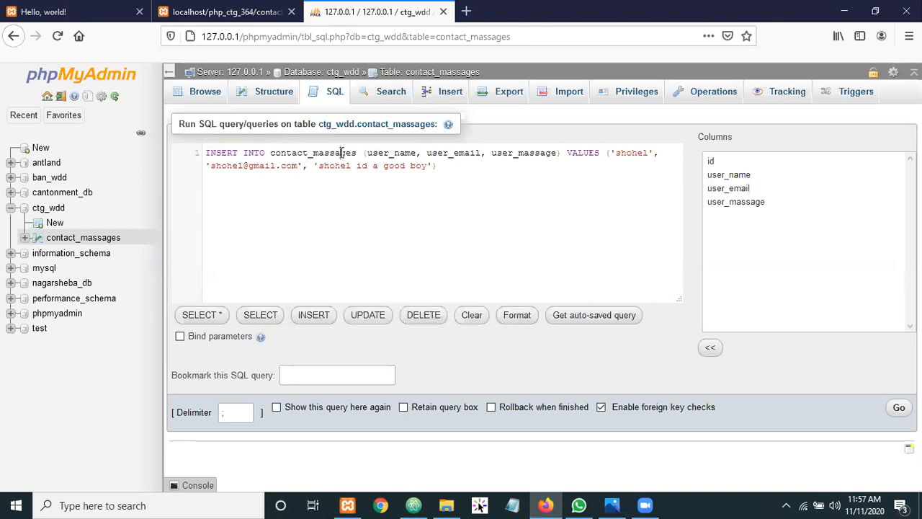
double_click(341, 153)
double_click(408, 154)
left_click_drag(439, 153, 601, 152)
left_click(617, 153)
double_click(261, 167)
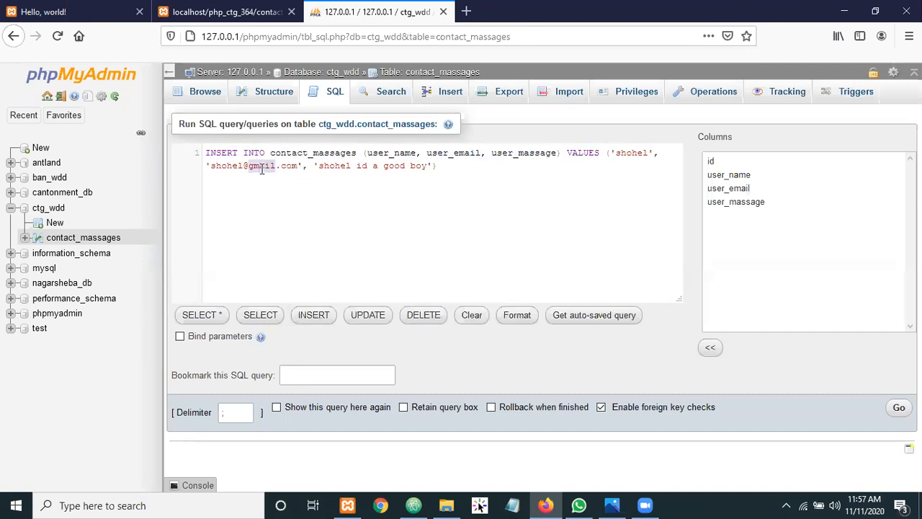
double_click(364, 167)
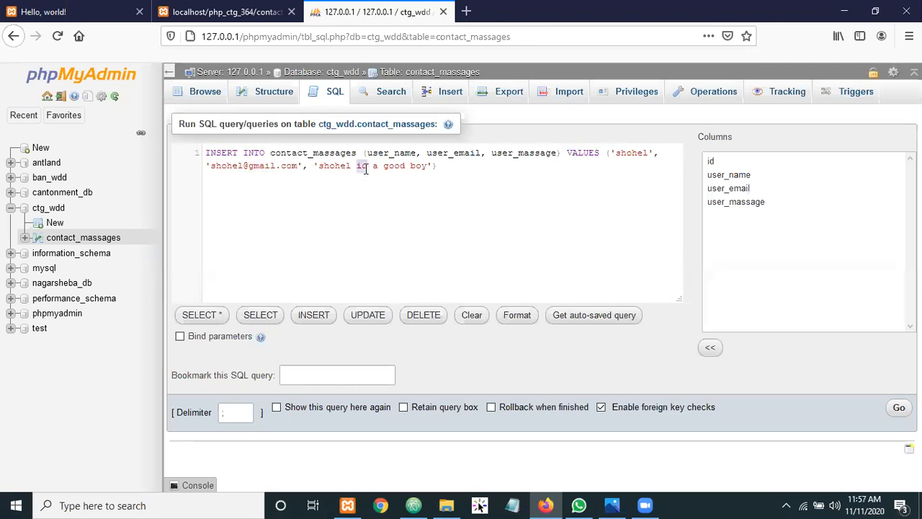
double_click(632, 153)
double_click(404, 153)
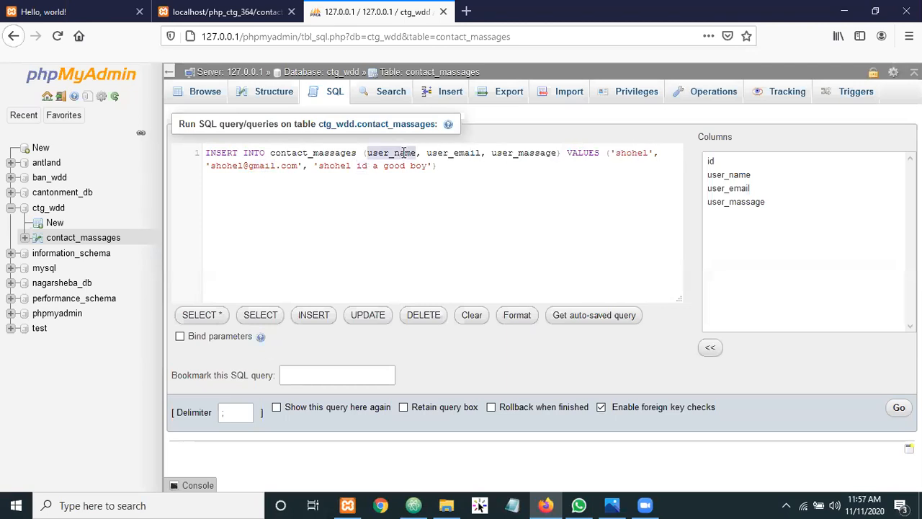
double_click(261, 167)
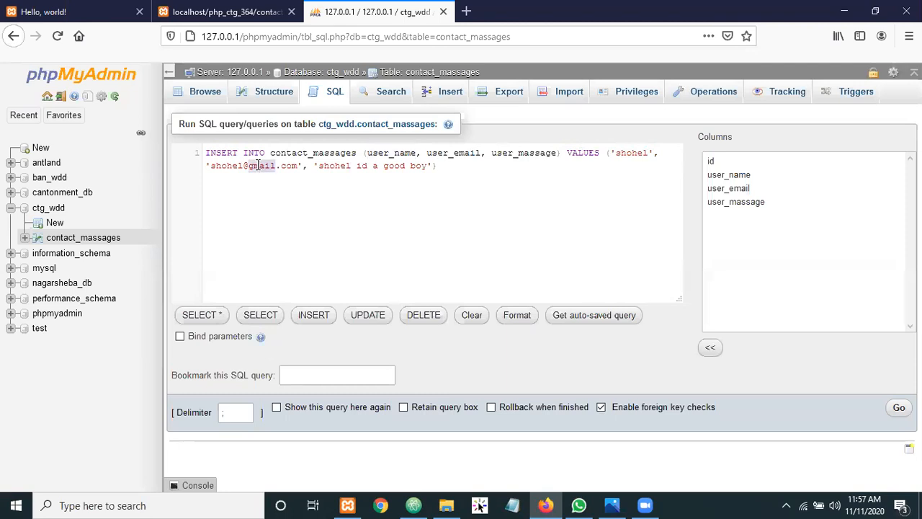
double_click(467, 153)
left_click(367, 165)
double_click(523, 153)
triple_click(422, 166)
key("ctrl+c")
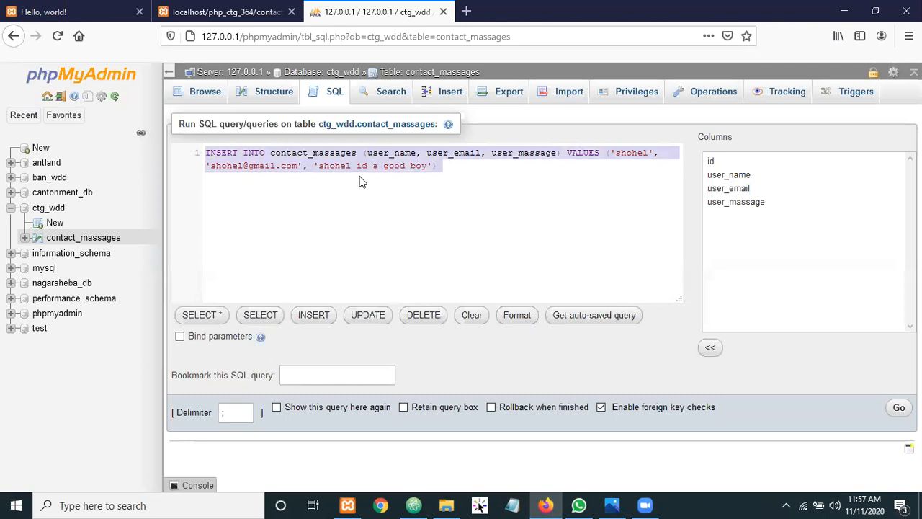
left_click(451, 165)
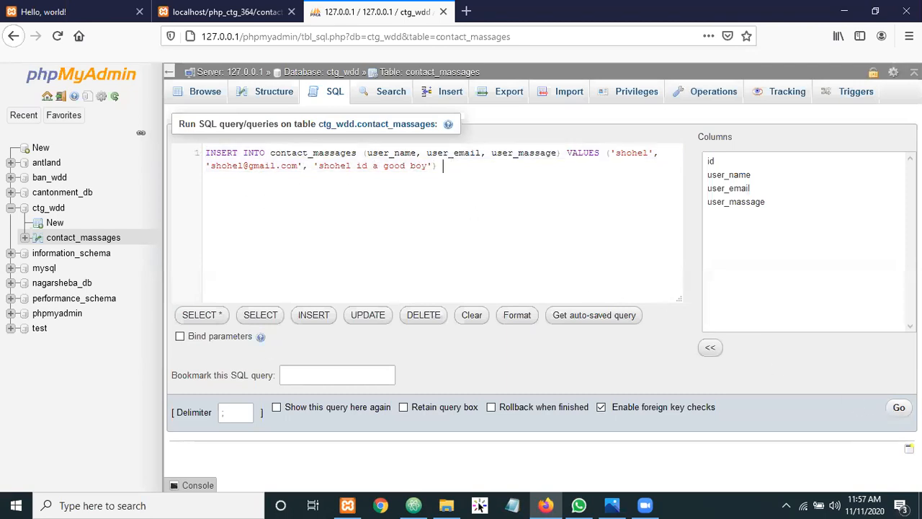
left_click(899, 407)
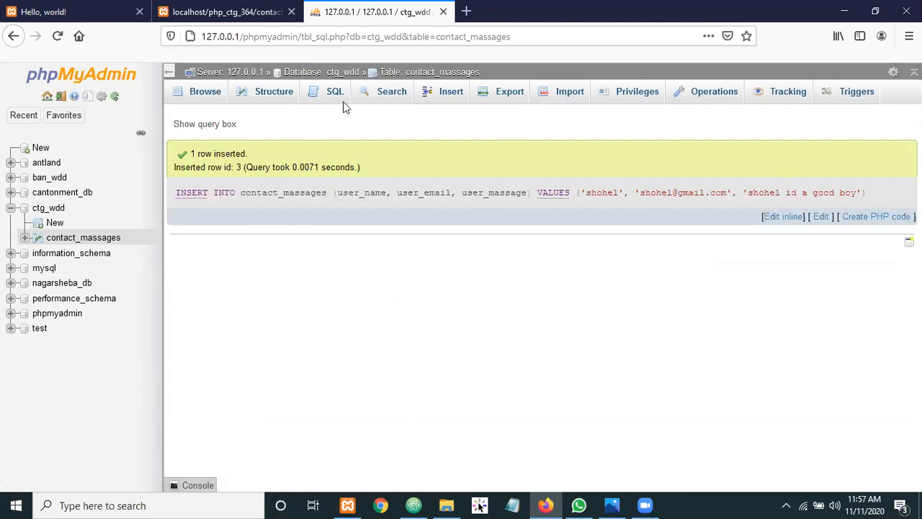
Browse contact_massages to confirm its three rows, then return to the SQL editor
left_click(189, 94)
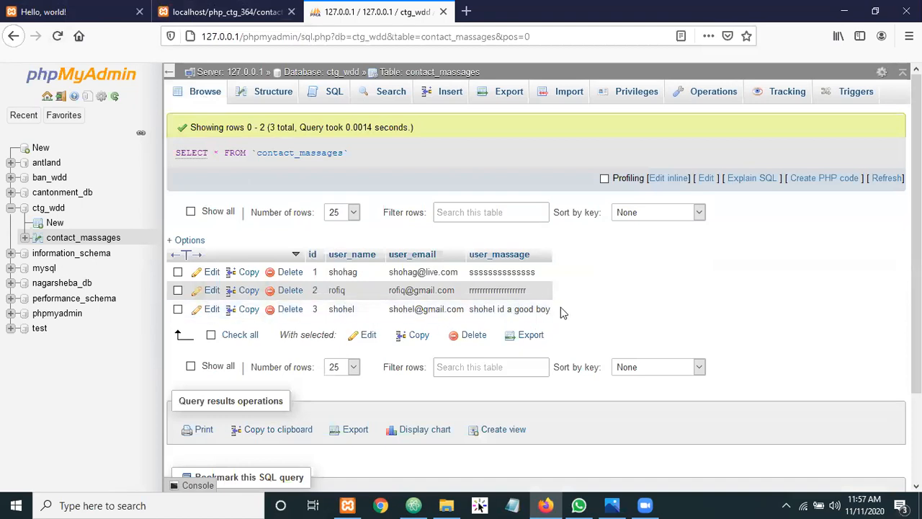
left_click(332, 94)
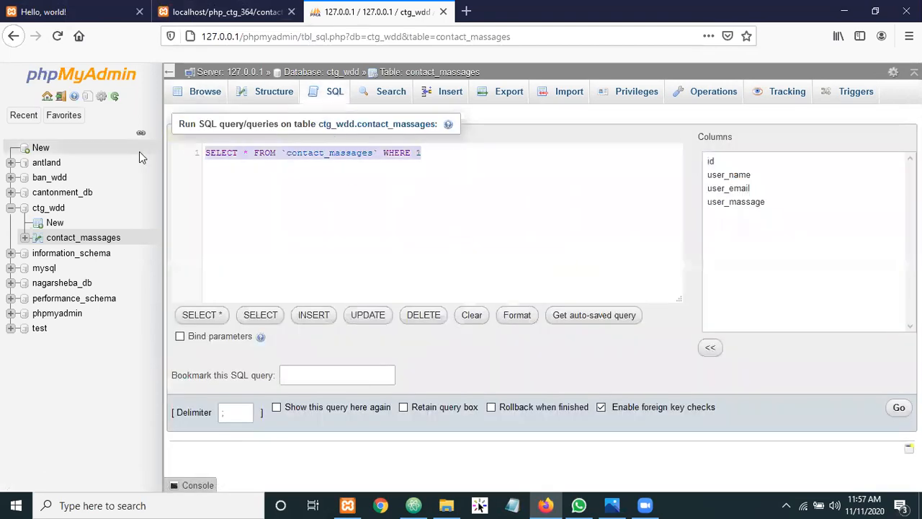
Paste back the previous INSERT query and strip the quotes from the message value
key("ctrl+v")
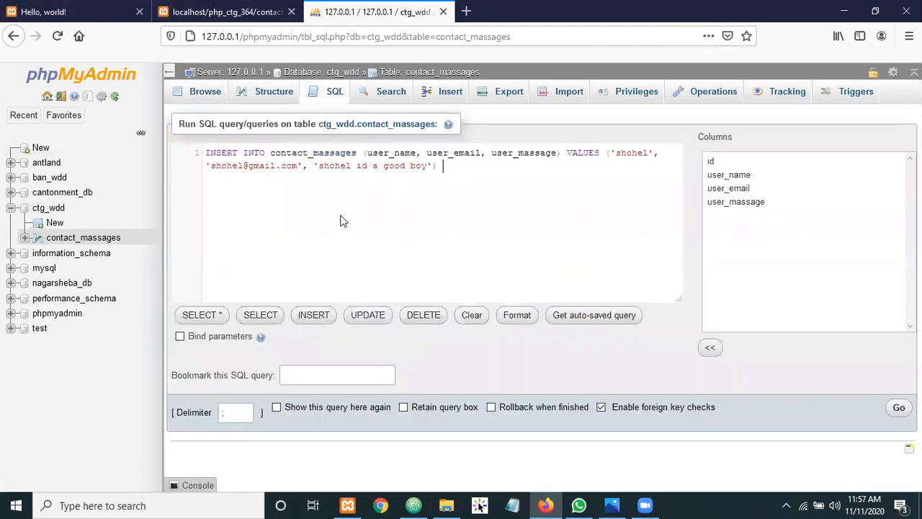
left_click(318, 166)
key("BackSpace")
left_click(431, 166)
key("BackSpace")
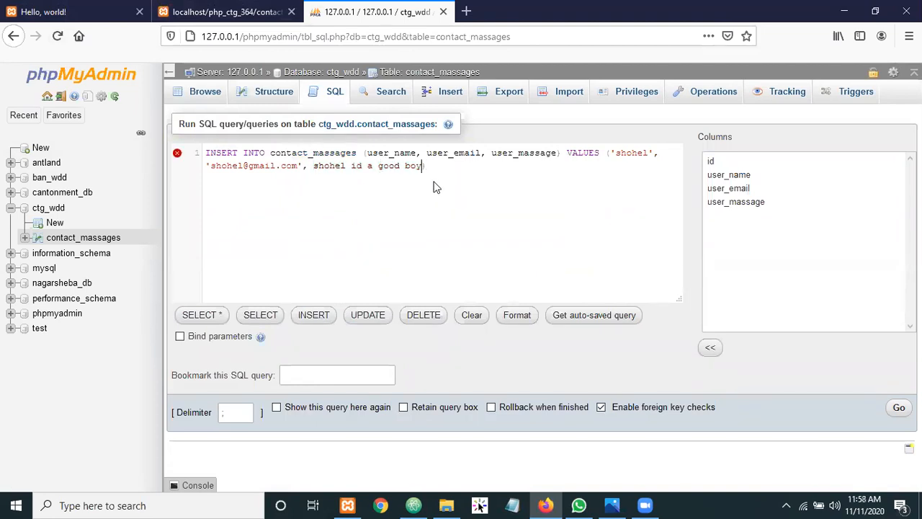
left_click(451, 168)
Run the unquoted INSERT and inspect the resulting #1064 syntax error
left_click(898, 407)
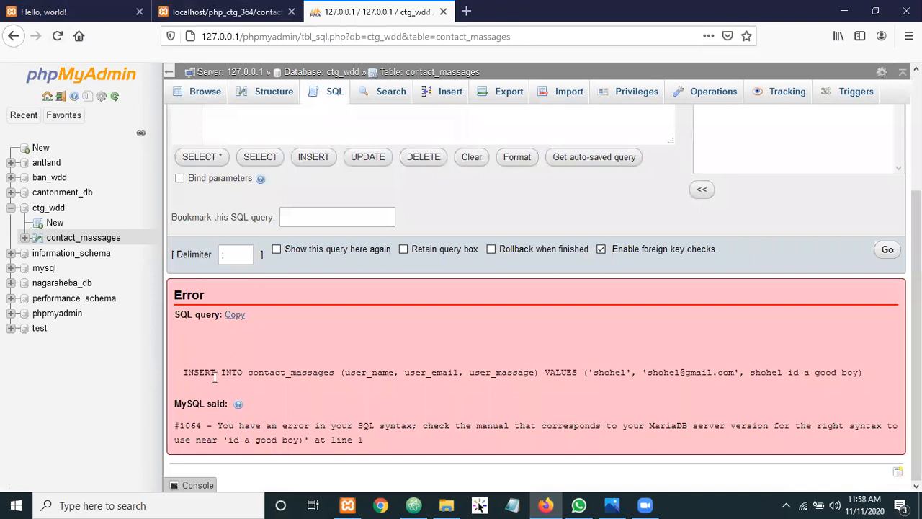
left_click_drag(199, 372, 802, 393)
left_click(817, 384)
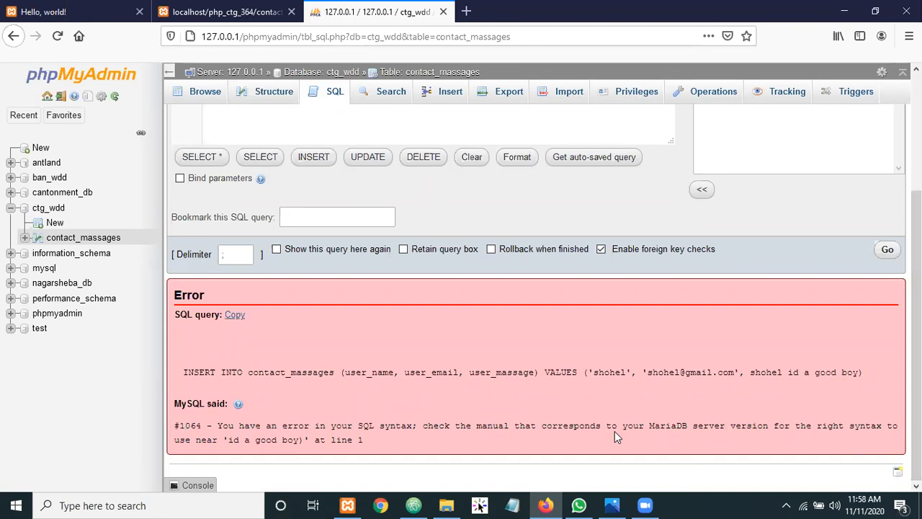
Leave the #1064 error and browse contact_massages to see its three existing rows
key("End")
left_click(202, 93)
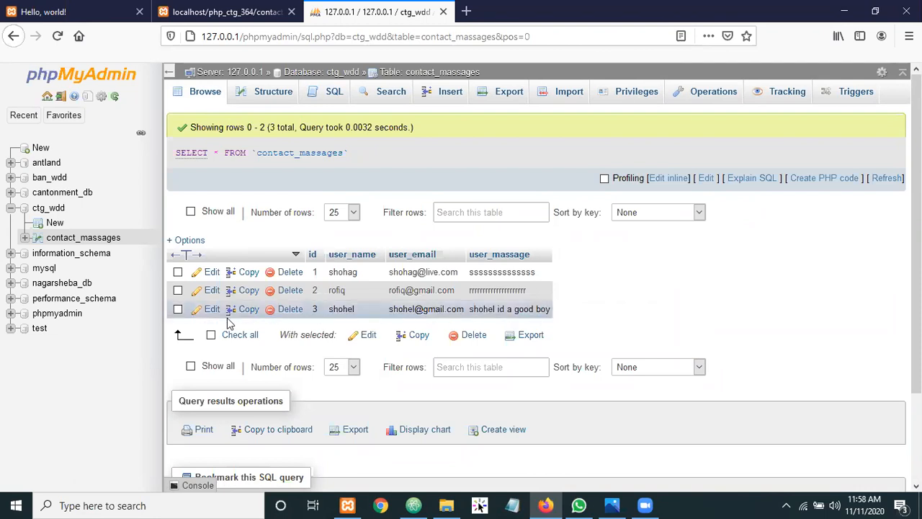
left_click(330, 92)
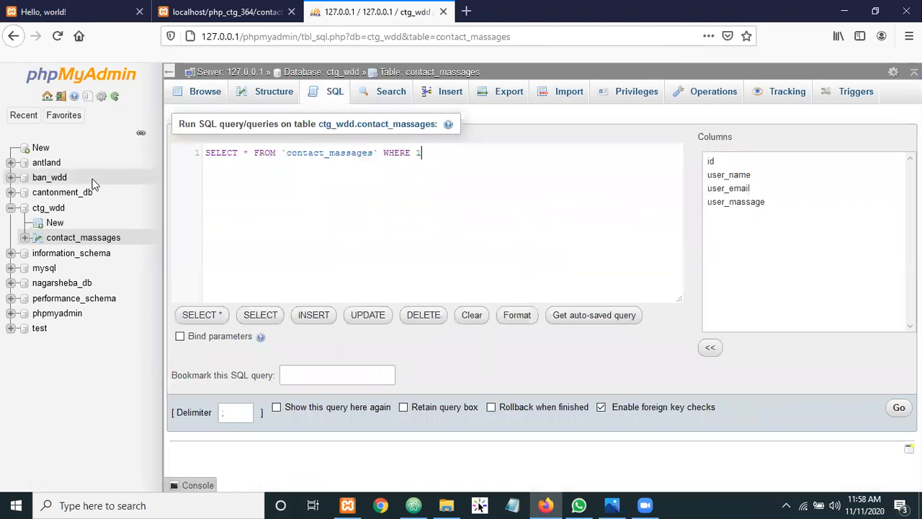
left_click(194, 152)
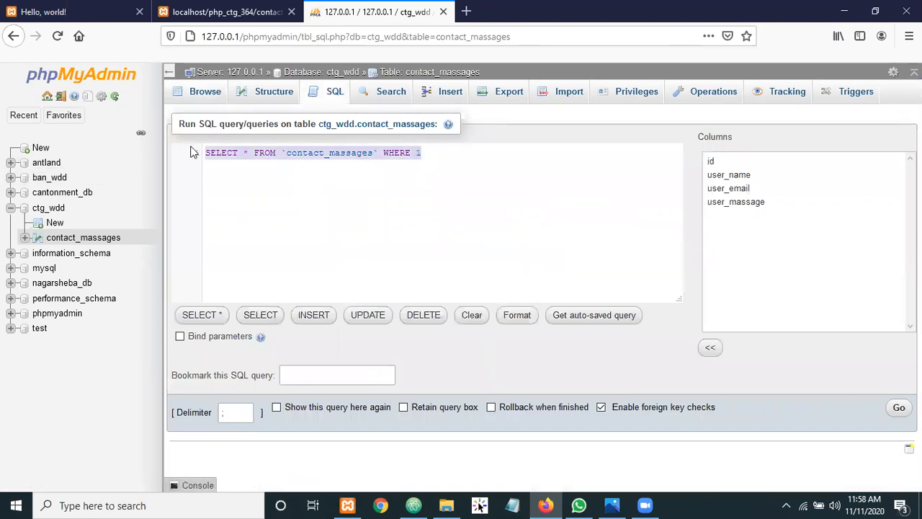
key("ctrl+v")
left_click_drag(314, 166, 434, 166)
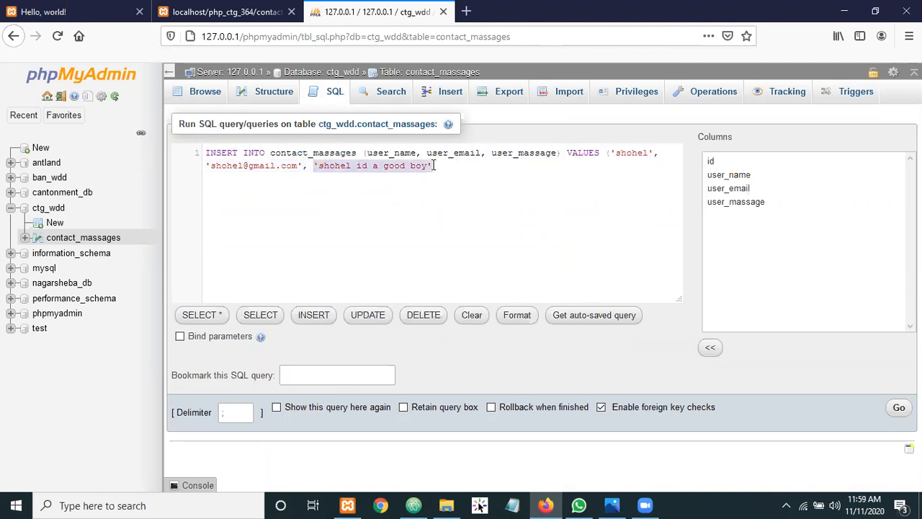
key("BackSpace")
key("BackSpace")
key("BackSpace")
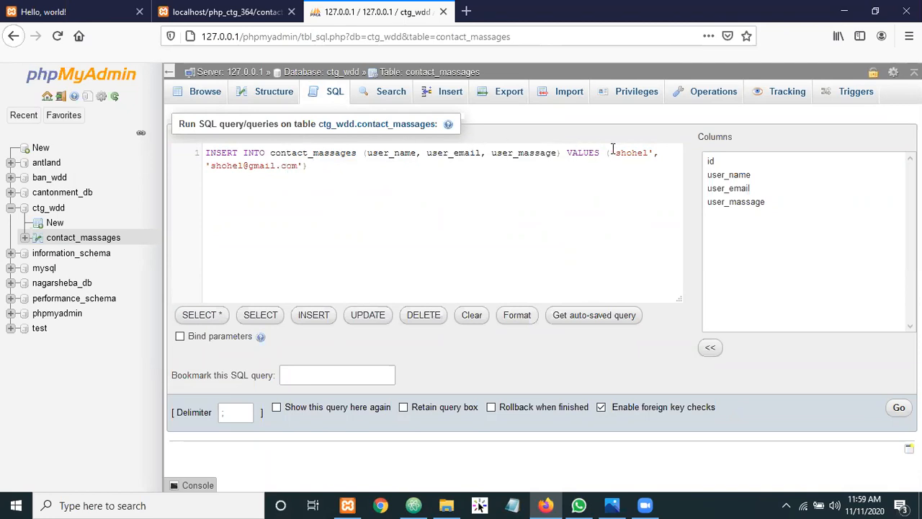
left_click_drag(613, 150, 661, 149)
key("ctrl+c")
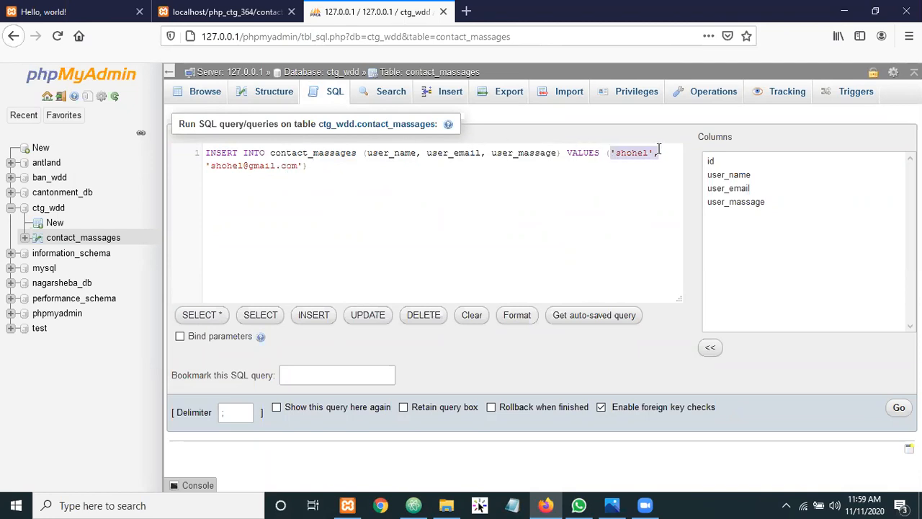
key("BackSpace")
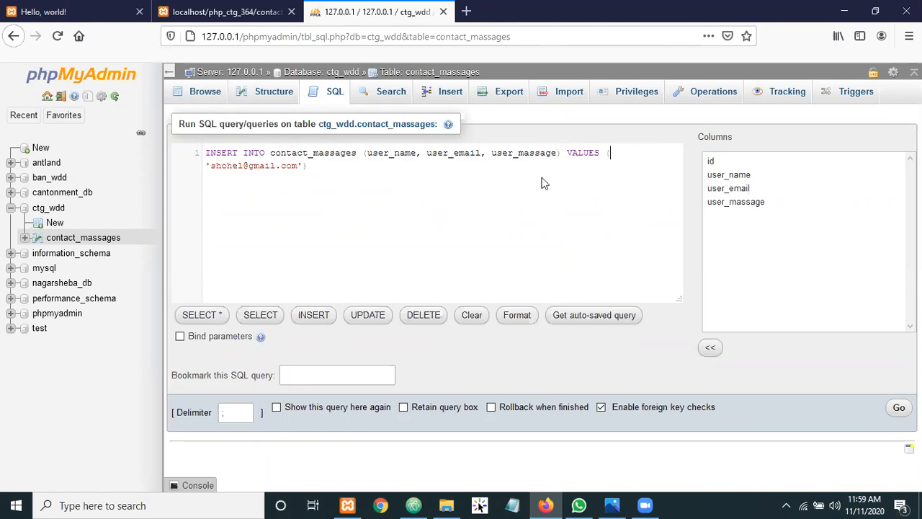
left_click(207, 165)
key("BackSpace")
left_click(309, 166)
type(",'shohel',")
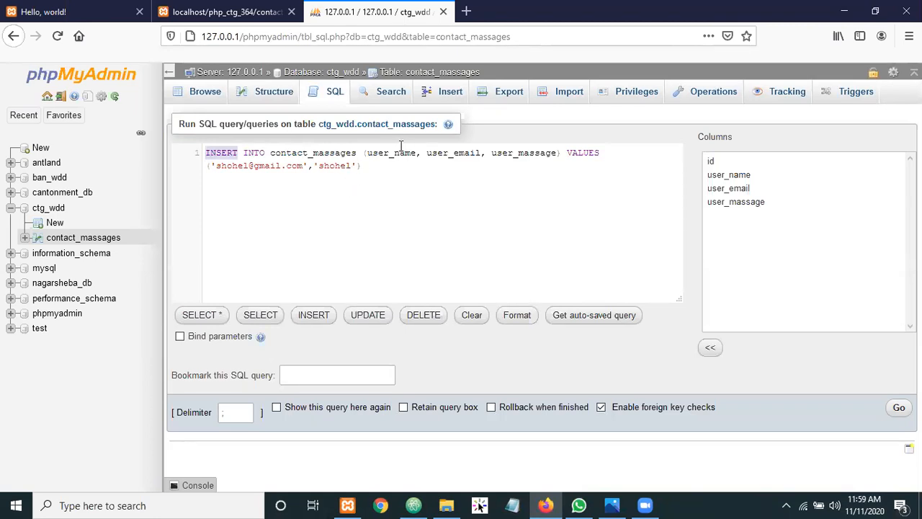
double_click(444, 152)
double_click(340, 165)
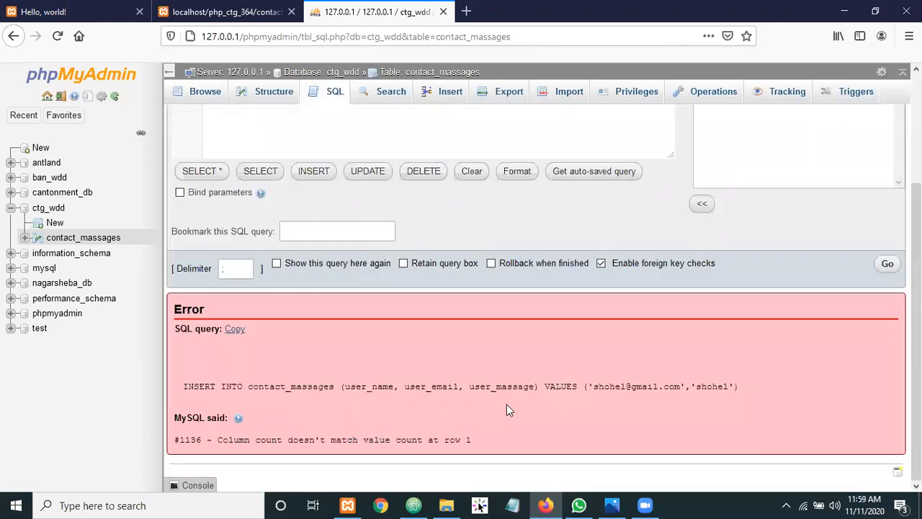
left_click_drag(751, 387, 175, 390)
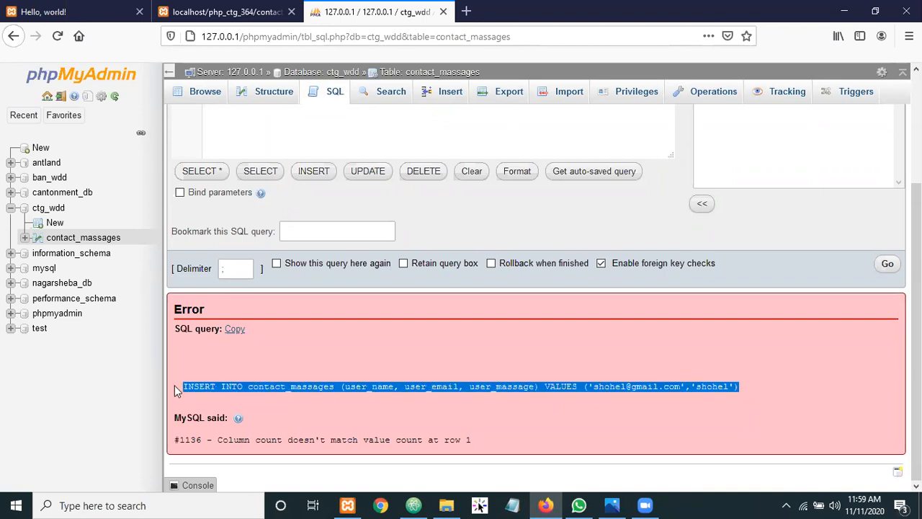
left_click(216, 373)
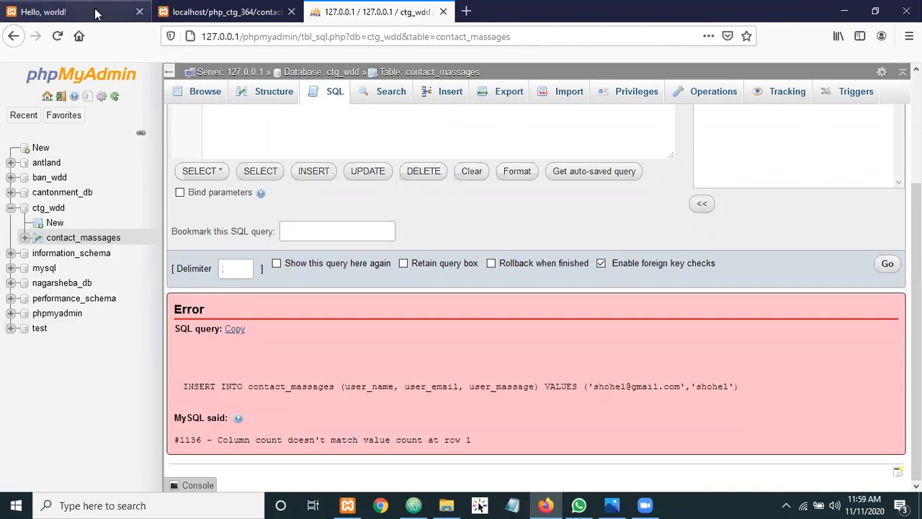
left_click(180, 10)
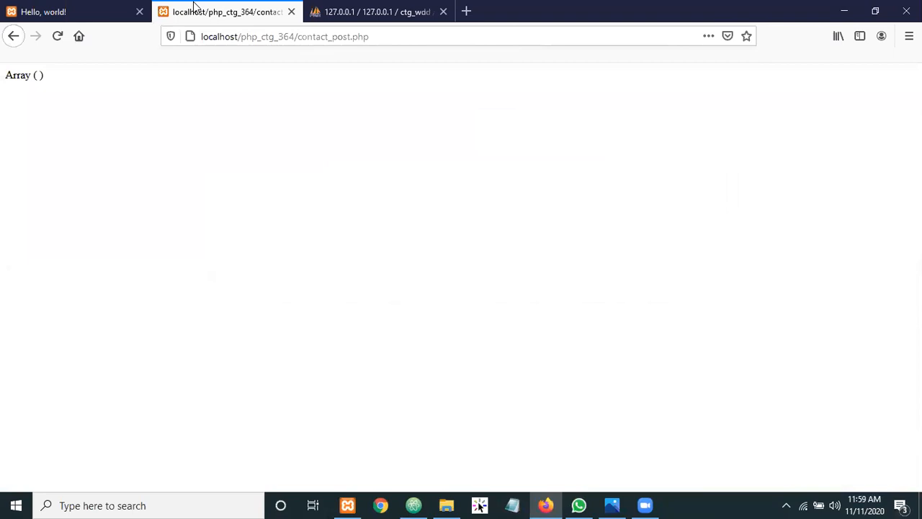
left_click(103, 6)
left_click(380, 10)
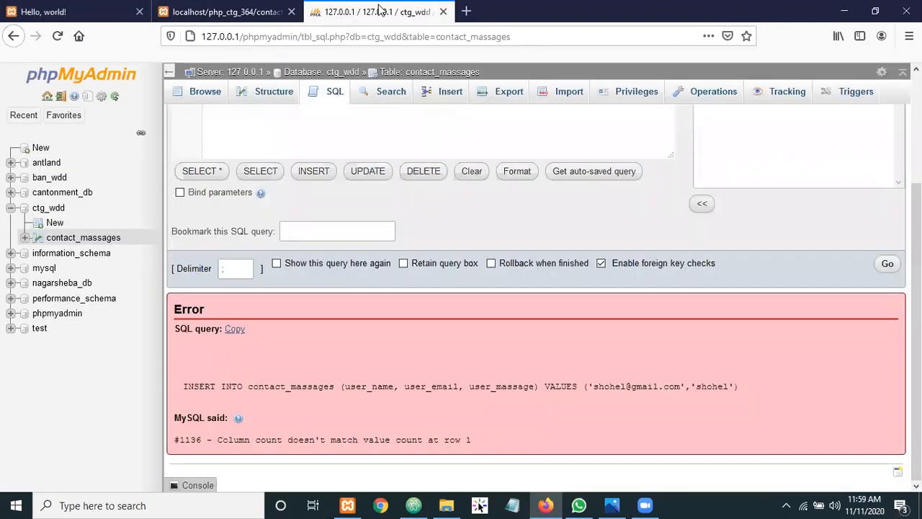
left_click(205, 92)
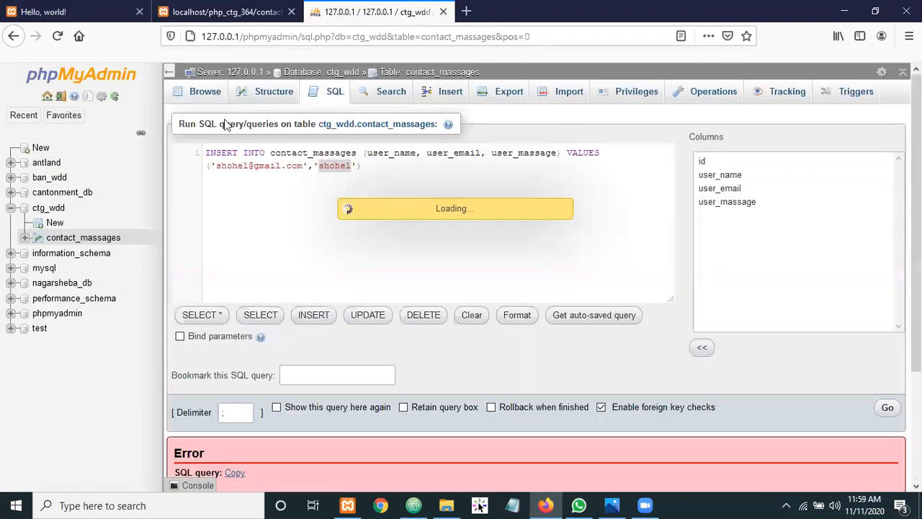
Return to the contact_massages SQL editor and delete the default SELECT query so it is empty
left_click(325, 91)
left_click_drag(426, 153, 132, 150)
key("ctrl+v")
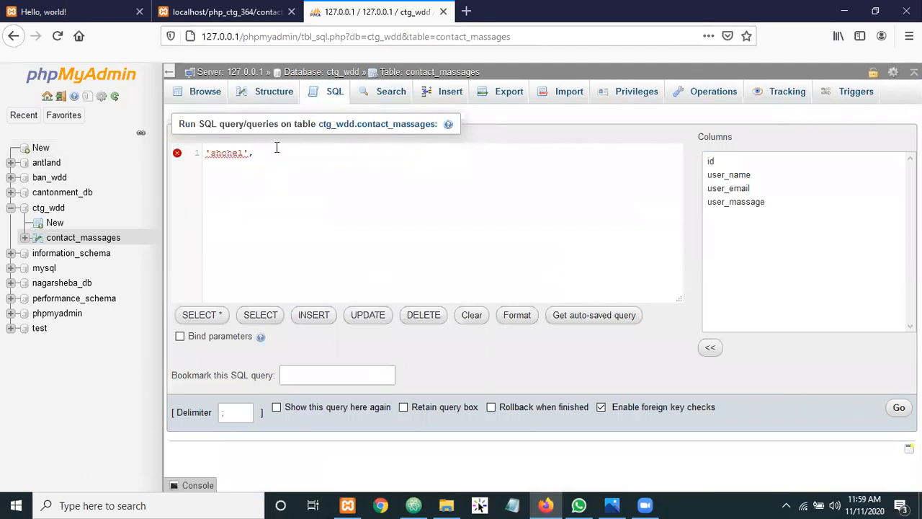
key("ctrl+z")
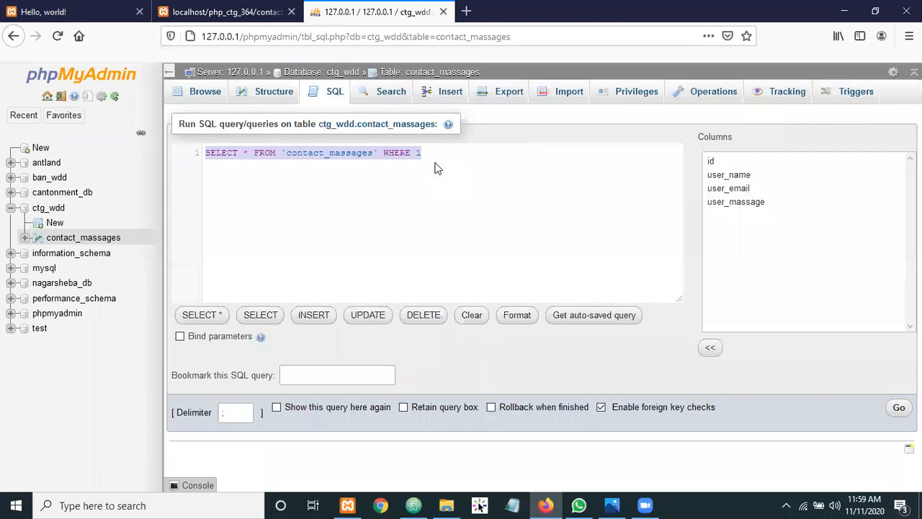
key("BackSpace")
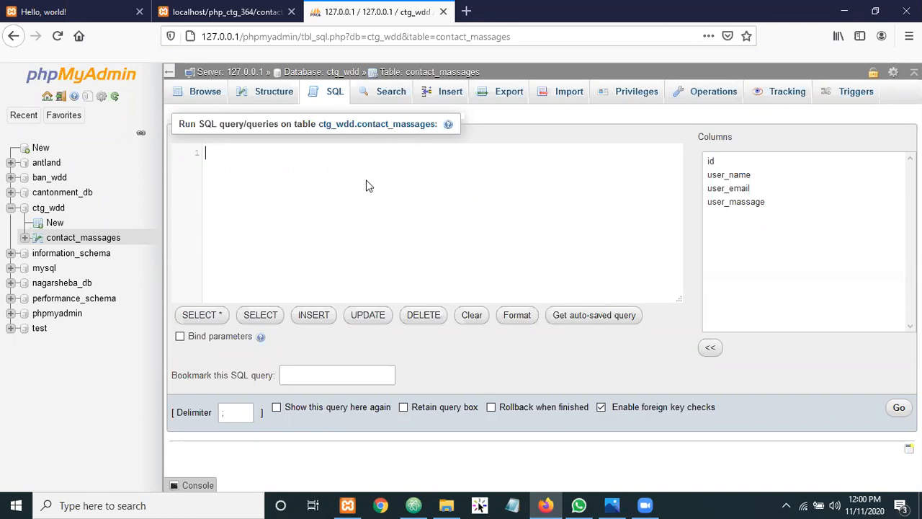
Insert an INSERT INTO template and trim its column list to unquoted user_email and user_massage
type("IN")
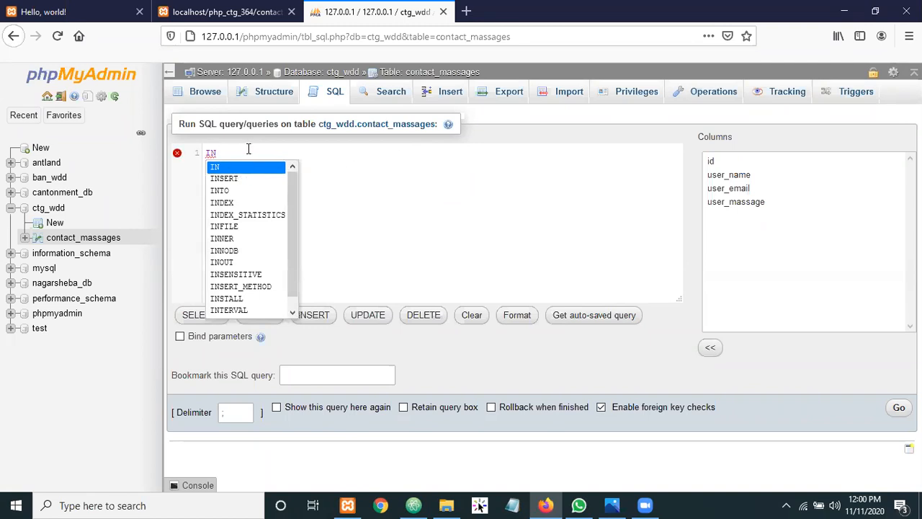
key("BackSpace")
key("BackSpace")
left_click(313, 315)
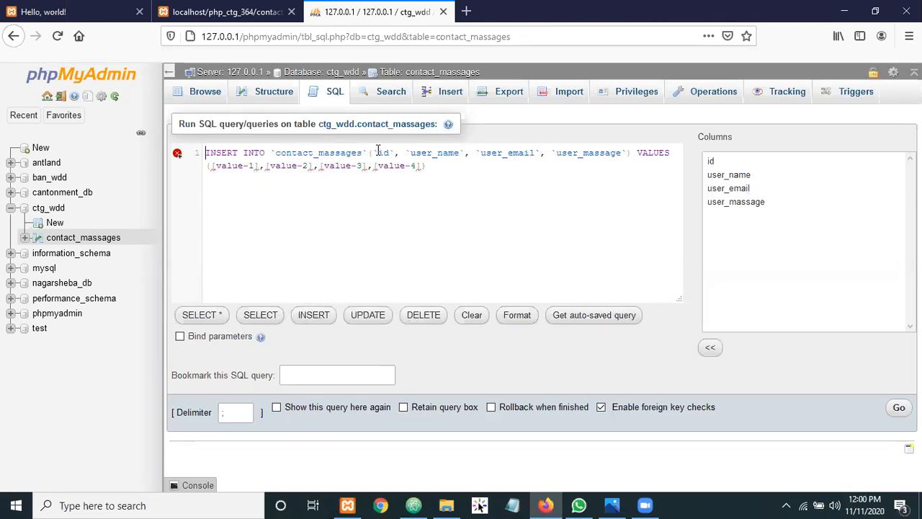
left_click_drag(373, 153, 479, 157)
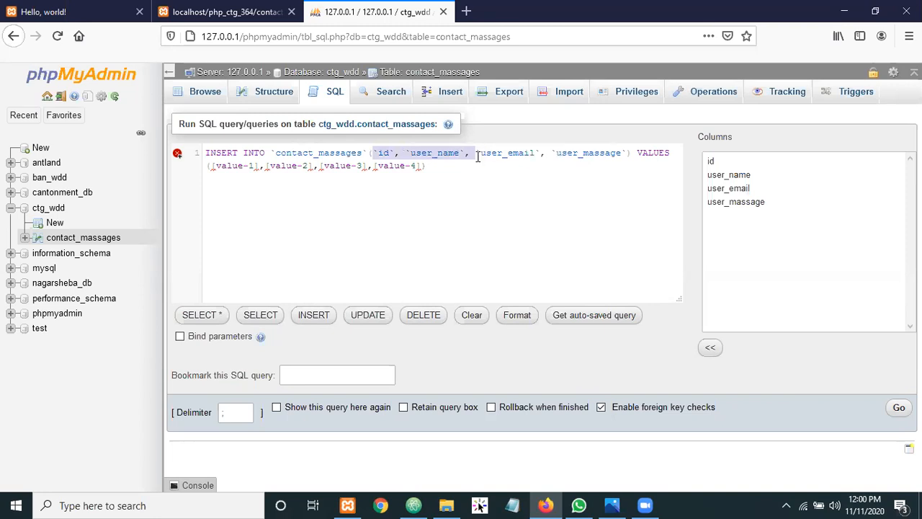
key("BackSpace")
key("Delete")
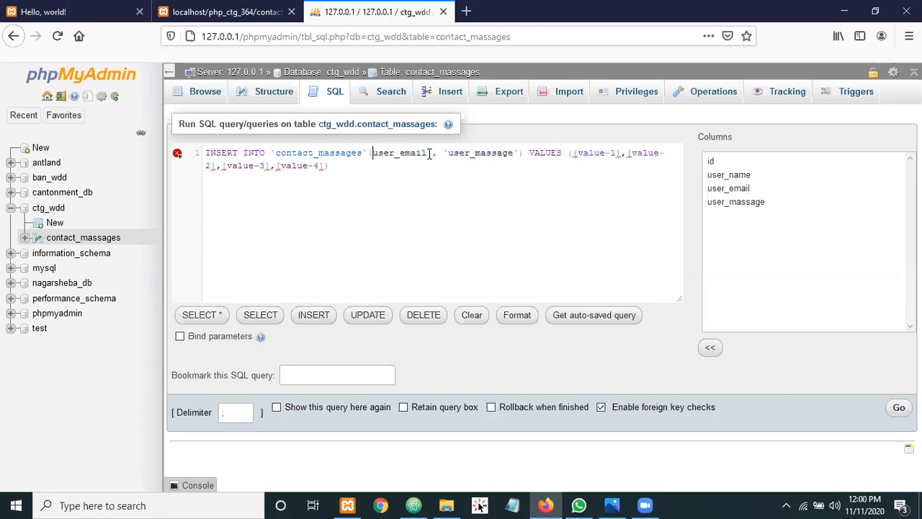
left_click(431, 153)
key("BackSpace")
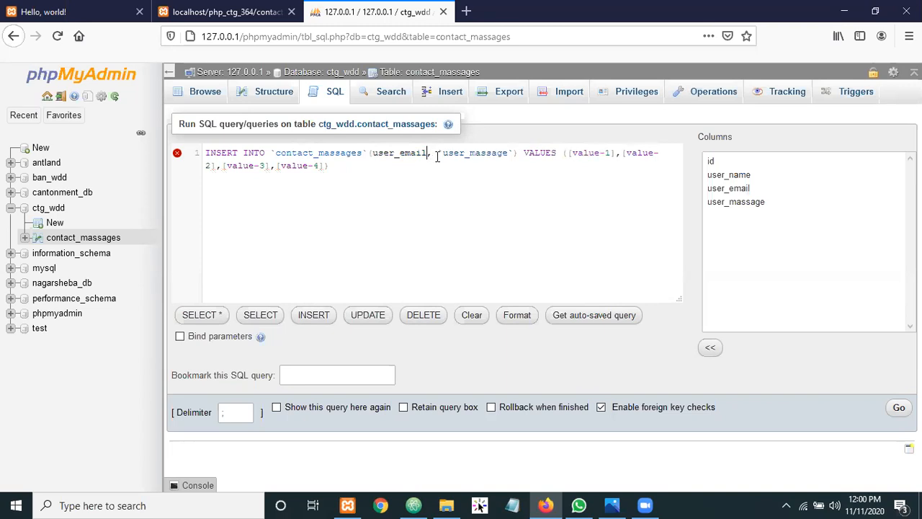
left_click(443, 153)
key("BackSpace")
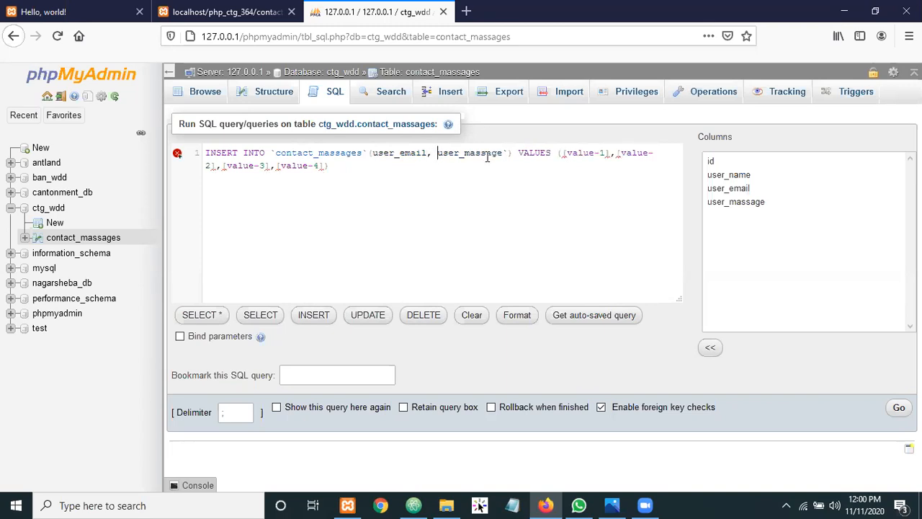
left_click(509, 153)
key("BackSpace")
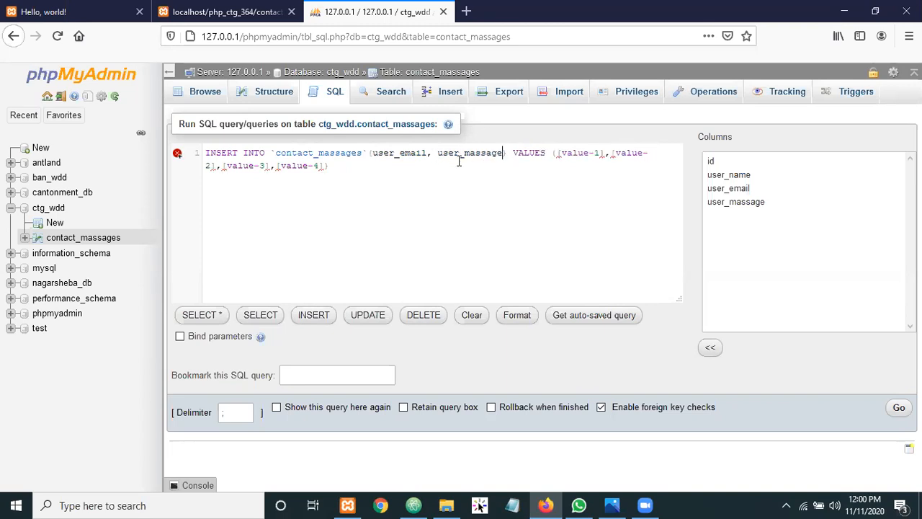
Delete the template's placeholder values, leaving the VALUES parentheses empty
left_click_drag(559, 153, 652, 153)
key("BackSpace")
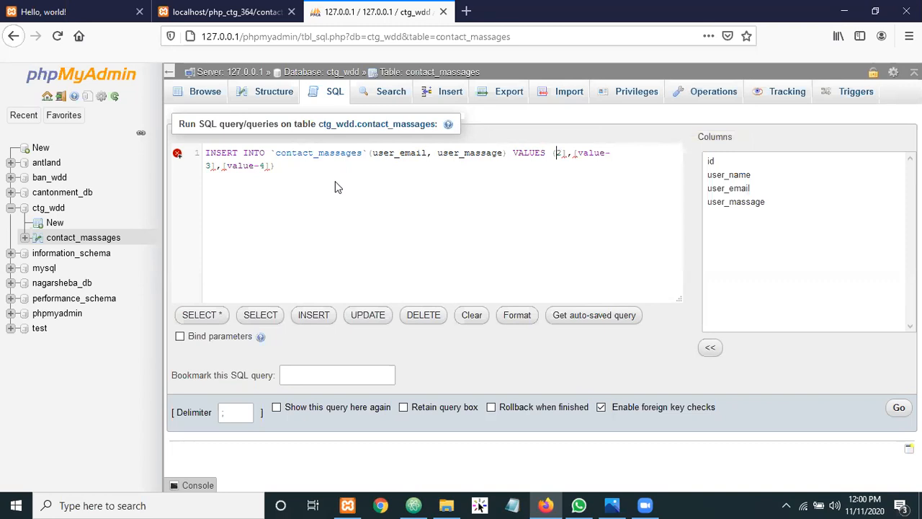
left_click_drag(270, 166, 202, 167)
key("BackSpace")
key("BackSpace")
key("BackSpace")
key("BackSpace")
key("BackSpace")
key("BackSpace")
key("BackSpace")
key("BackSpace")
key("BackSpace")
key("BackSpace")
key("BackSpace")
left_click(395, 152)
left_click(482, 153)
left_click(557, 153)
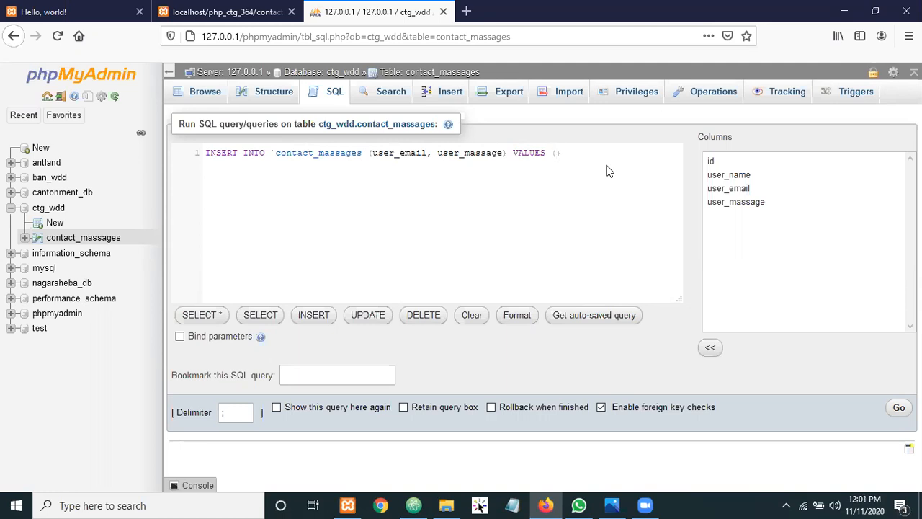
Fill VALUES with 'DDDDDDDDDDDDDD' and a placeholder e-mail address, then run the INSERT
type("''")
key("Left")
type("DDDDDDDDDDDDDD")
key("Right")
type(", 'EMAIL@EMAIL.")
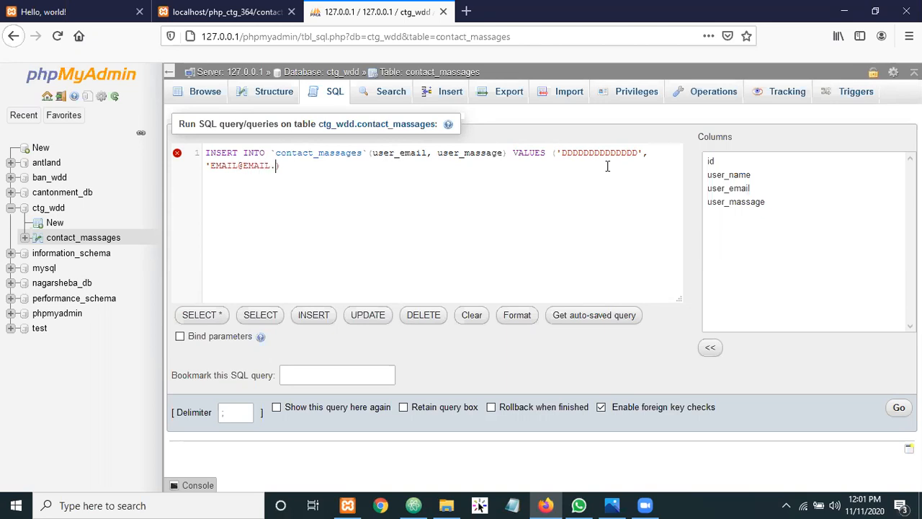
type("COM")
type("'")
left_click(899, 408)
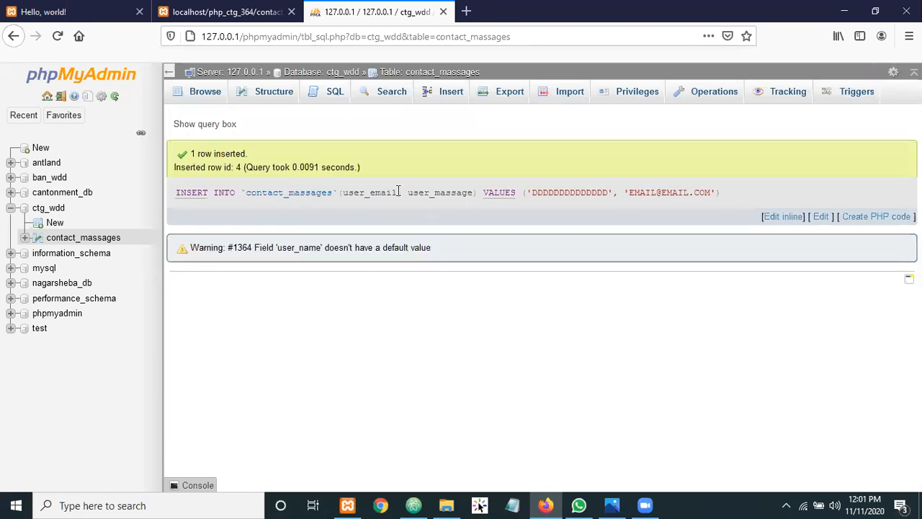
left_click(205, 93)
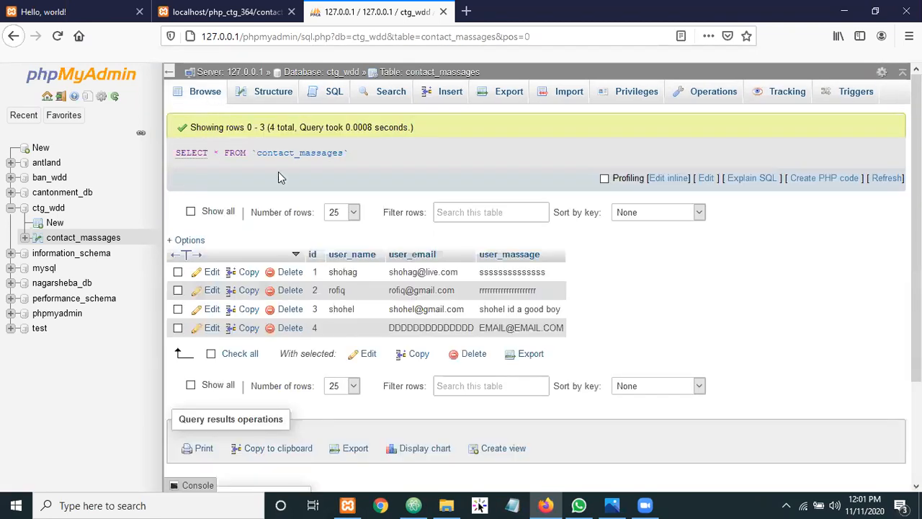
double_click(528, 328)
left_click(351, 332)
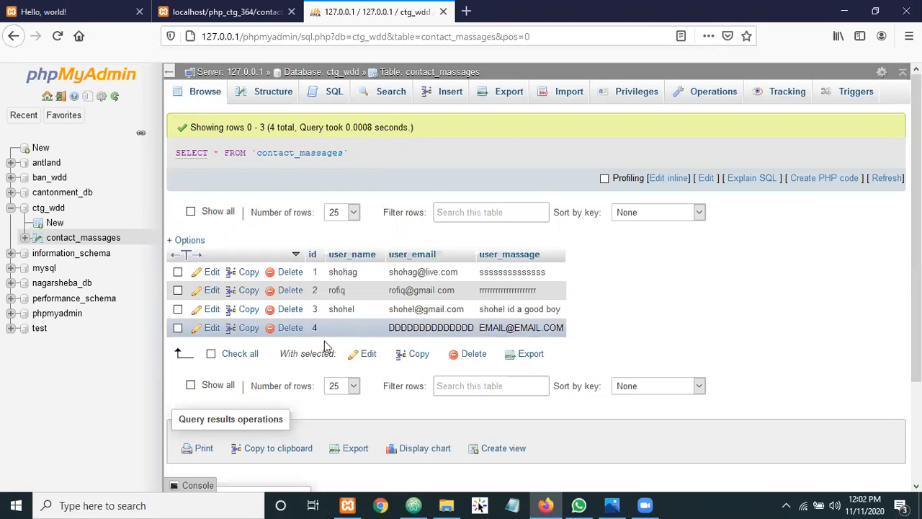
In the SQL editor, try the SELECT *, SELECT, UPDATE, DELETE and Clear query templates
left_click(335, 91)
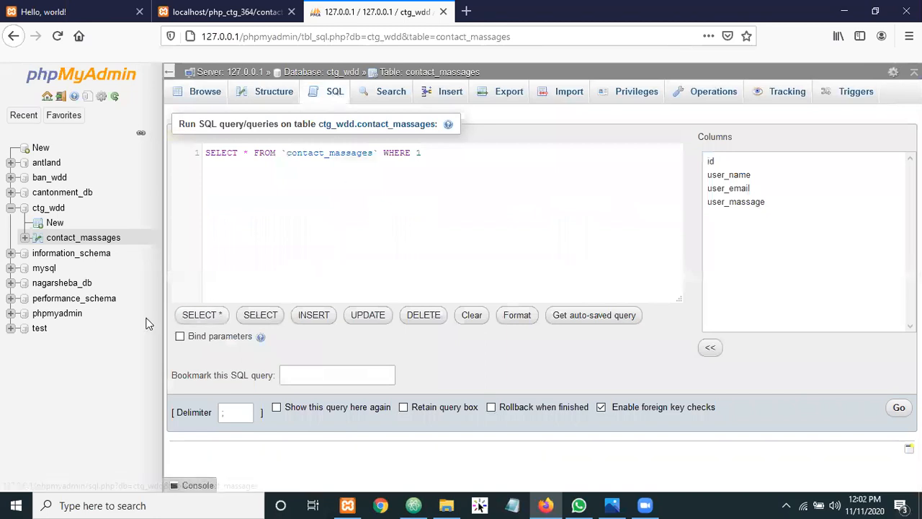
left_click(196, 318)
left_click(272, 318)
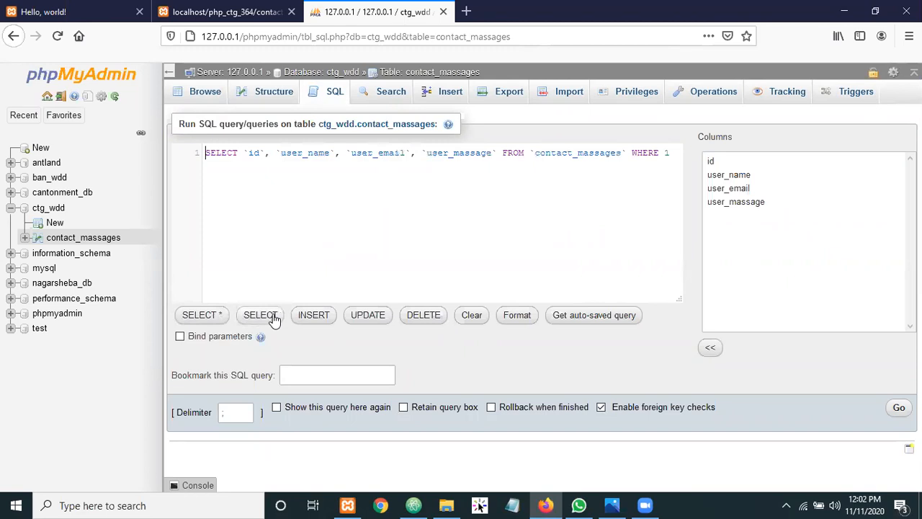
left_click(366, 318)
left_click(406, 319)
left_click(465, 321)
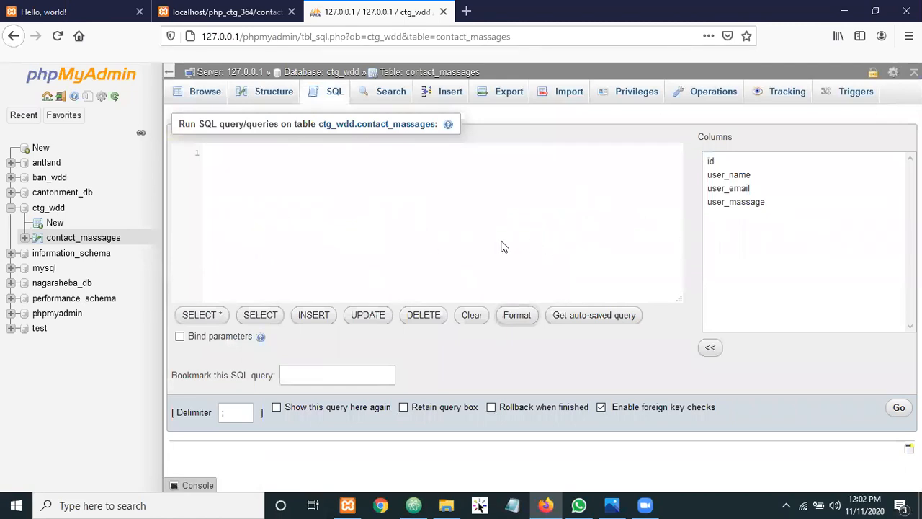
Reload the DELETE FROM template and open a new empty browser tab
left_click(414, 317)
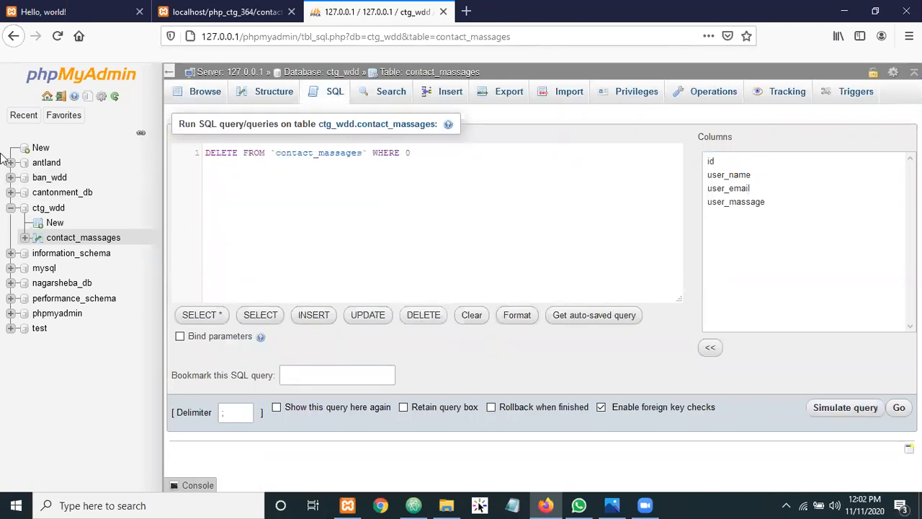
left_click(466, 13)
left_click(286, 36)
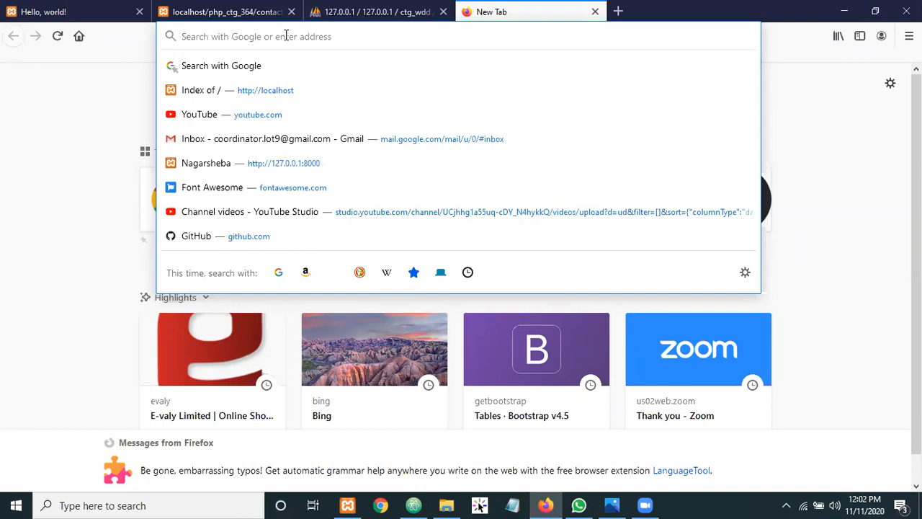
Search Google for 'w3schools sql' and open the W3Schools SQL Tutorial result
type("W3SC")
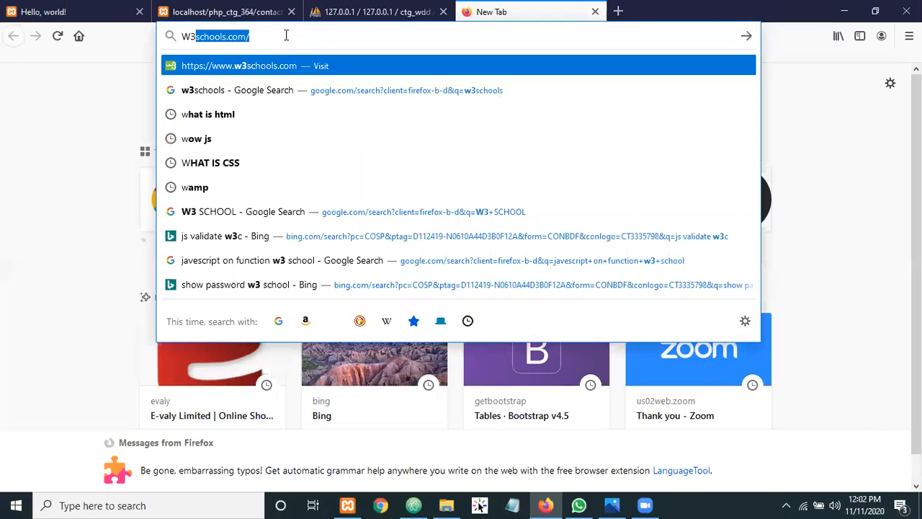
type("OO")
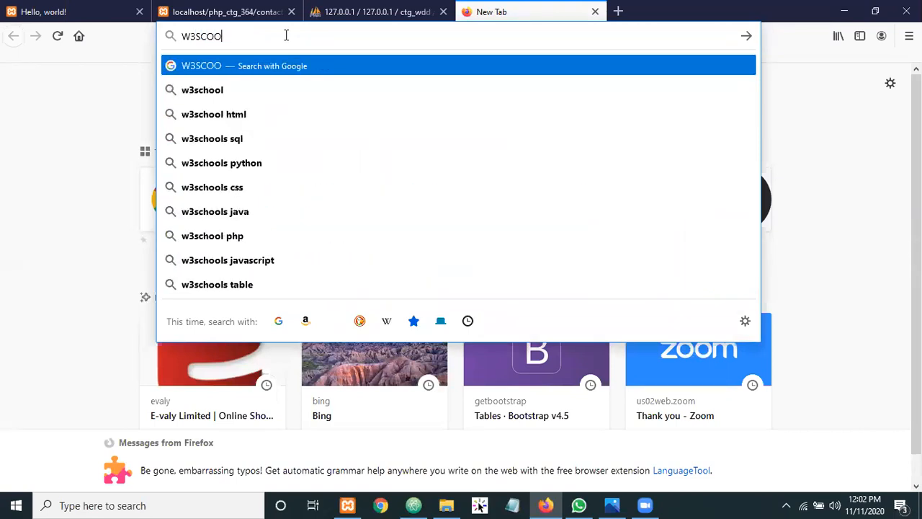
key("Down")
key("Down")
key("Down")
key("Return")
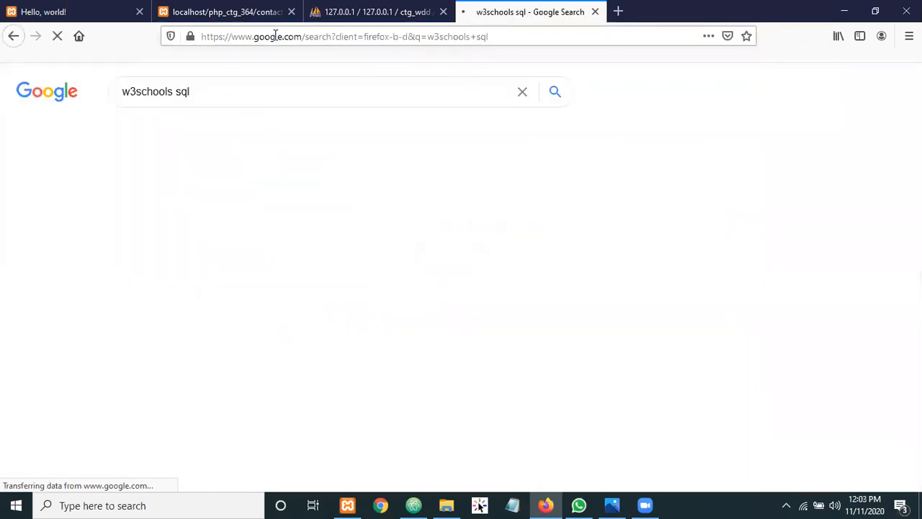
left_click(180, 208)
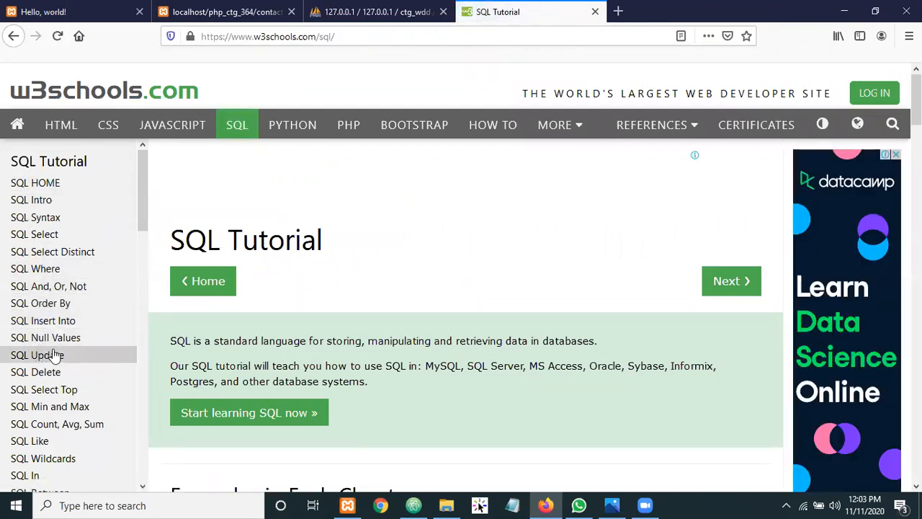
Open the W3Schools SQL INSERT INTO lesson and highlight its syntax lines
scroll(39, 361, "down", 8)
scroll(39, 342, "down", 6)
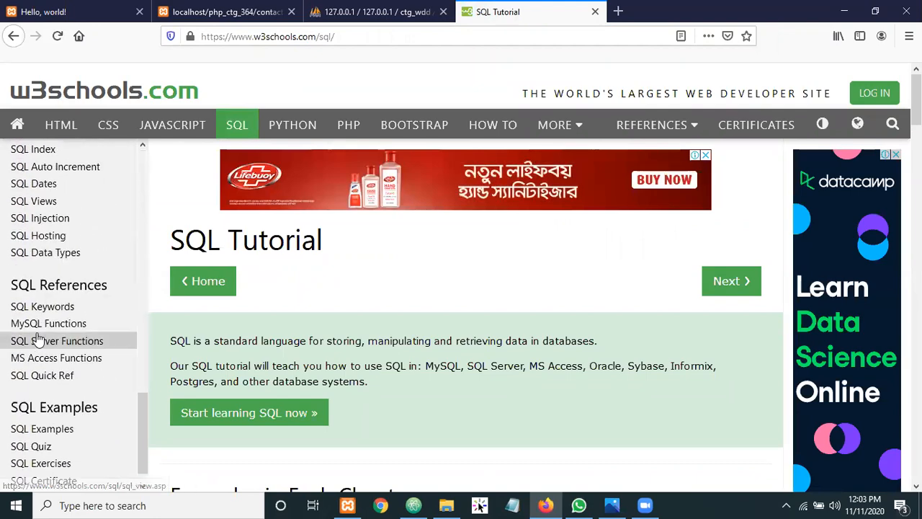
scroll(41, 351, "down", 1)
scroll(41, 351, "down", 2)
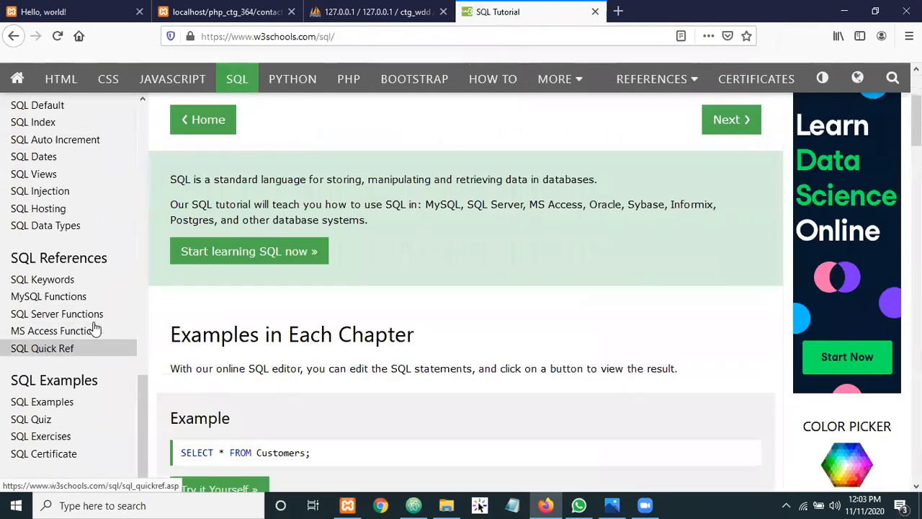
scroll(108, 313, "up", 5)
scroll(58, 287, "up", 10)
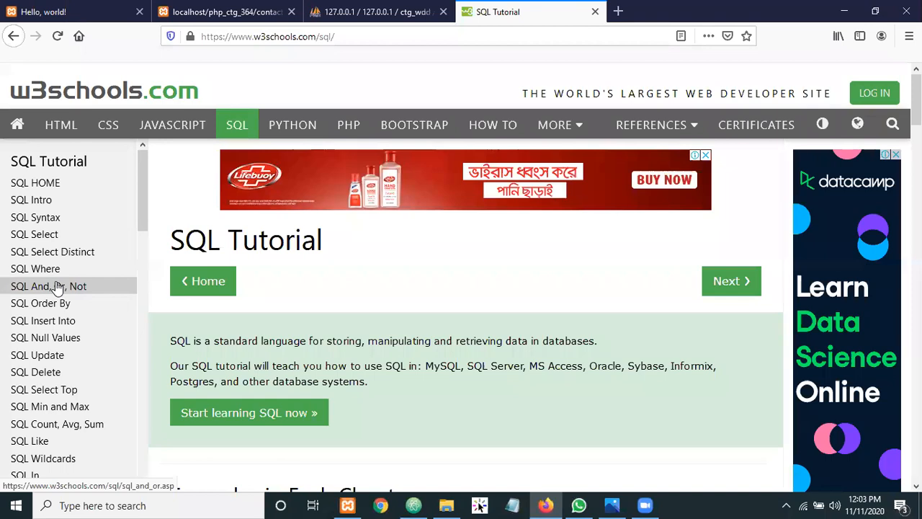
left_click(58, 328)
scroll(548, 292, "down", 3)
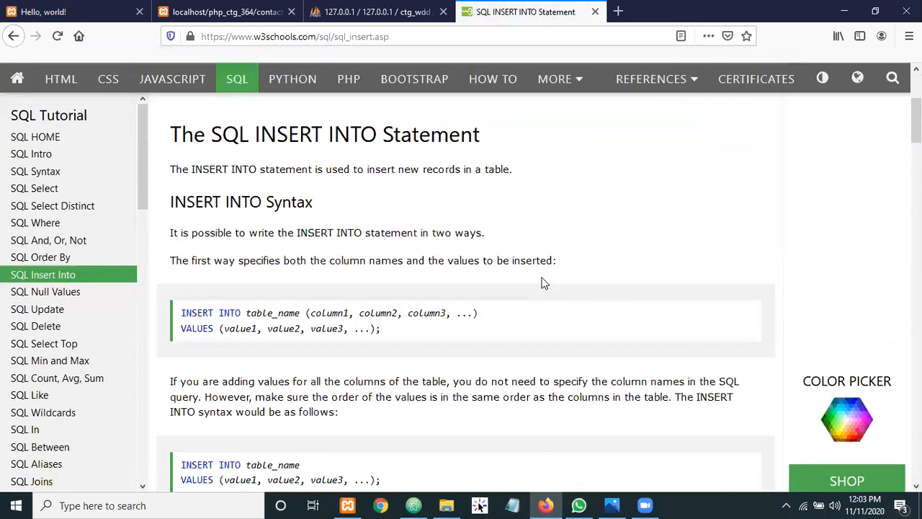
left_click_drag(402, 324, 198, 311)
double_click(198, 312)
scroll(325, 322, "down", 4)
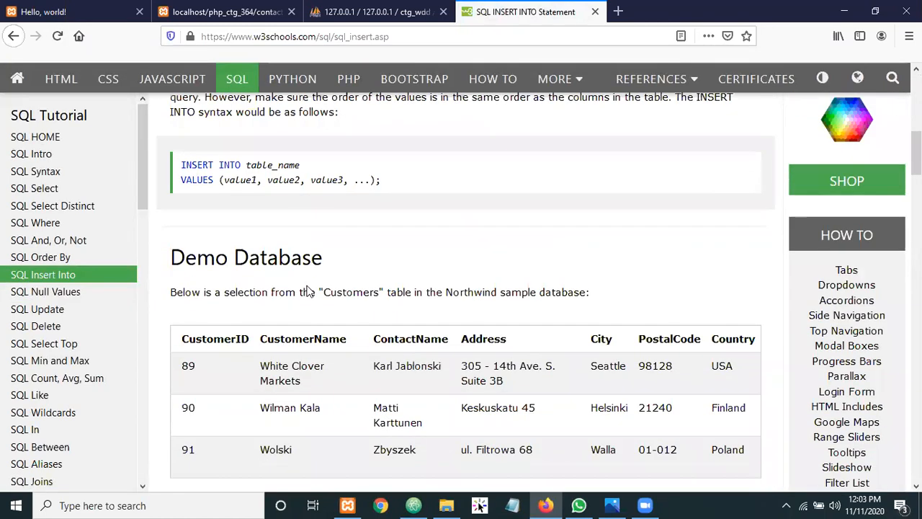
scroll(178, 287, "down", 4)
Run the INSERT INTO example in the Tryit Editor, inspect its VALUES line, then return to the lesson
left_click(208, 278)
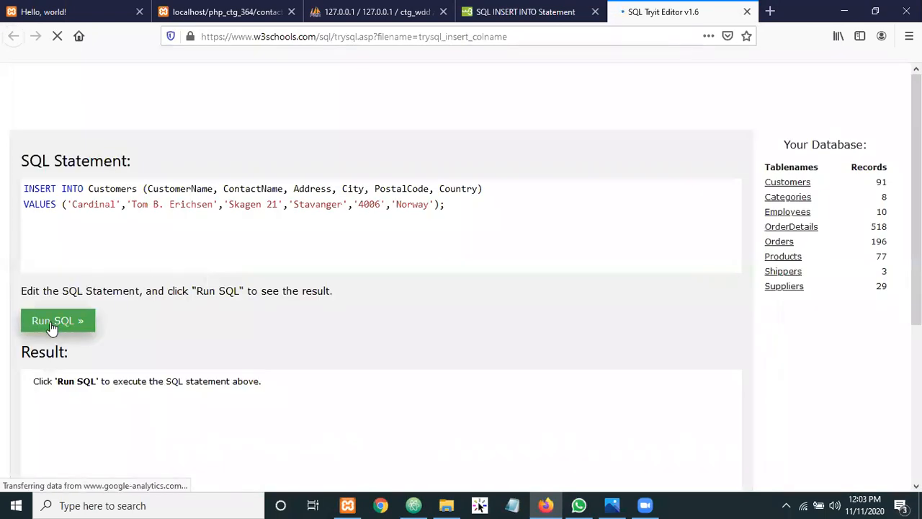
left_click(51, 326)
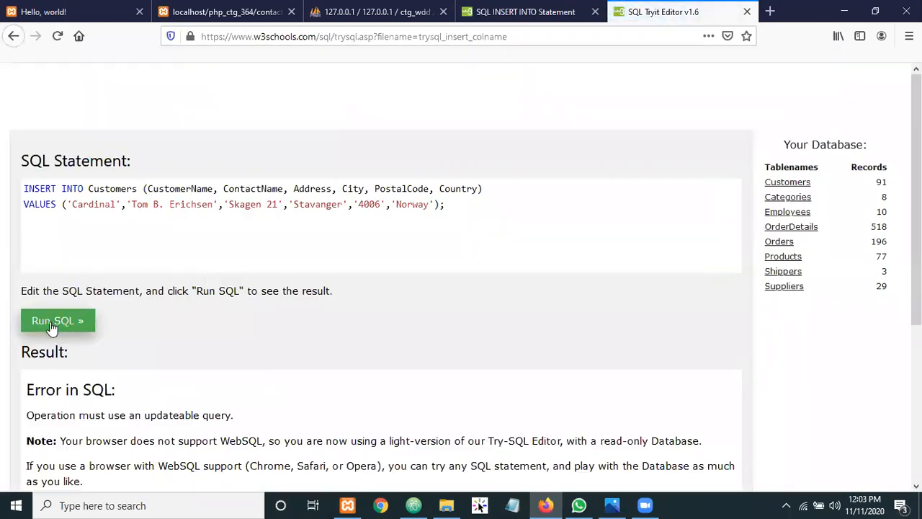
scroll(374, 318, "down", 2)
scroll(289, 306, "down", 2)
scroll(202, 294, "up", 4)
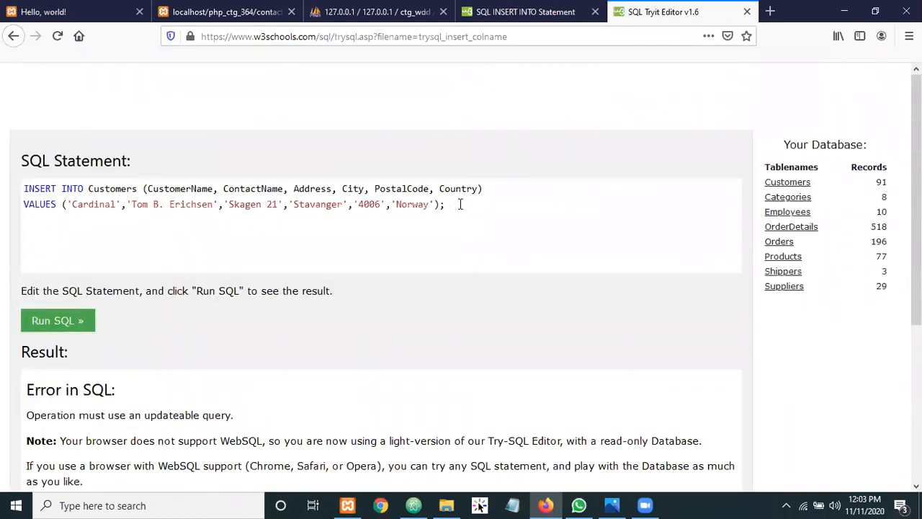
left_click_drag(460, 205, 3, 209)
left_click_drag(506, 196, 3, 221)
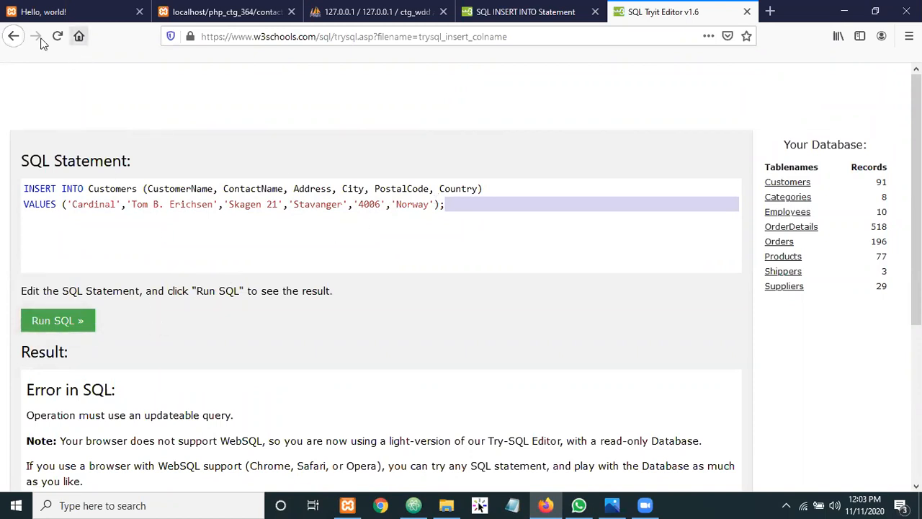
left_click(551, 12)
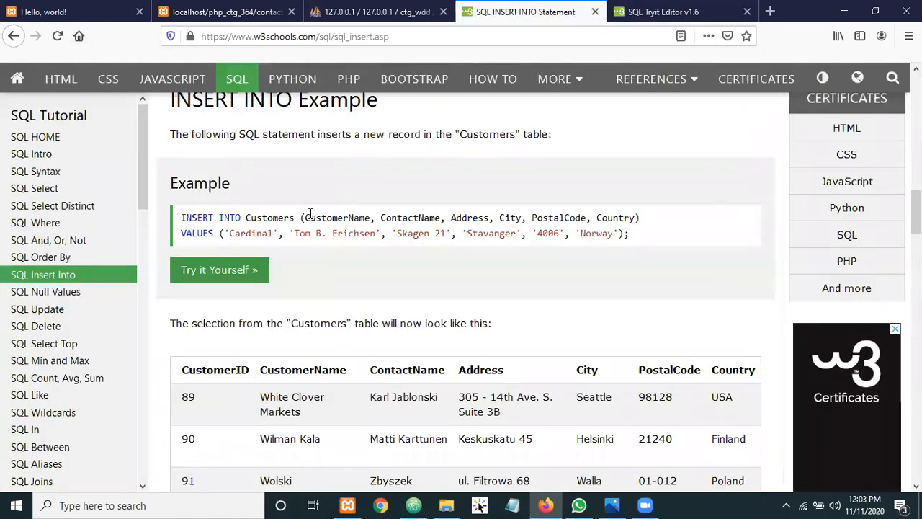
scroll(265, 235, "down", 3)
Read through the SQL UPDATE Statement lesson, then close the Tryit Editor tab
left_click(33, 308)
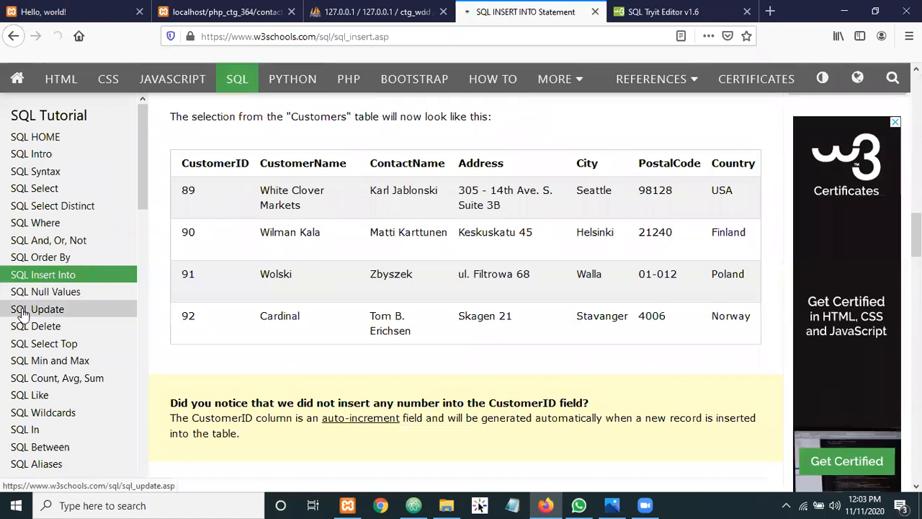
scroll(282, 250, "down", 3)
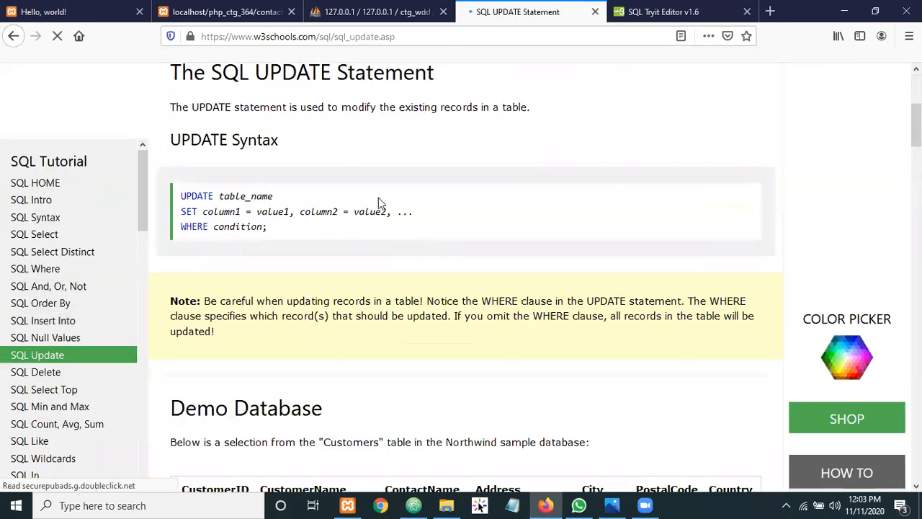
scroll(216, 231, "down", 2)
scroll(281, 227, "down", 4)
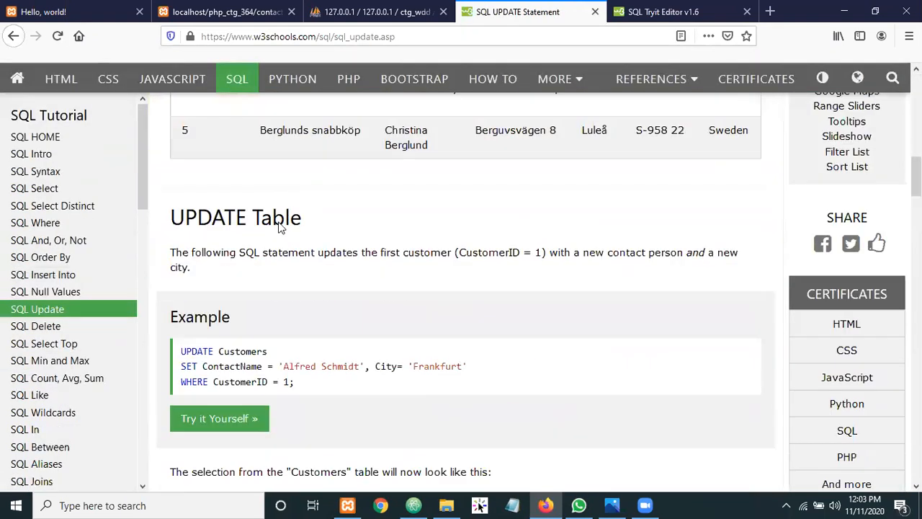
scroll(296, 229, "down", 2)
left_click_drag(303, 225, 190, 193)
scroll(231, 209, "down", 2)
scroll(274, 223, "down", 2)
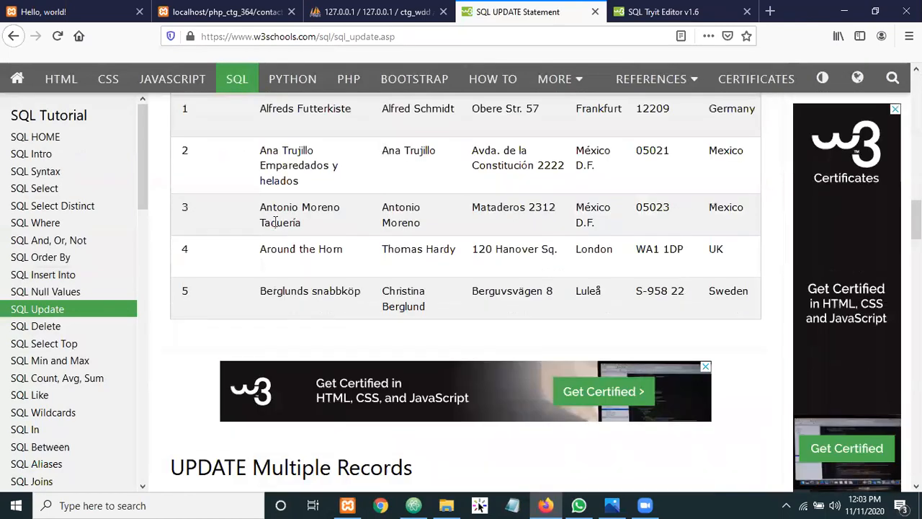
scroll(266, 224, "down", 3)
scroll(259, 226, "down", 6)
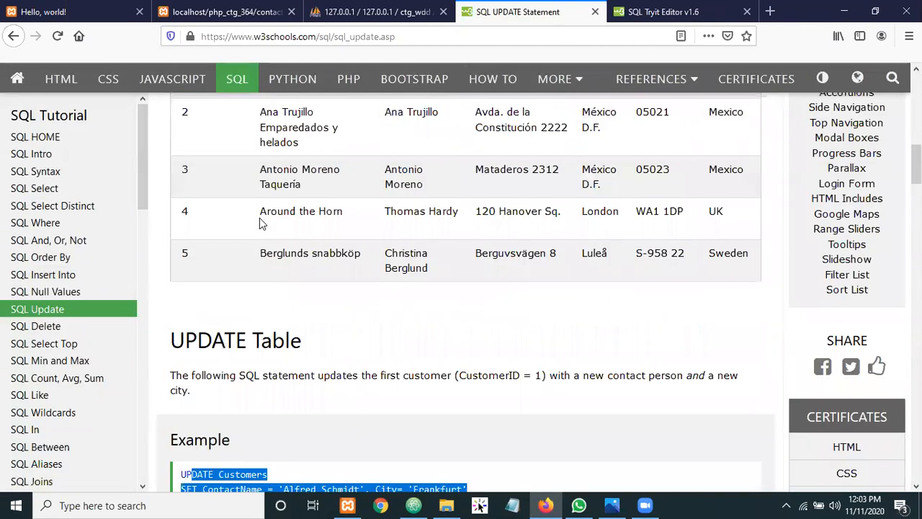
scroll(261, 221, "up", 20)
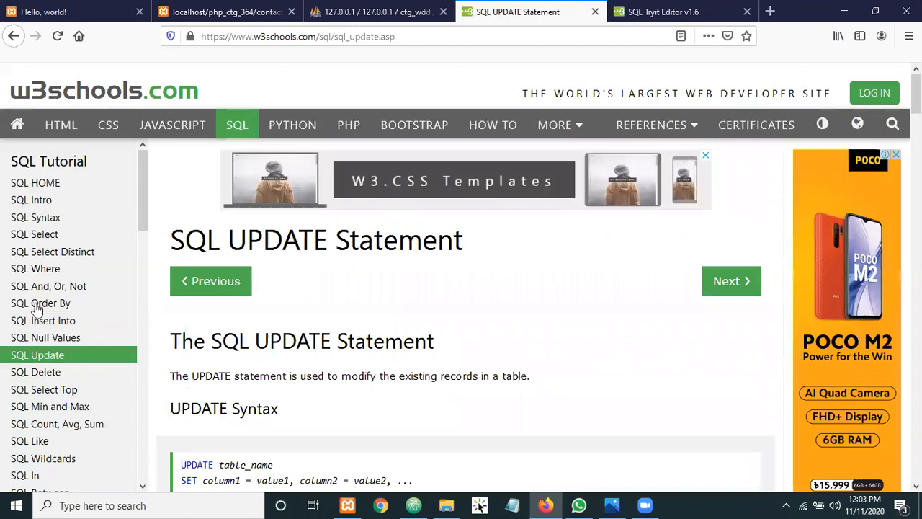
left_click(728, 12)
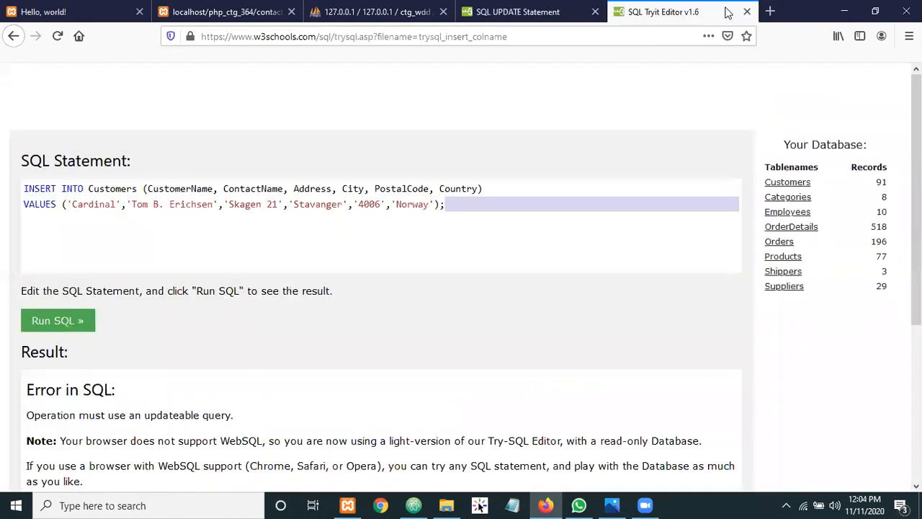
left_click(747, 12)
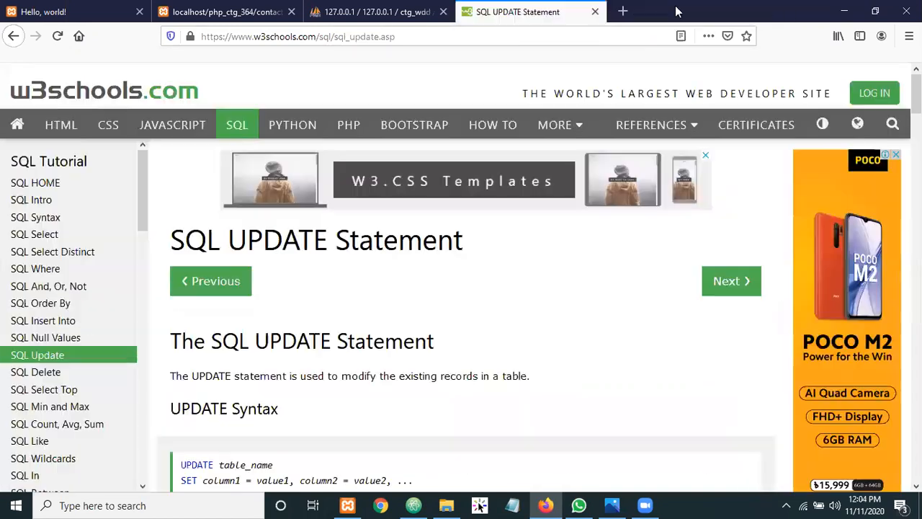
Search Google for MYSQL in a new tab
left_click(622, 12)
type("MYSQL")
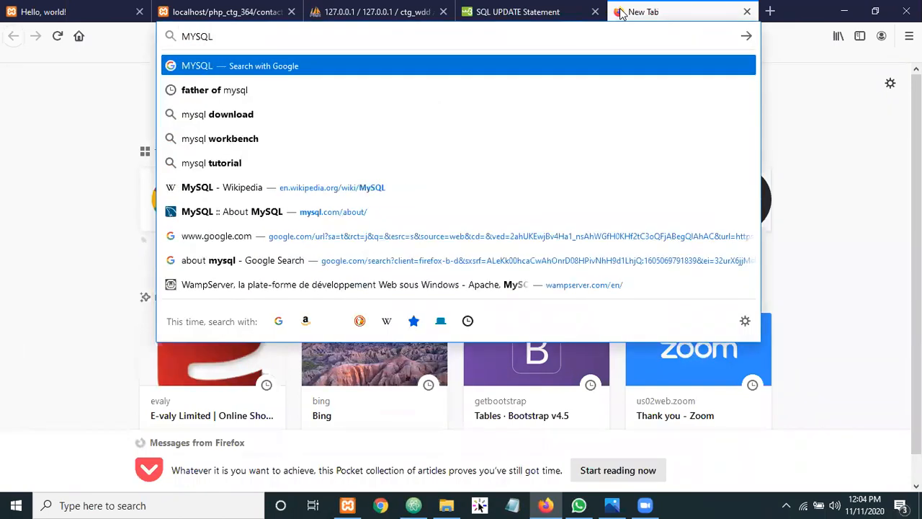
key("Return")
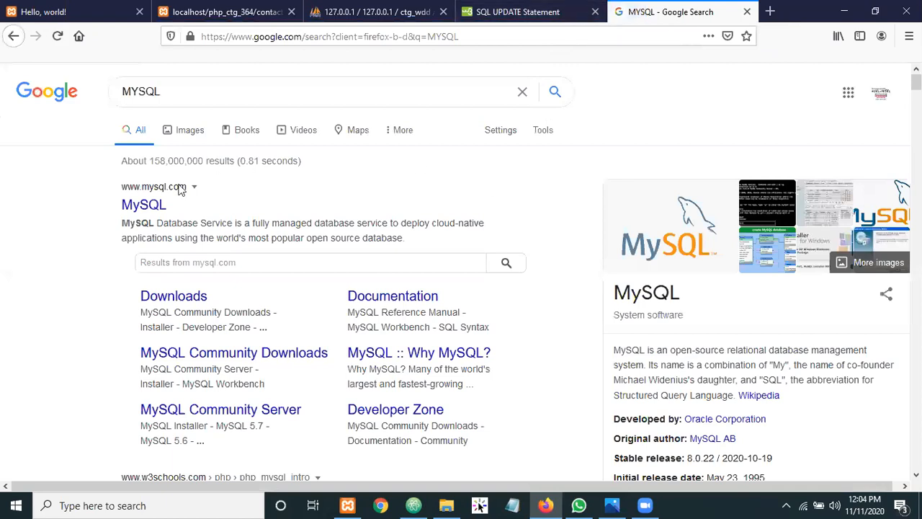
Open mysql.com in a background tab and the javatpoint MySQL tutorial here, then view mysql.com
middle_click(139, 206)
scroll(286, 122, "down", 3)
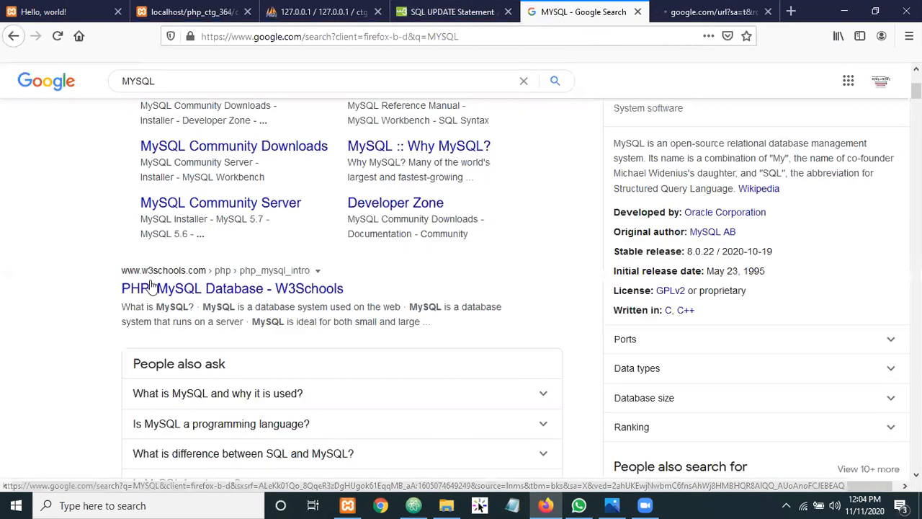
scroll(310, 184, "down", 3)
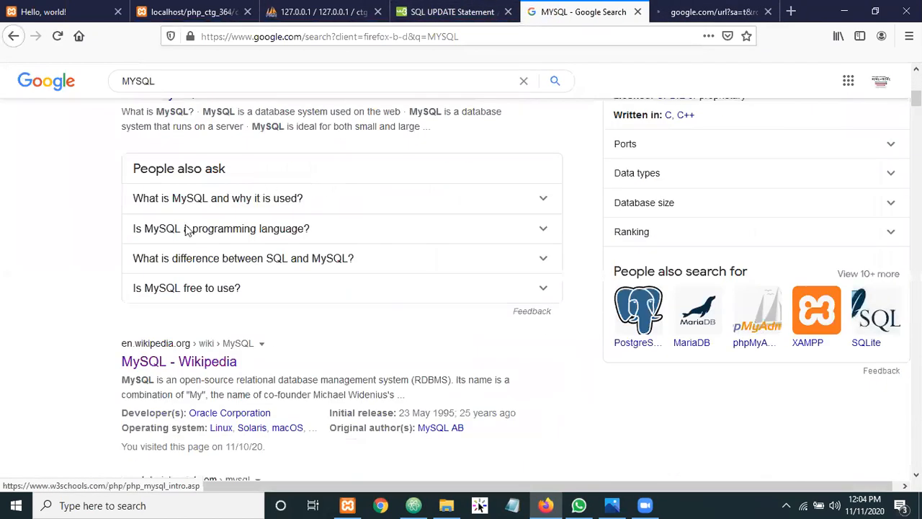
scroll(214, 297, "down", 4)
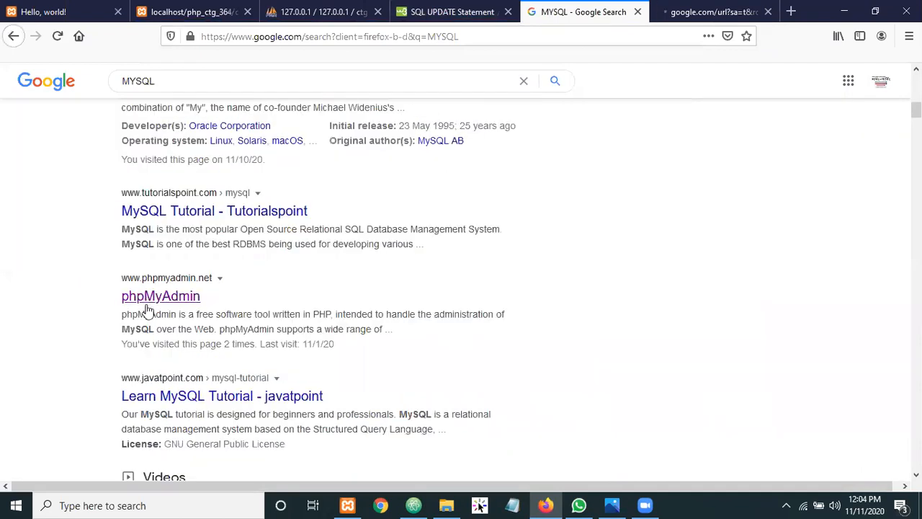
scroll(232, 312, "down", 1)
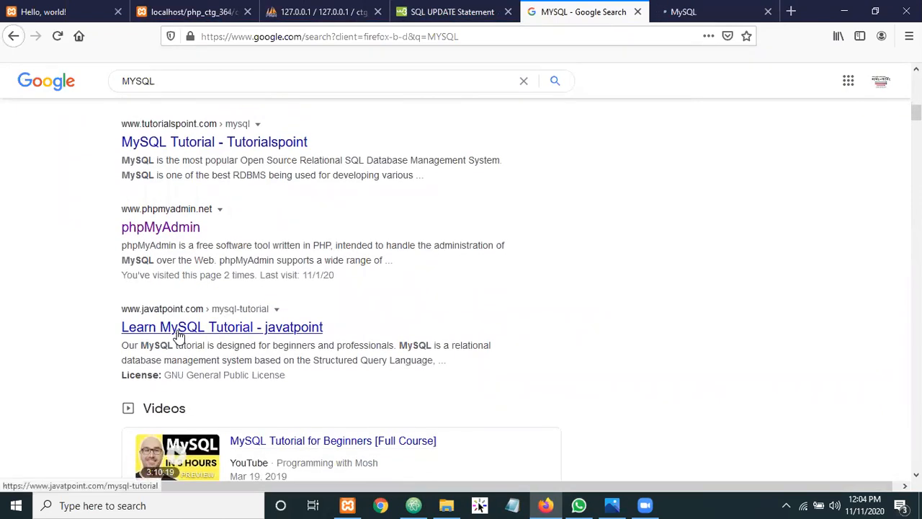
left_click(178, 335)
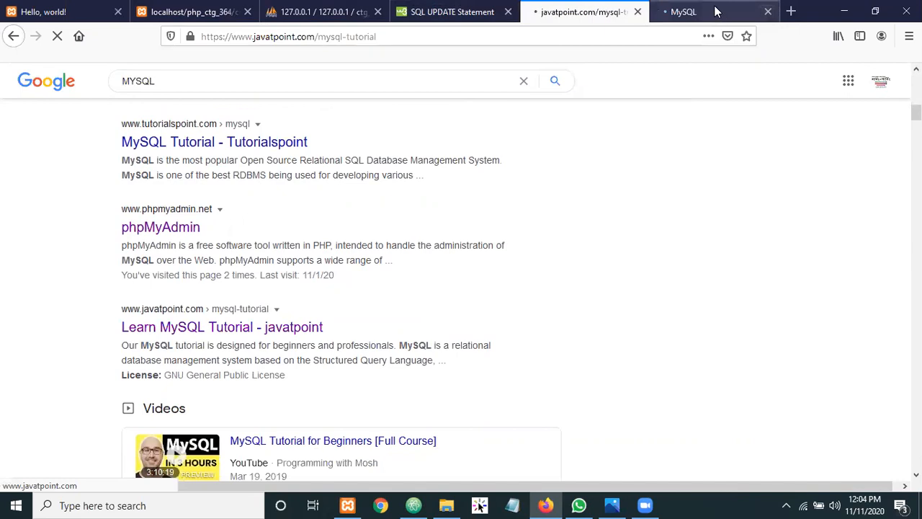
left_click(714, 8)
Scroll over the mysql.com homepage, then switch to the javatpoint MySQL Tutorial tab
scroll(282, 279, "down", 6)
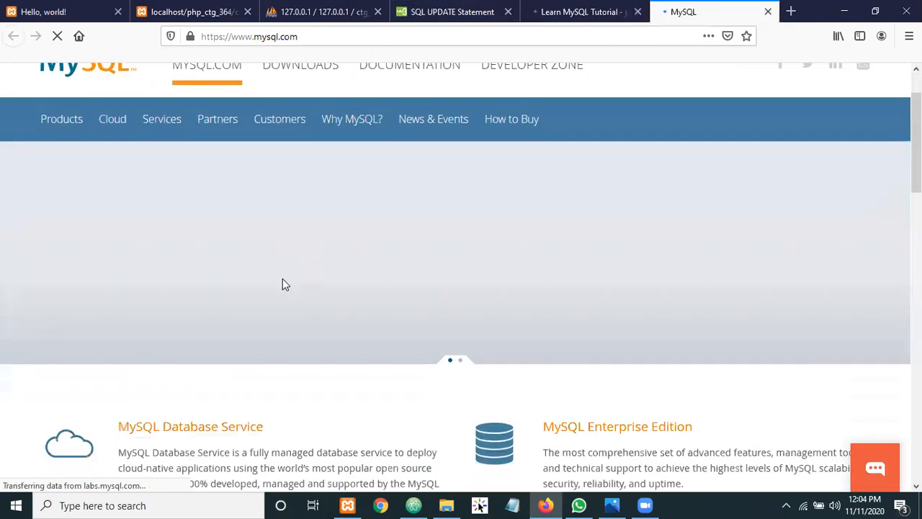
scroll(258, 261, "down", 4)
scroll(256, 252, "up", 4)
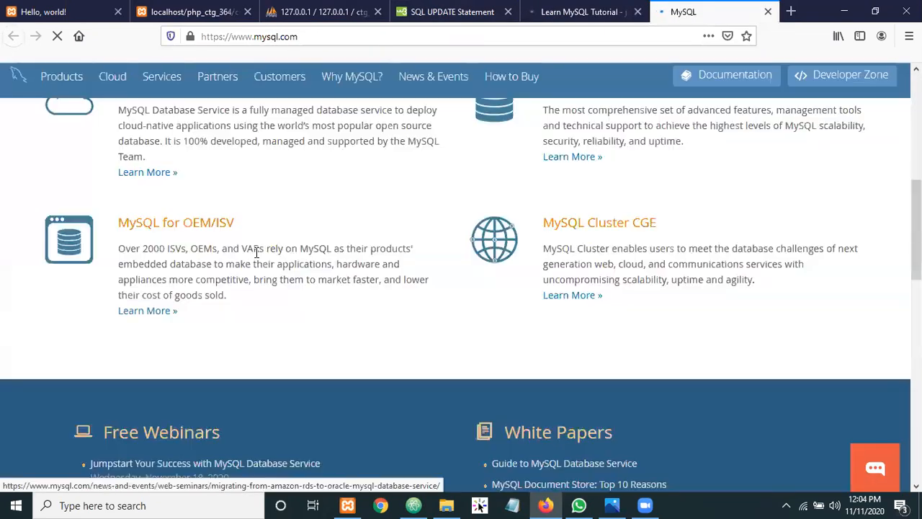
scroll(255, 258, "up", 7)
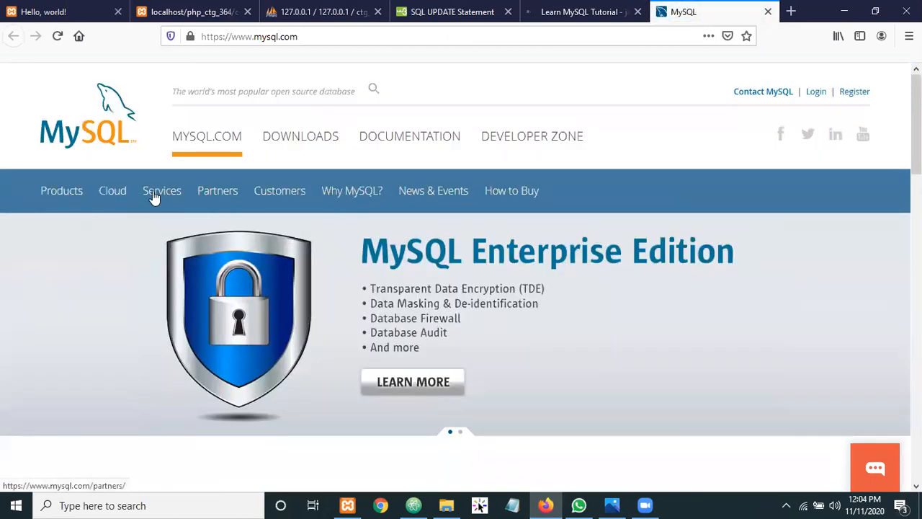
scroll(201, 237, "down", 9)
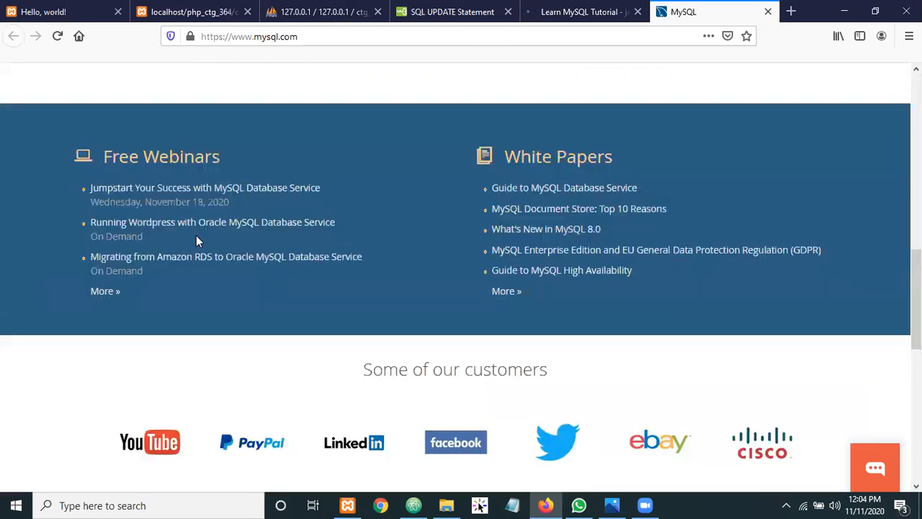
scroll(187, 231, "down", 6)
scroll(183, 230, "up", 3)
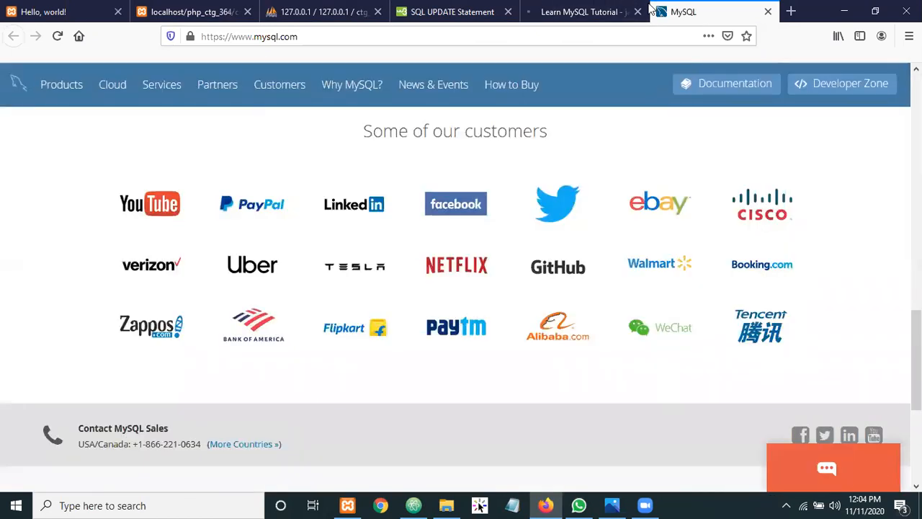
left_click(590, 8)
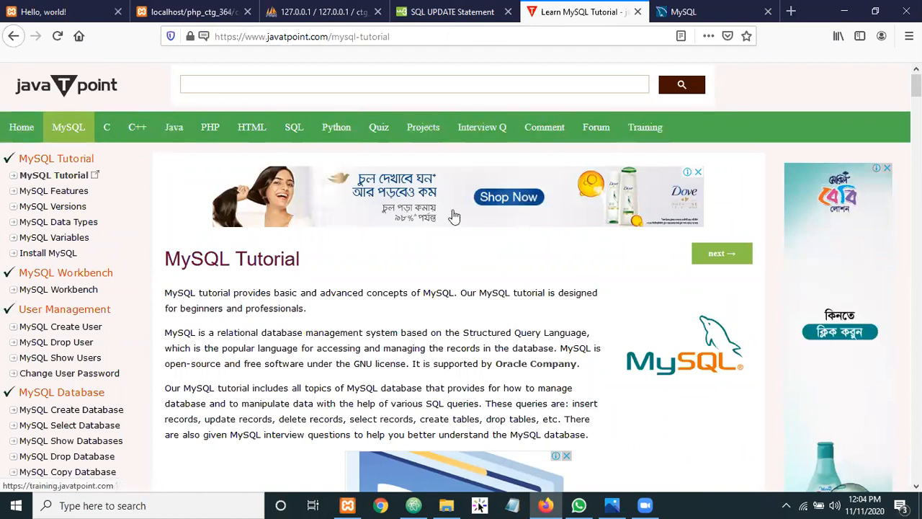
Open javaTpoint's MySQL Update Join article, dismiss the ad, and scroll to its UPDATE JOIN syntax
scroll(423, 223, "down", 2)
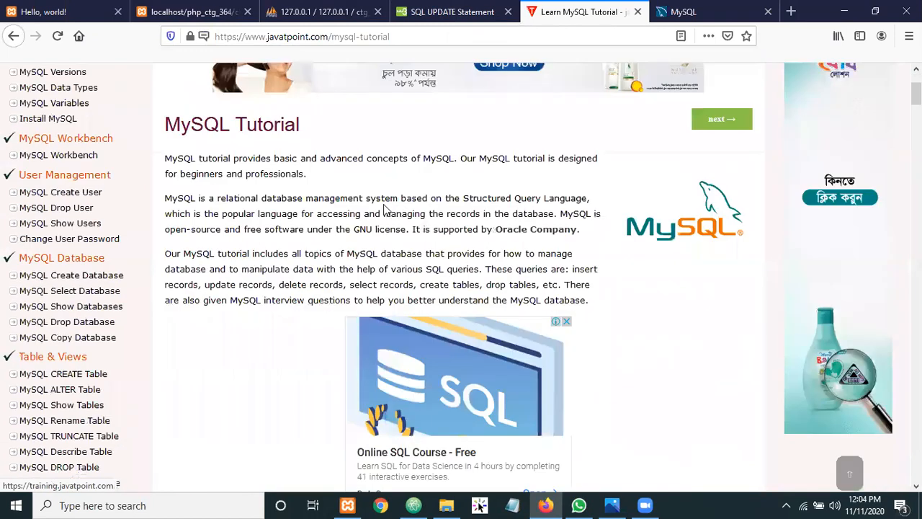
scroll(374, 202, "down", 10)
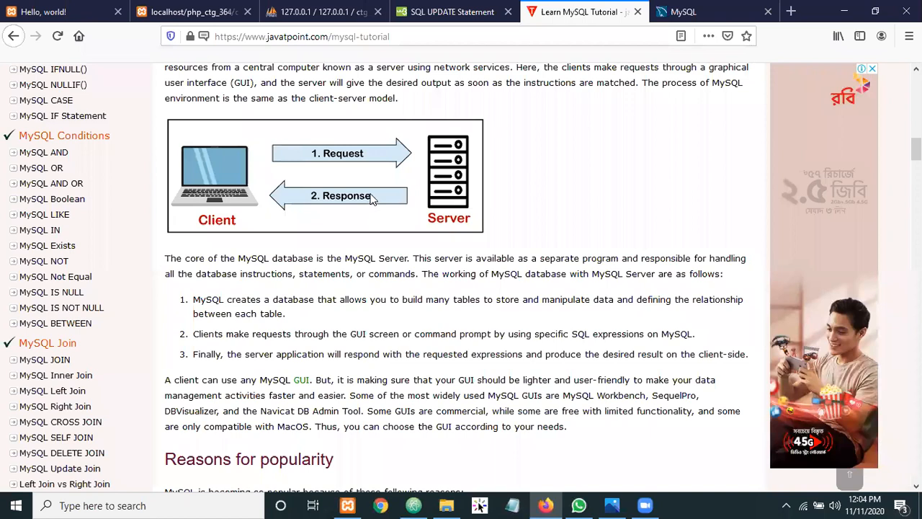
scroll(317, 195, "down", 3)
left_click(51, 268)
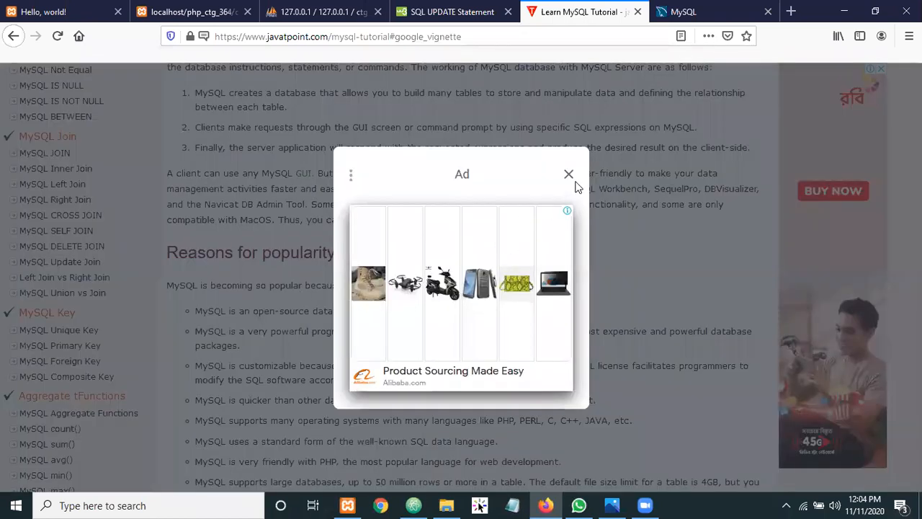
left_click(569, 175)
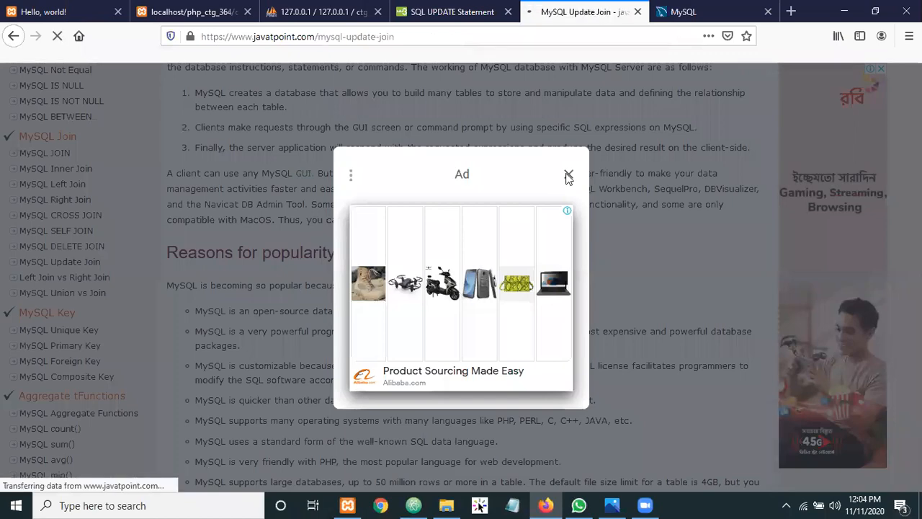
scroll(266, 301, "down", 1)
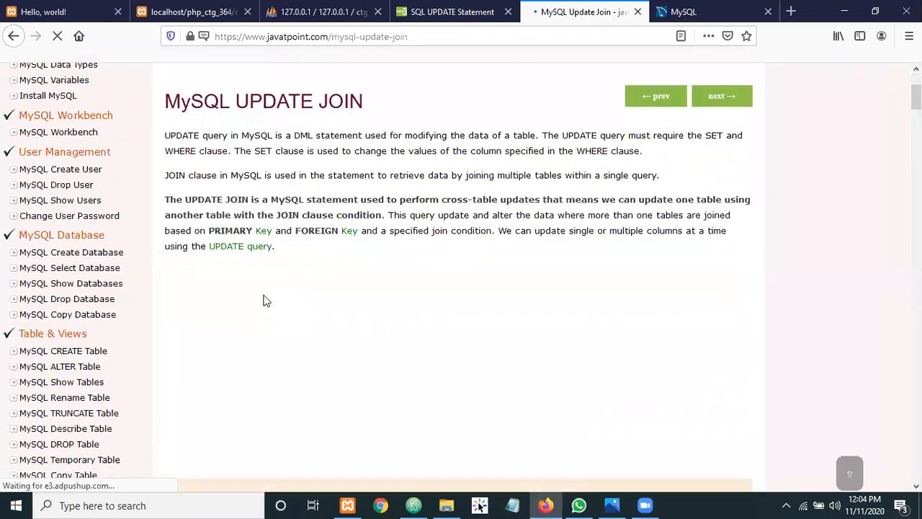
scroll(263, 299, "down", 3)
scroll(451, 292, "down", 2)
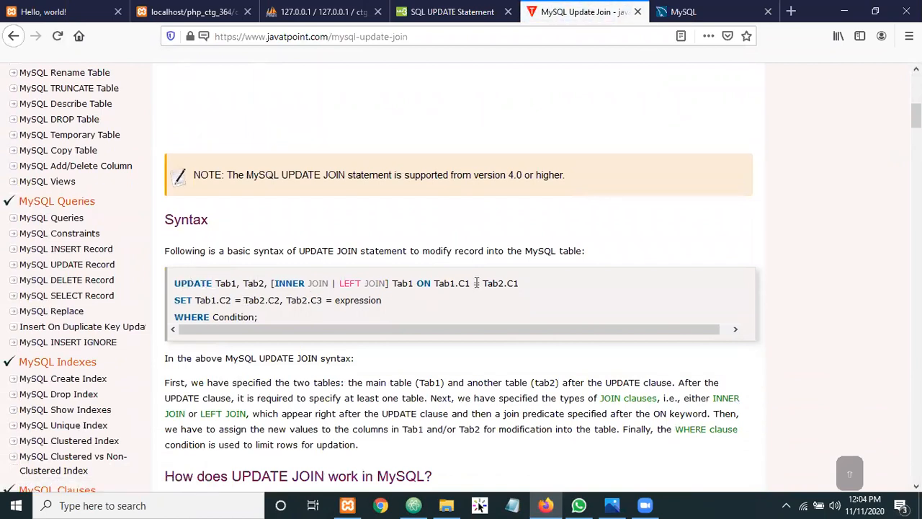
scroll(250, 304, "down", 2)
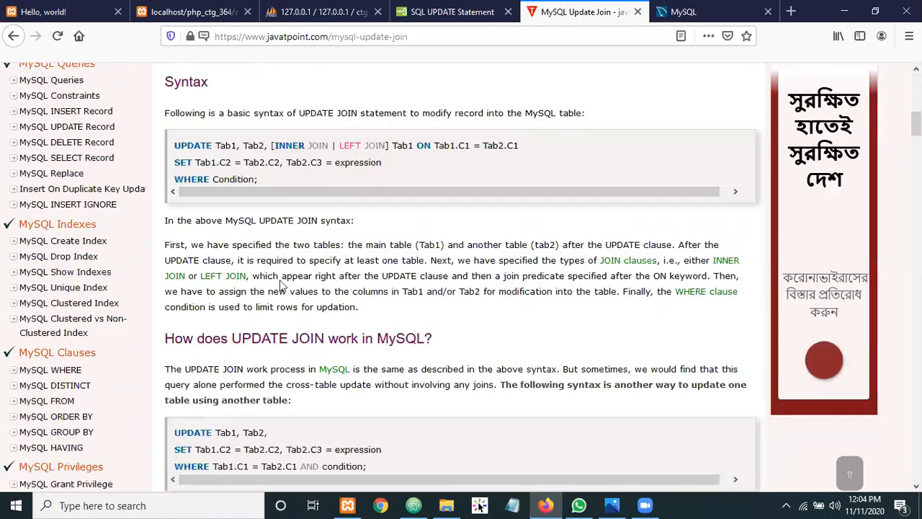
scroll(346, 221, "down", 3)
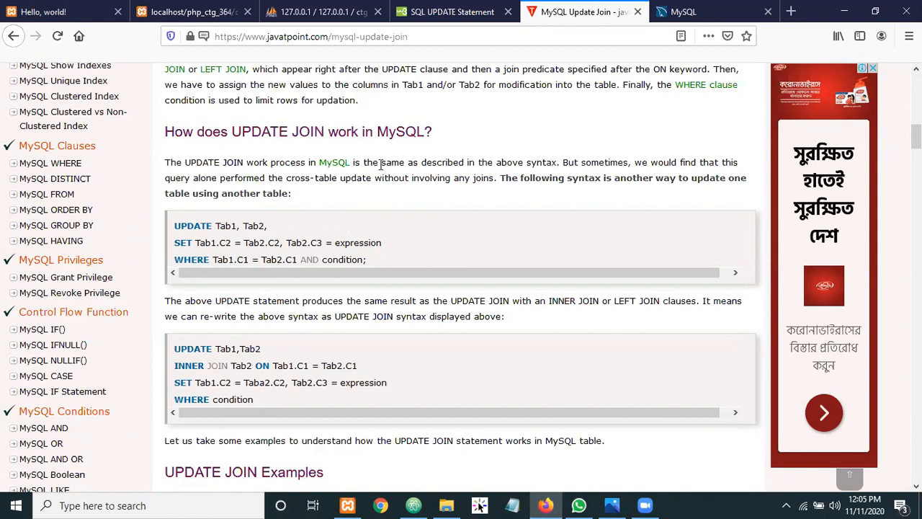
Check the contact_post.php output page, then return to the phpMyAdmin SQL query page
left_click(335, 8)
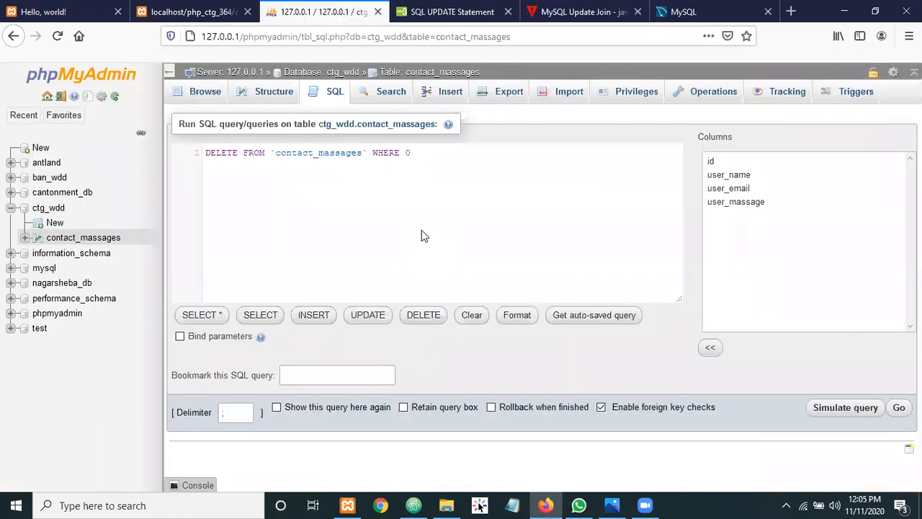
left_click(182, 10)
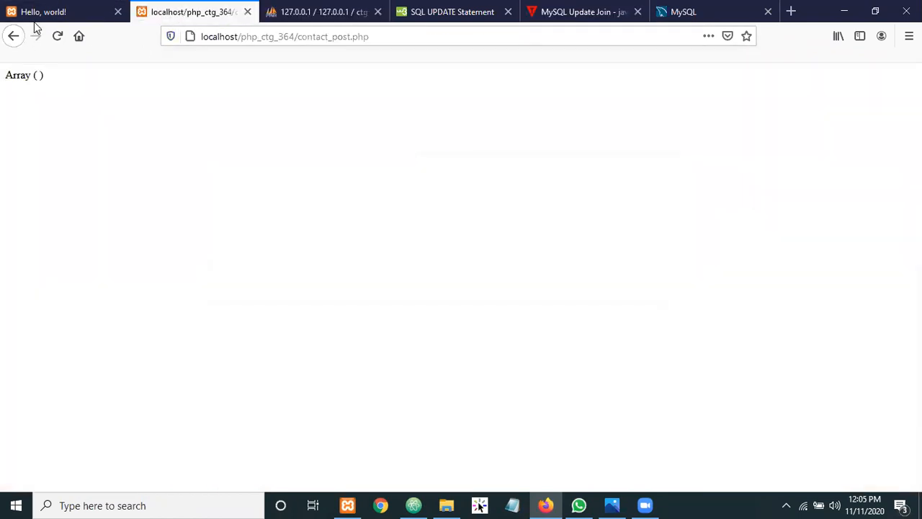
left_click(322, 14)
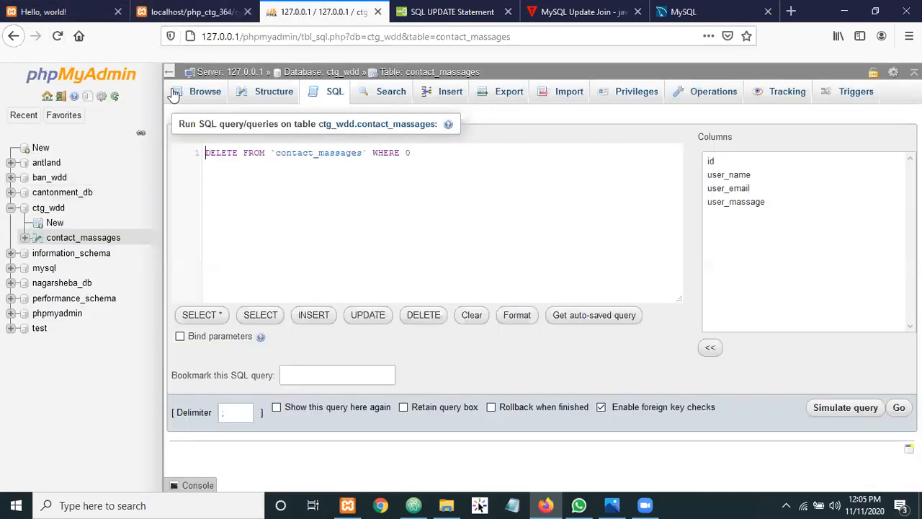
Browse the contact_massages table, discarding the unsaved SQL query, to review rows 1–4
left_click(199, 91)
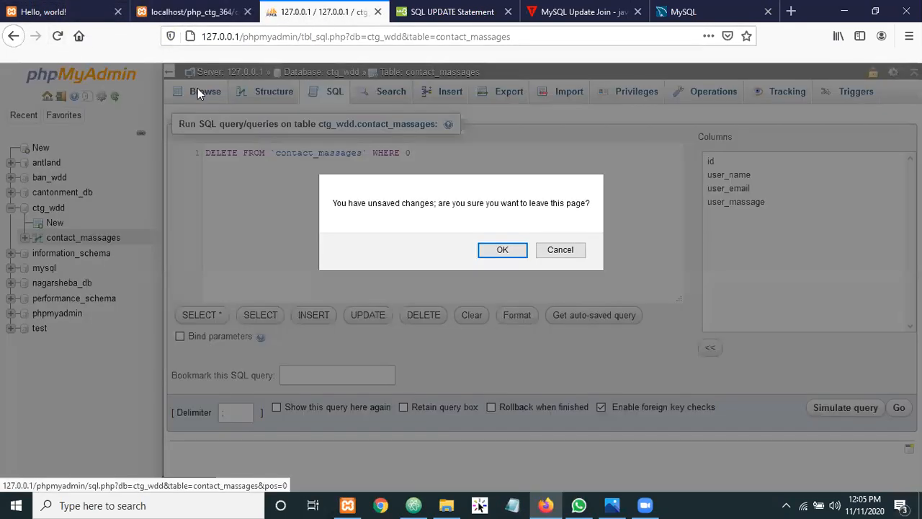
left_click(503, 251)
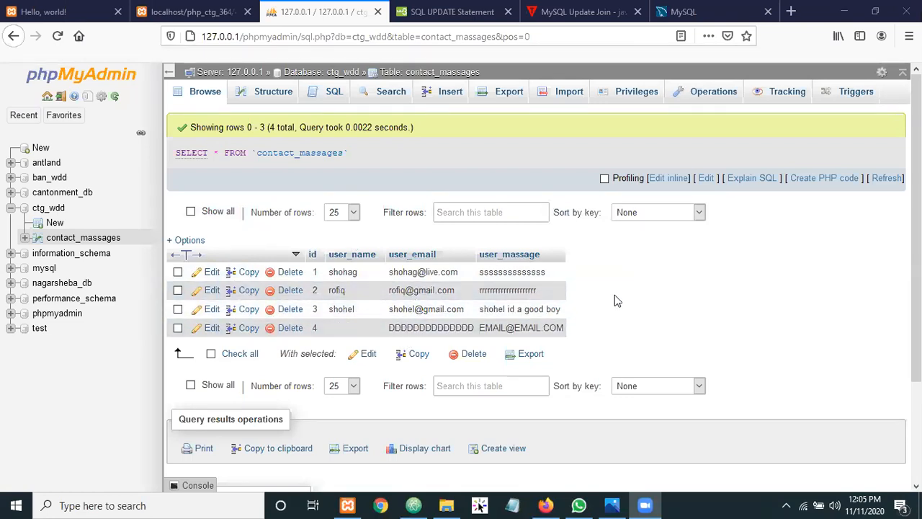
scroll(614, 295, "down", 3)
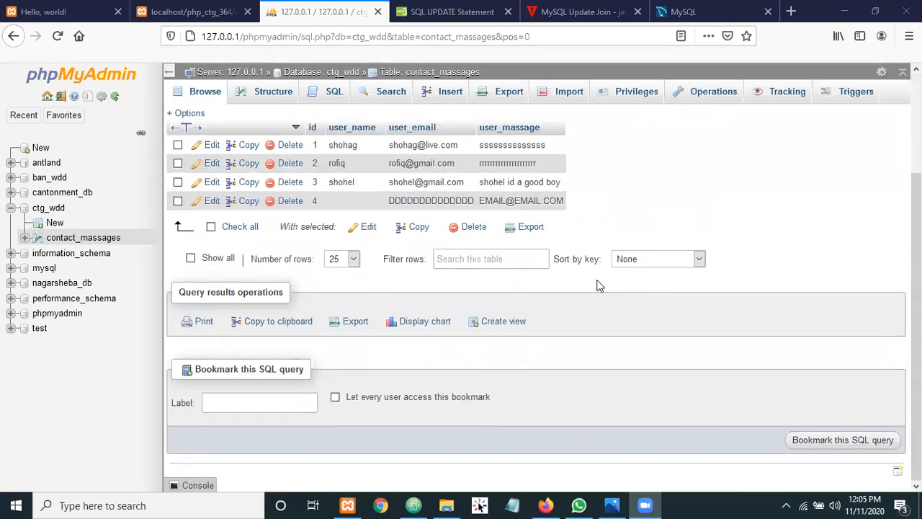
scroll(597, 286, "up", 3)
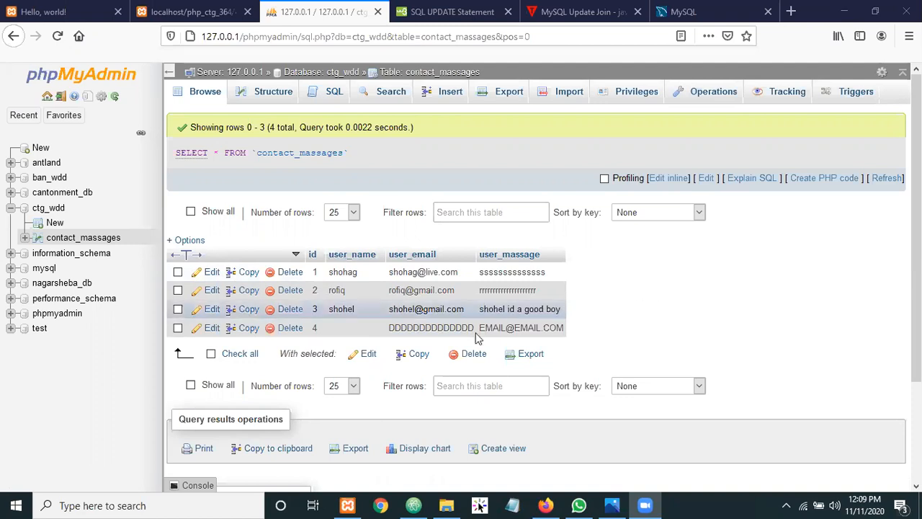
Open 'practices time.png' from the Desktop folder in Photos, showing the Practice Time slide
left_click(437, 504)
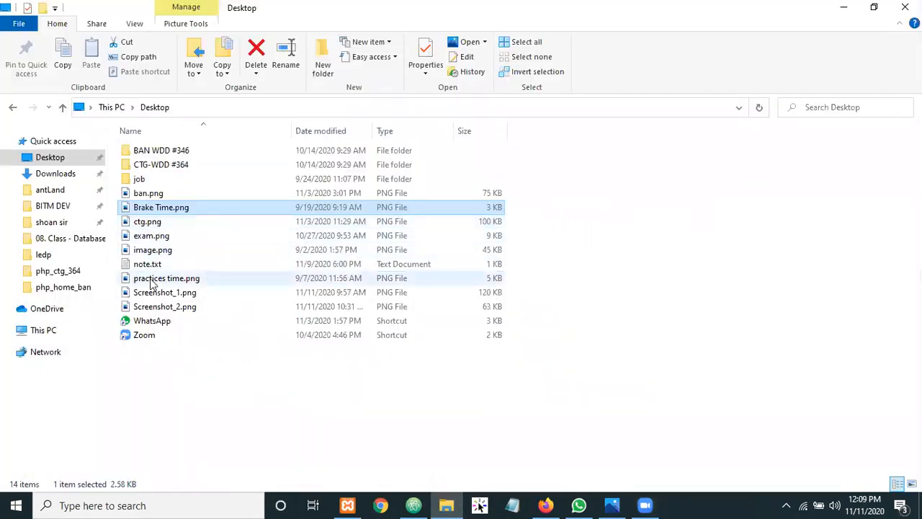
left_click(153, 279)
double_click(150, 281)
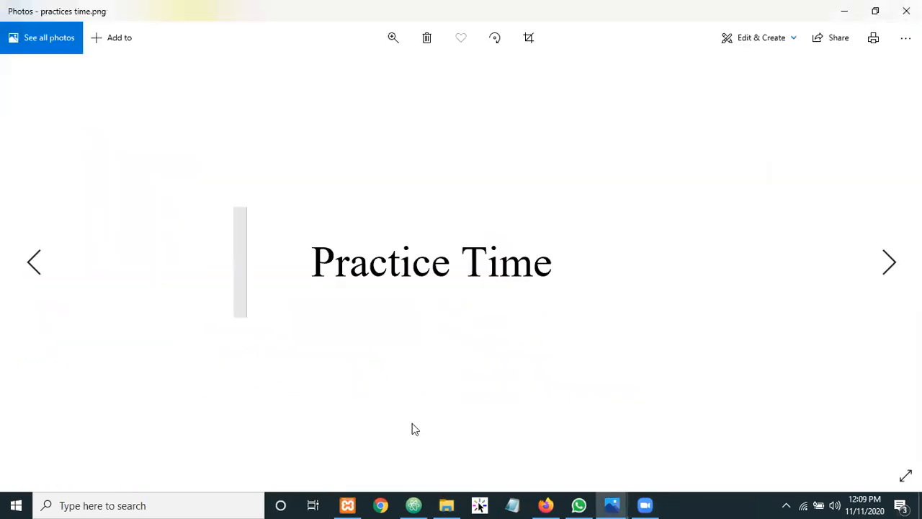